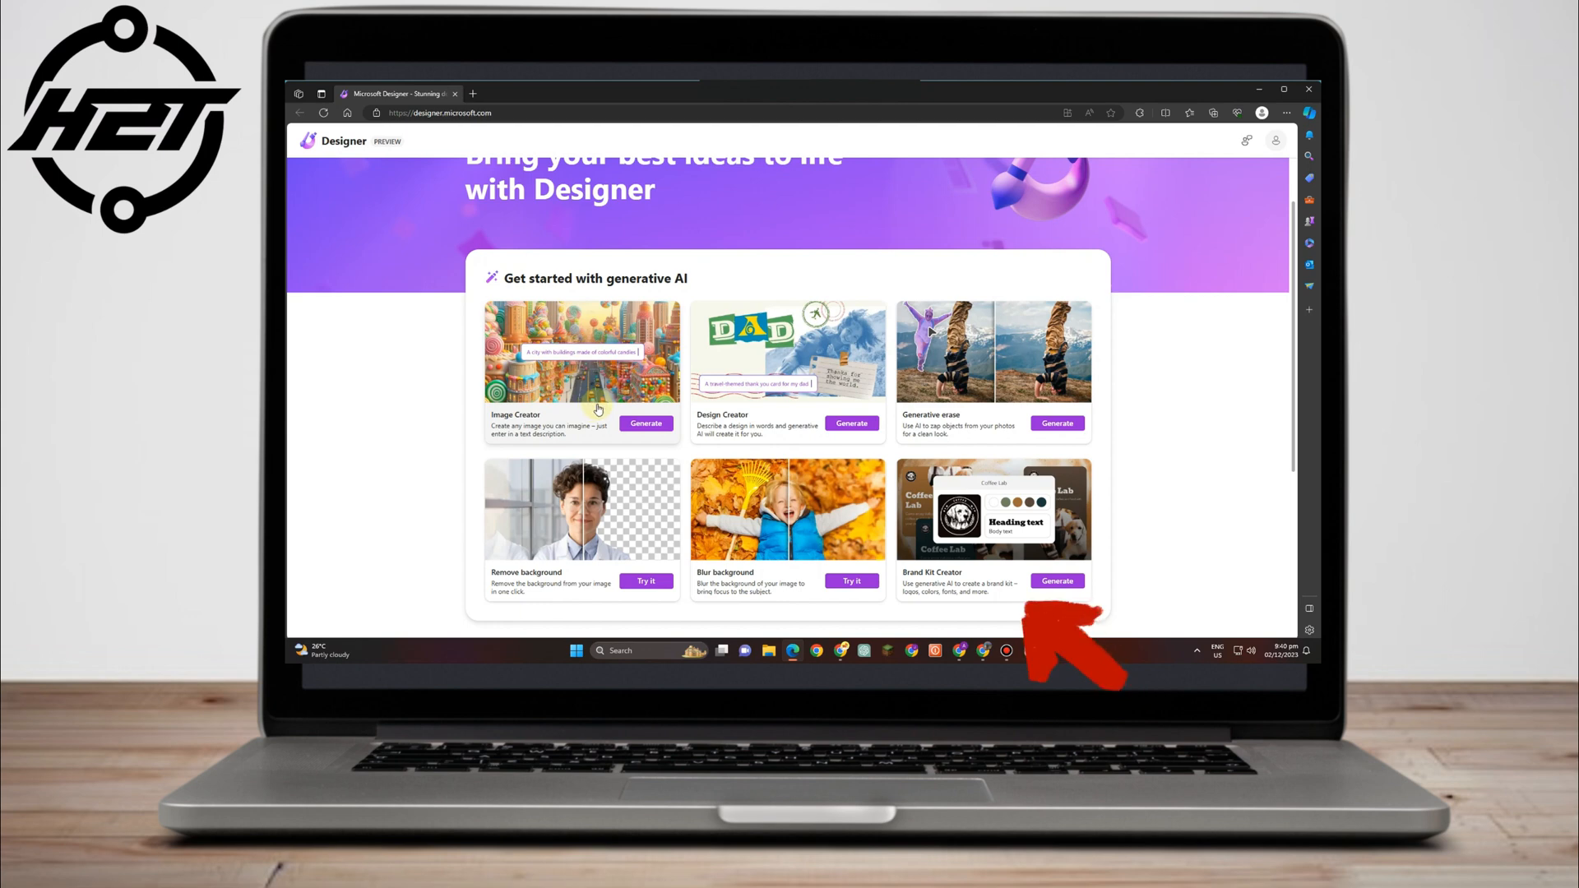
# Browse the home page's social media template formats, then launch the Design Creator.
pyautogui.scroll(-2, 741, 430)
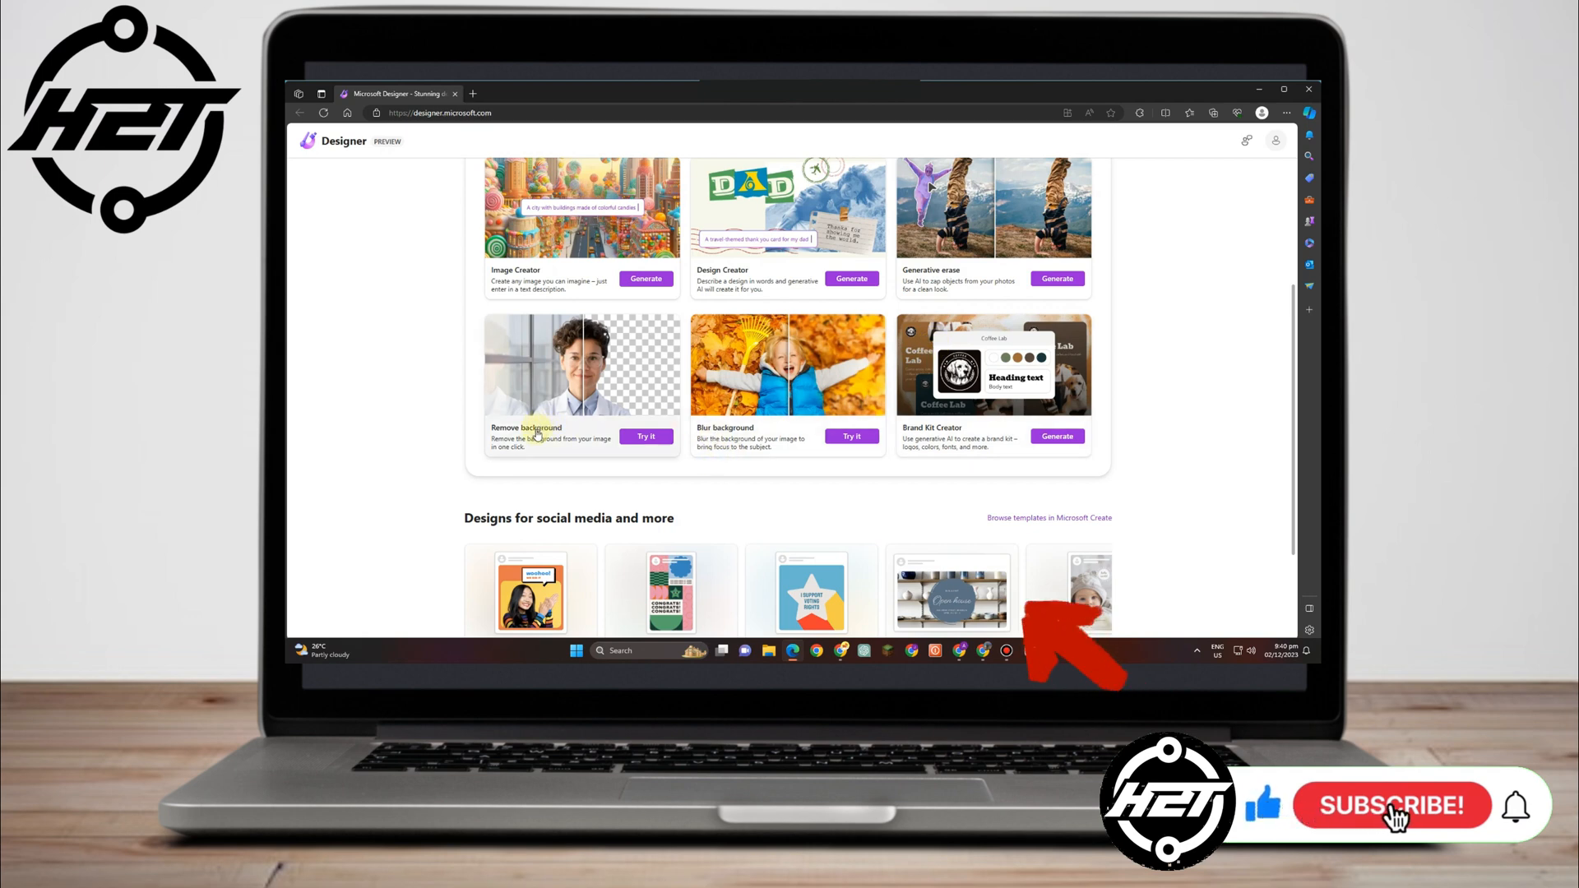
pyautogui.scroll(-2, 841, 466)
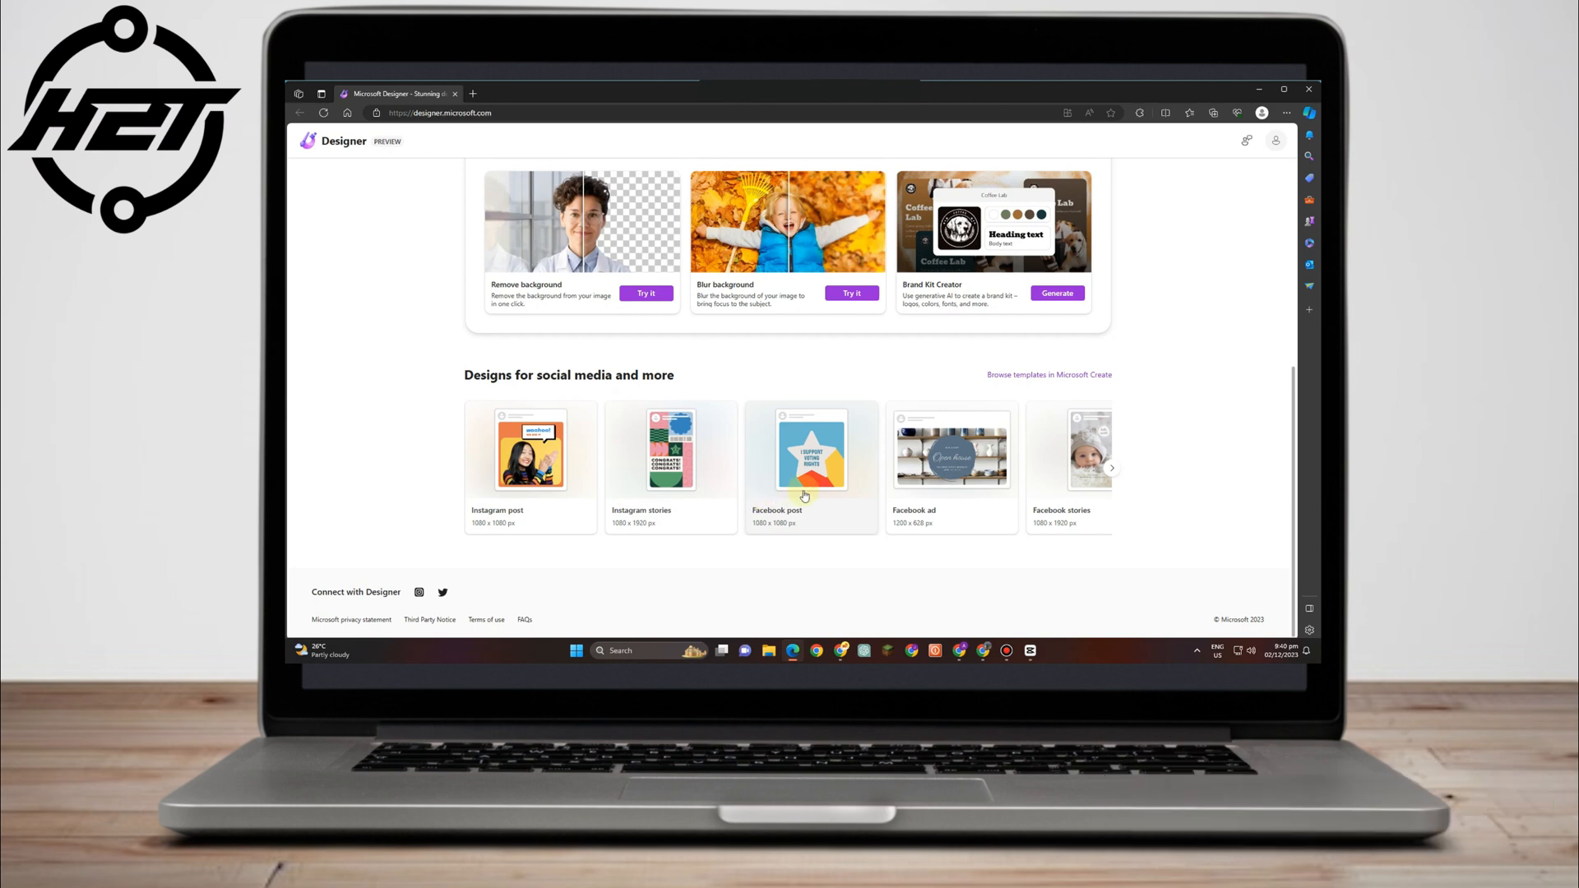
pyautogui.click(1114, 471)
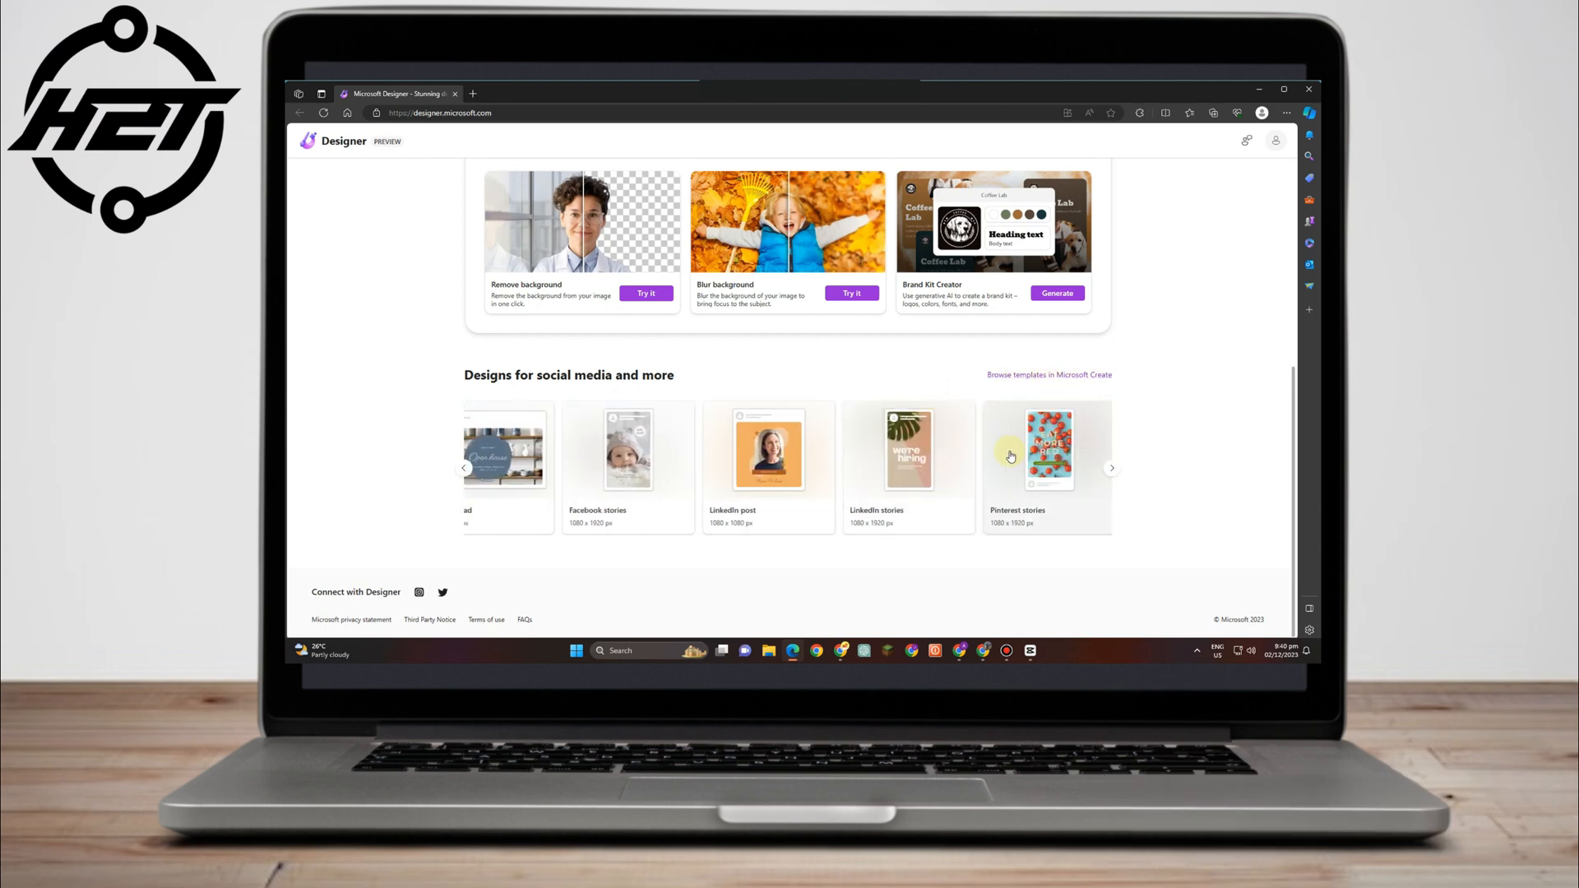
pyautogui.click(1117, 471)
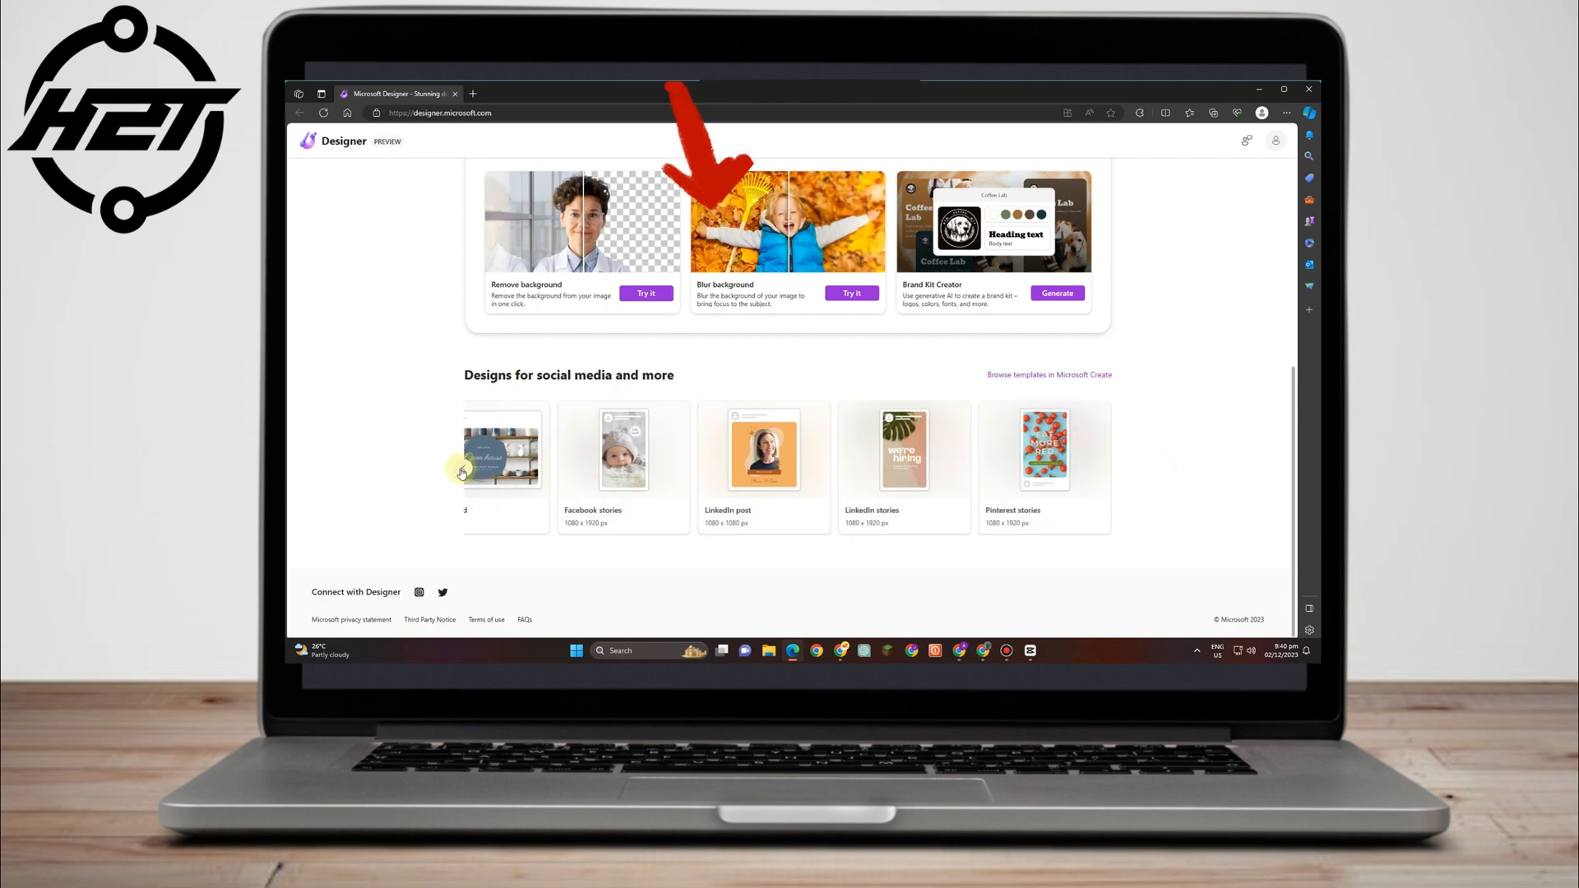
pyautogui.click(463, 468)
pyautogui.scroll(3, 820, 462)
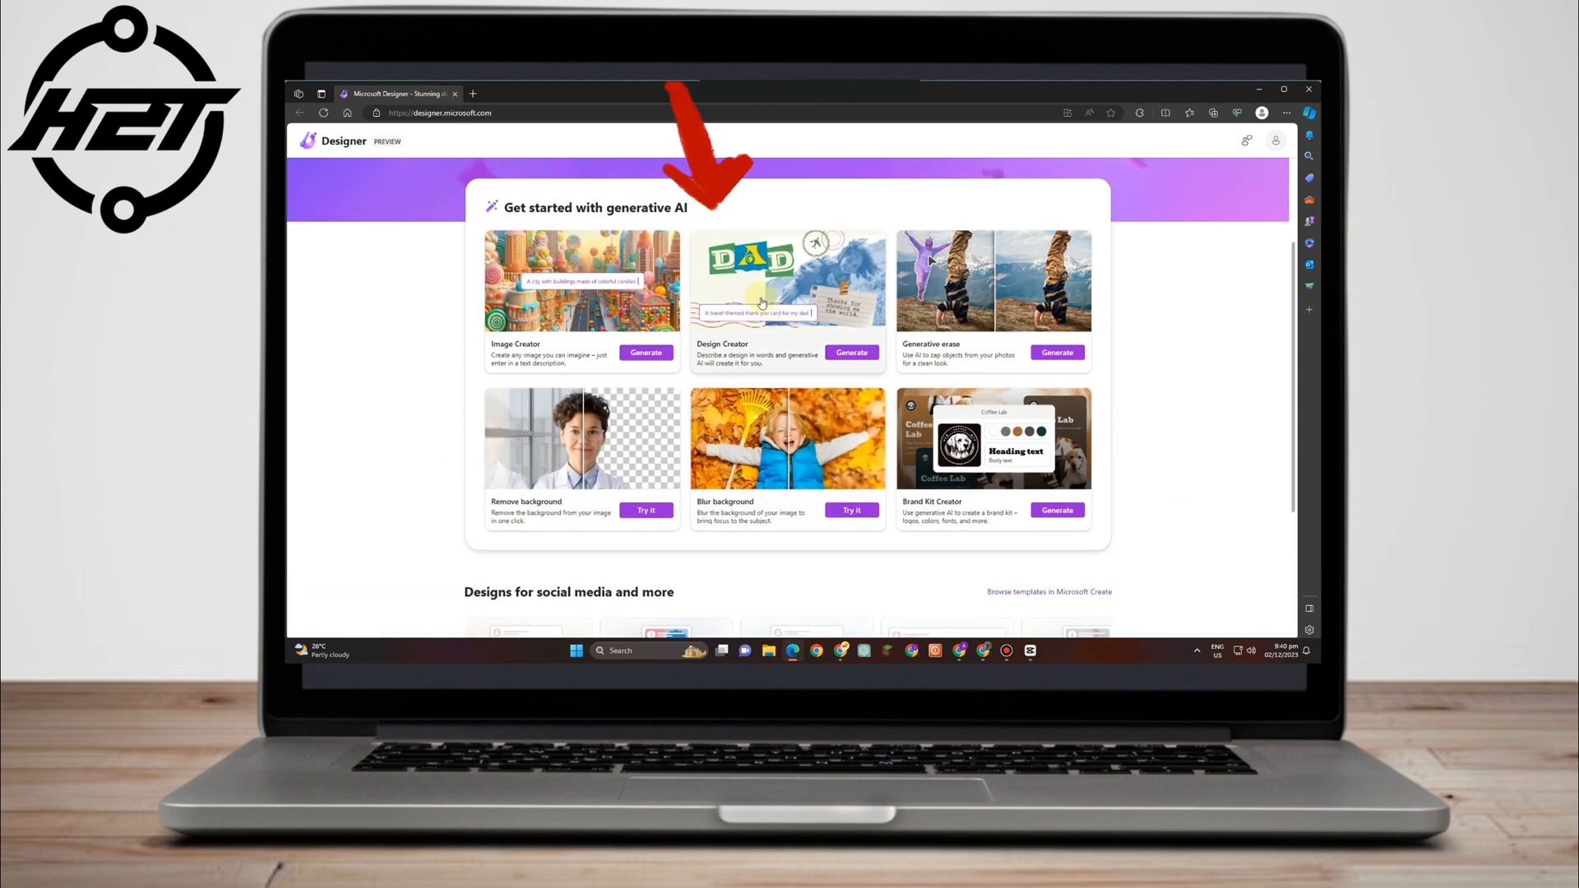
pyautogui.click(758, 301)
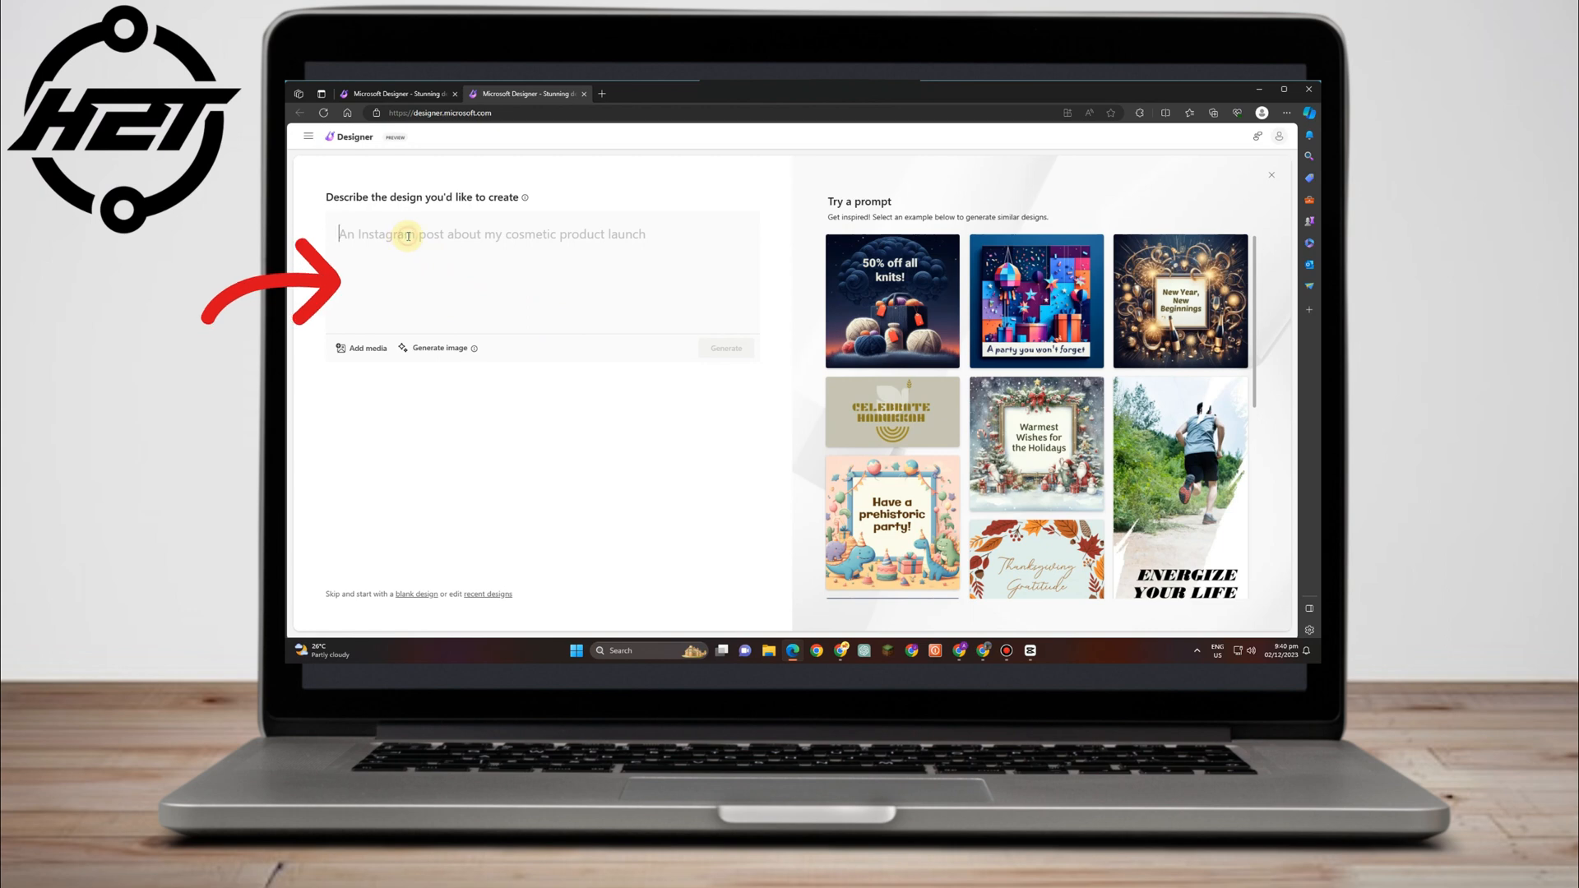
# Describe an Instagram post announcing that Lavusca Company now sells bags, correcting 'nnouncing' to 'announcing'.
pyautogui.write('An instagram p')
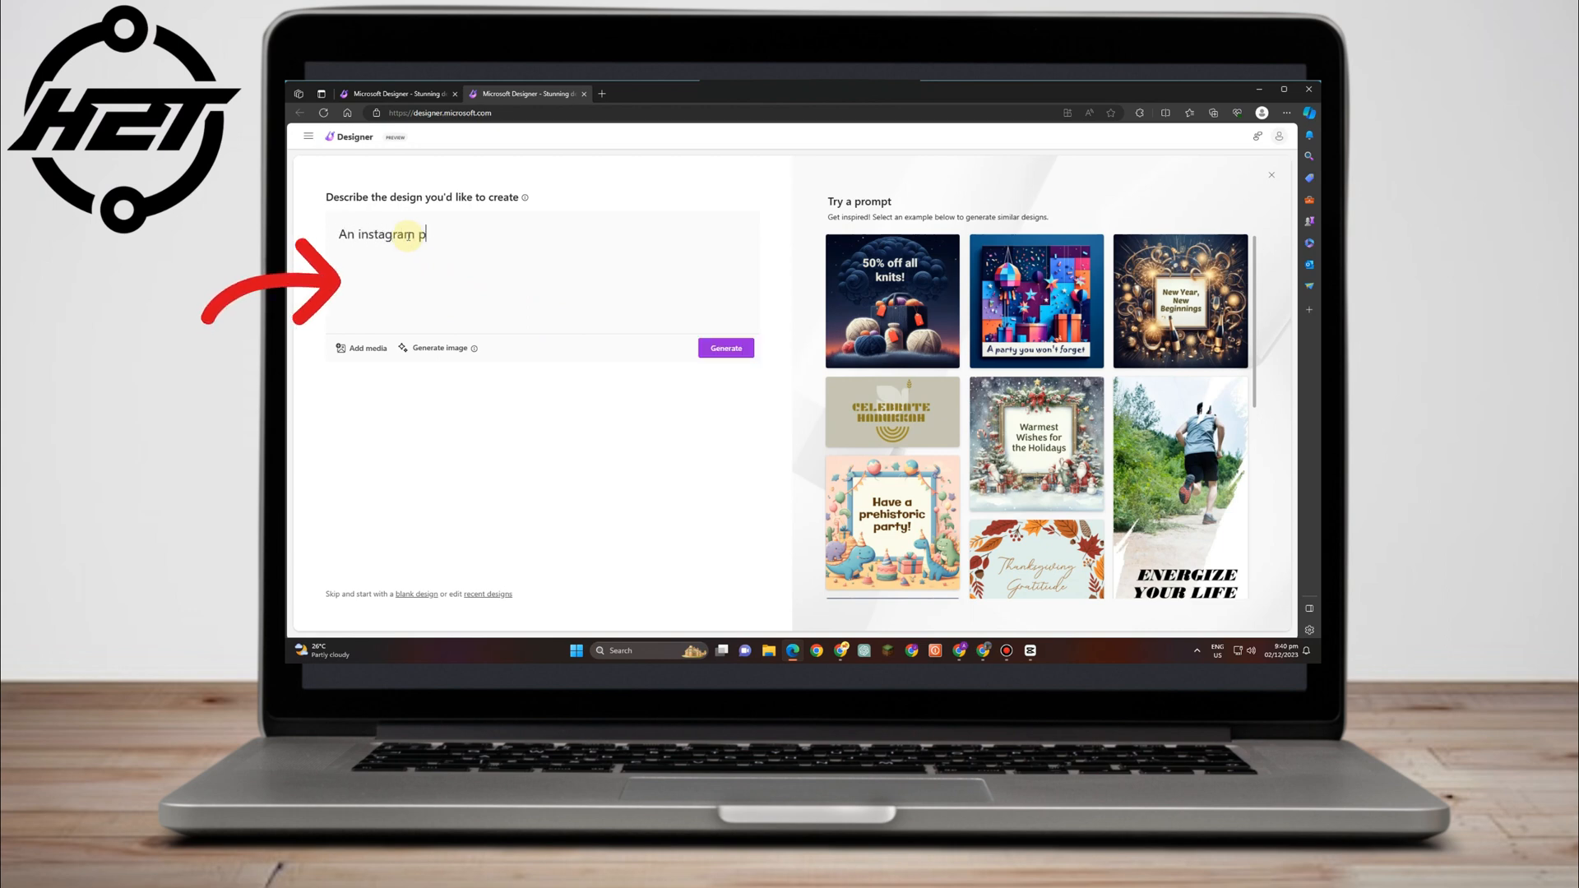
pyautogui.write('ost about')
pyautogui.write('nnouncing that we are now selling Bags in Our Store Name Lavusca Company')
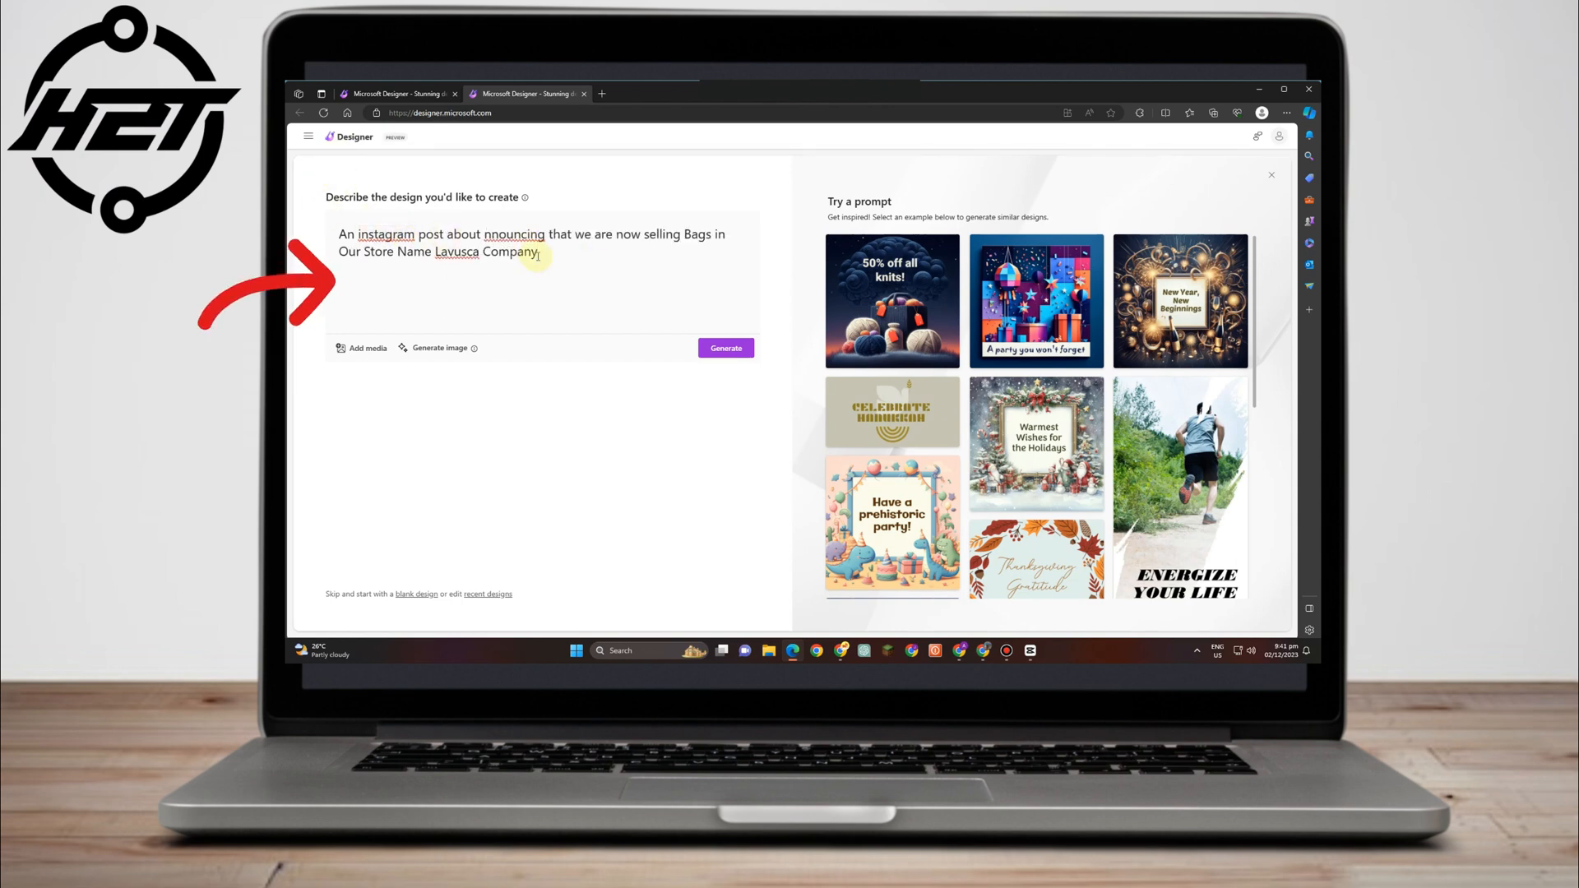
pyautogui.rightClick(506, 234)
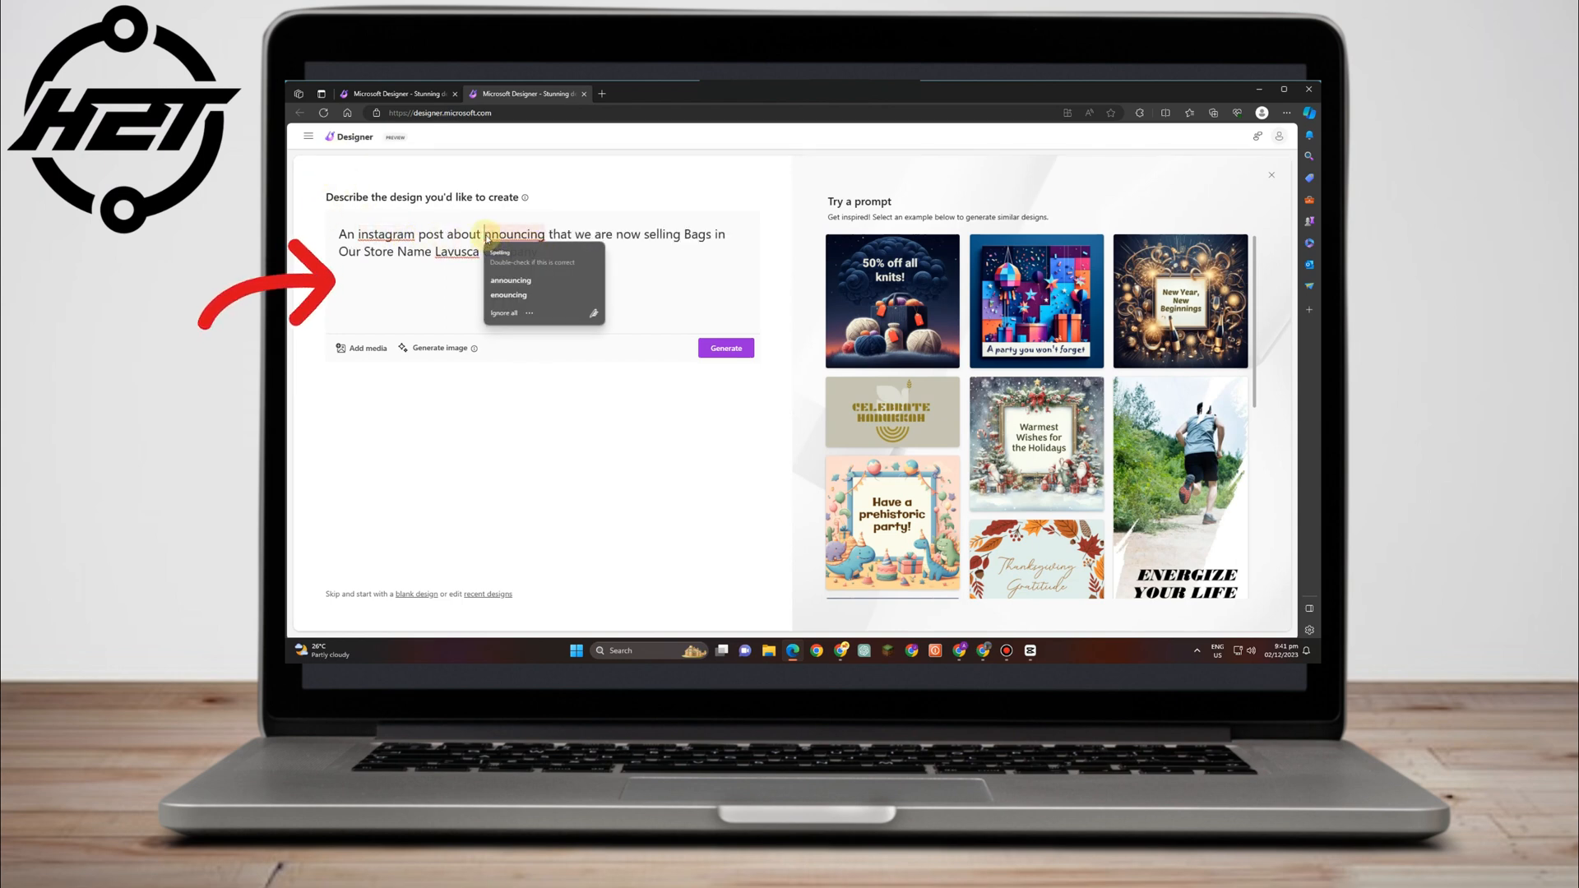
pyautogui.click(553, 269)
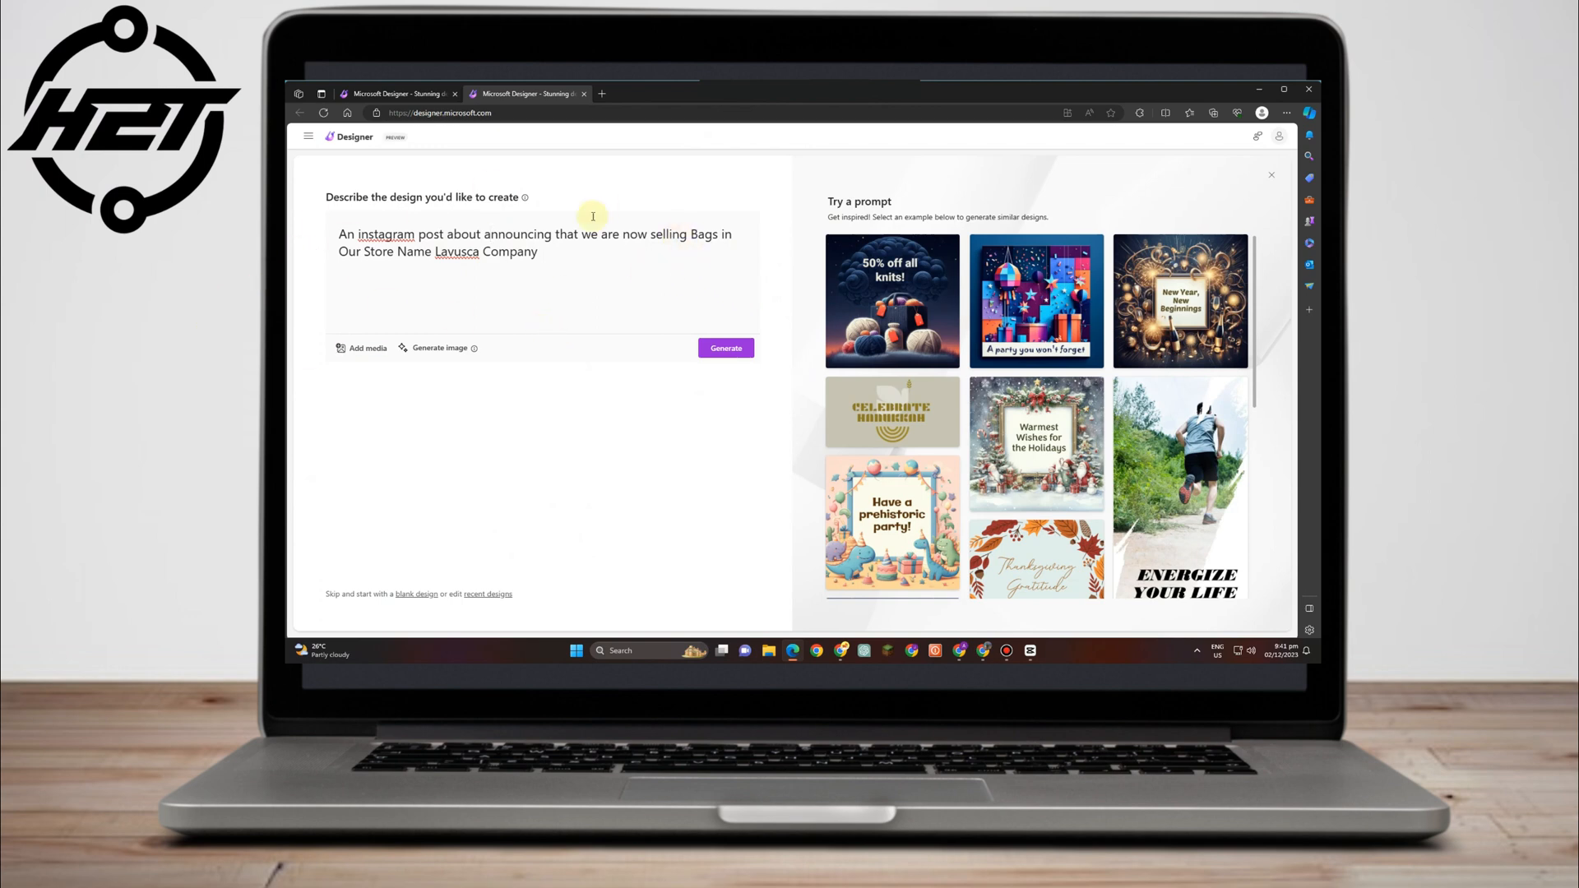
# Generate post designs from the prompt and scroll through the results.
pyautogui.click(735, 349)
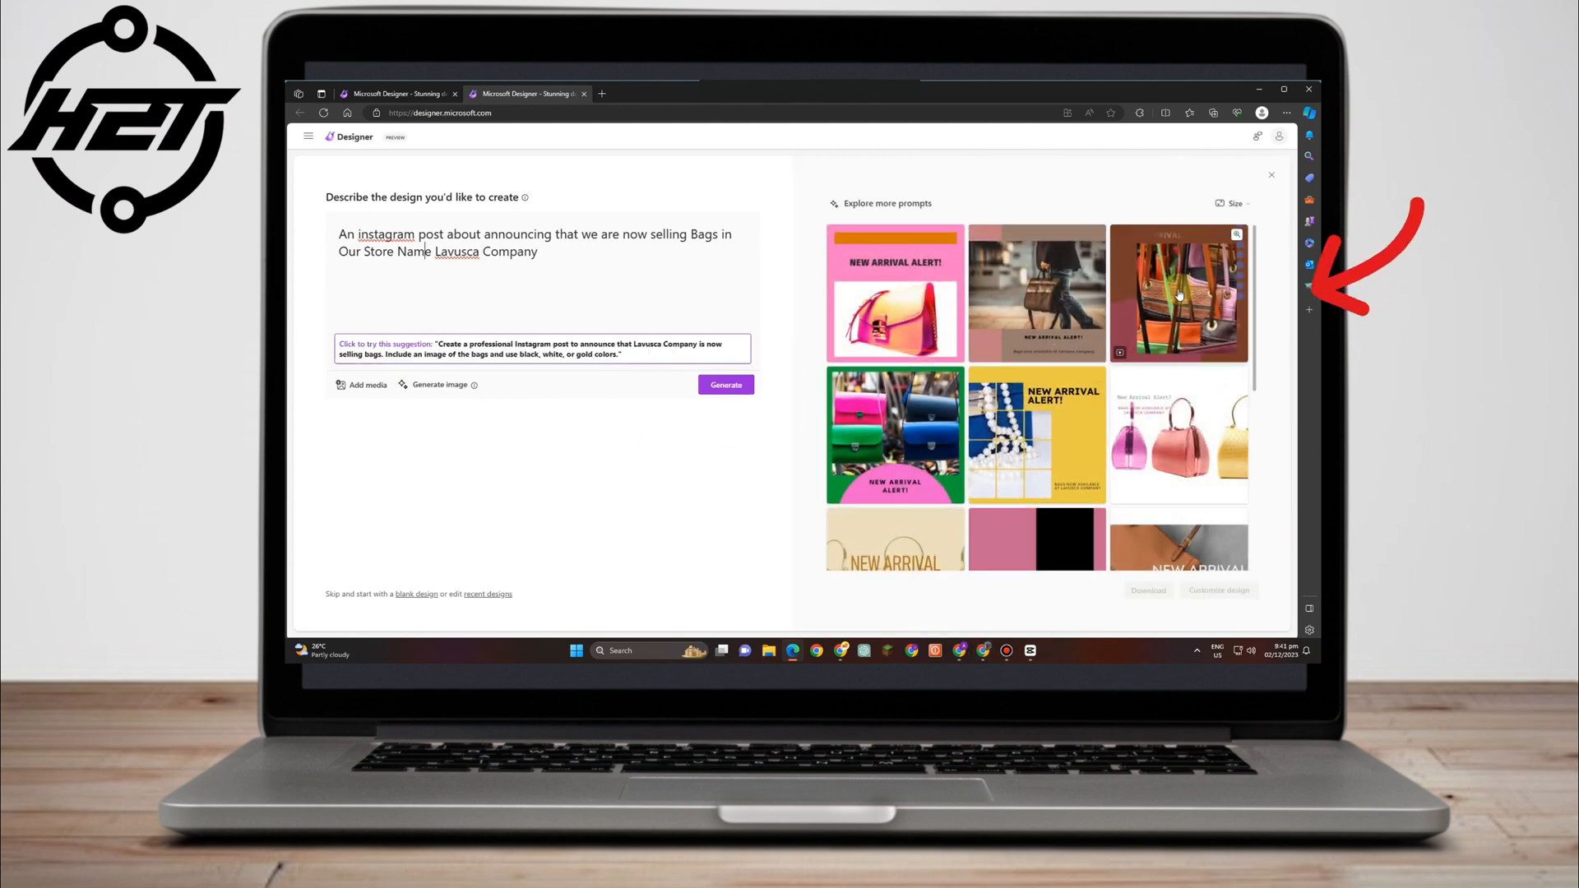
pyautogui.scroll(-1, 1106, 404)
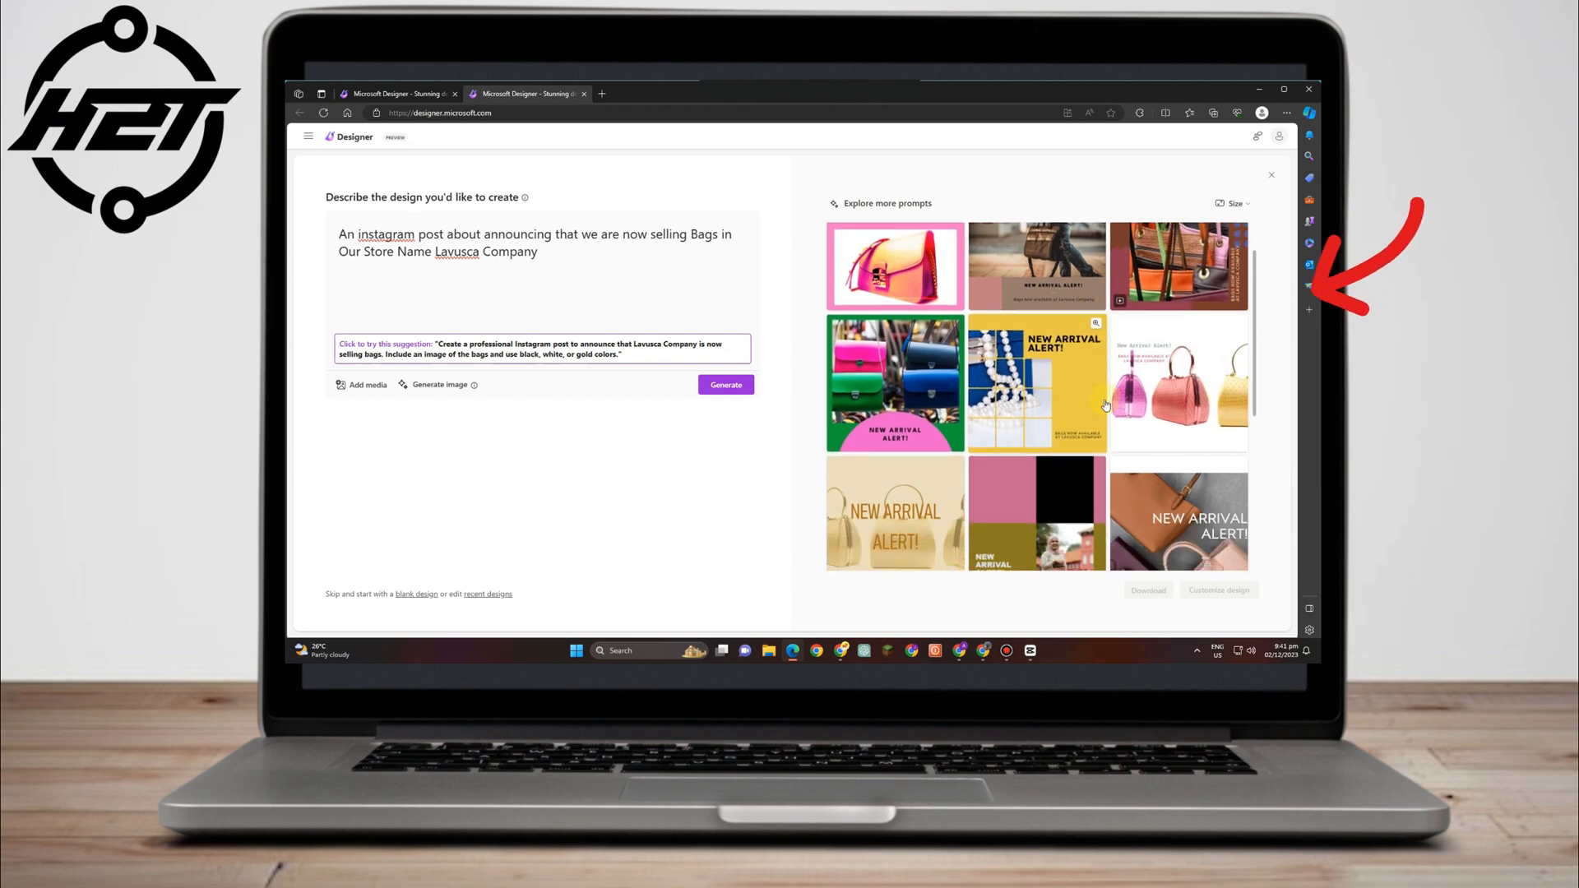
pyautogui.scroll(-3, 1107, 405)
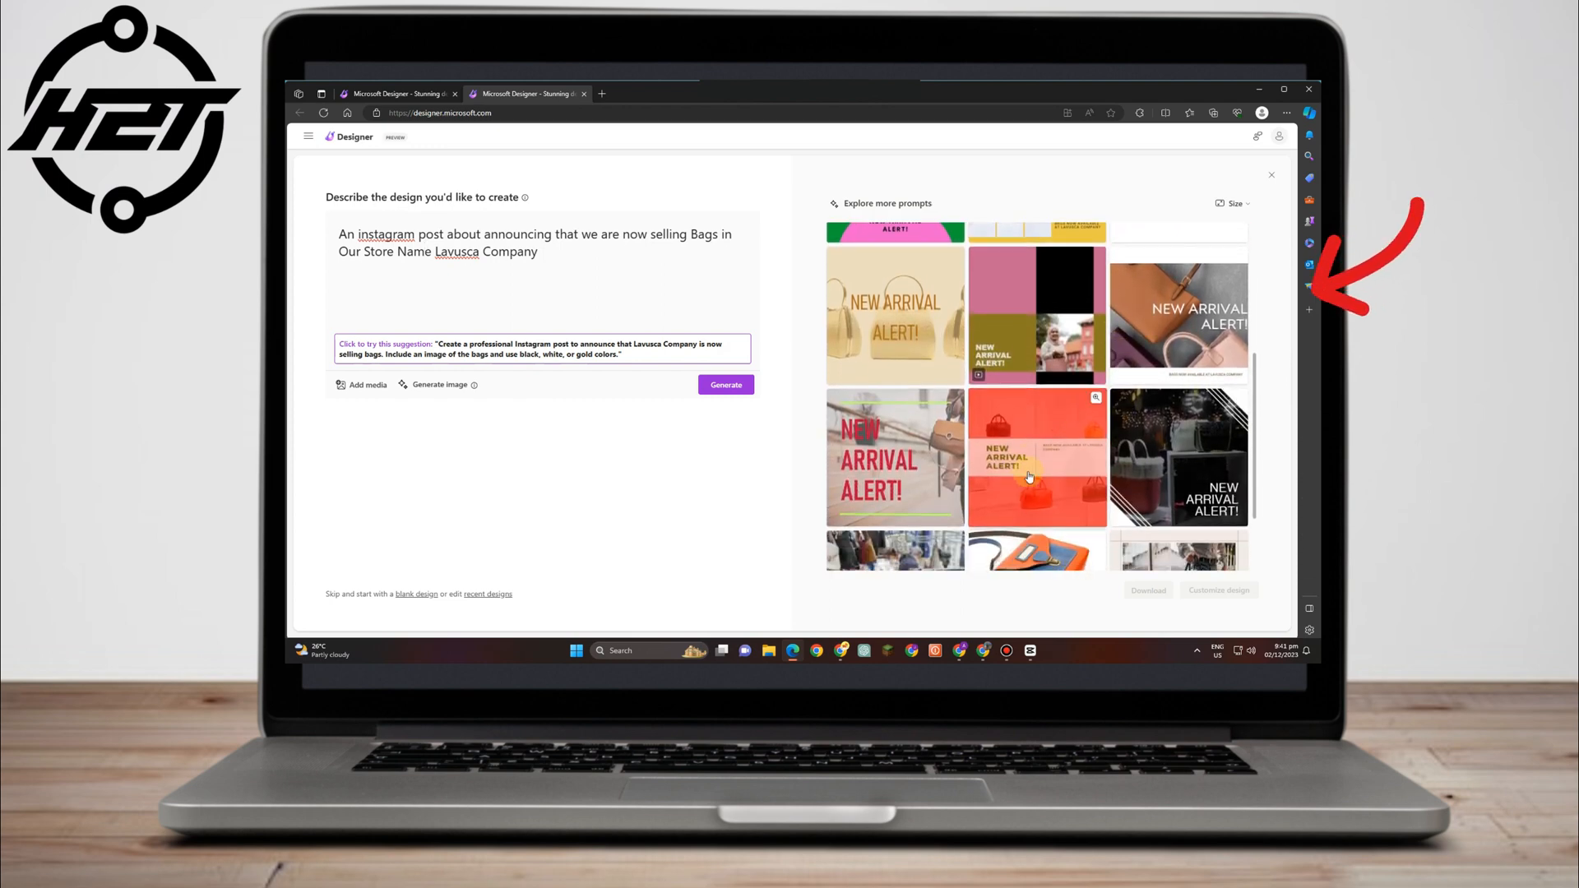
pyautogui.scroll(-2, 1028, 475)
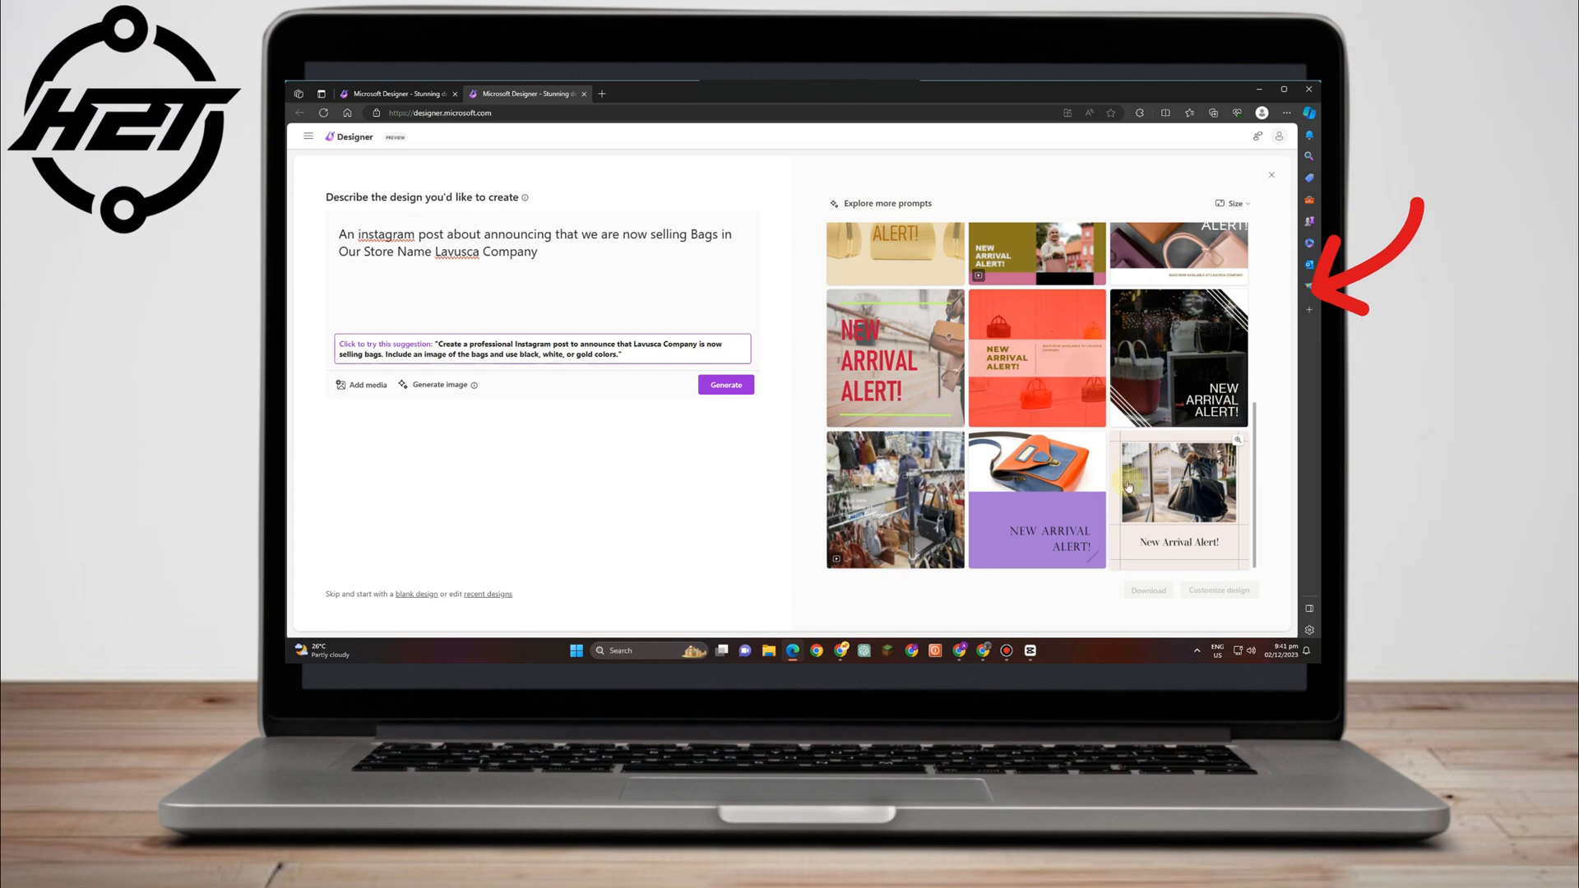
pyautogui.scroll(5, 1129, 487)
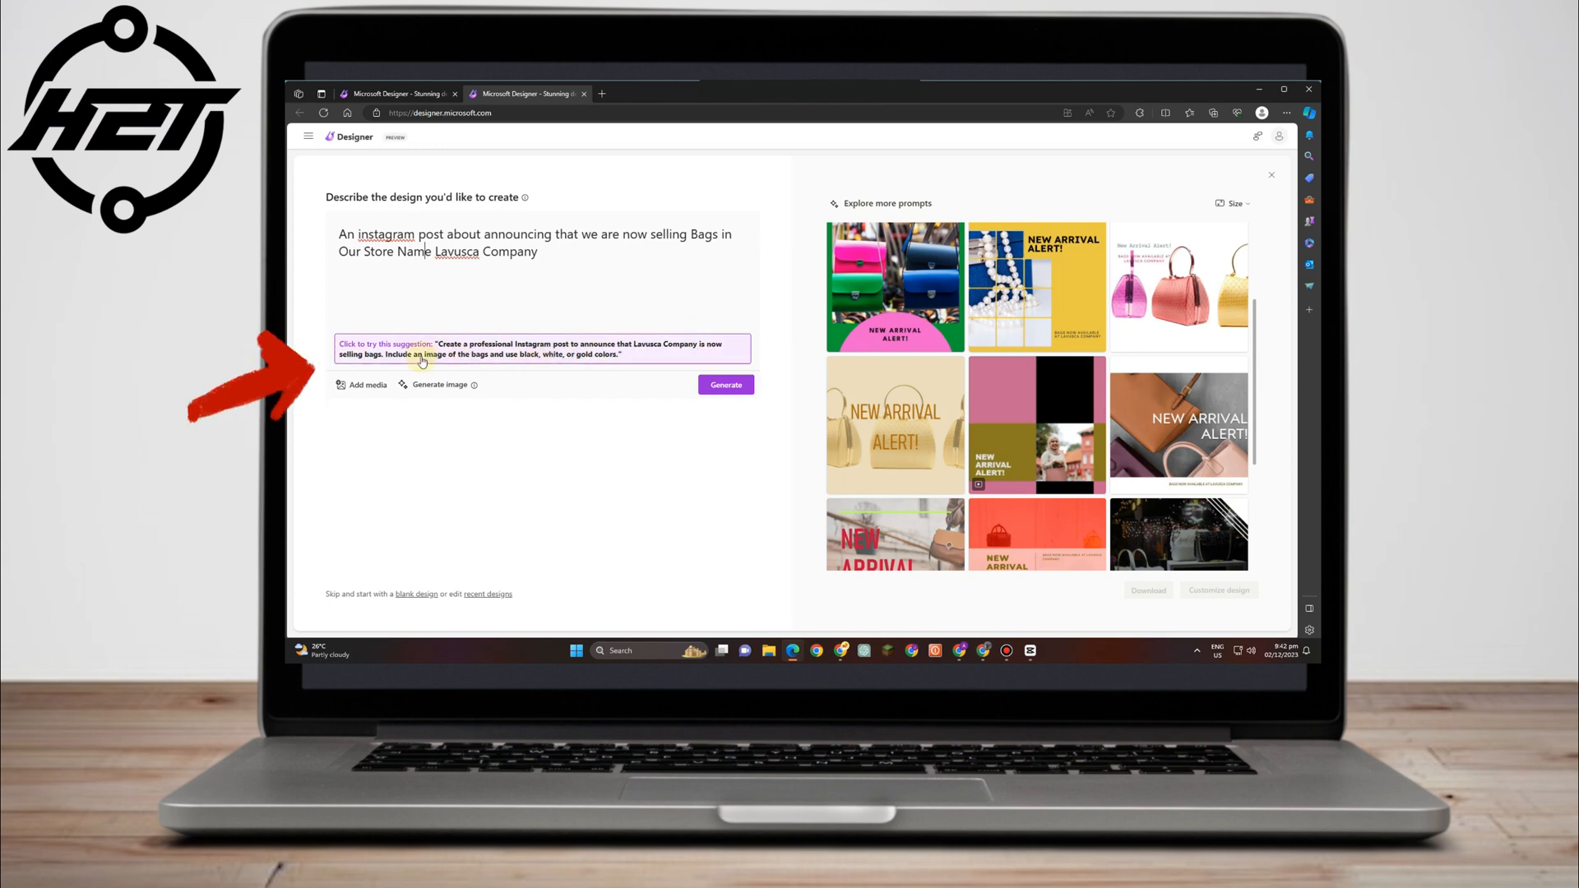
# Generate a fresh batch of bag-announcement designs and scroll through them.
pyautogui.click(719, 385)
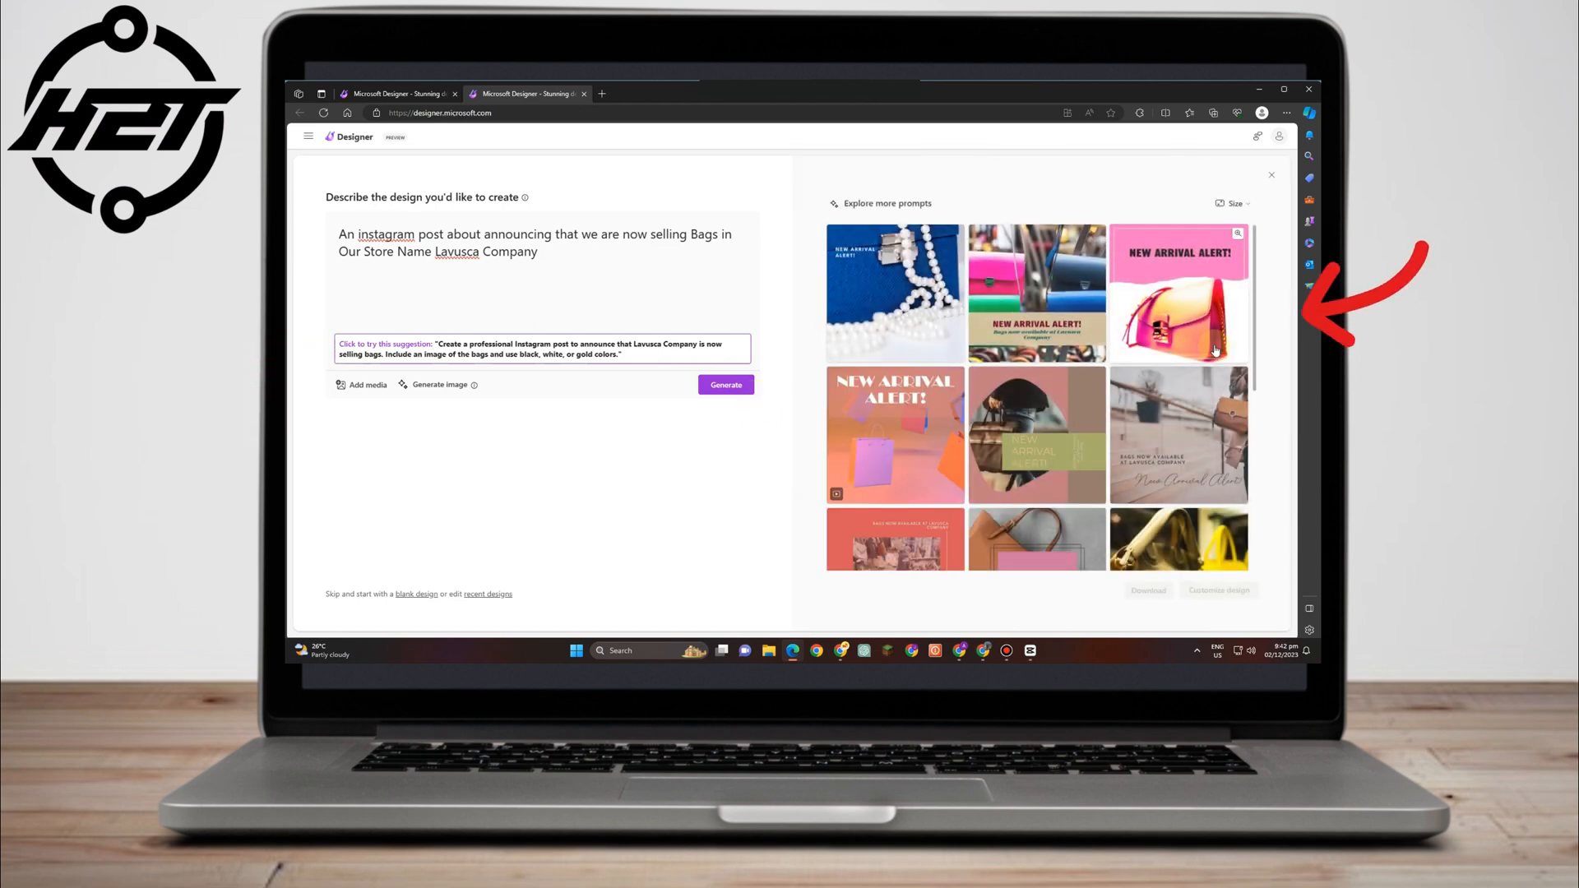
pyautogui.scroll(-5, 1216, 351)
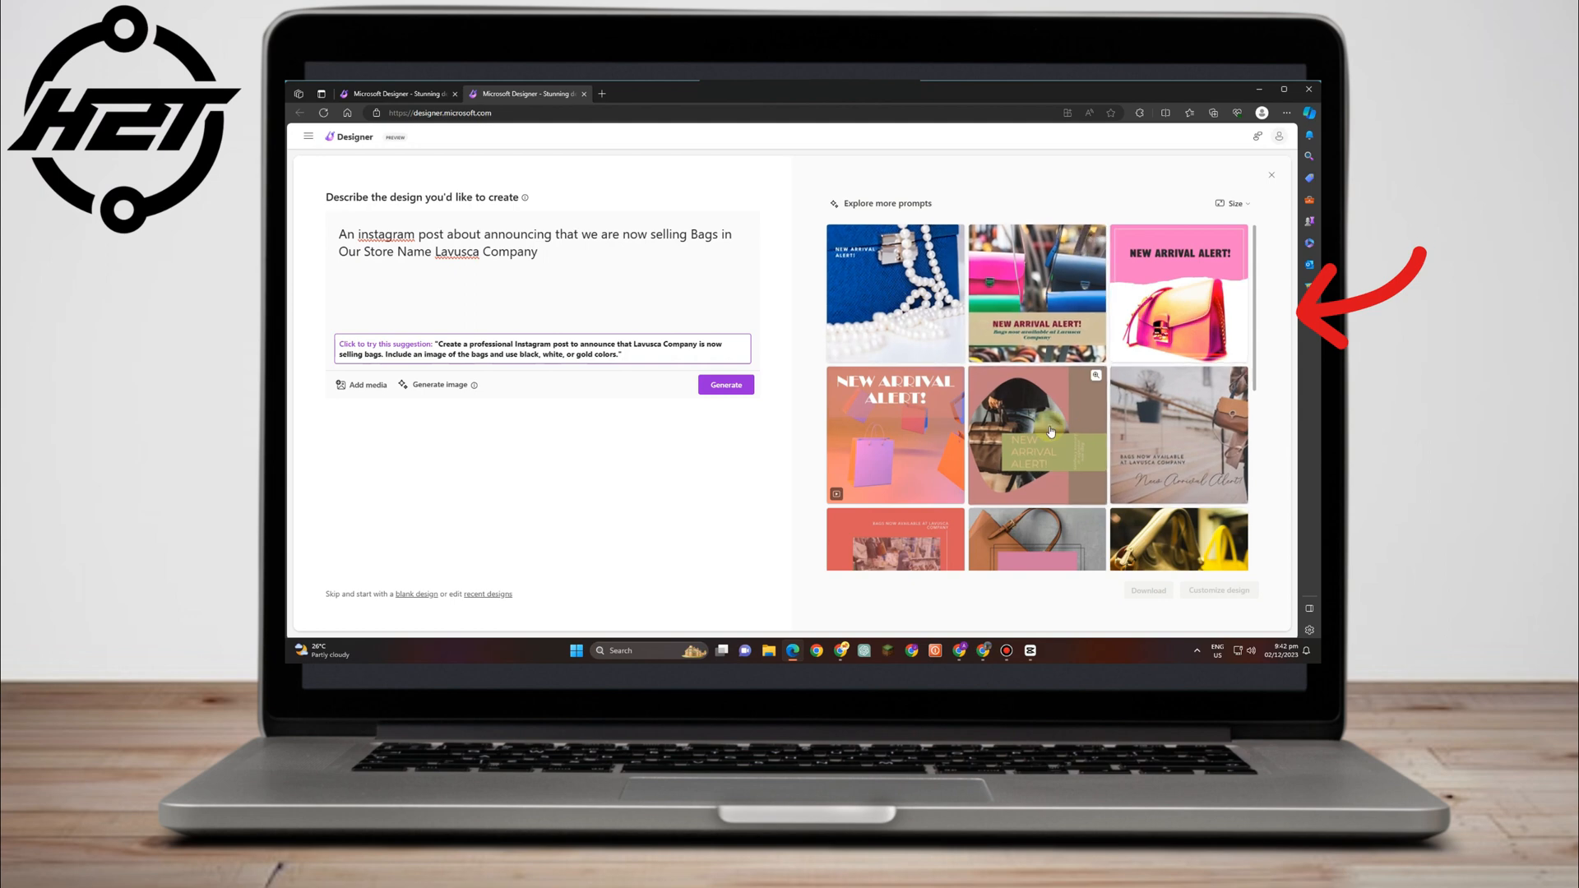
pyautogui.scroll(-3, 1118, 454)
pyautogui.scroll(-1, 1118, 454)
# Generate AI images from the description 'bags'.
pyautogui.click(441, 385)
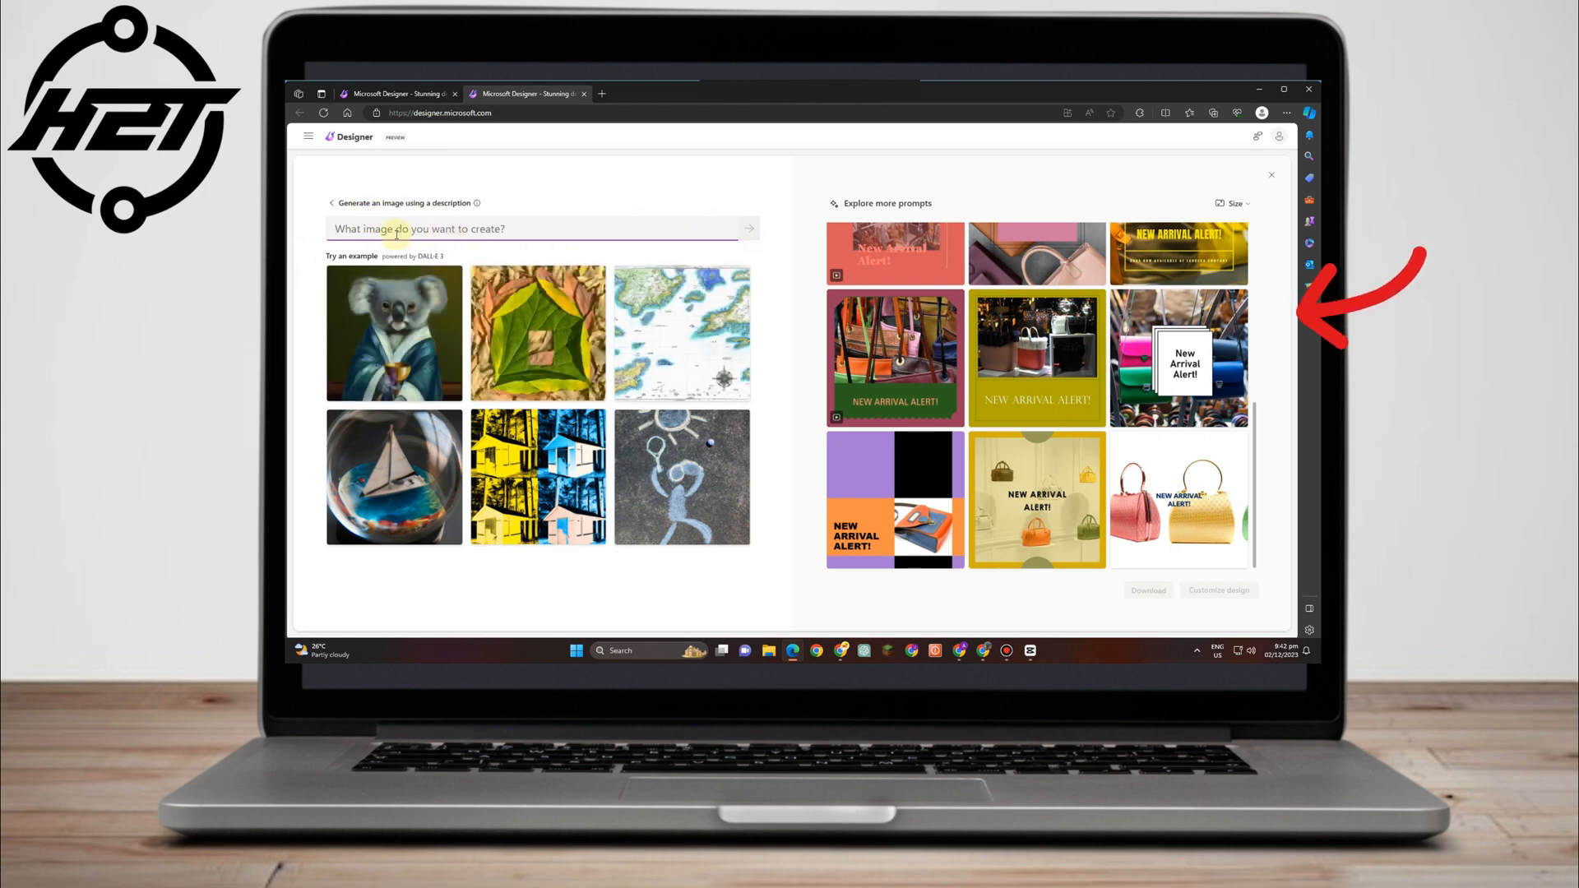
pyautogui.click(428, 227)
pyautogui.write('bags')
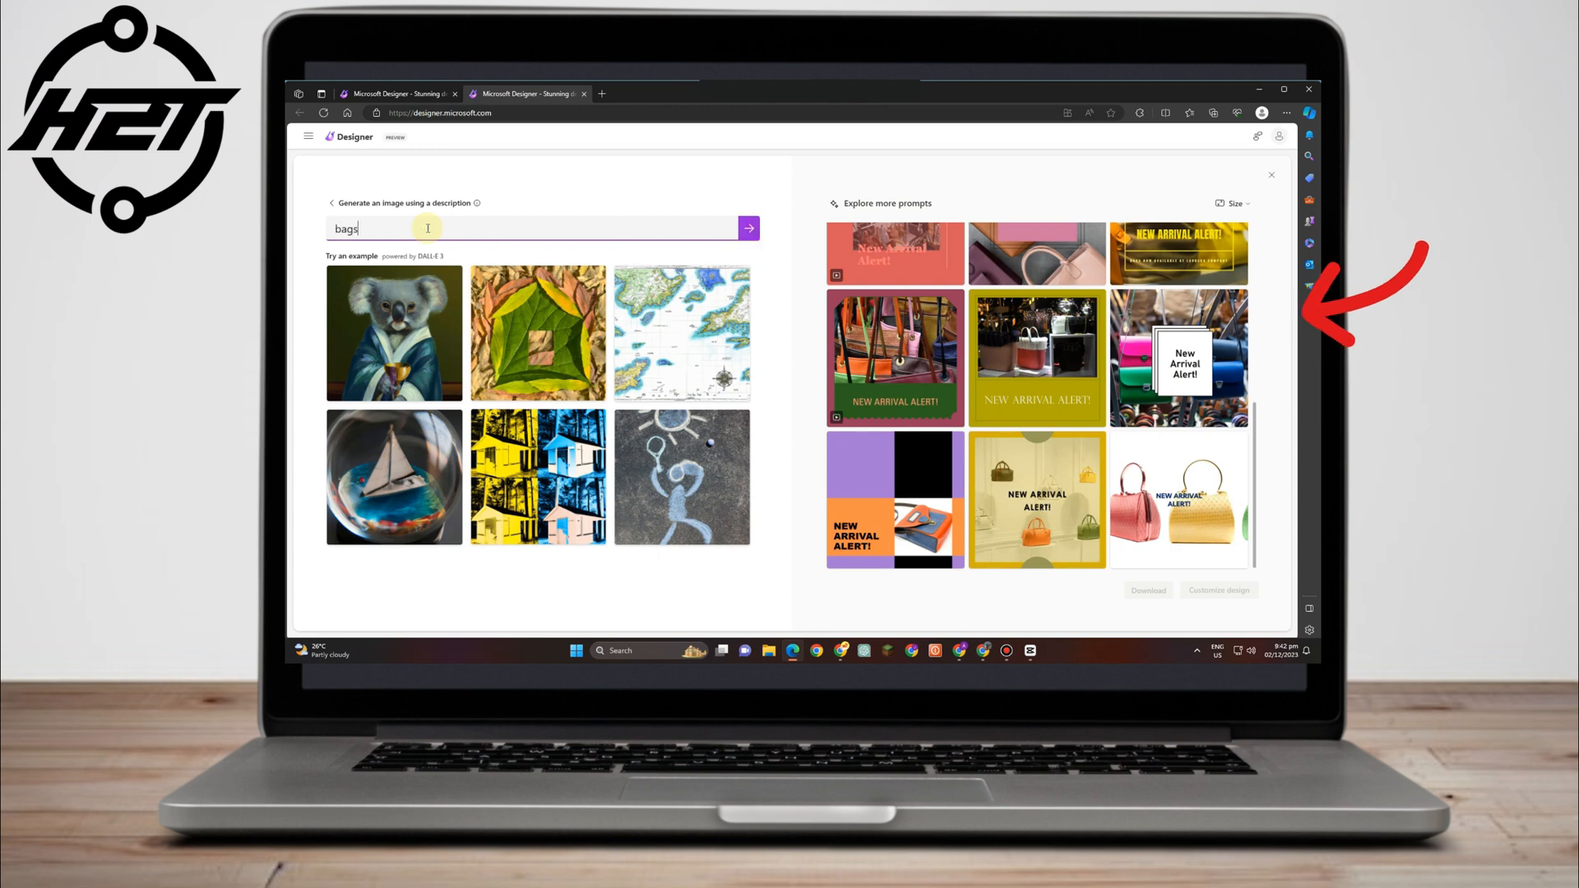
pyautogui.press('Return')
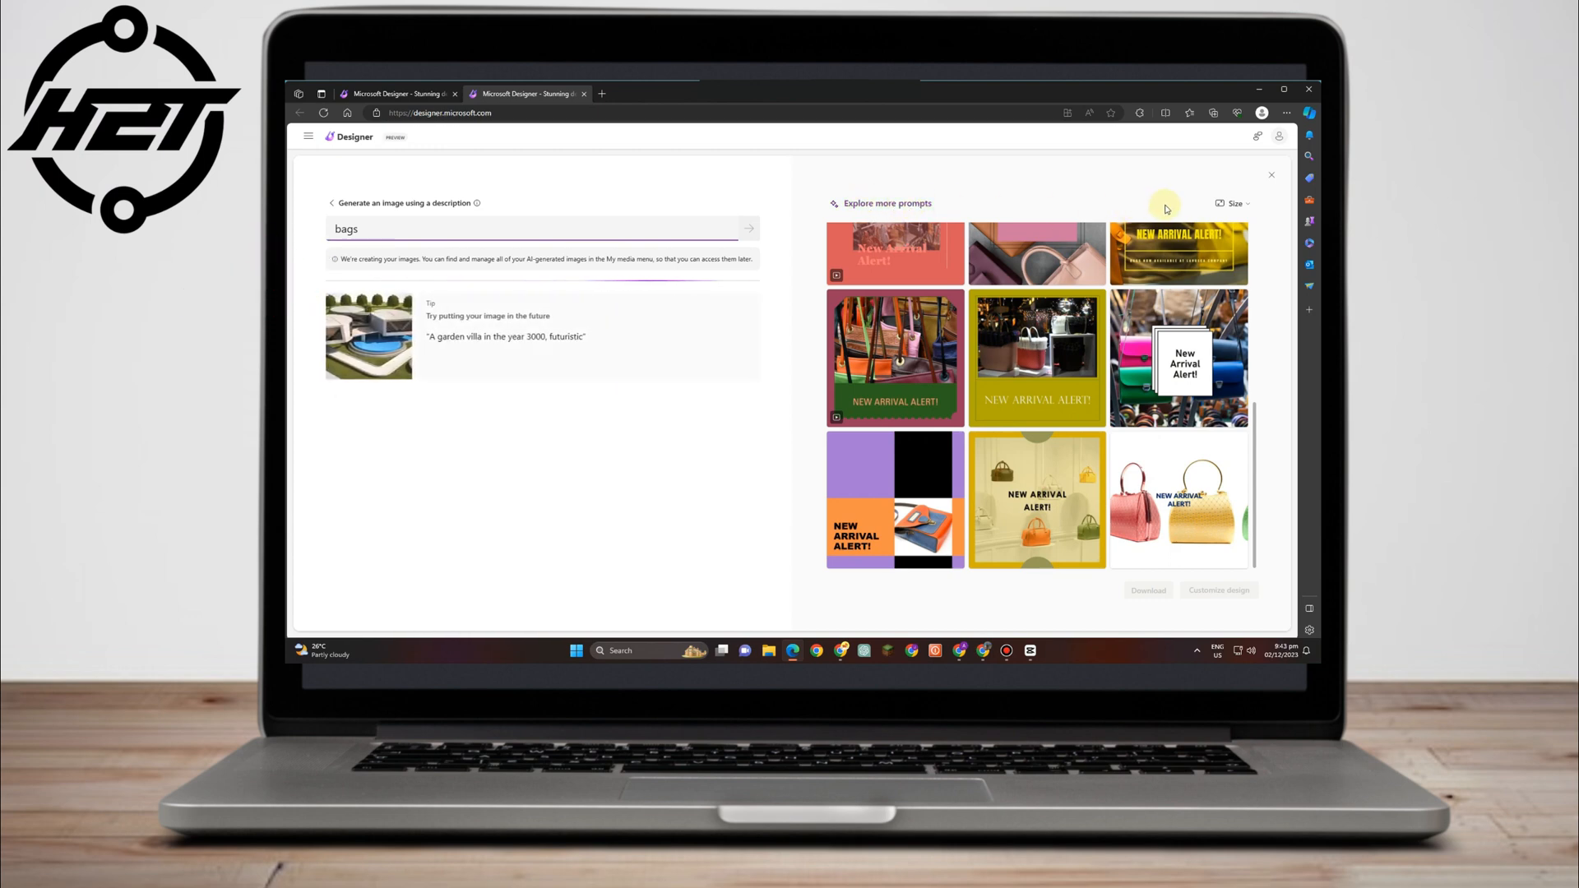
# Check the size options and pick the handbag design with the pink New Arrival Alert box.
pyautogui.click(1238, 204)
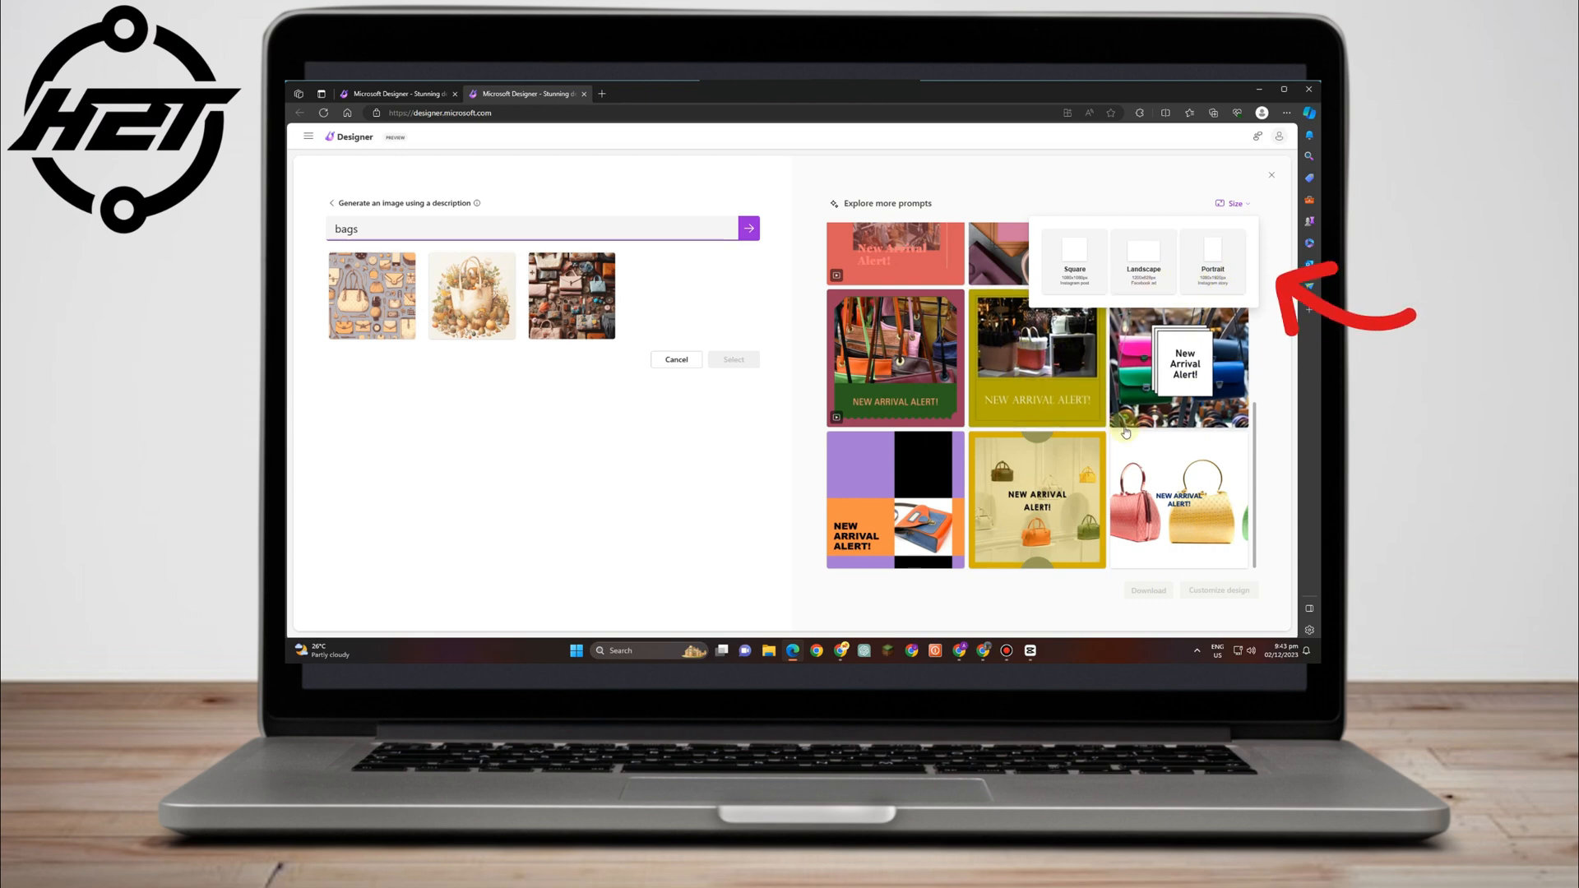
pyautogui.scroll(3, 1138, 439)
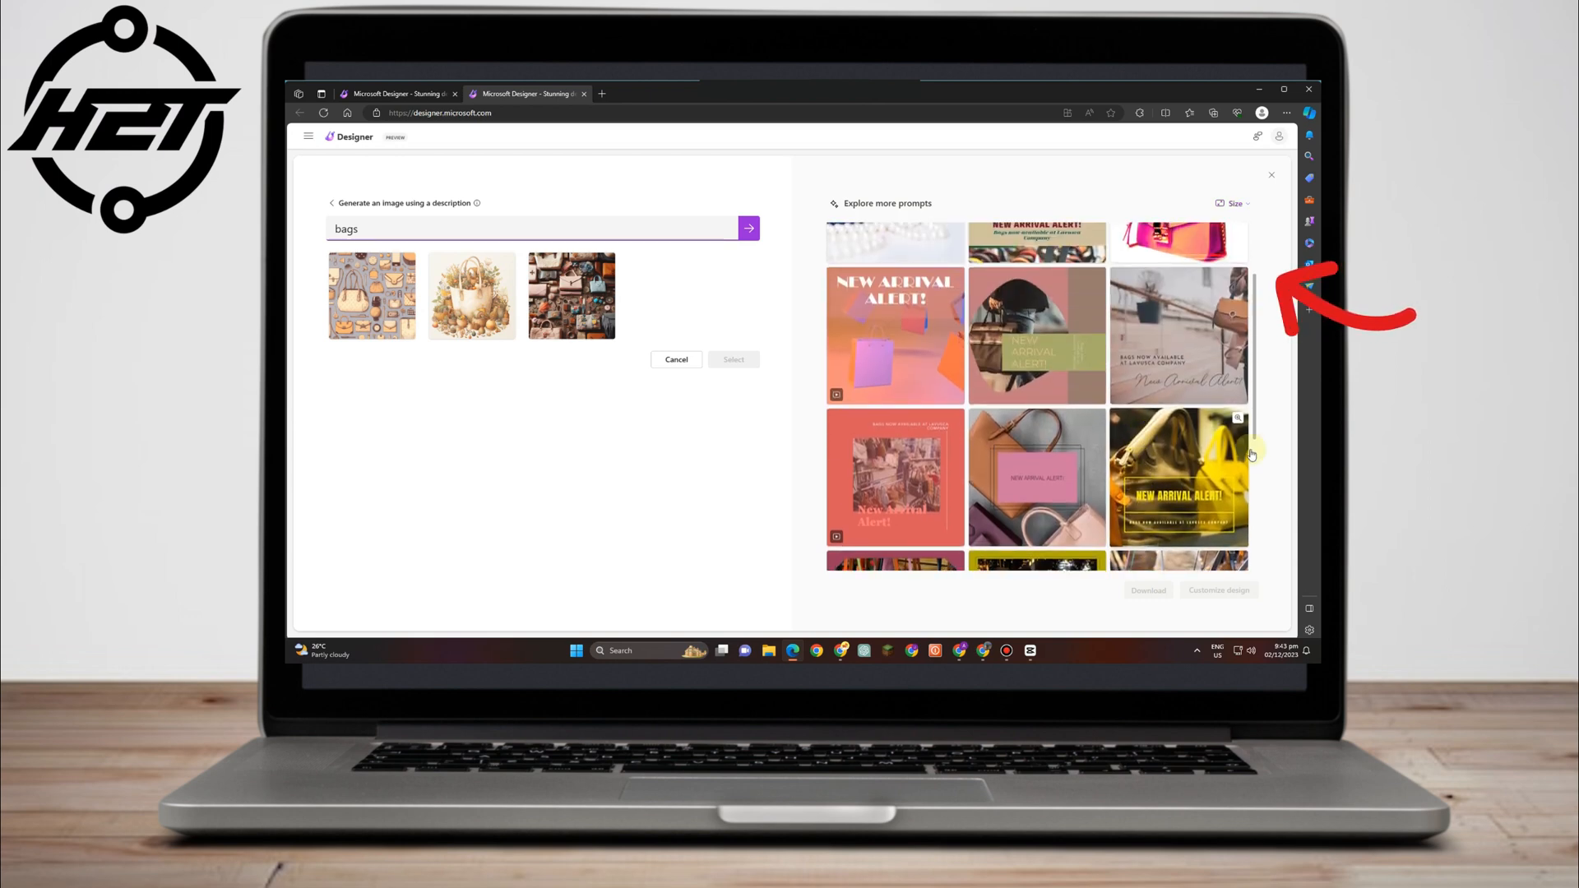
pyautogui.scroll(2, 1215, 455)
pyautogui.scroll(-5, 1211, 452)
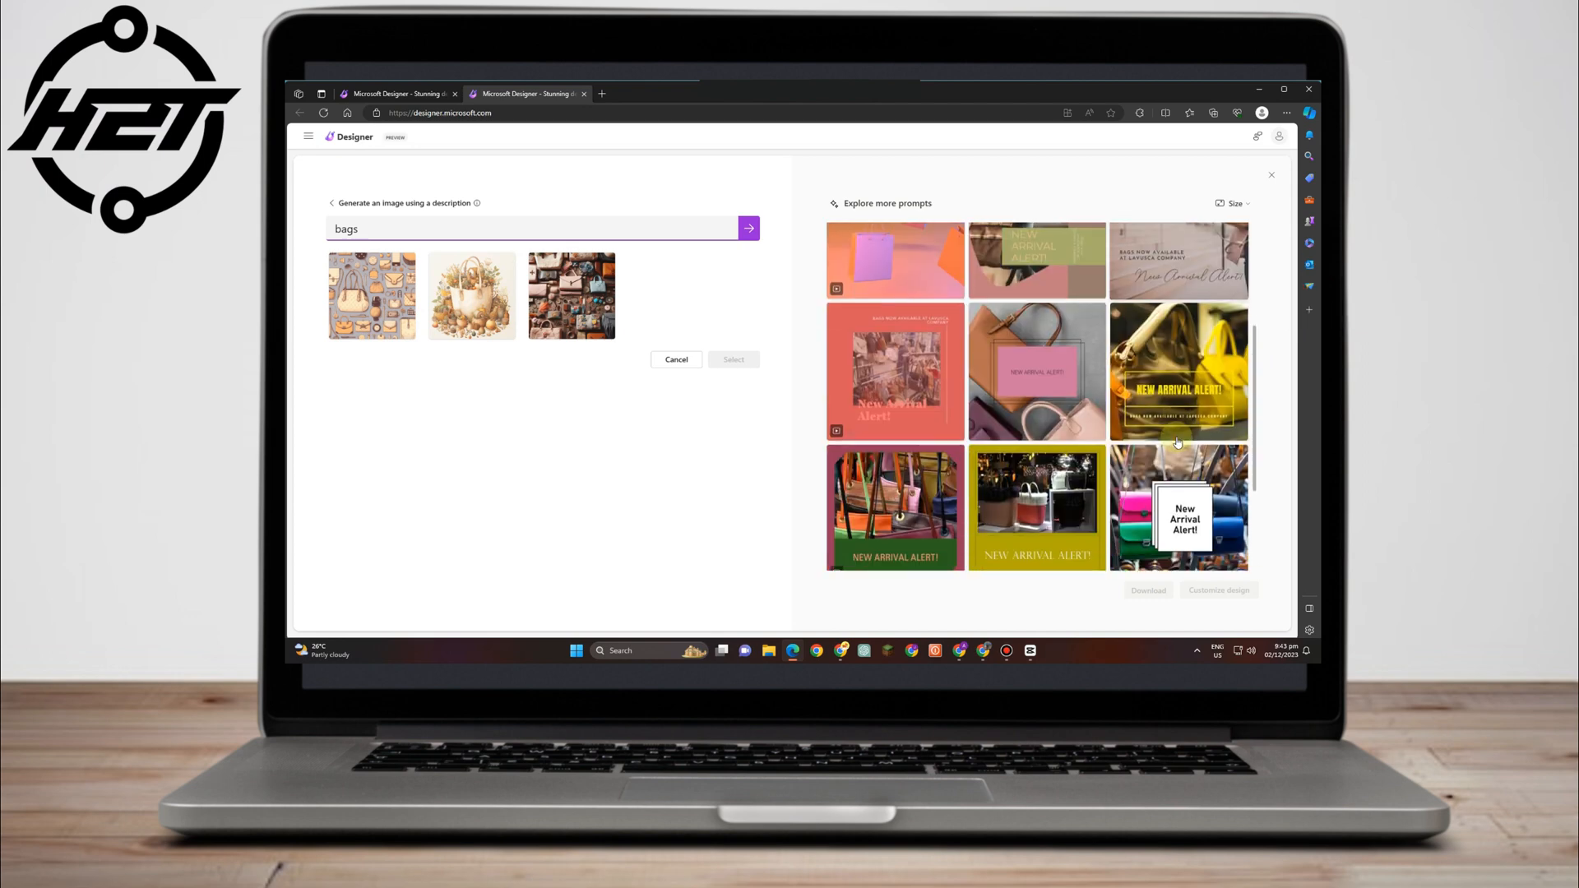
pyautogui.click(1002, 343)
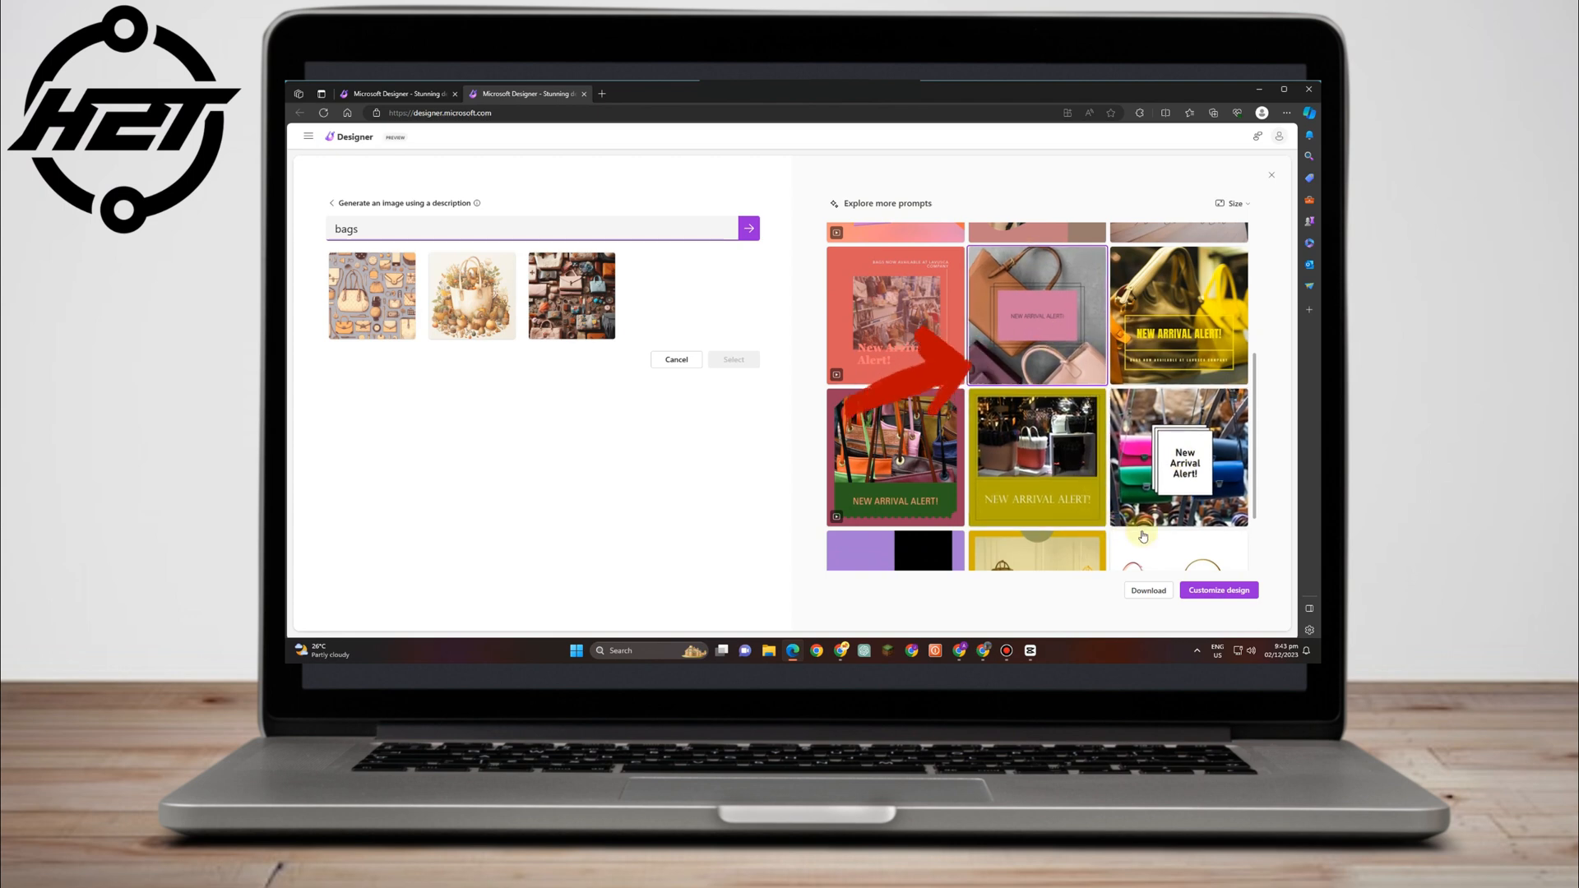
# Open the handbag design in the editor and replace 'NEW ARRIVAL ALERT!' with 'LAVUSCA BAGS'.
pyautogui.click(1229, 592)
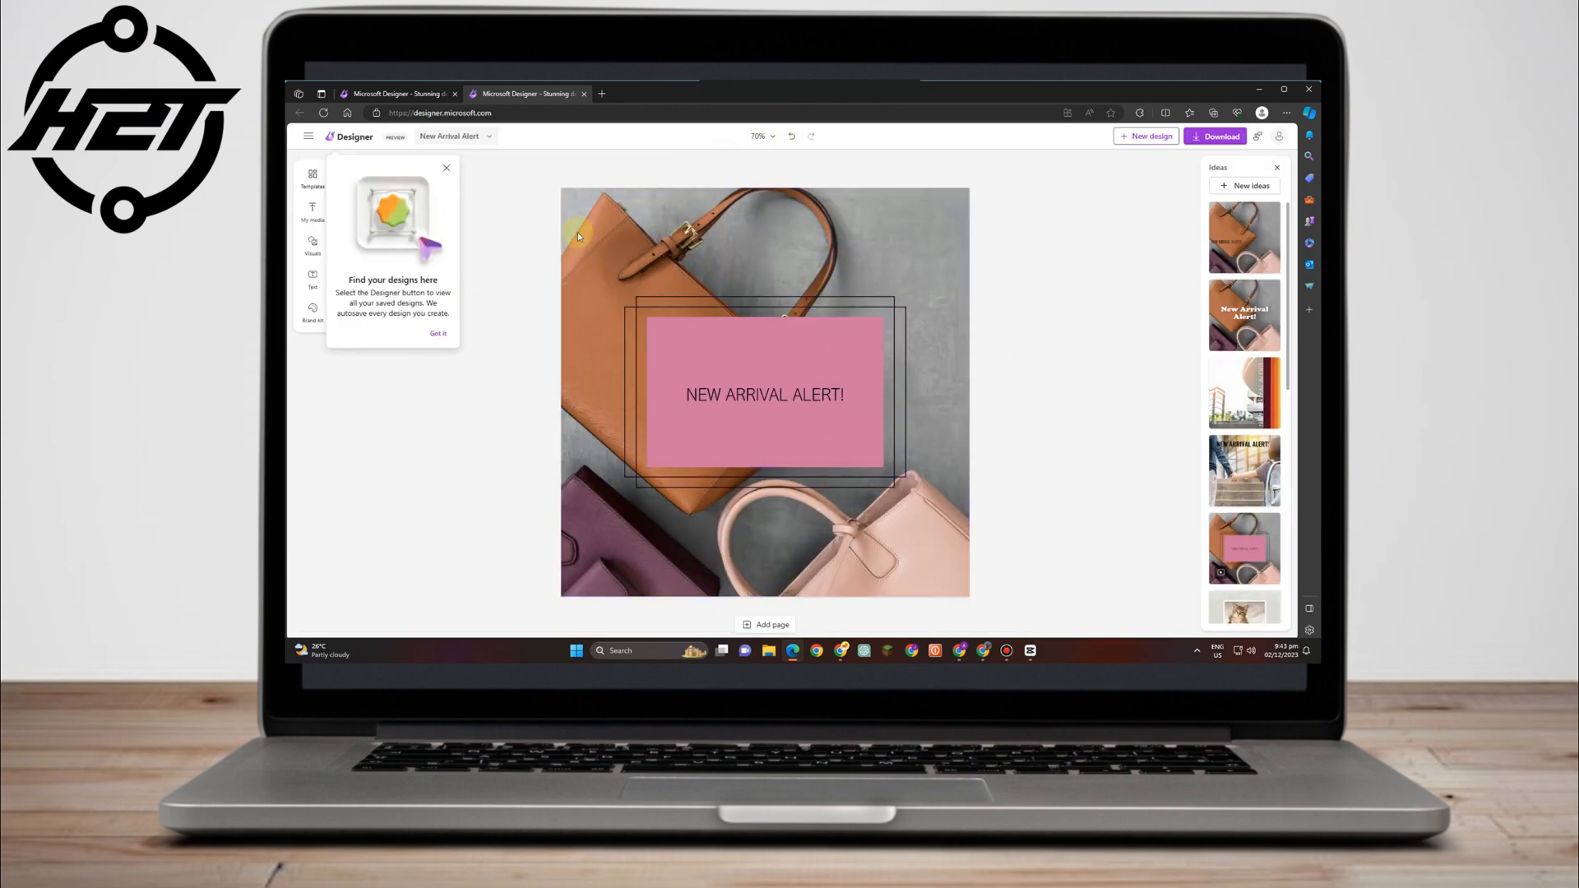
pyautogui.click(449, 168)
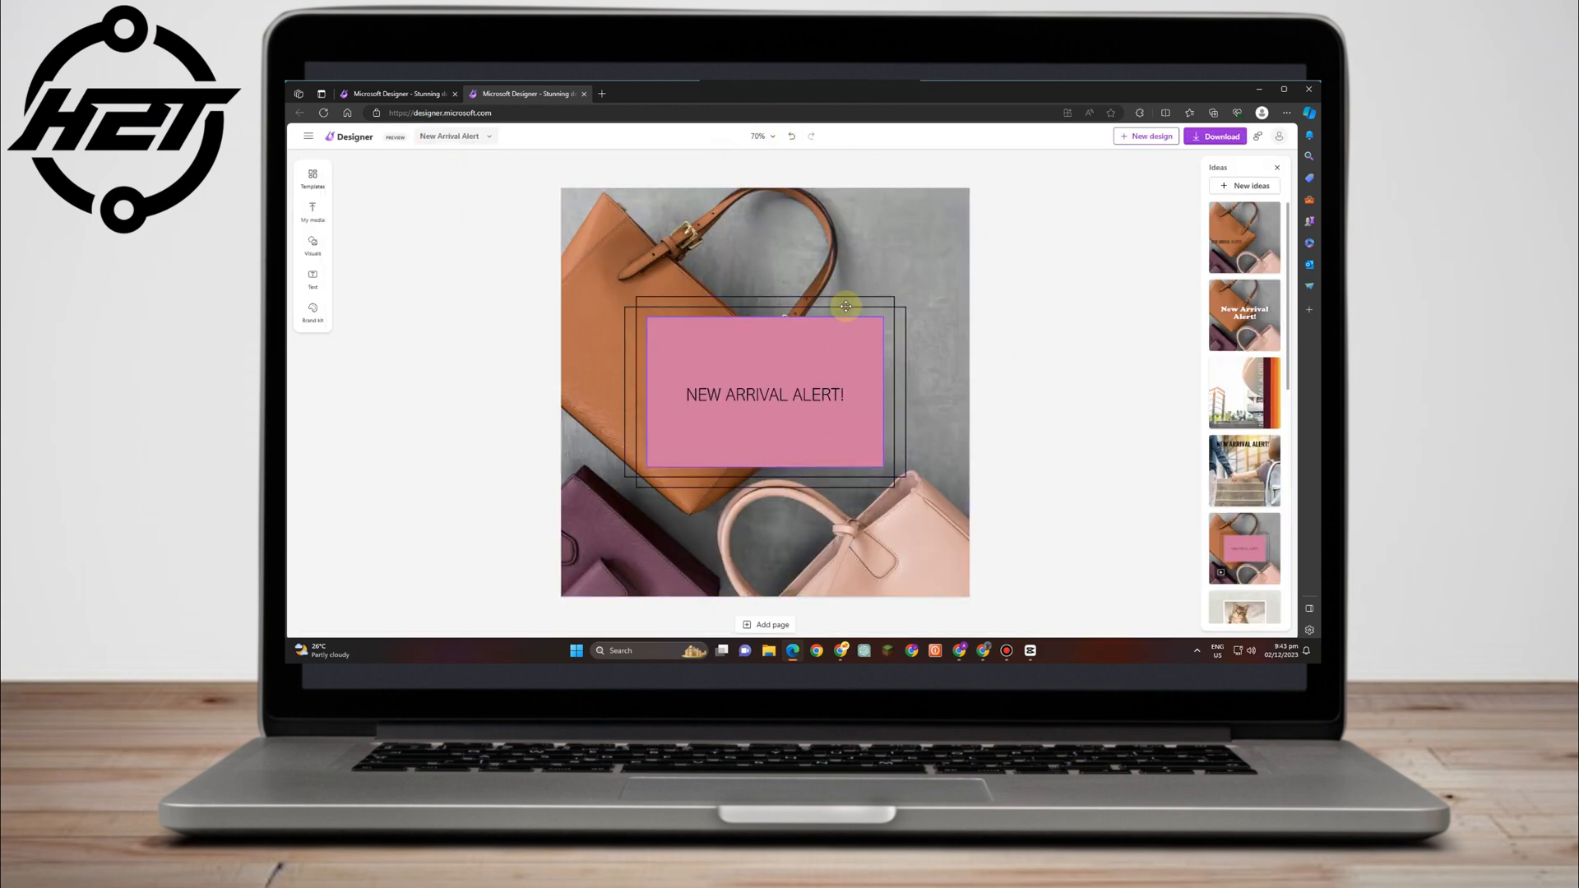
pyautogui.click(770, 393)
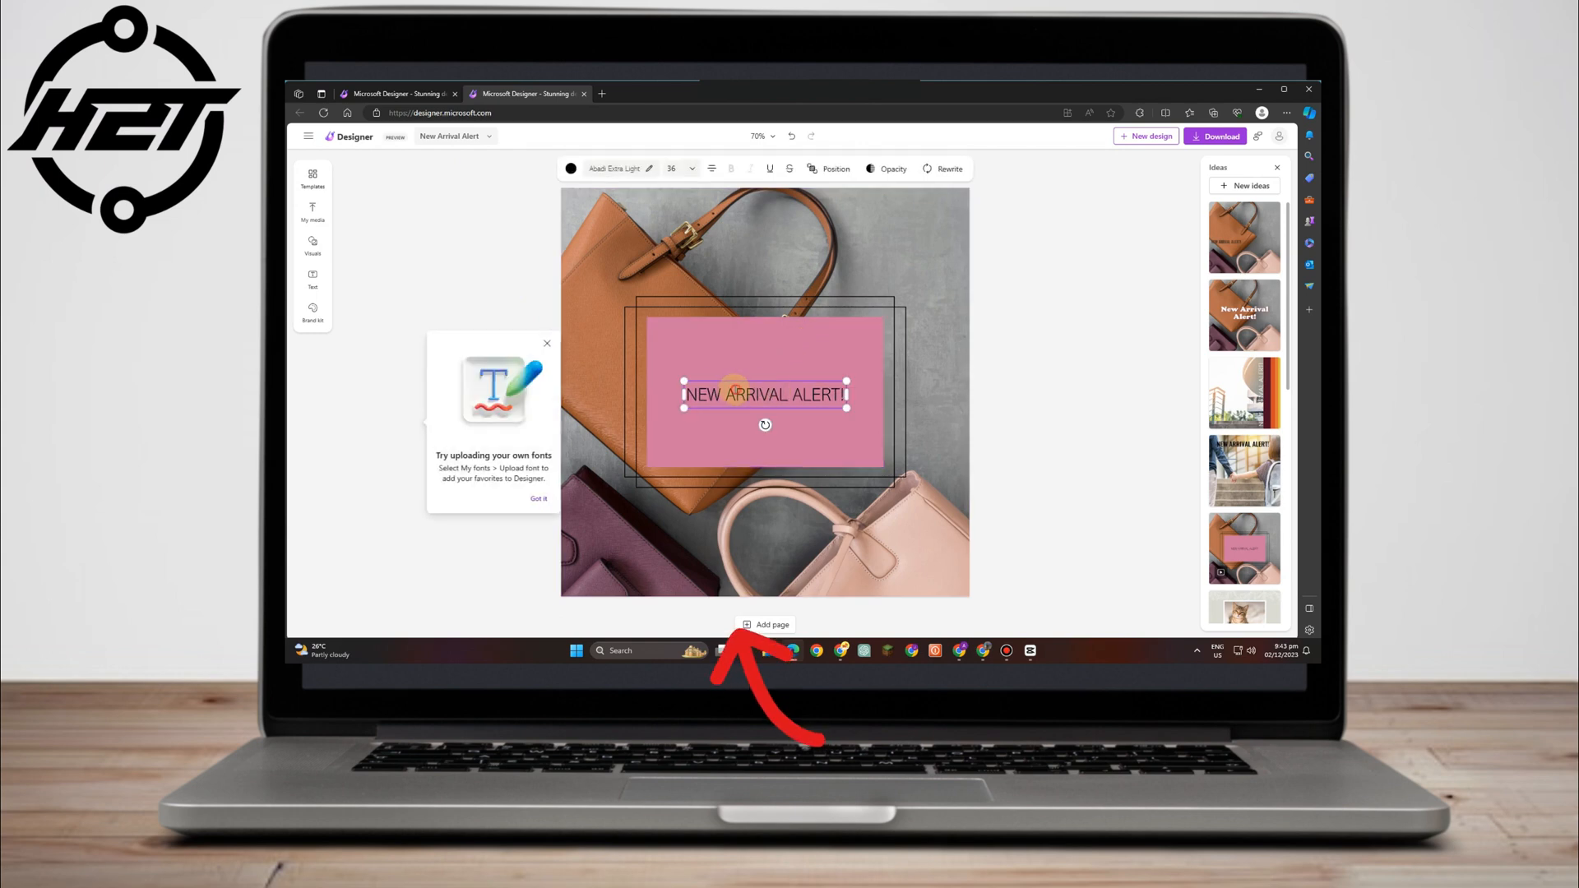
pyautogui.moveTo(691, 390); pyautogui.dragTo(847, 394)
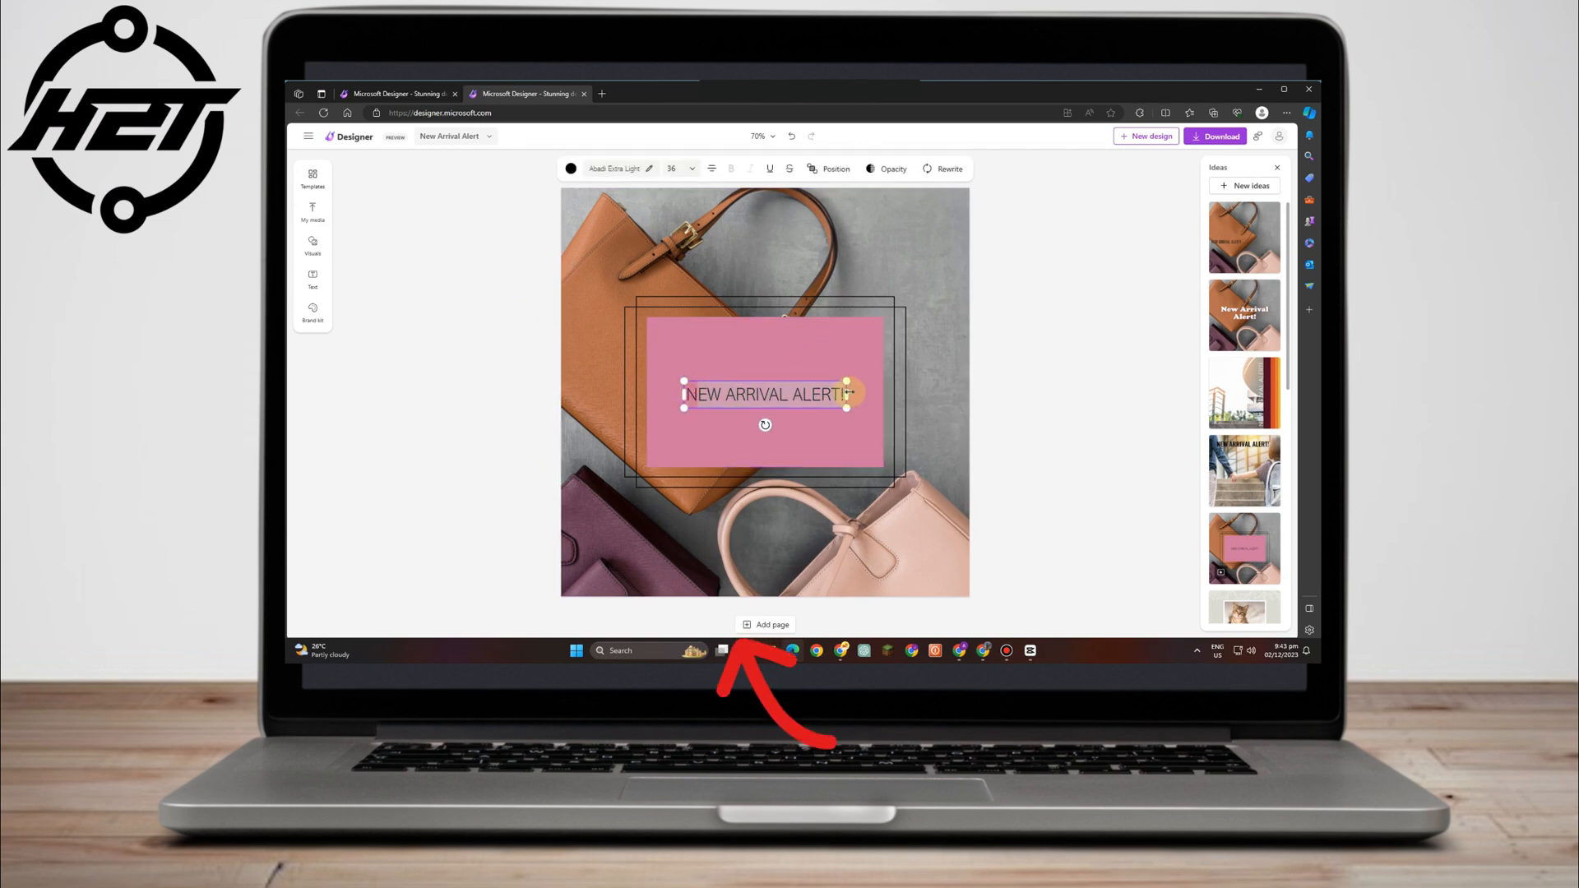
pyautogui.write('LAV')
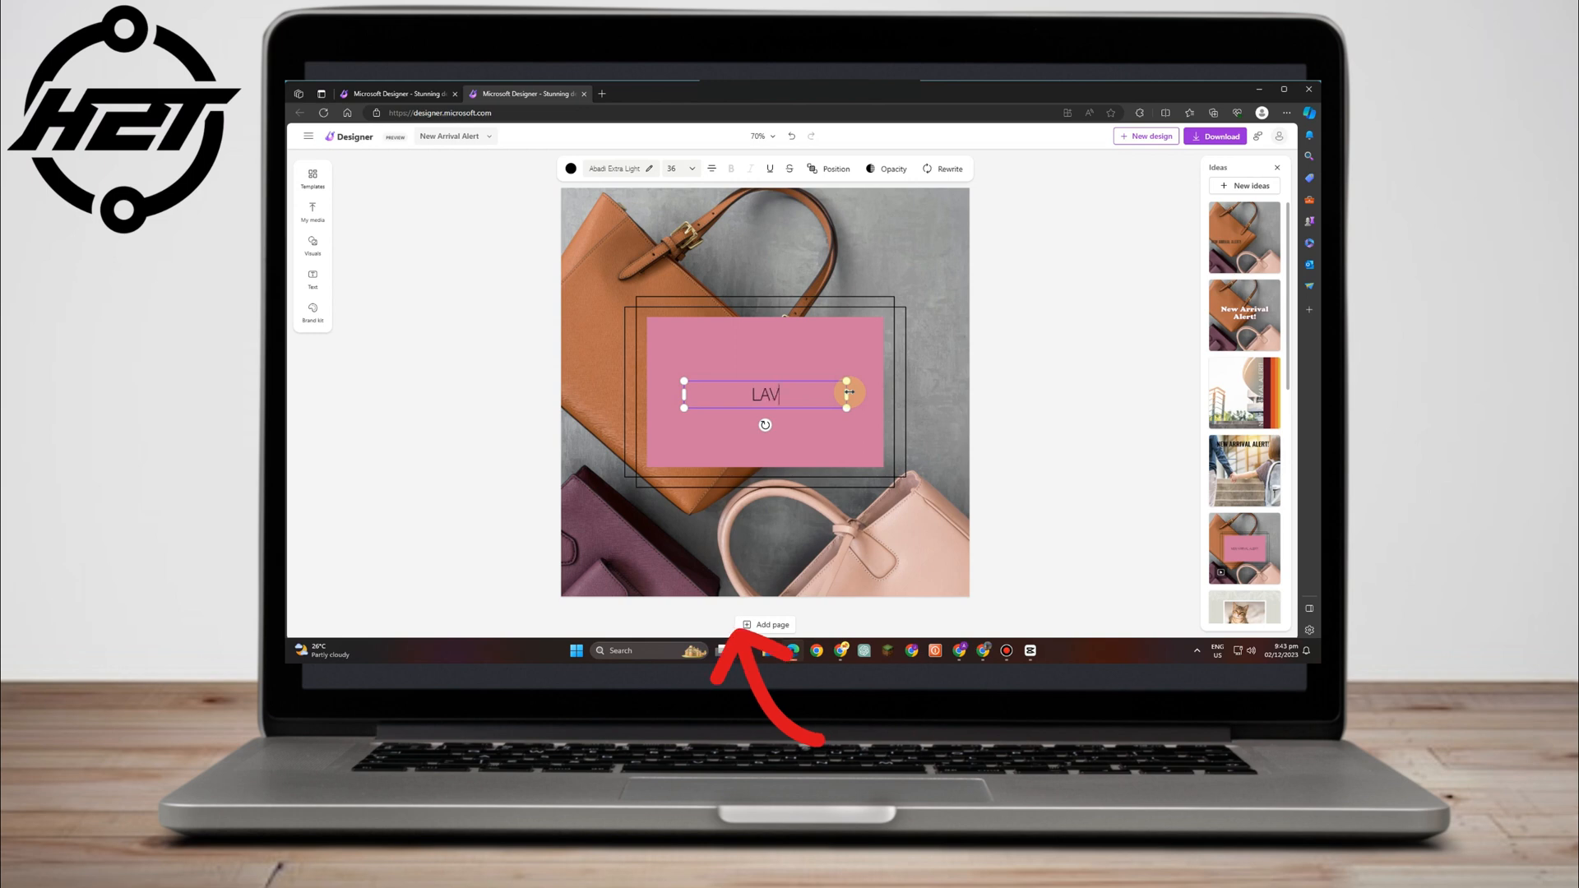
pyautogui.write('USCA BAGS')
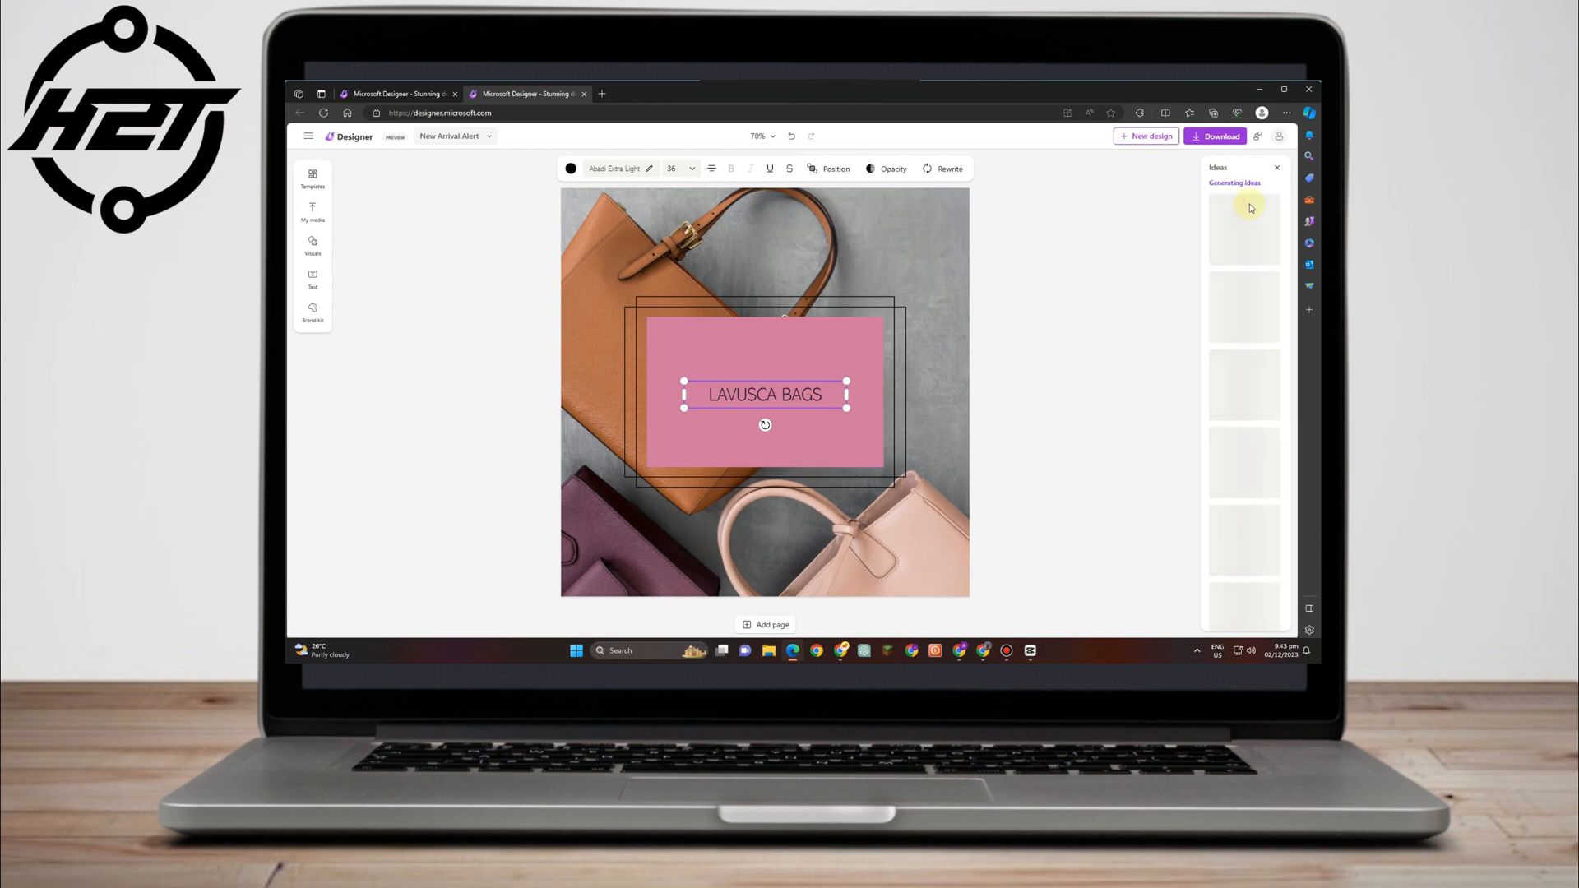
# Apply the mint green Ideas layout with a yellow-framed bag photo and vertical LAVUSCA BAGS.
pyautogui.click(1089, 335)
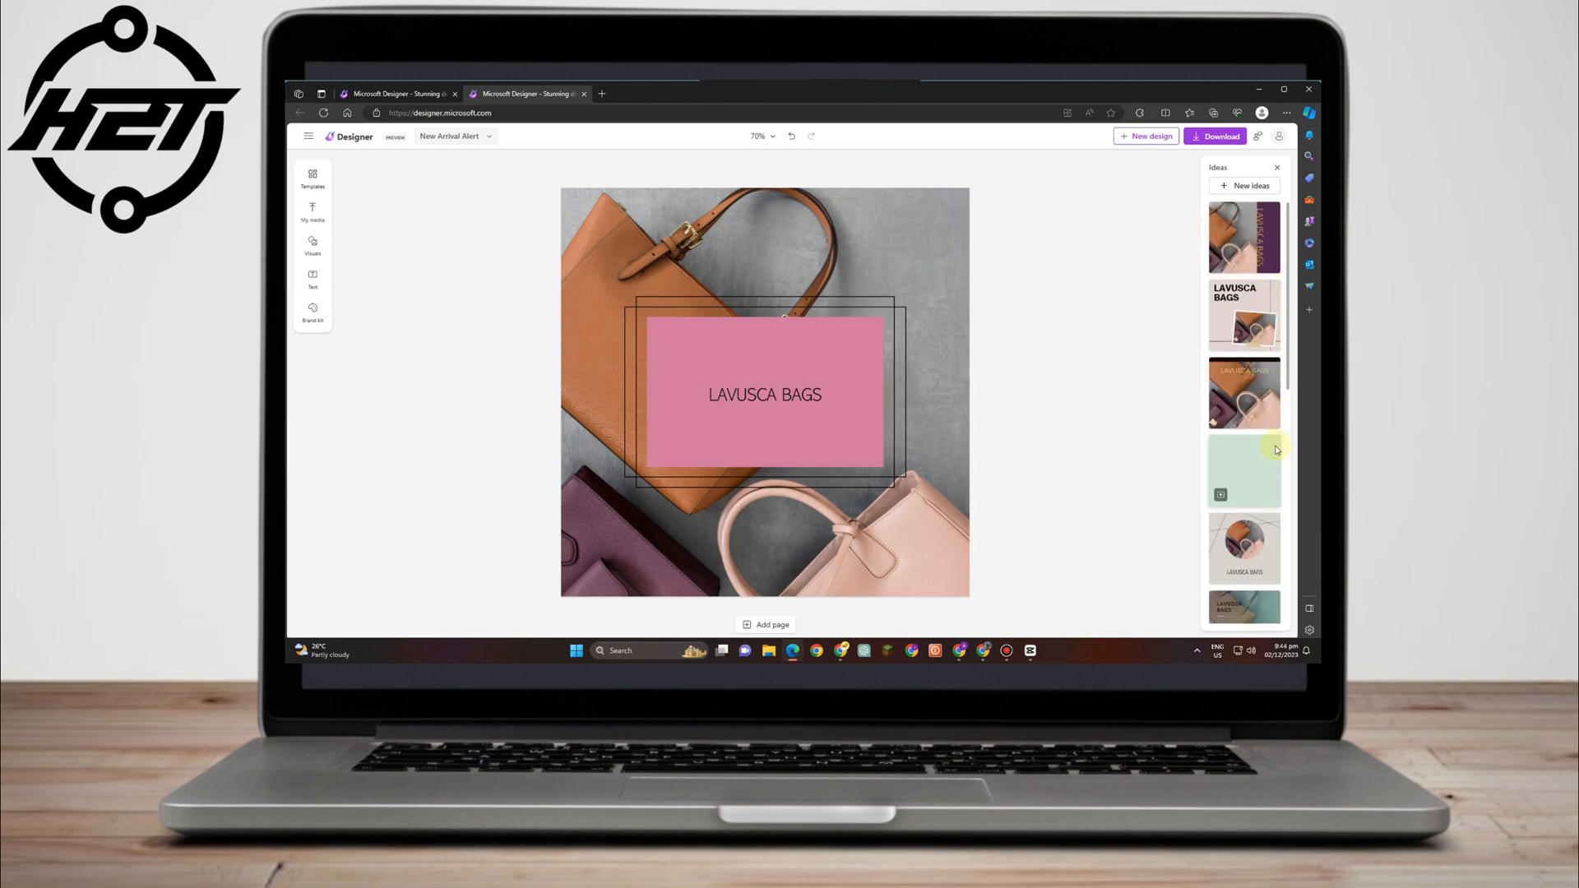
pyautogui.scroll(-5, 1263, 485)
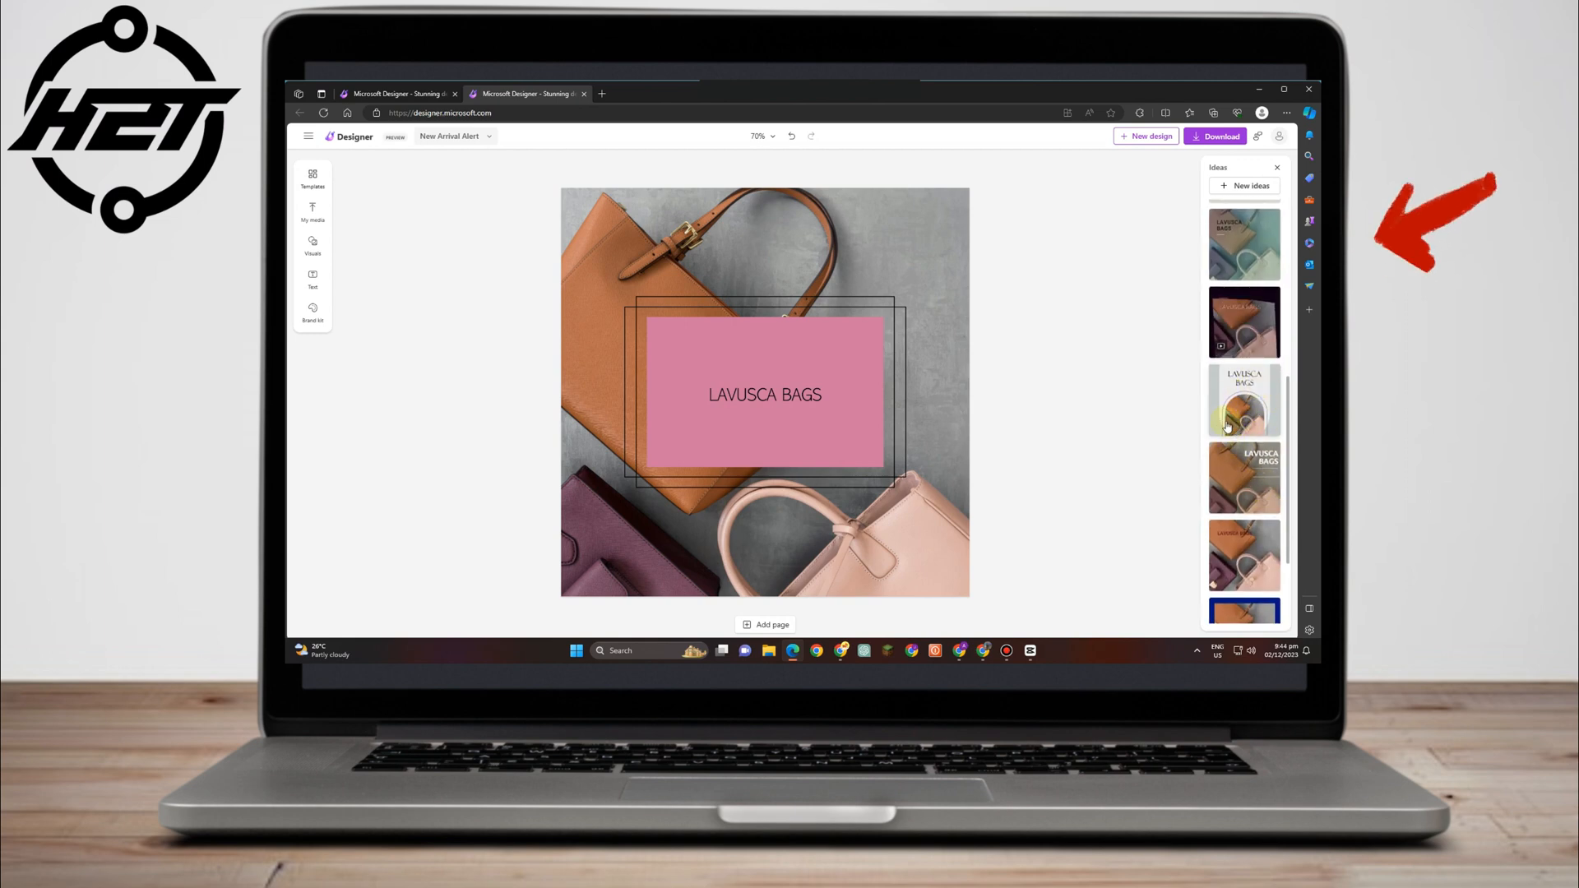
pyautogui.scroll(-3, 1257, 424)
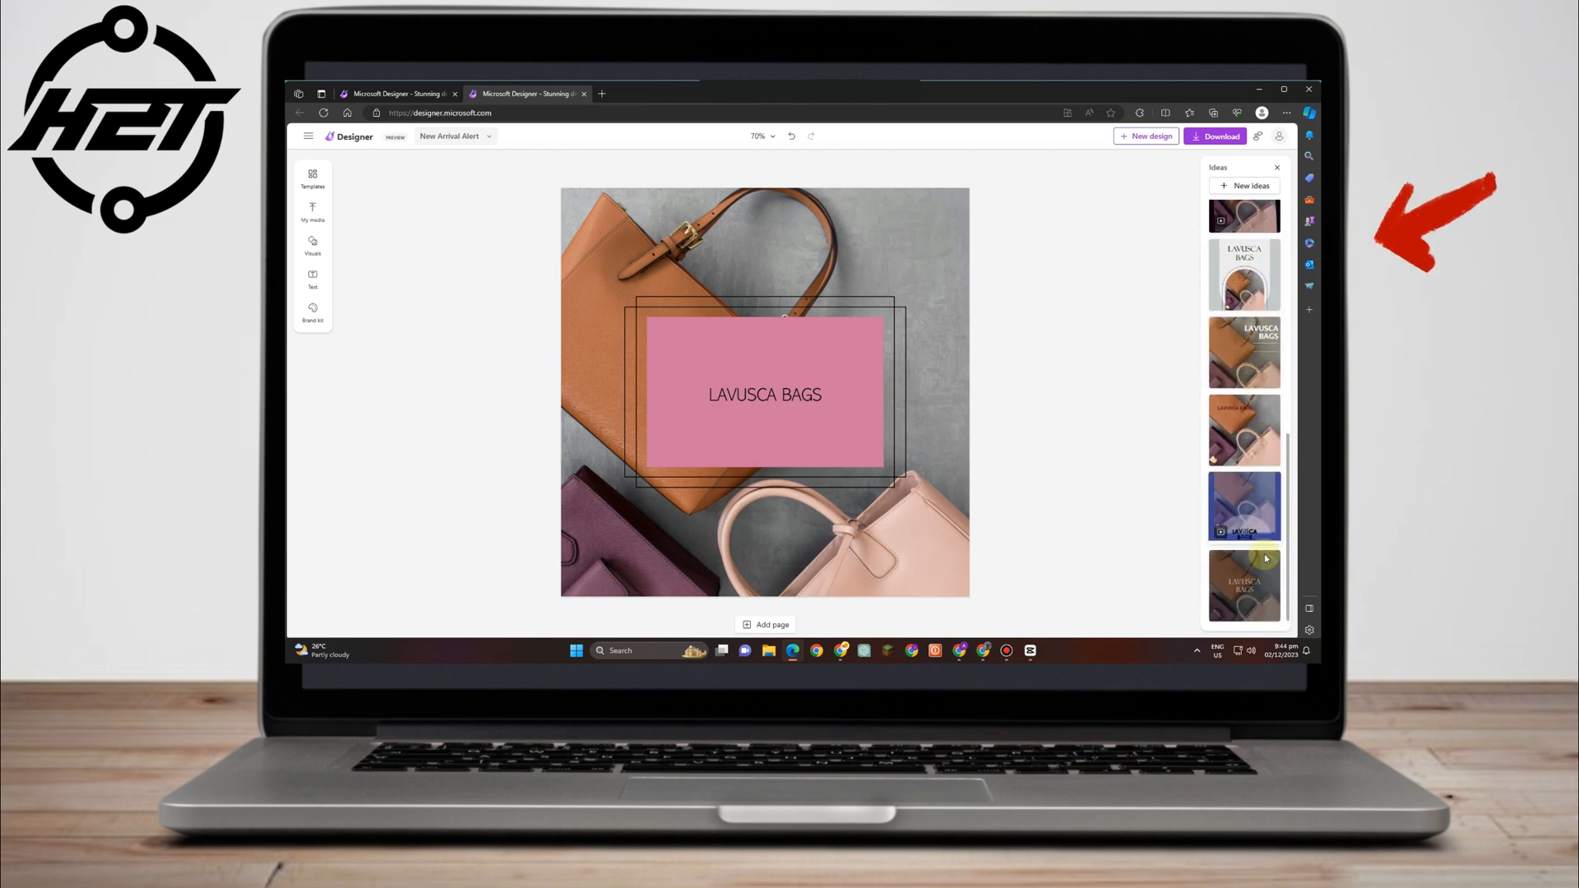
pyautogui.scroll(4, 1258, 535)
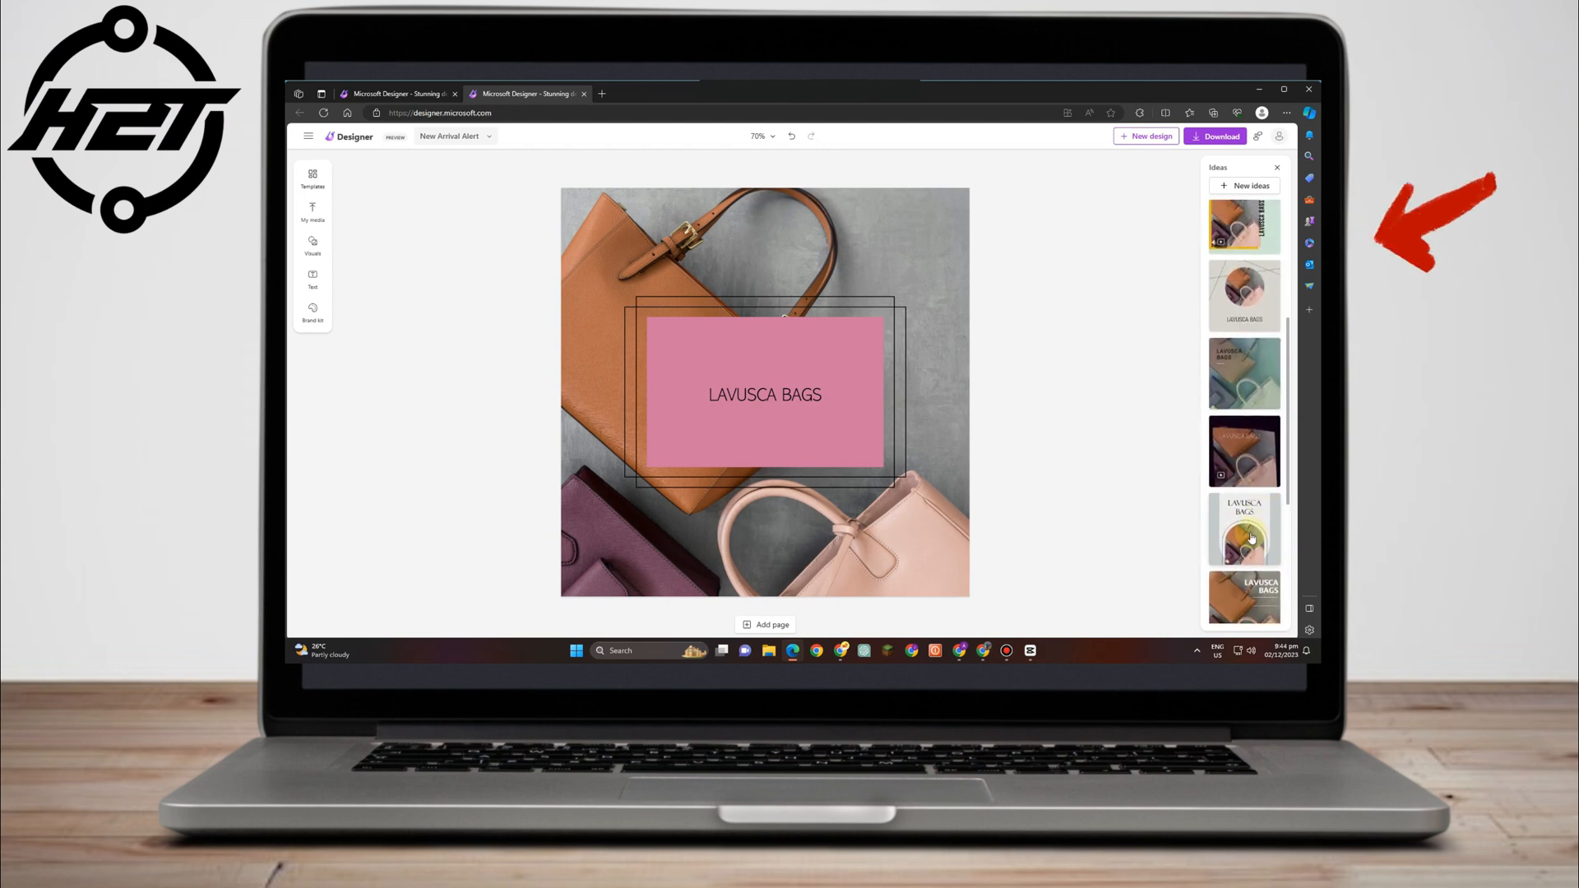
pyautogui.scroll(3, 1259, 354)
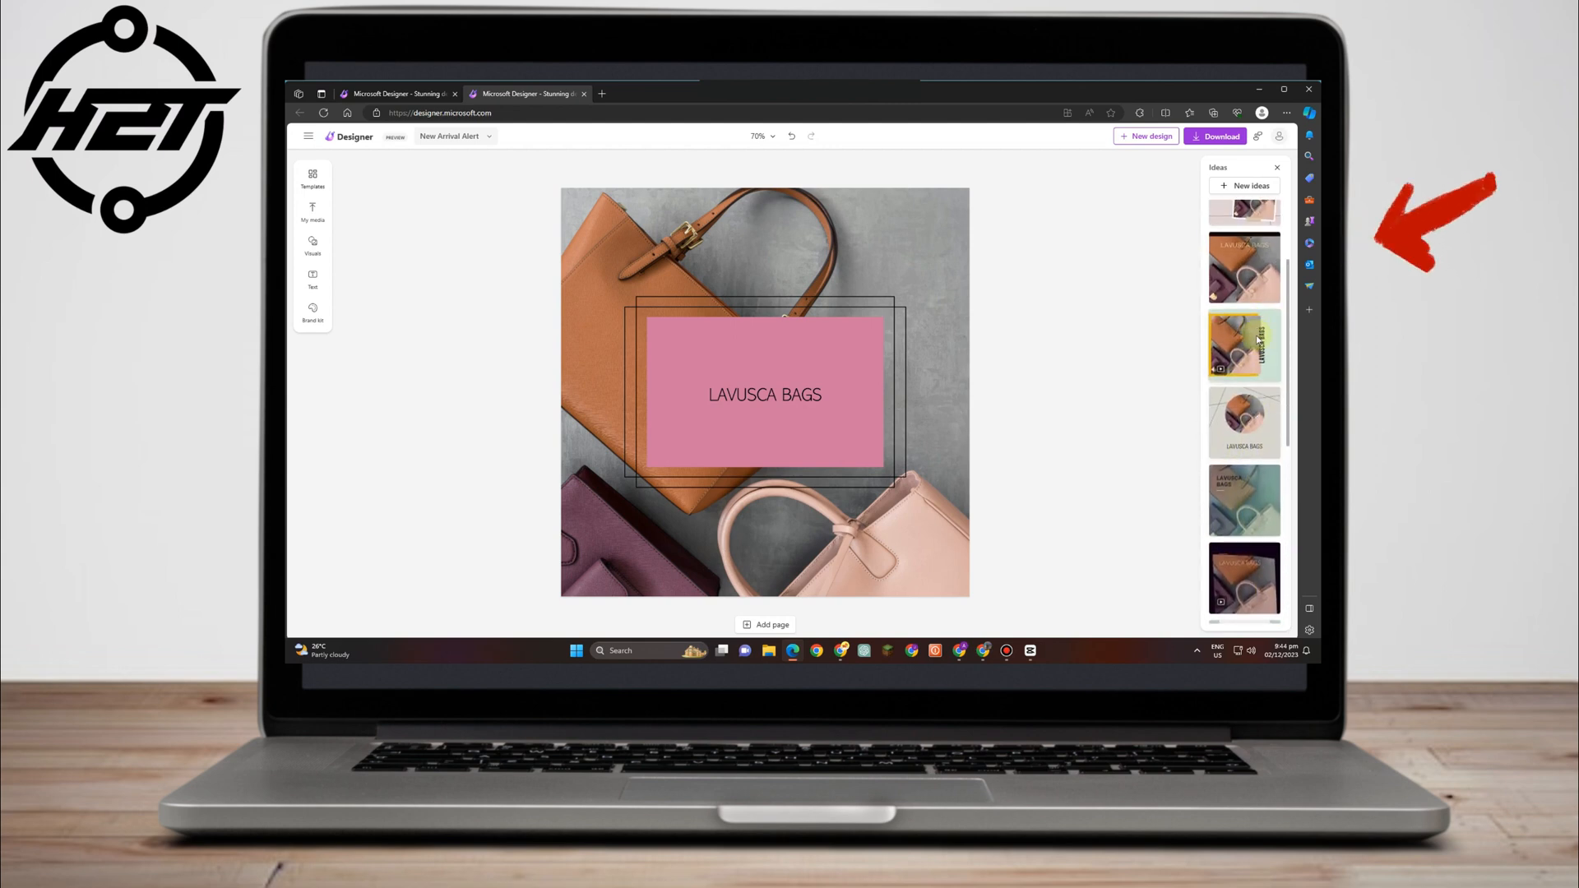
pyautogui.click(1258, 342)
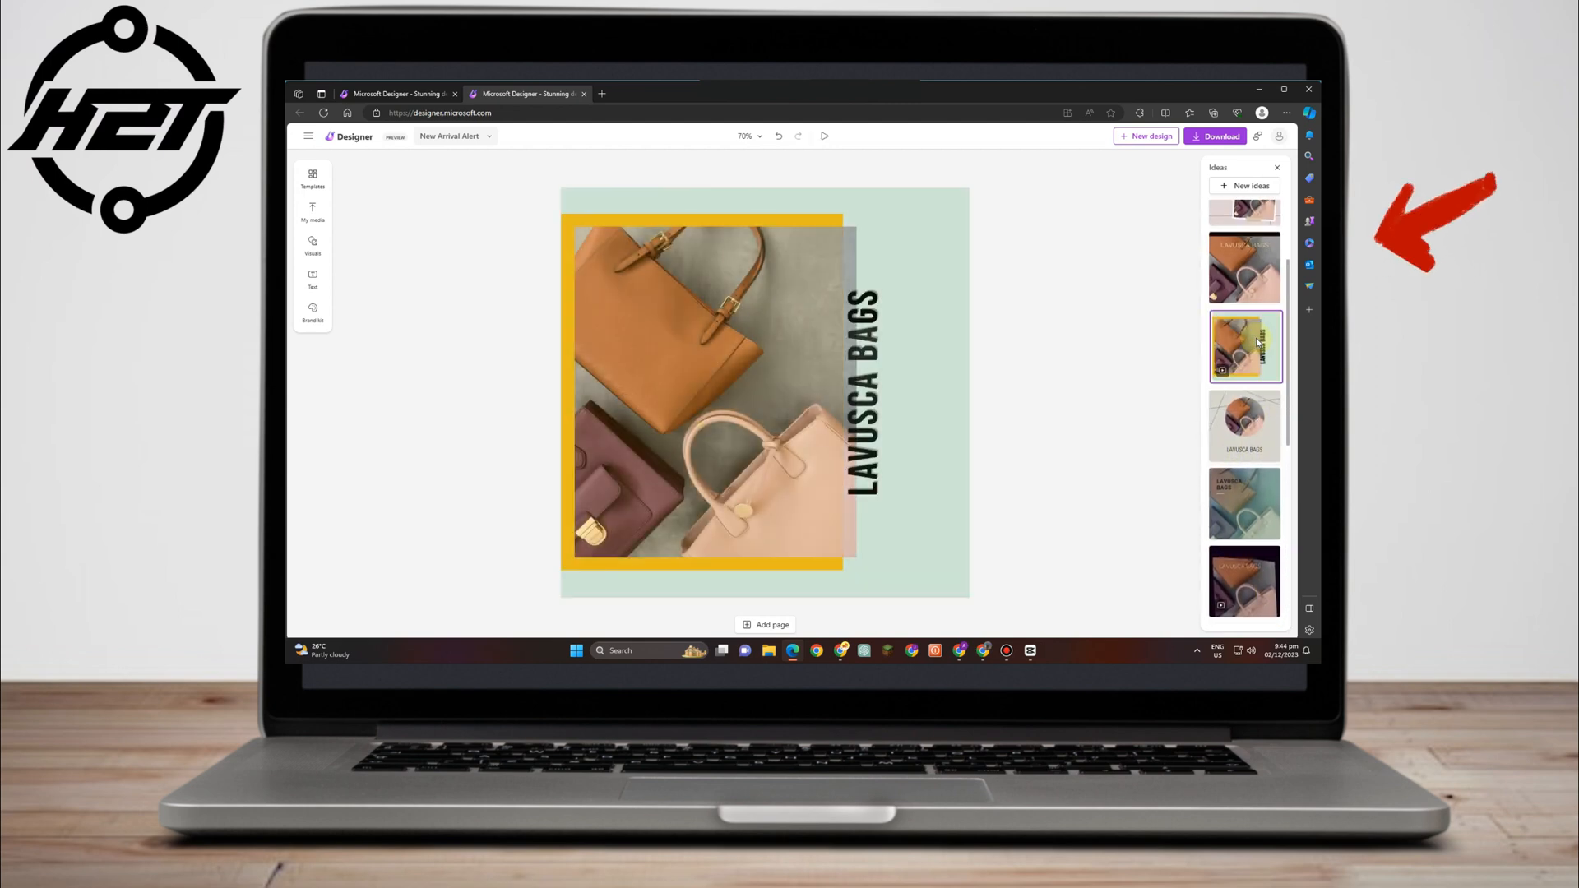
pyautogui.scroll(3, 1246, 255)
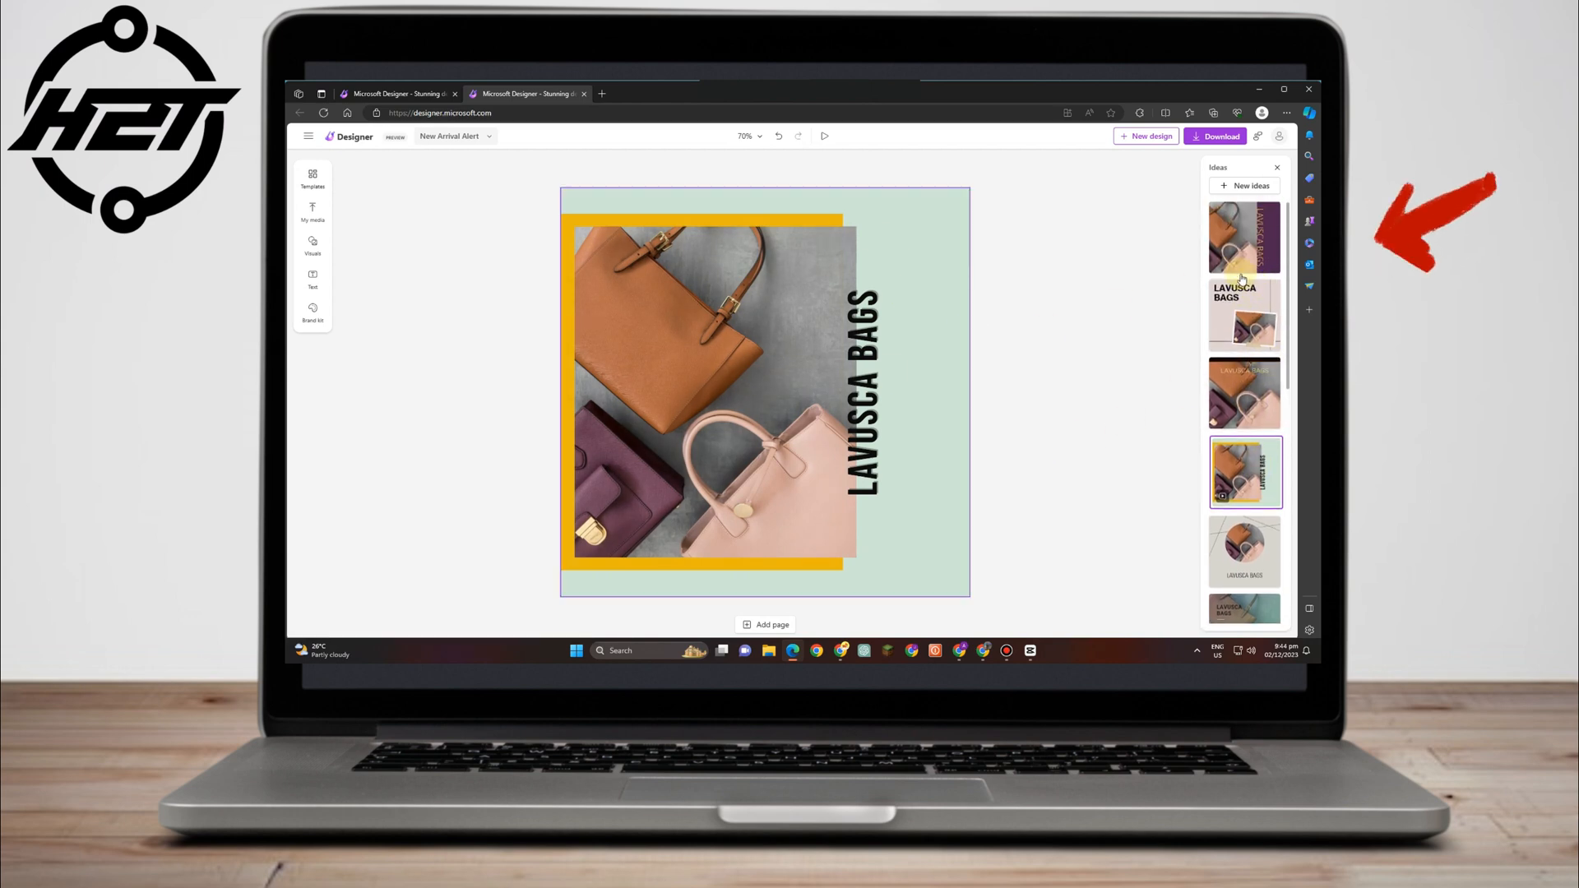
# Apply the purple-band layout and centre the vertical LAVUSCA BAGS text on the band.
pyautogui.click(1247, 256)
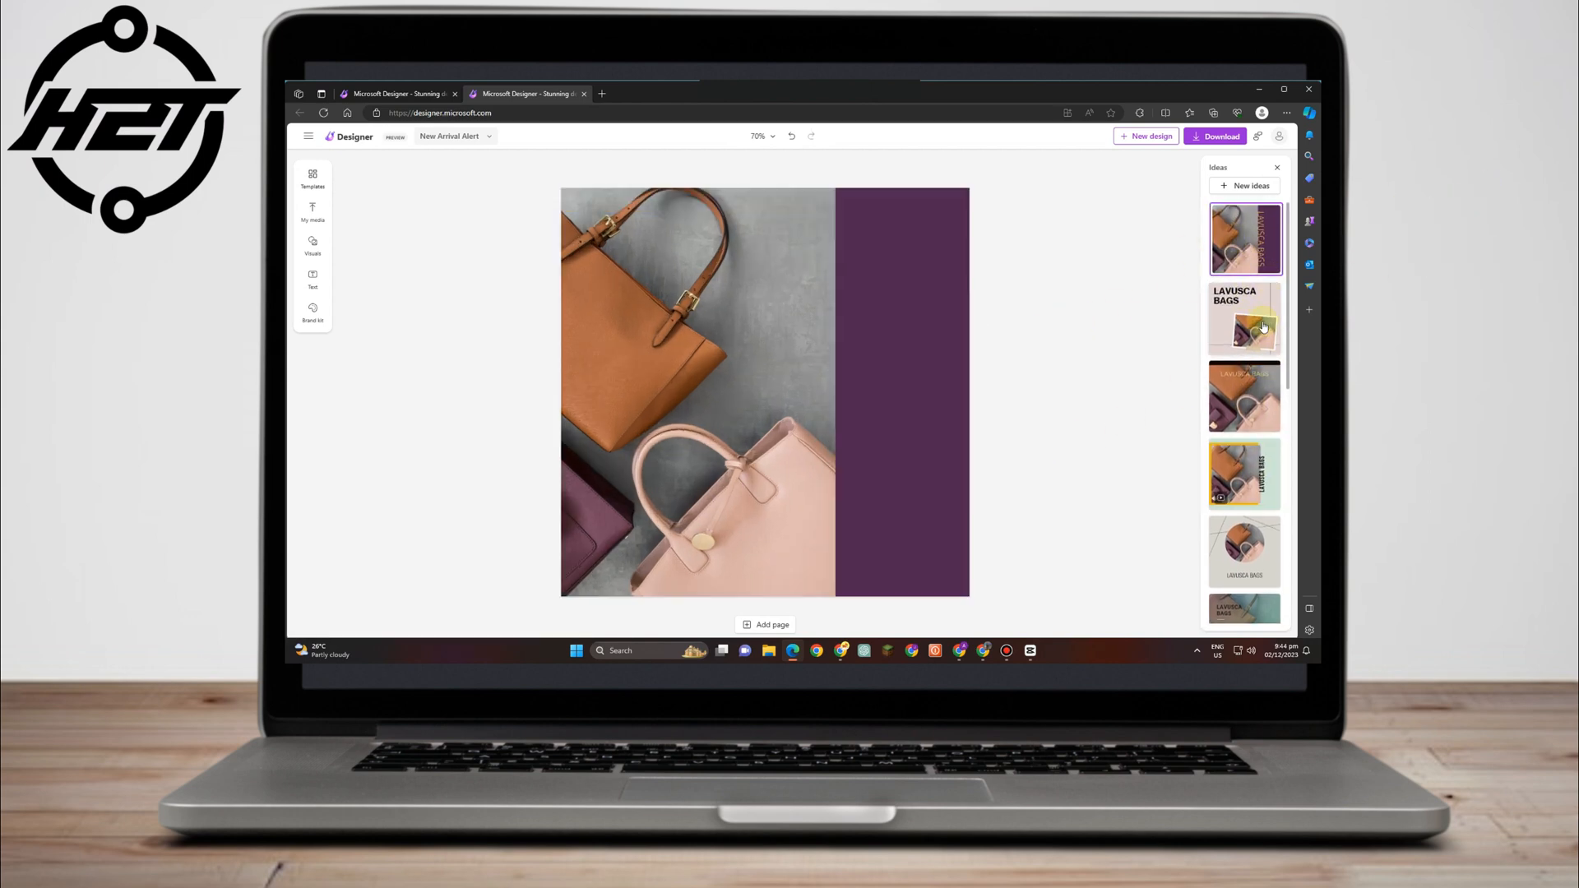
pyautogui.click(855, 383)
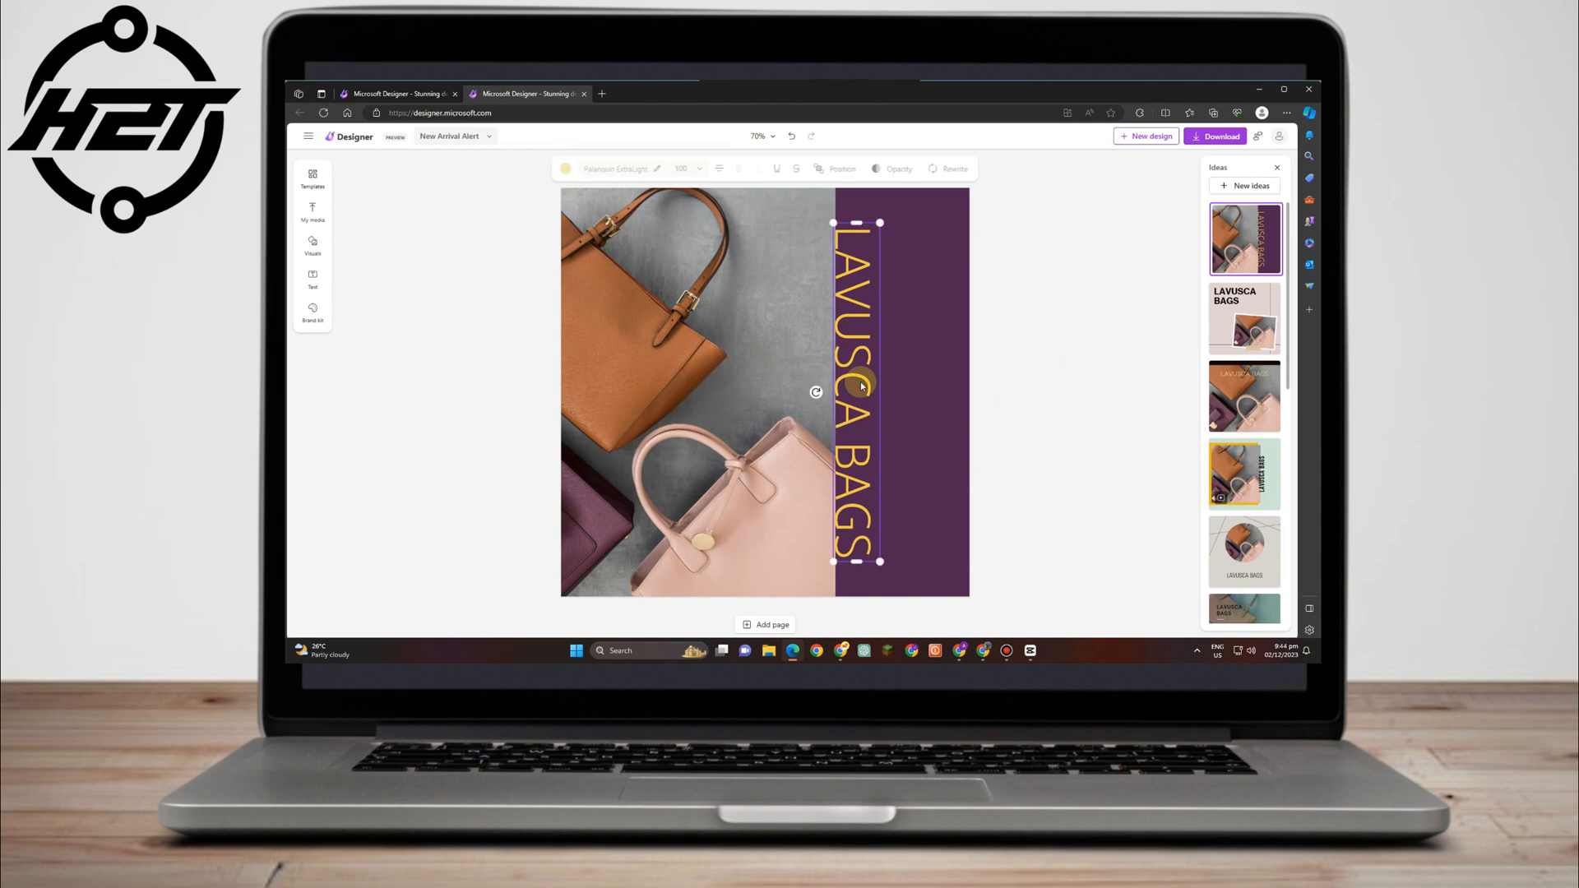
pyautogui.moveTo(855, 343); pyautogui.dragTo(894, 335)
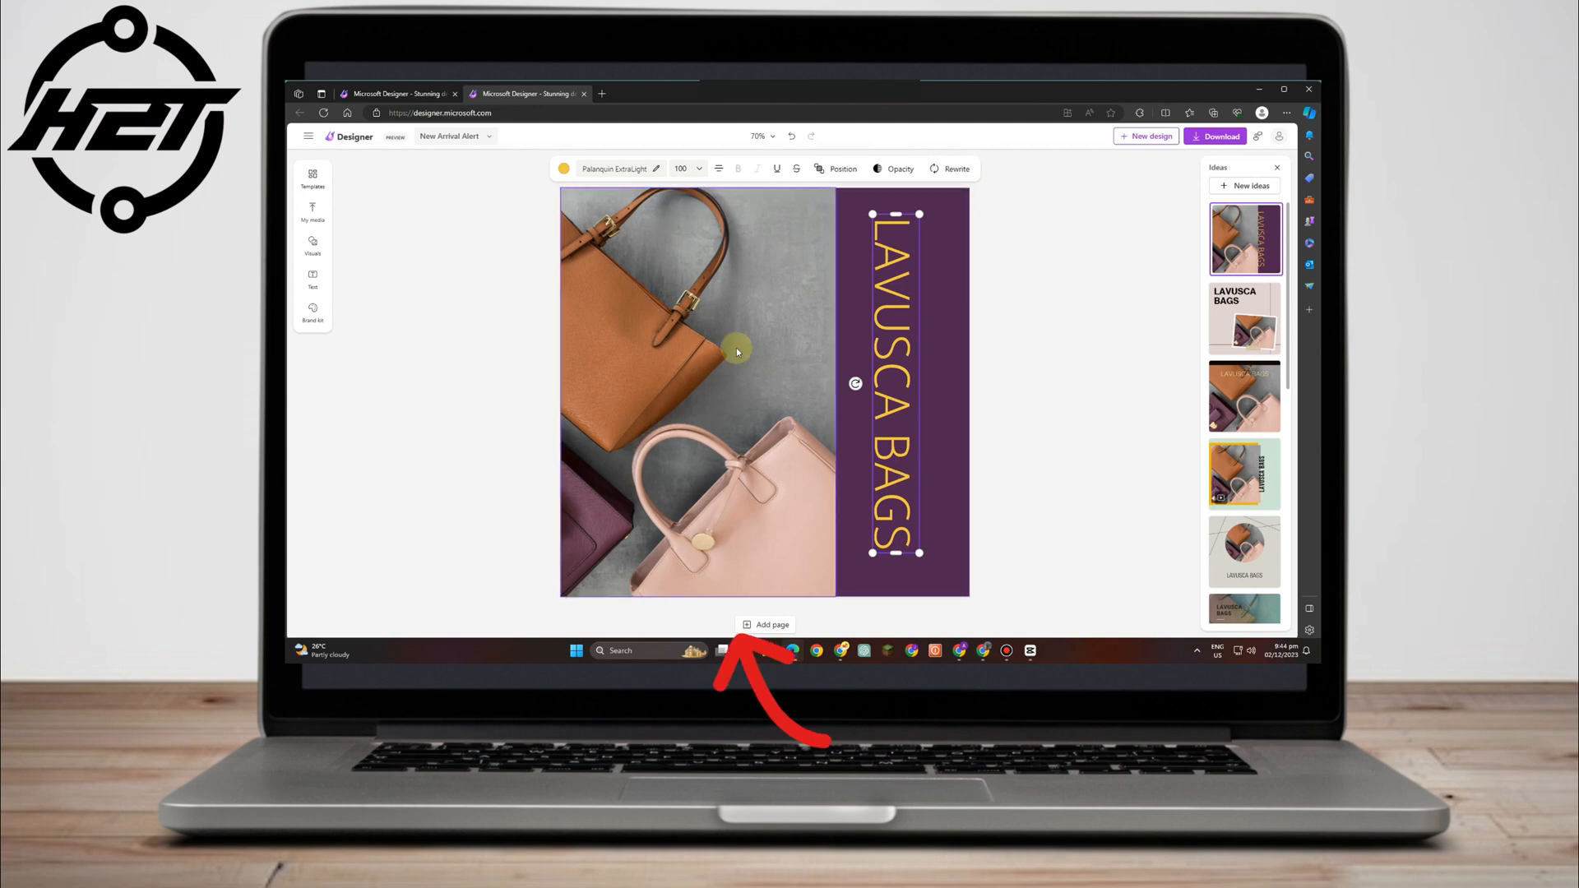
pyautogui.moveTo(902, 298); pyautogui.dragTo(901, 260)
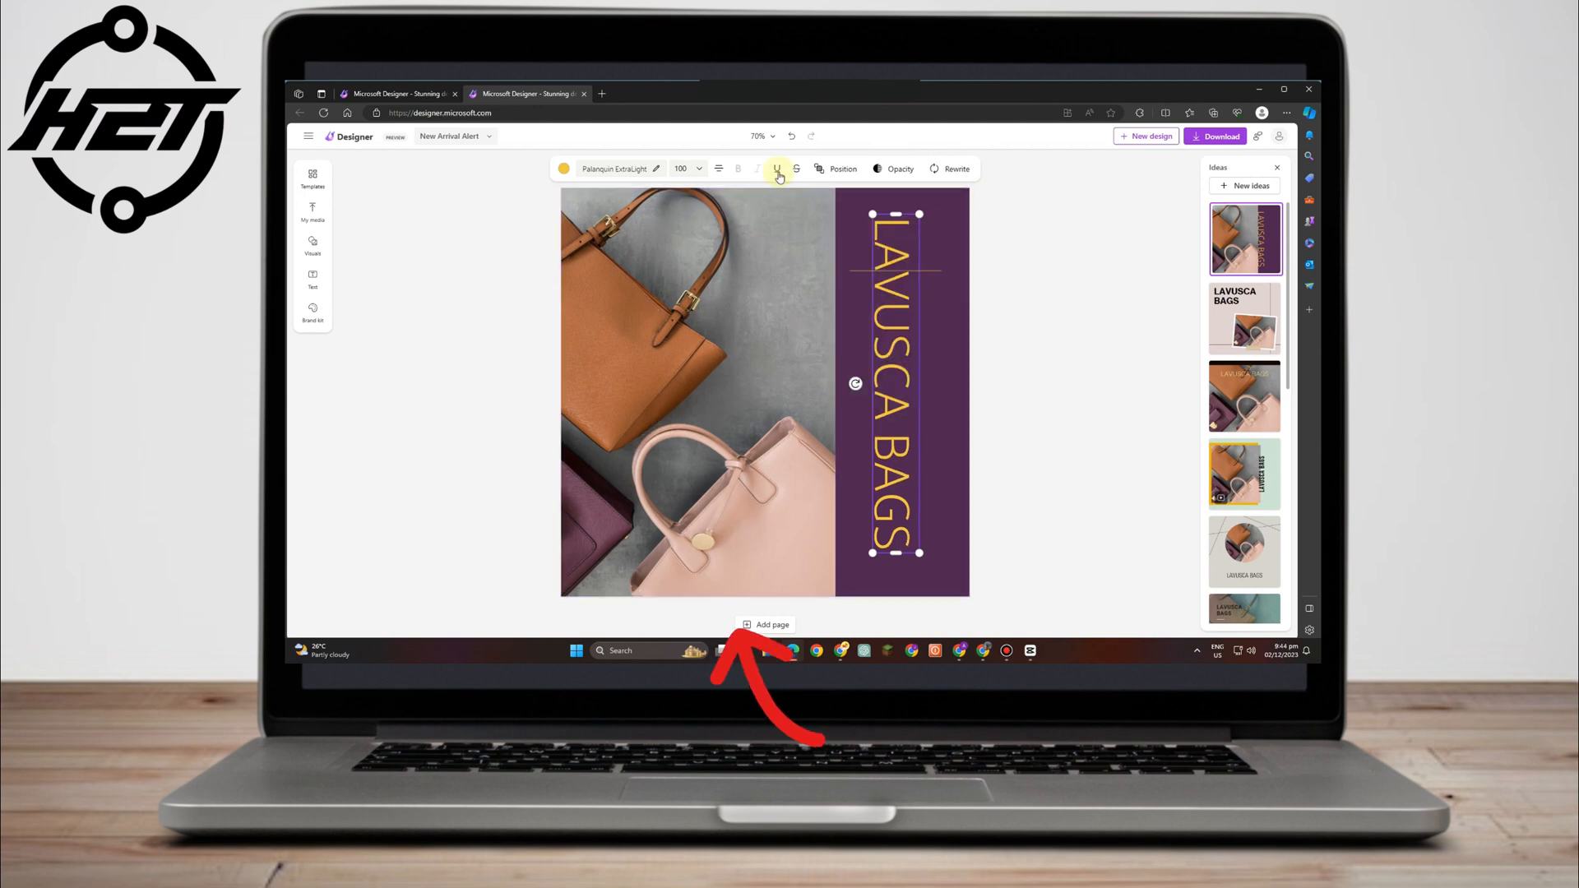
# Make LAVUSCA bold in the Do Hyeon font and widen the vertical text box.
pyautogui.click(656, 171)
pyautogui.click(459, 339)
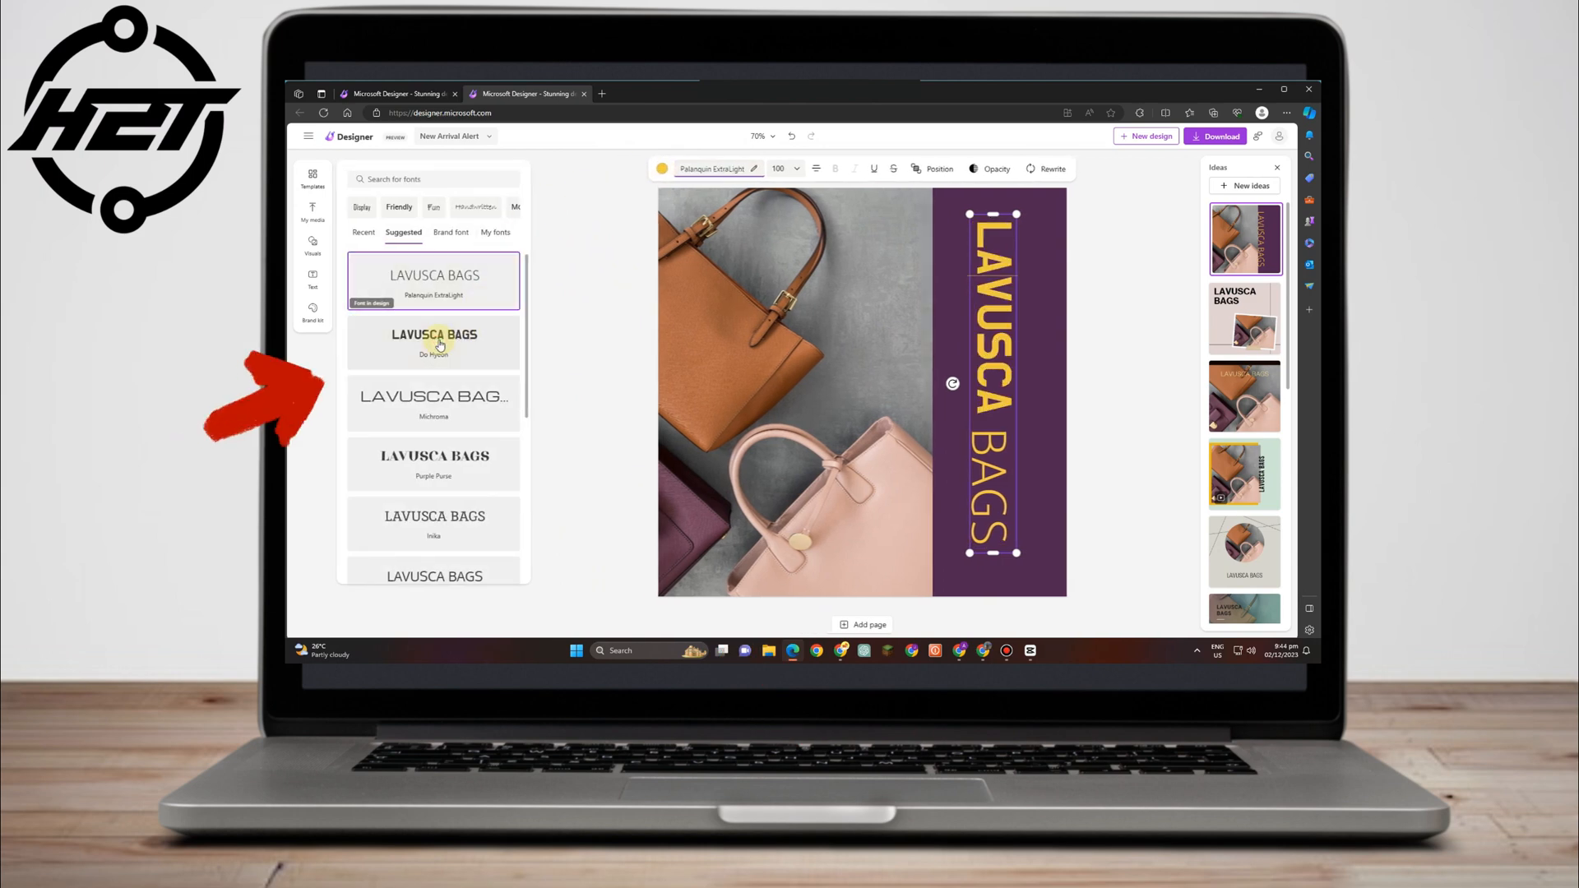
pyautogui.click(458, 458)
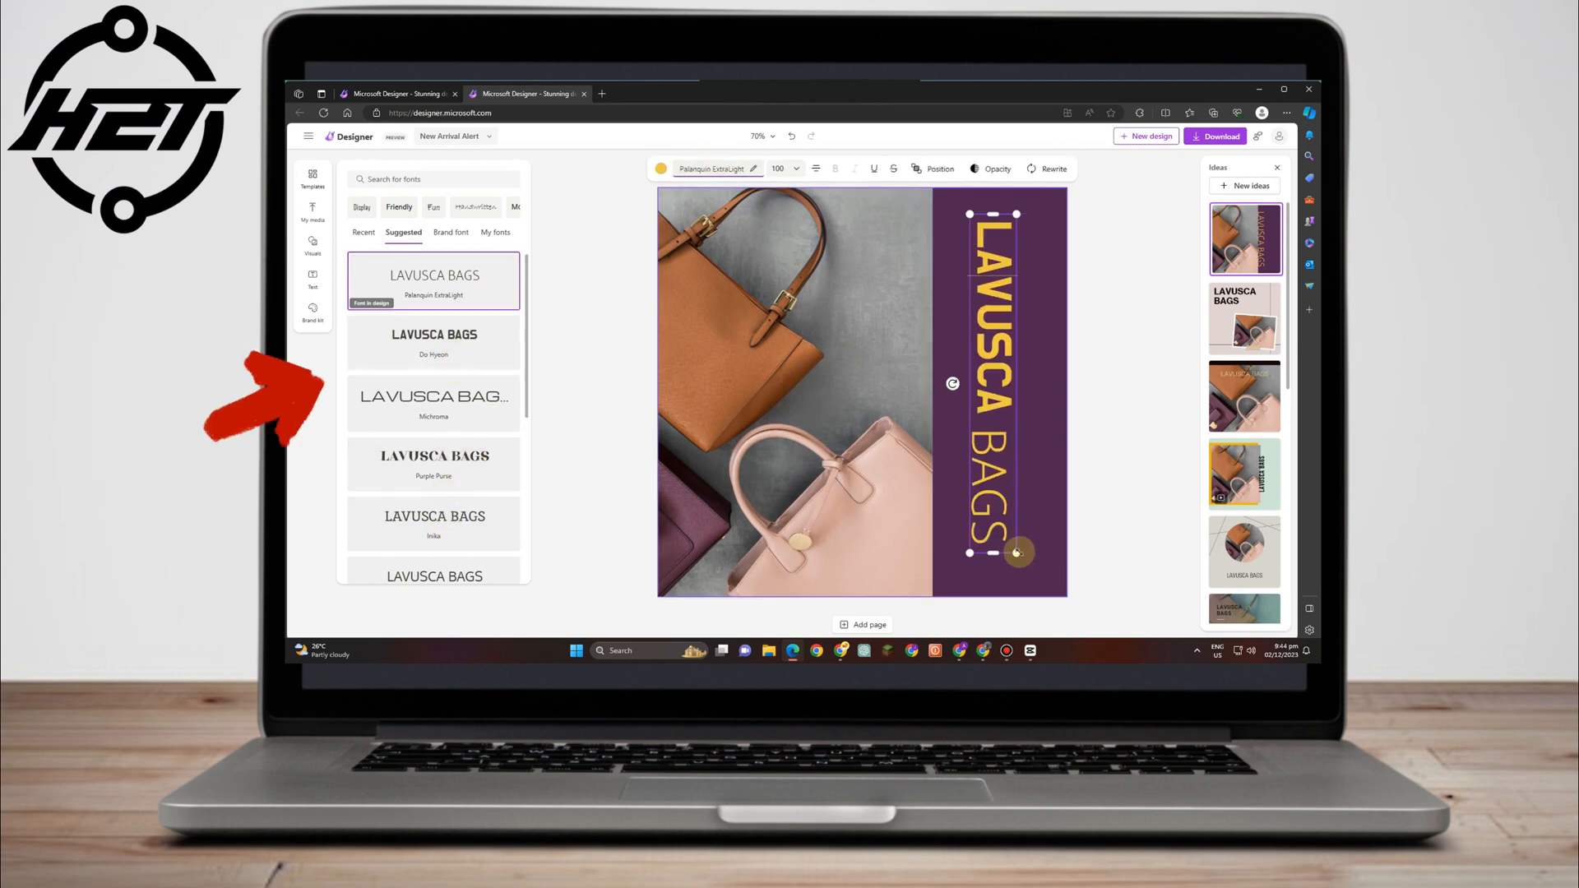
pyautogui.moveTo(1017, 553); pyautogui.dragTo(1052, 592)
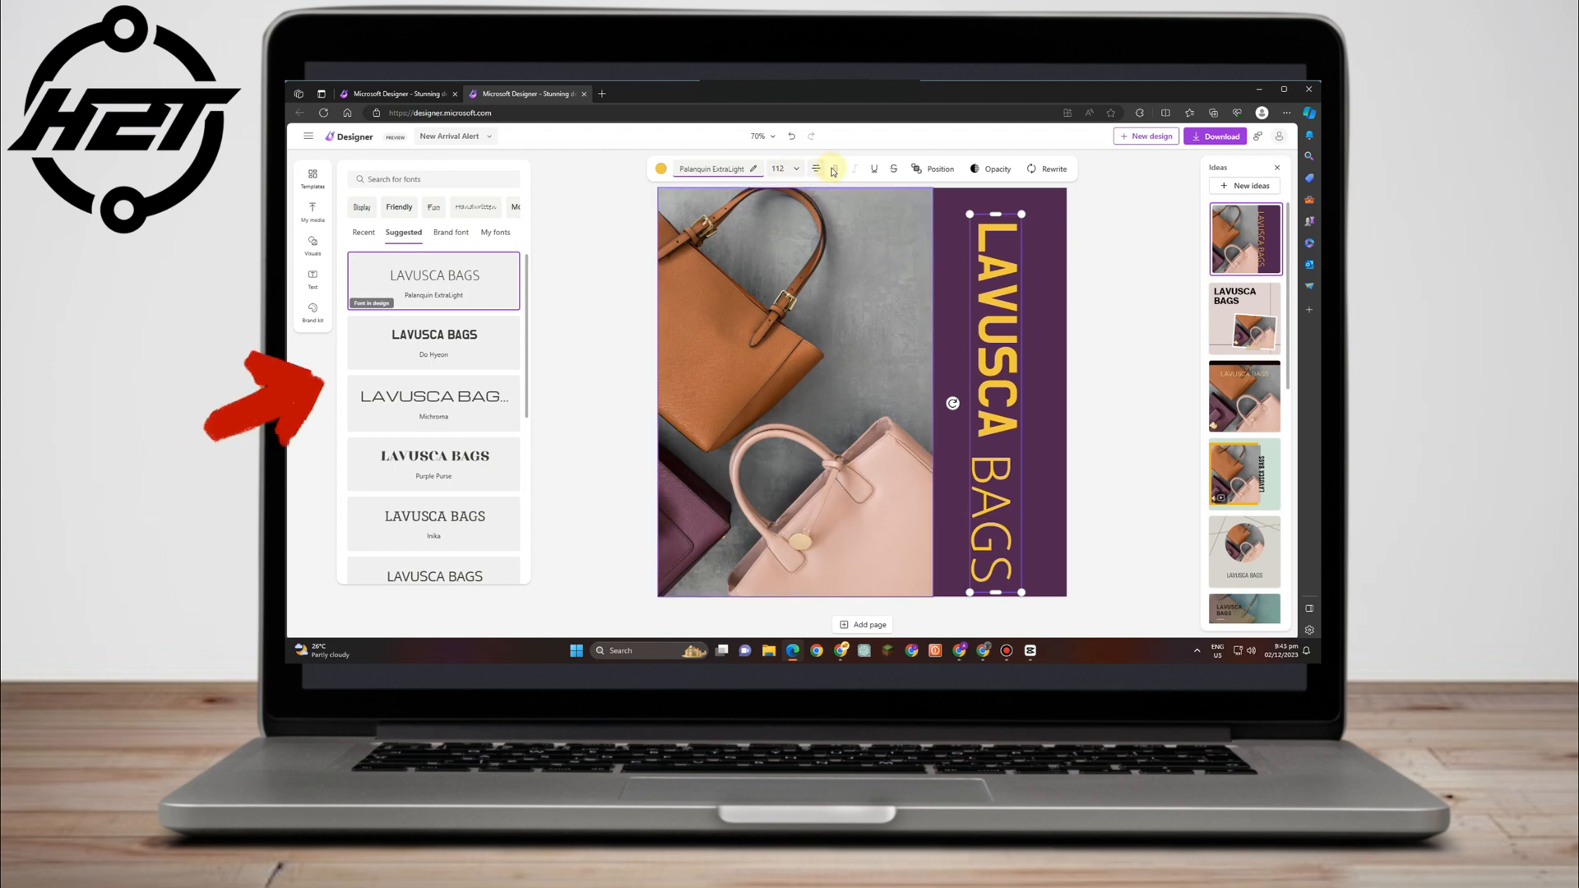
pyautogui.click(999, 348)
pyautogui.click(1065, 240)
# Move the vertical text up and enlarge it to fill the purple band.
pyautogui.moveTo(909, 388)
pyautogui.mouseDown()
pyautogui.moveTo(906, 356)
pyautogui.moveTo(920, 375)
pyautogui.mouseUp()
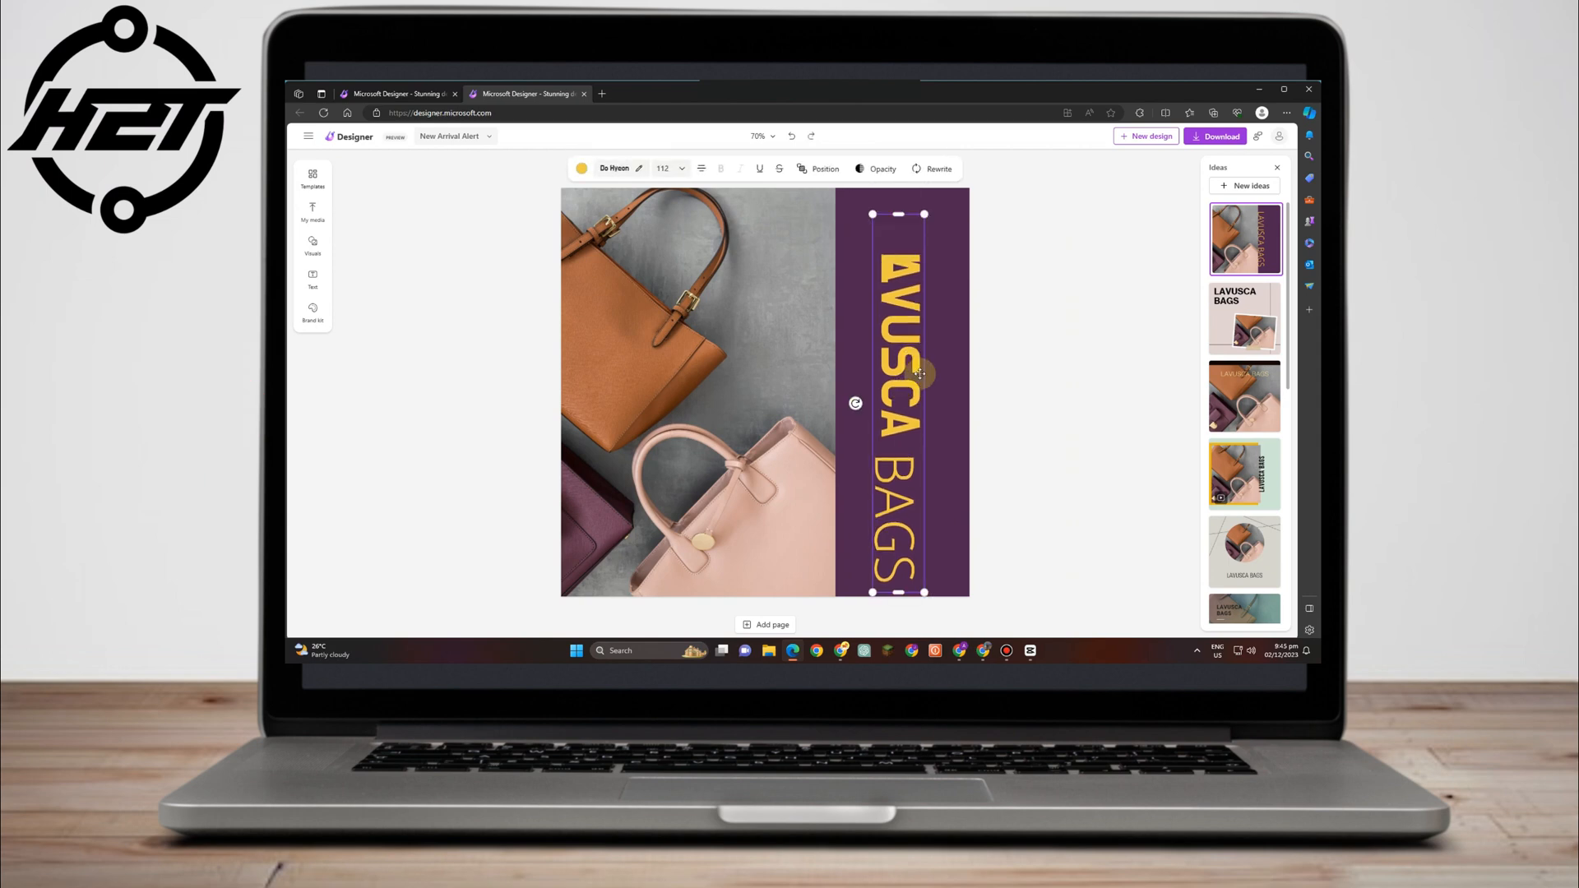
pyautogui.click(915, 367)
pyautogui.moveTo(919, 553); pyautogui.dragTo(923, 581)
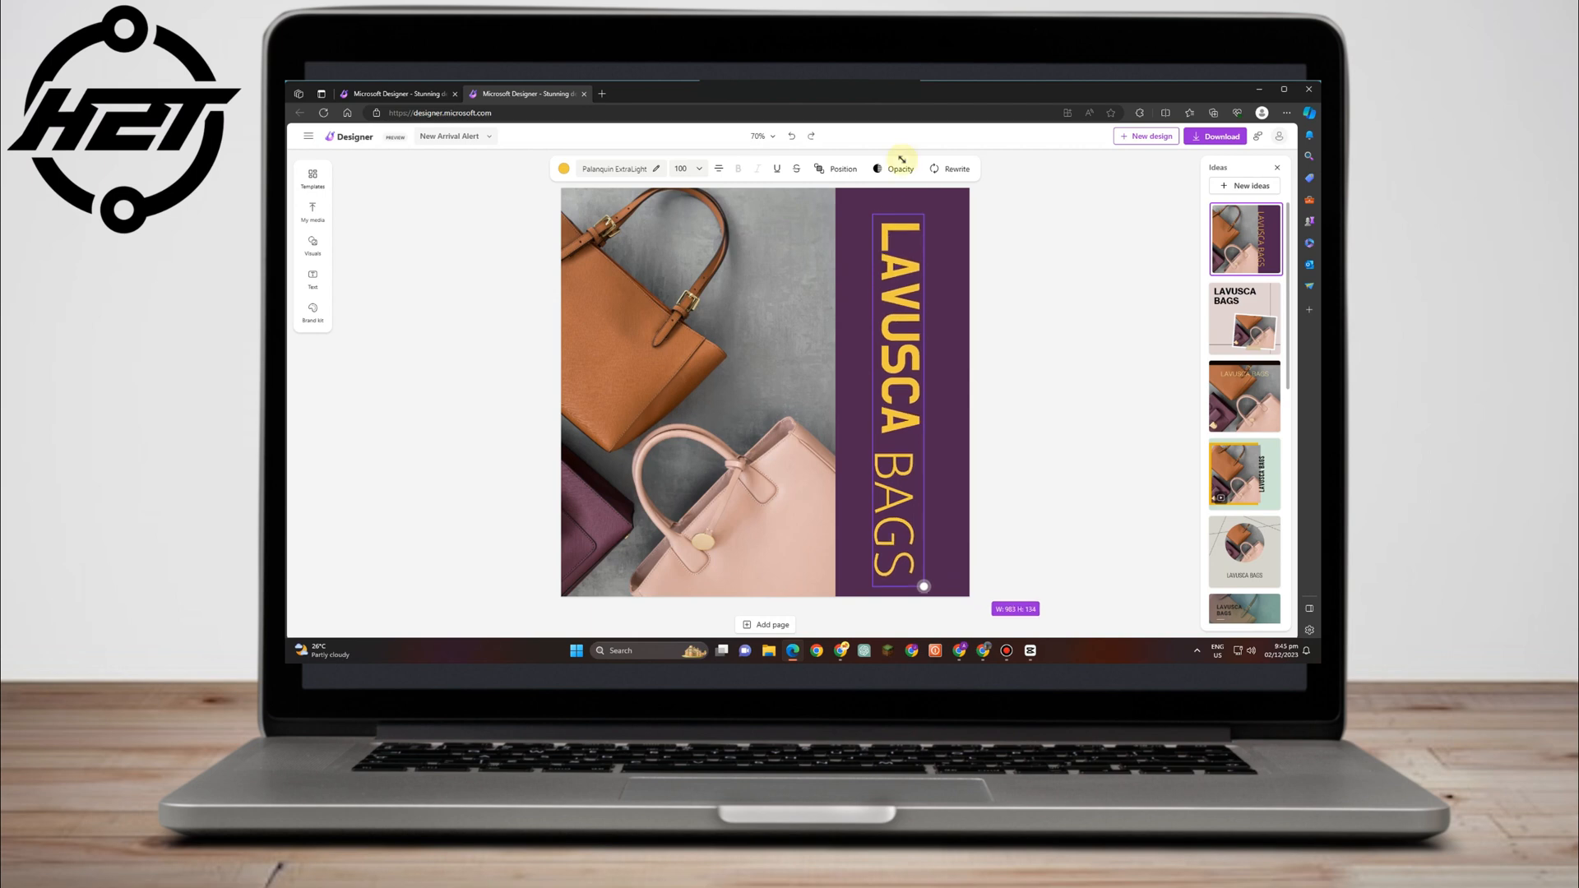
pyautogui.moveTo(922, 214); pyautogui.dragTo(925, 207)
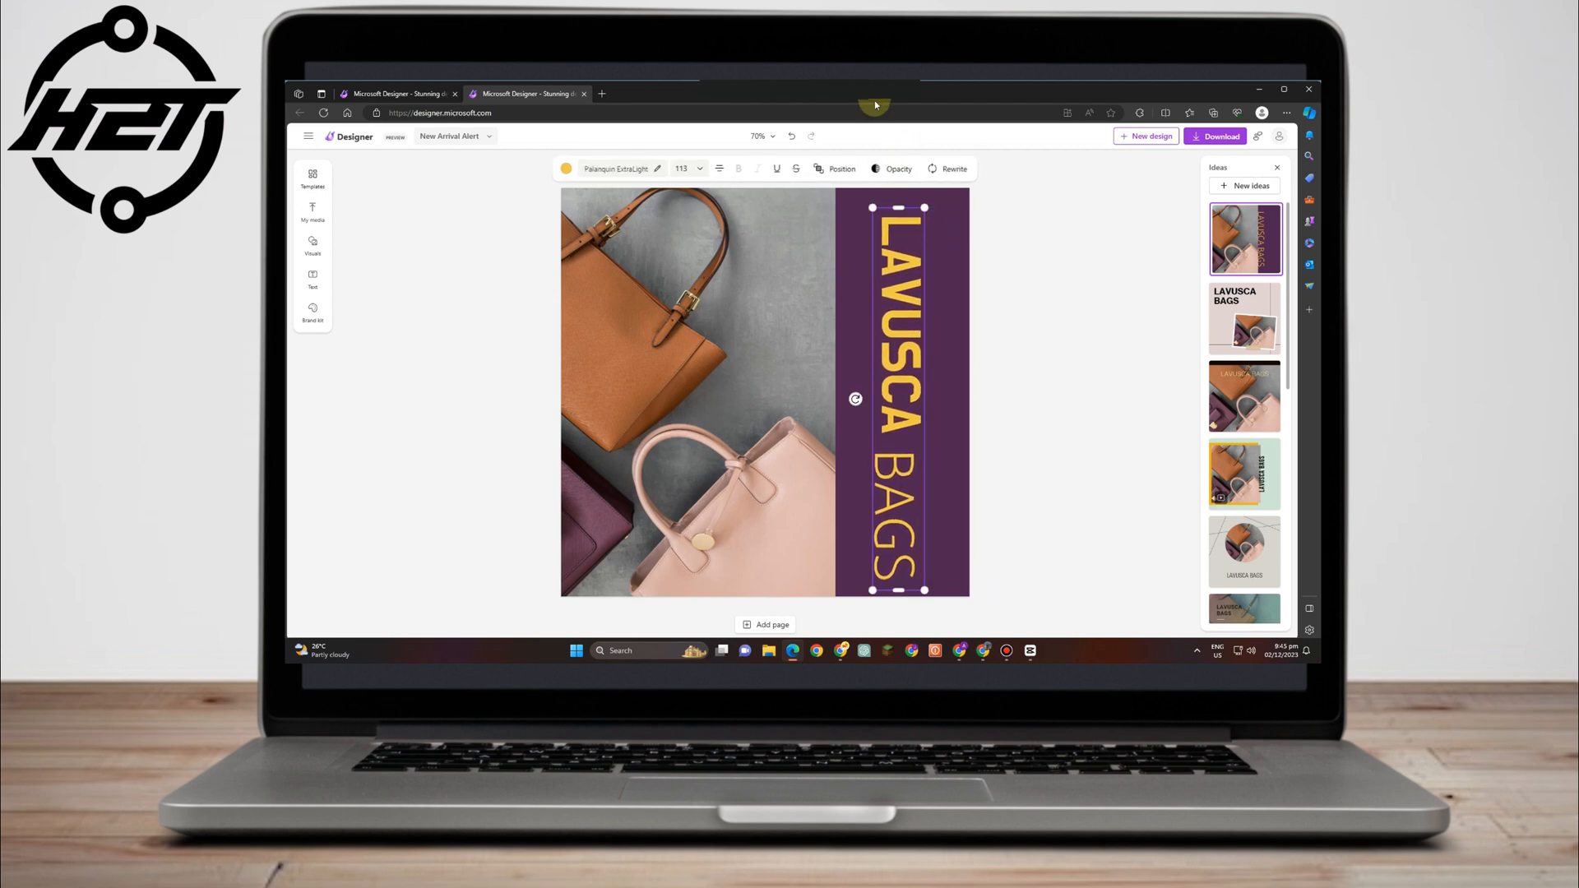
pyautogui.click(1041, 453)
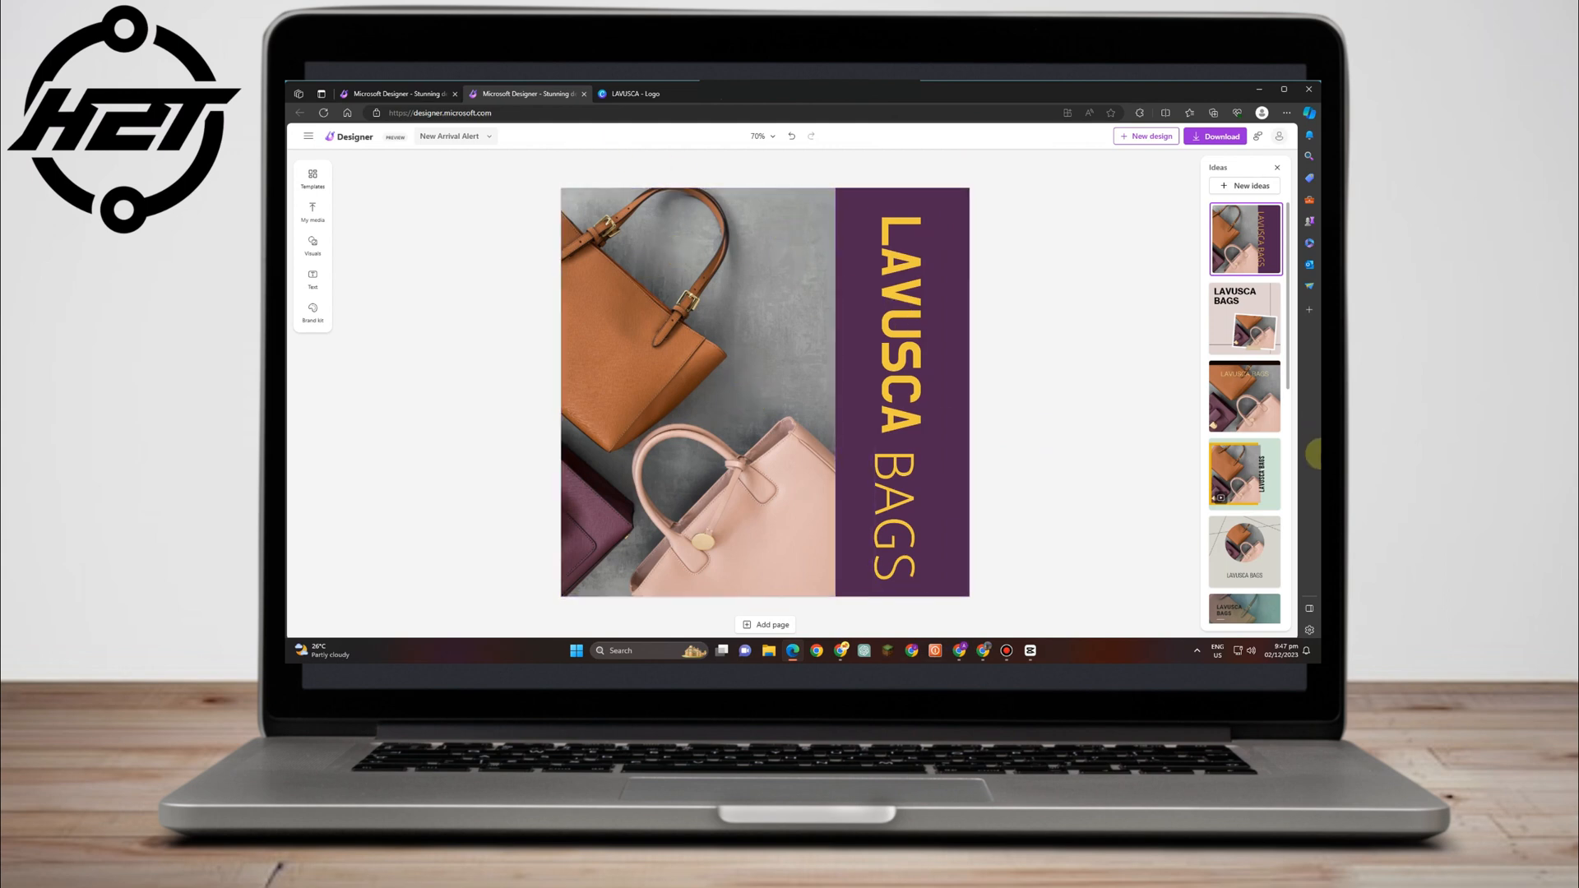
# Upload the LAVUSCA logo from this device and drop it onto the design's photo.
pyautogui.click(313, 212)
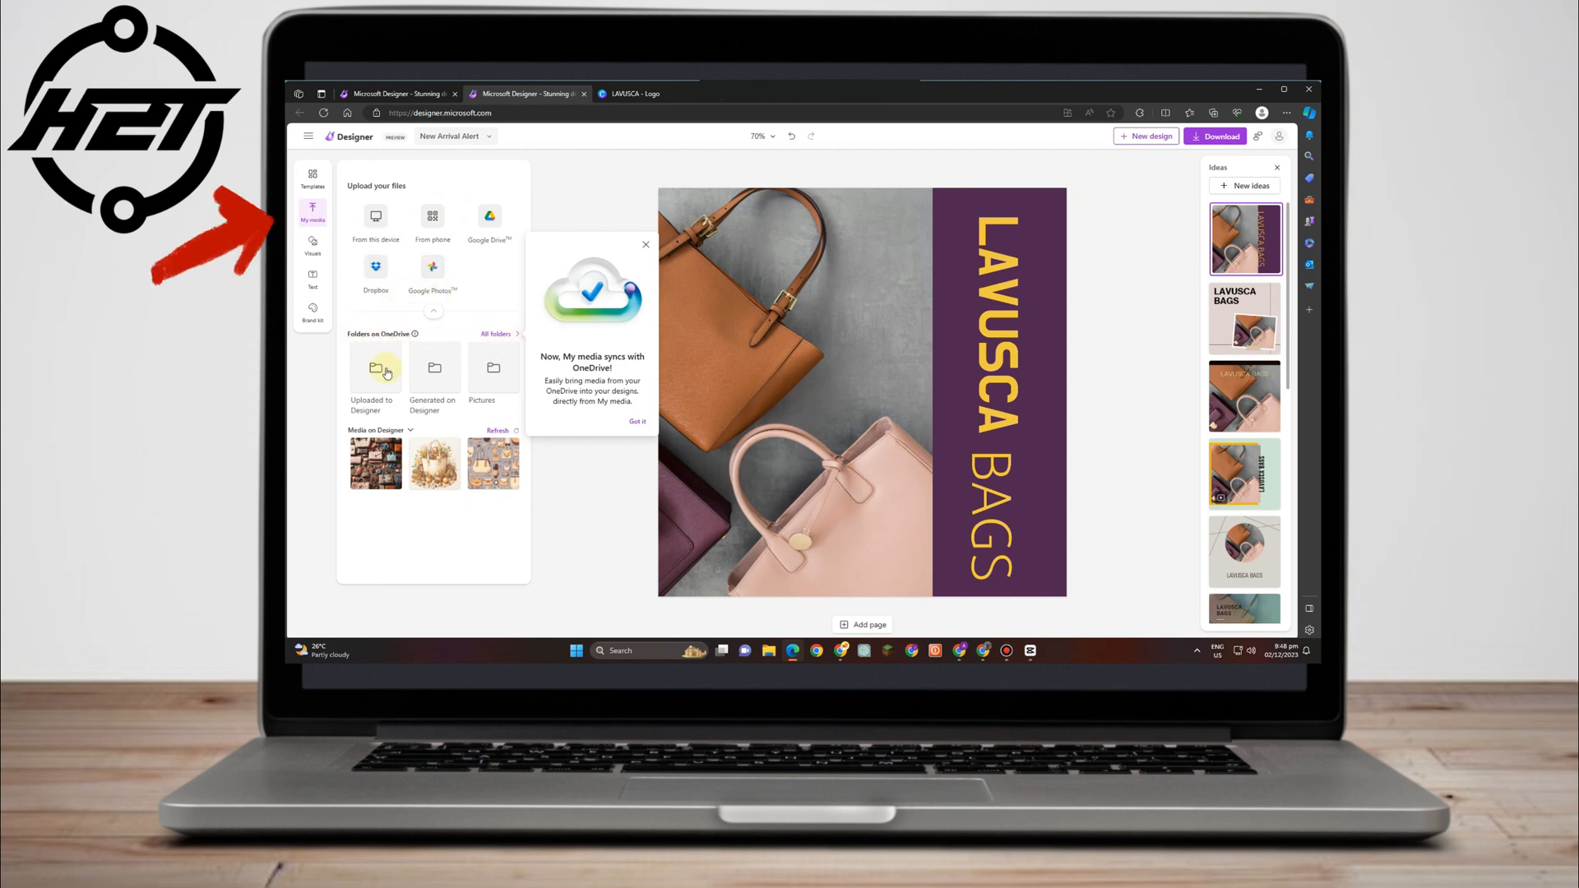
pyautogui.click(646, 245)
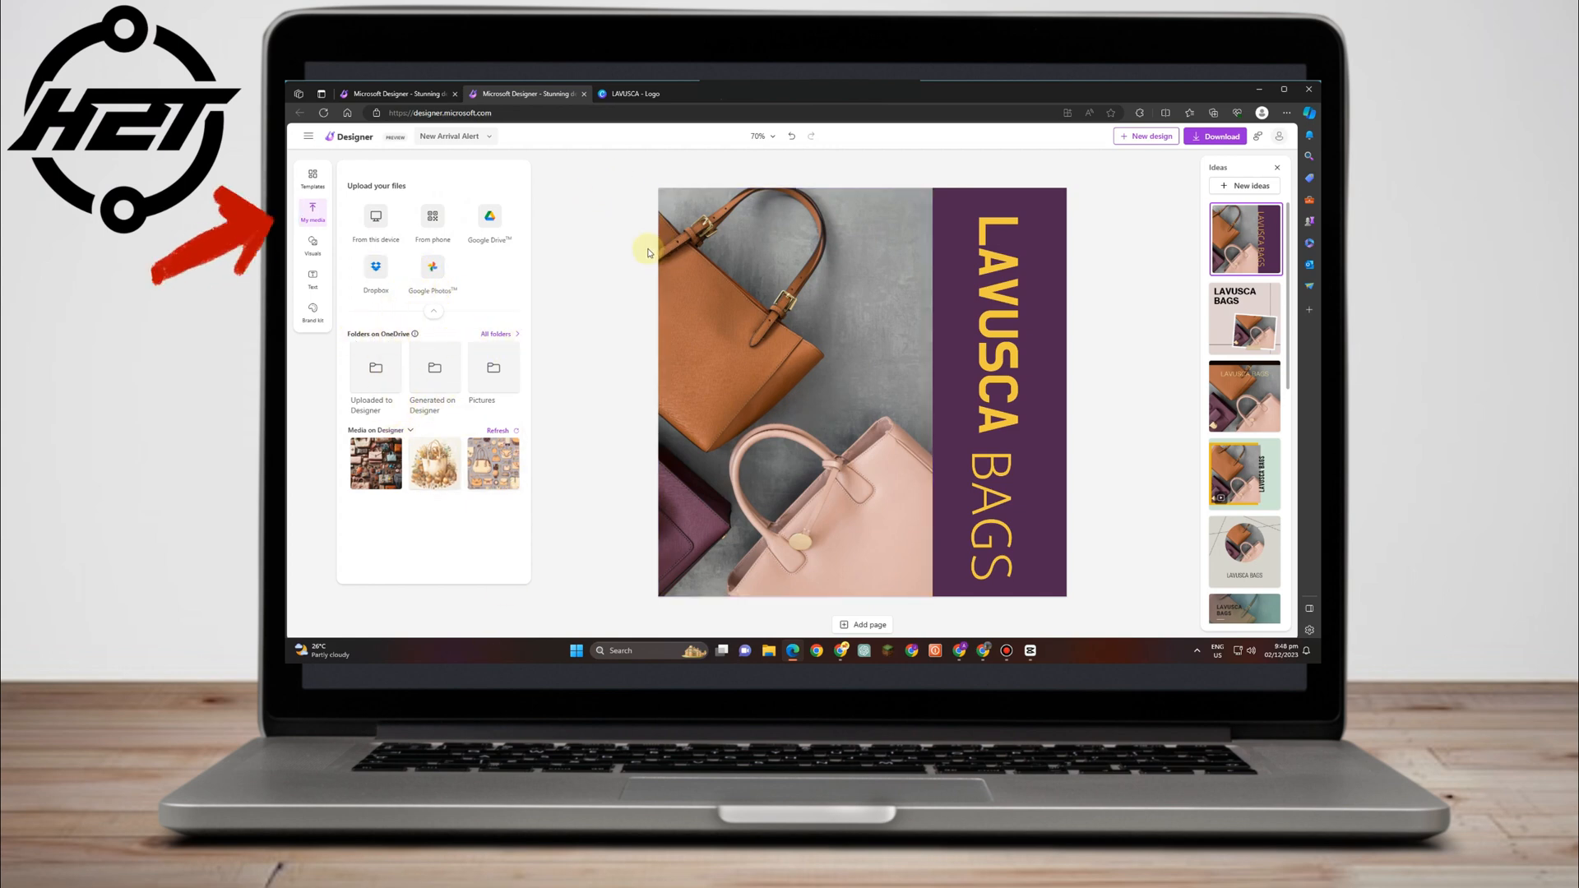
pyautogui.click(386, 237)
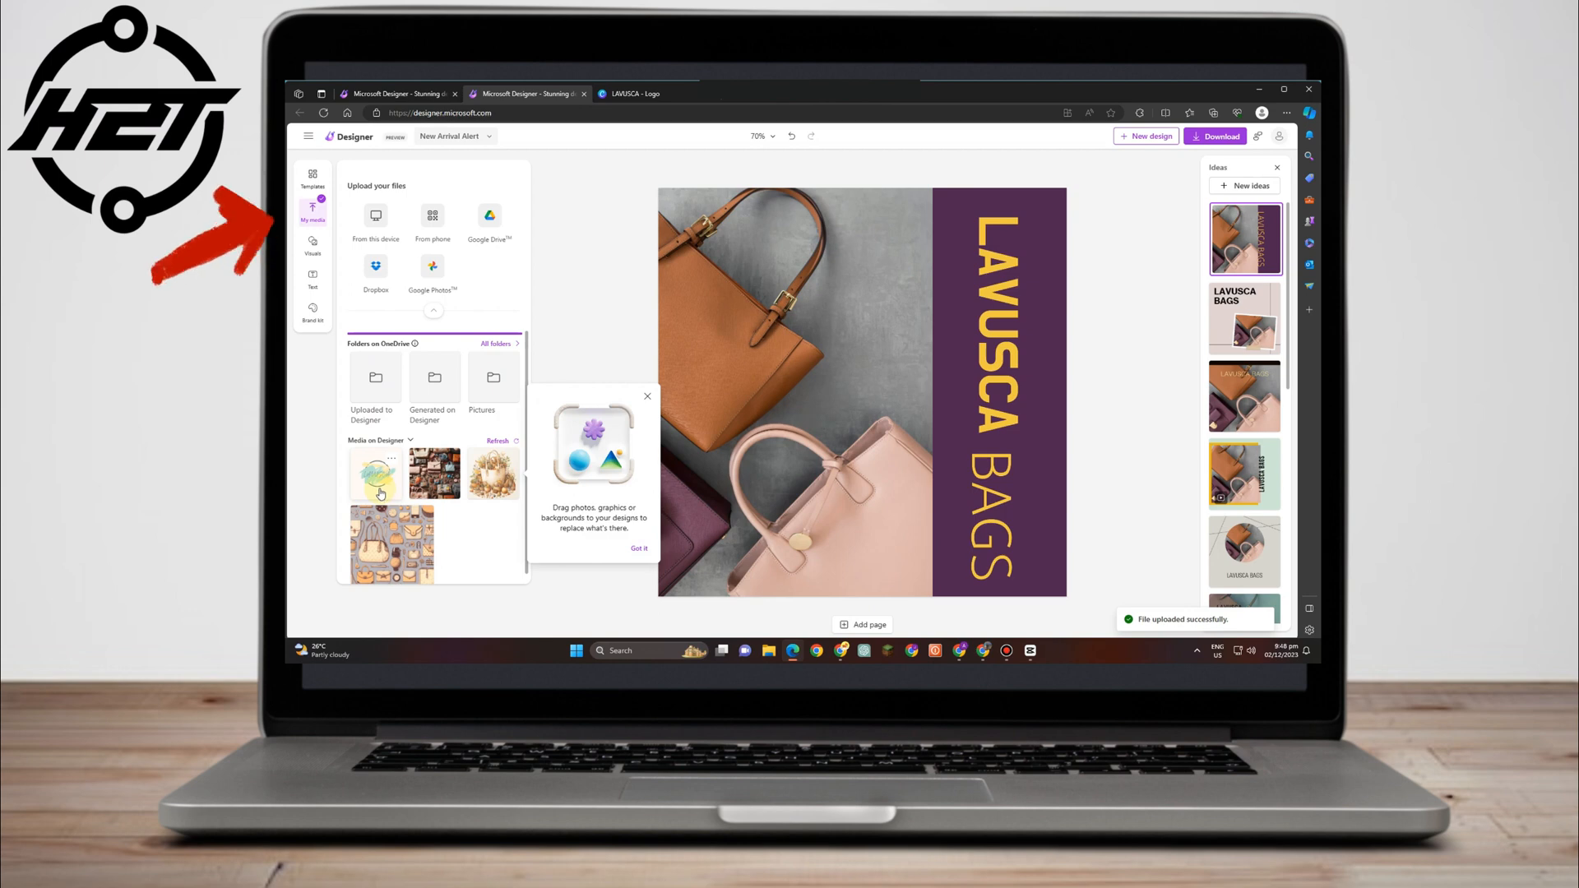
pyautogui.moveTo(502, 429); pyautogui.dragTo(743, 321)
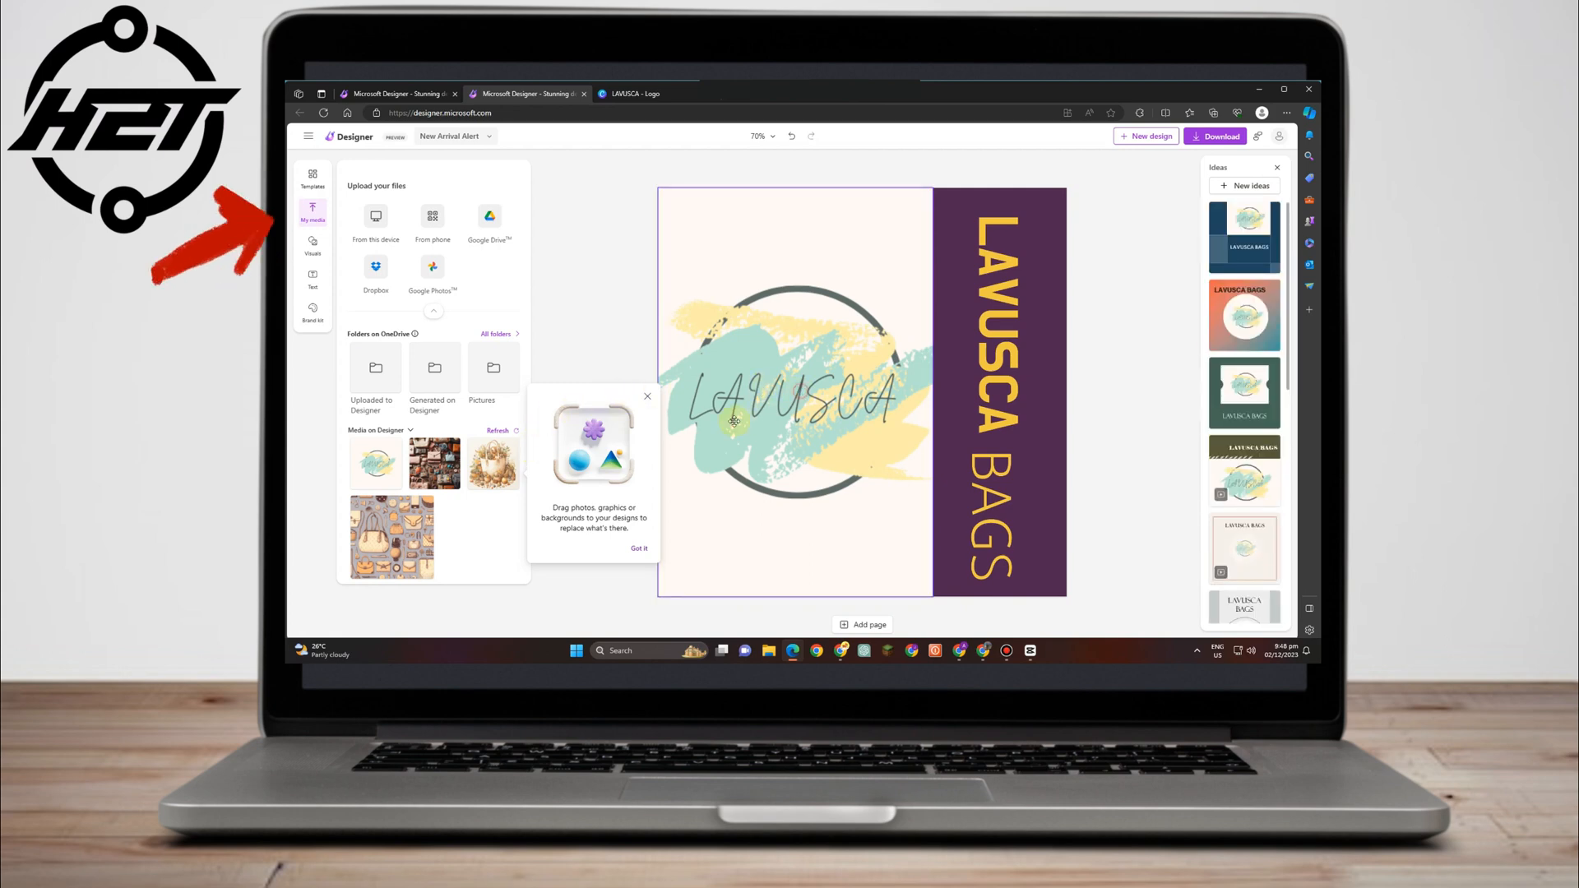
# Move the logo off the handbag photo and up to the upper middle of the page.
pyautogui.moveTo(735, 418); pyautogui.dragTo(863, 426)
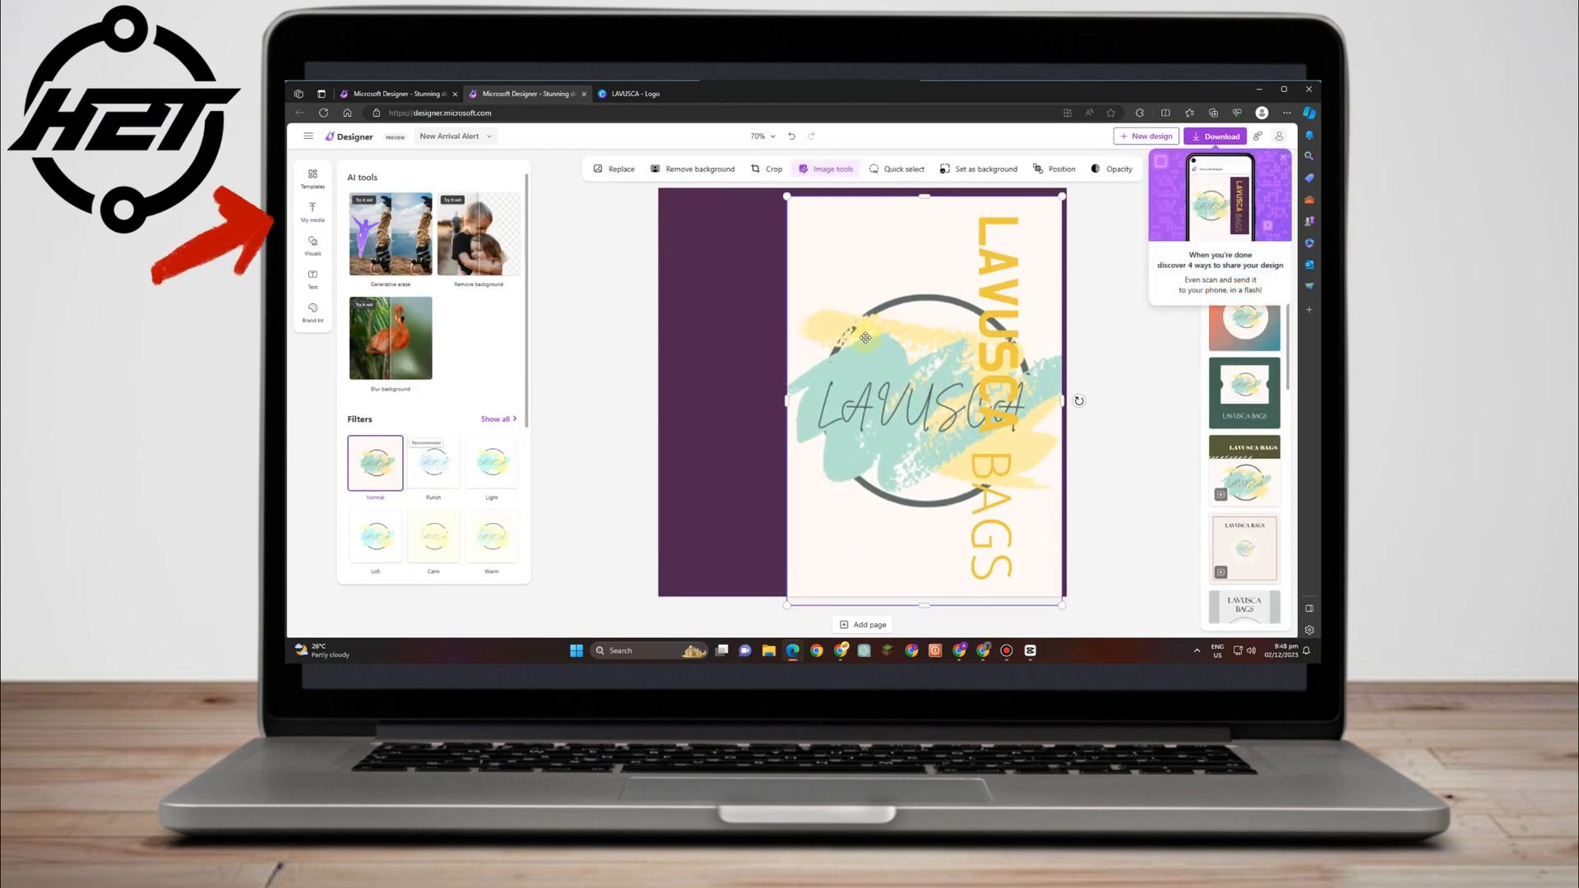
pyautogui.click(667, 408)
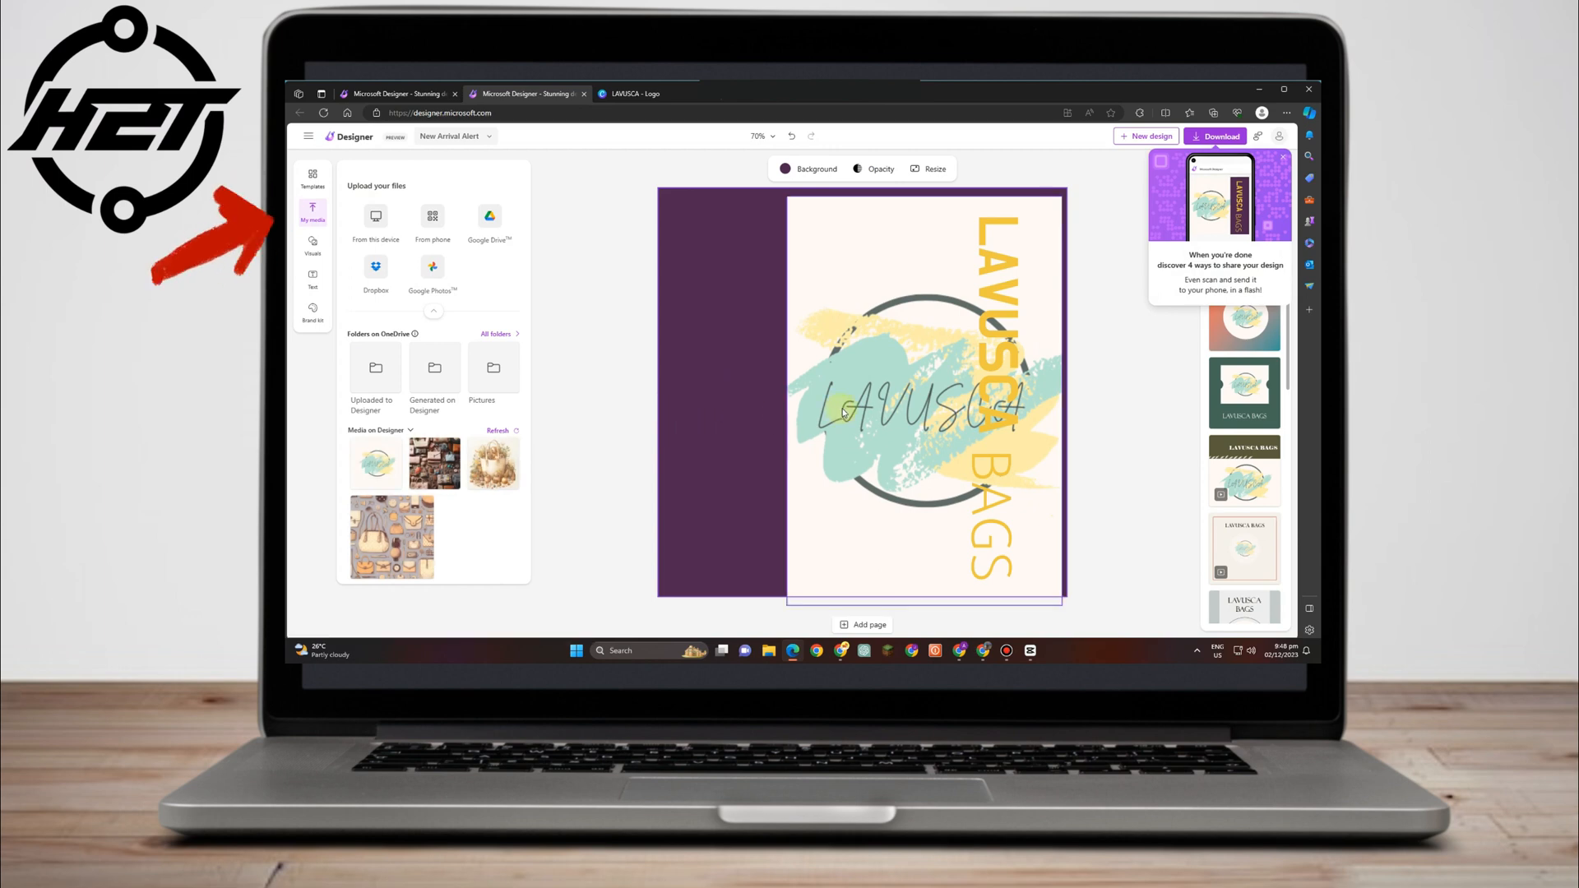
pyautogui.click(609, 468)
pyautogui.moveTo(938, 450); pyautogui.dragTo(880, 481)
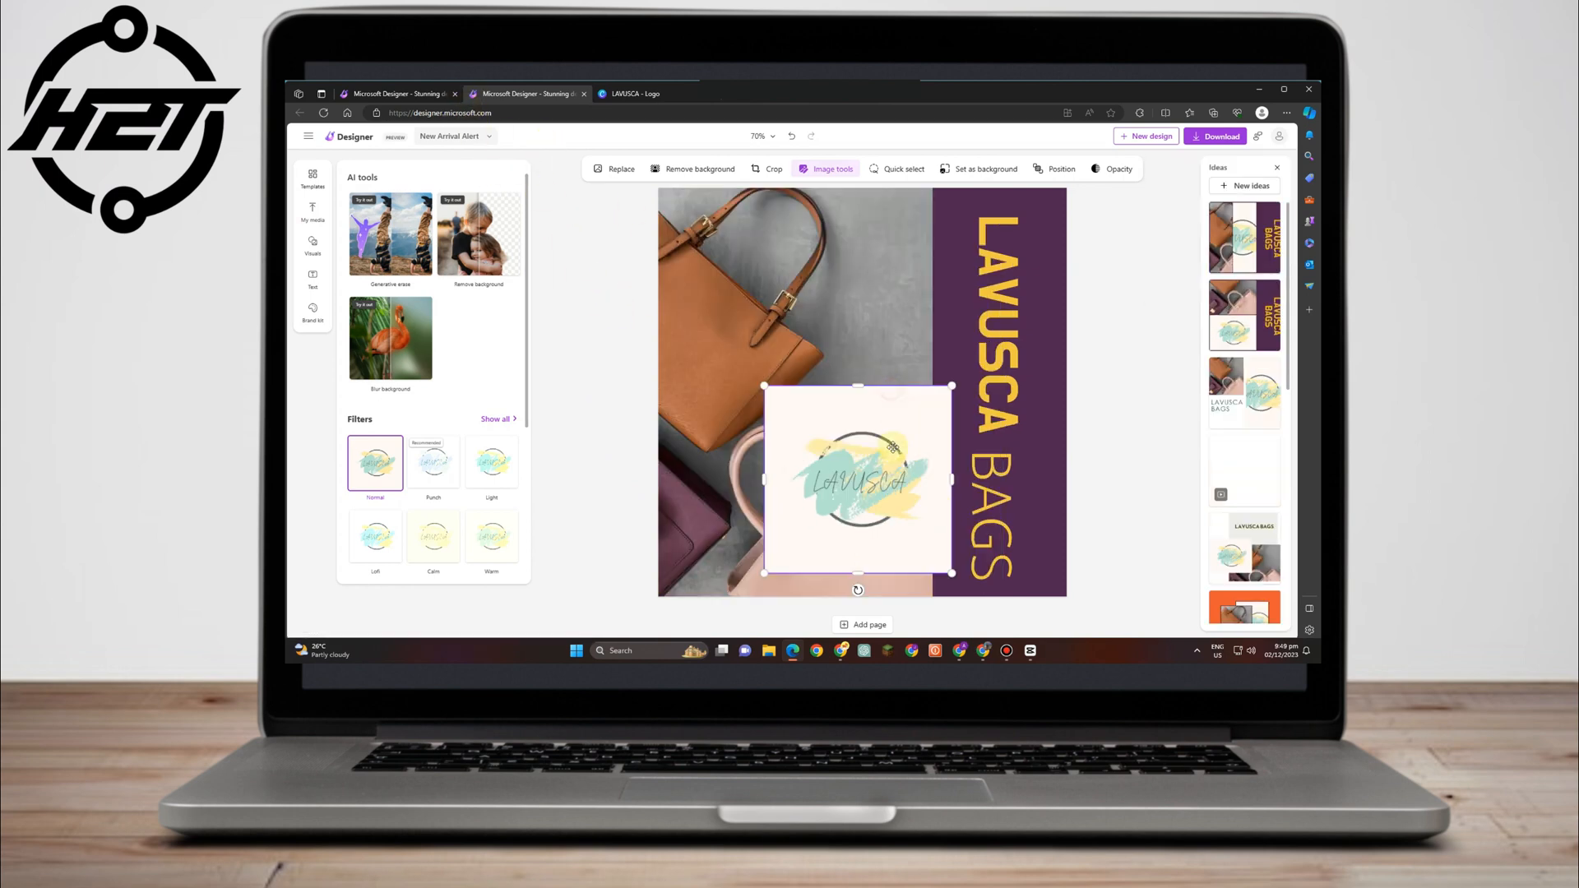
pyautogui.moveTo(893, 447); pyautogui.dragTo(865, 236)
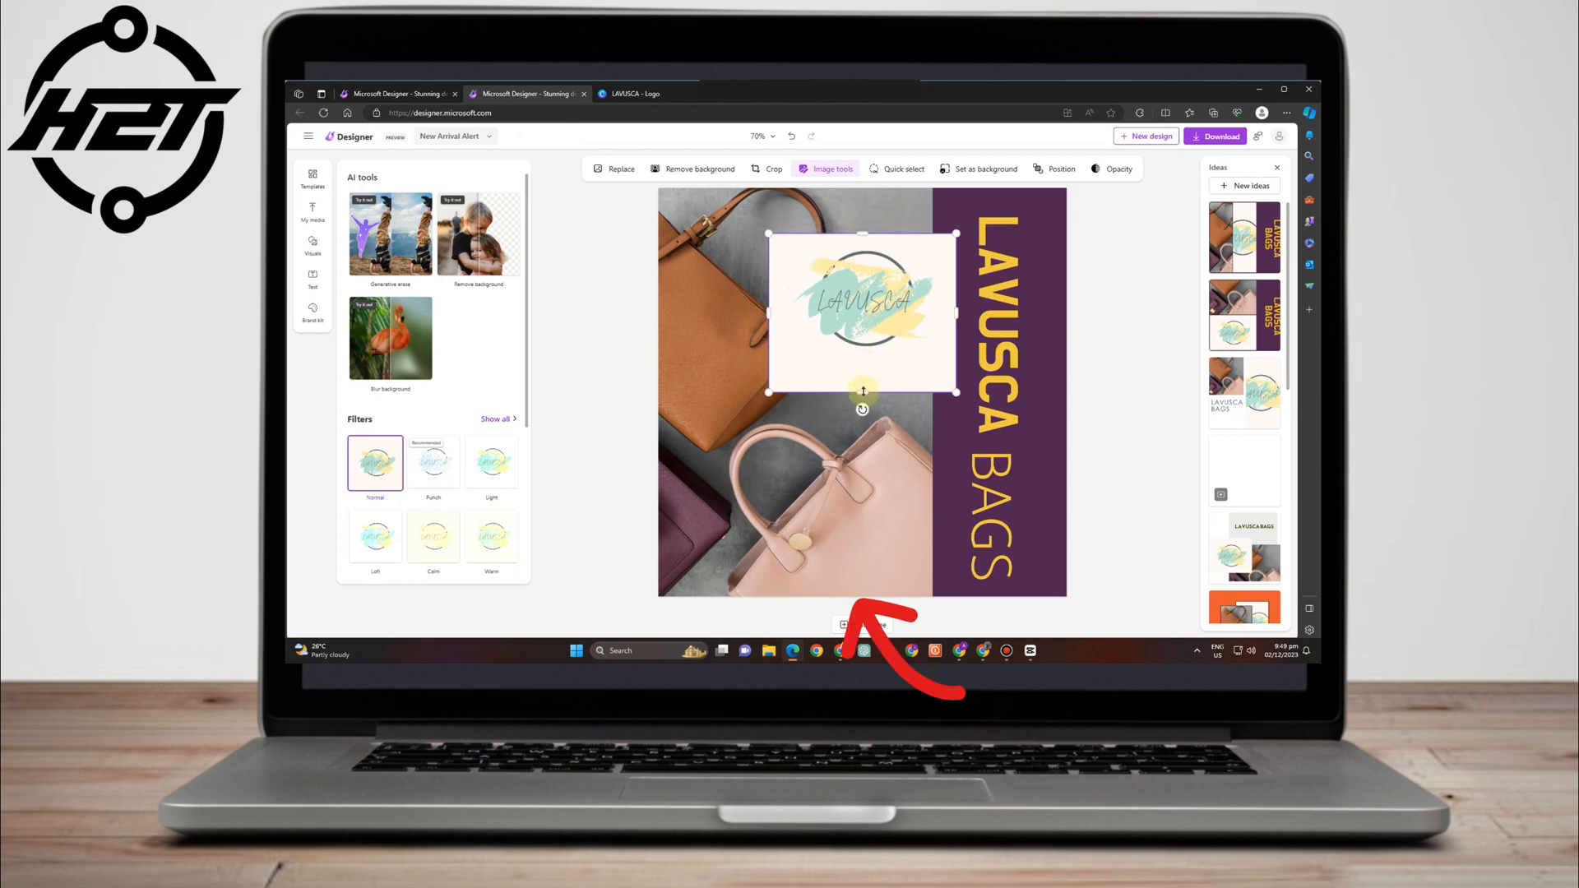
# Crop and shrink the logo into a small badge over the bag photo beside the purple band.
pyautogui.moveTo(863, 392); pyautogui.dragTo(864, 338)
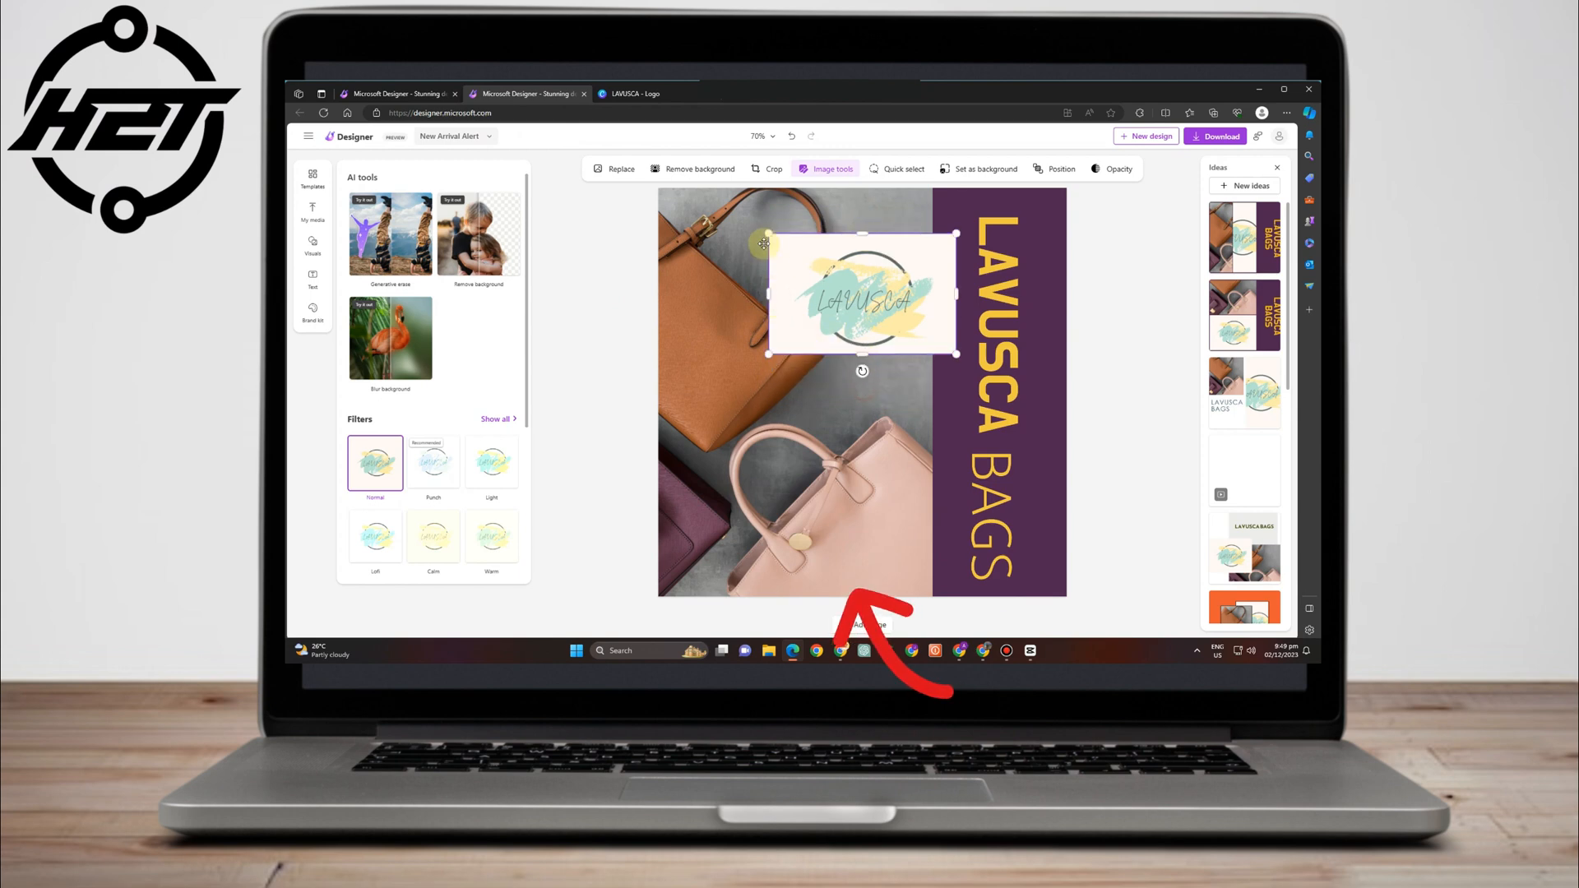
pyautogui.moveTo(770, 236); pyautogui.dragTo(820, 268)
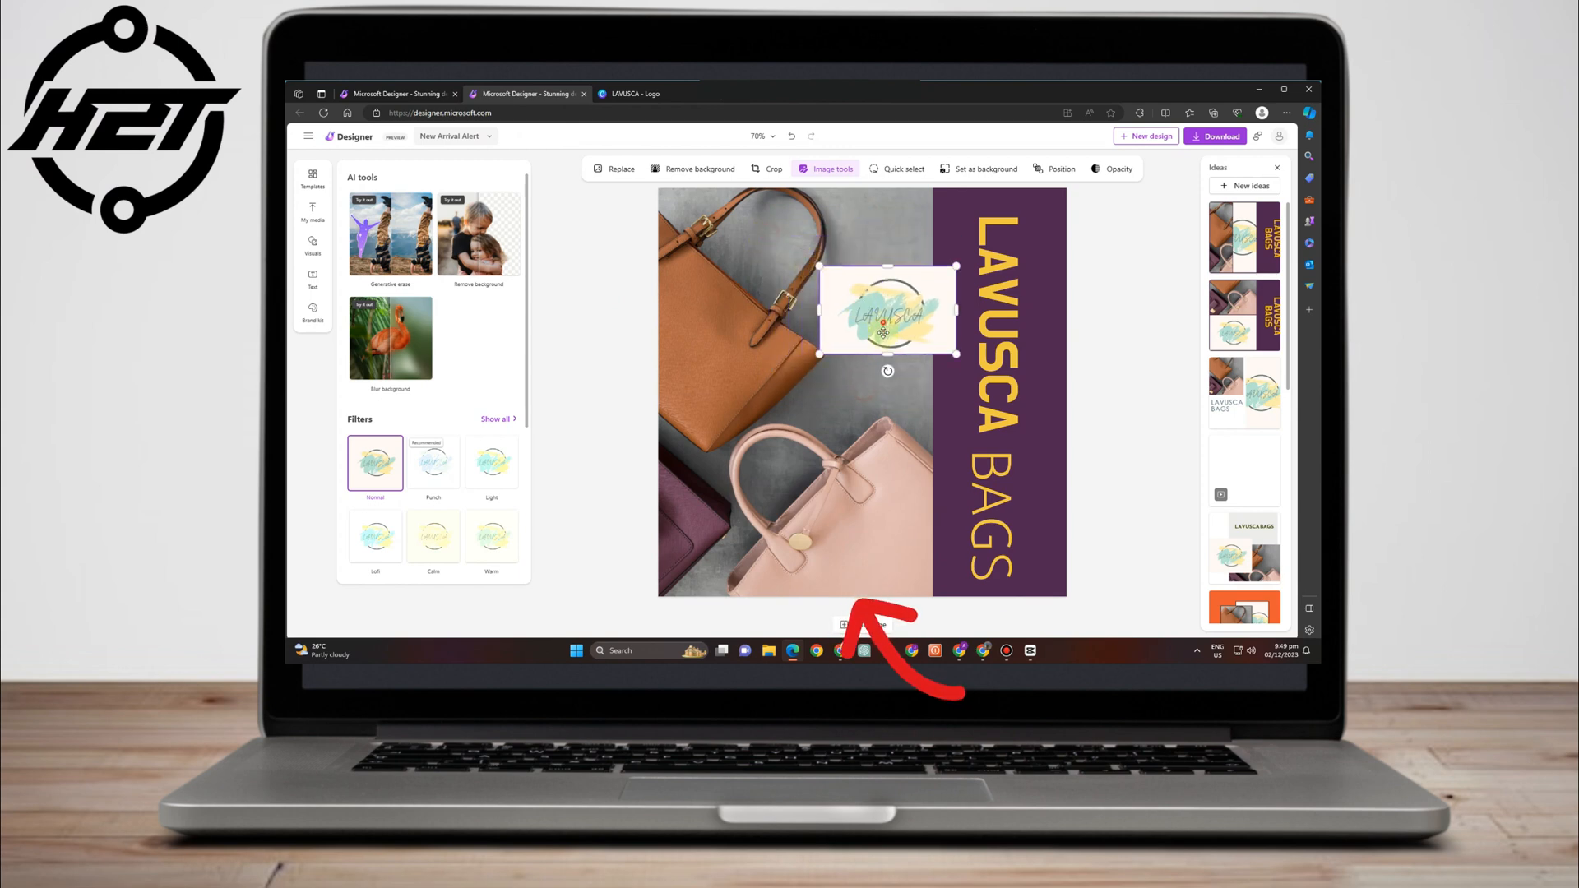
pyautogui.moveTo(883, 323); pyautogui.dragTo(802, 373)
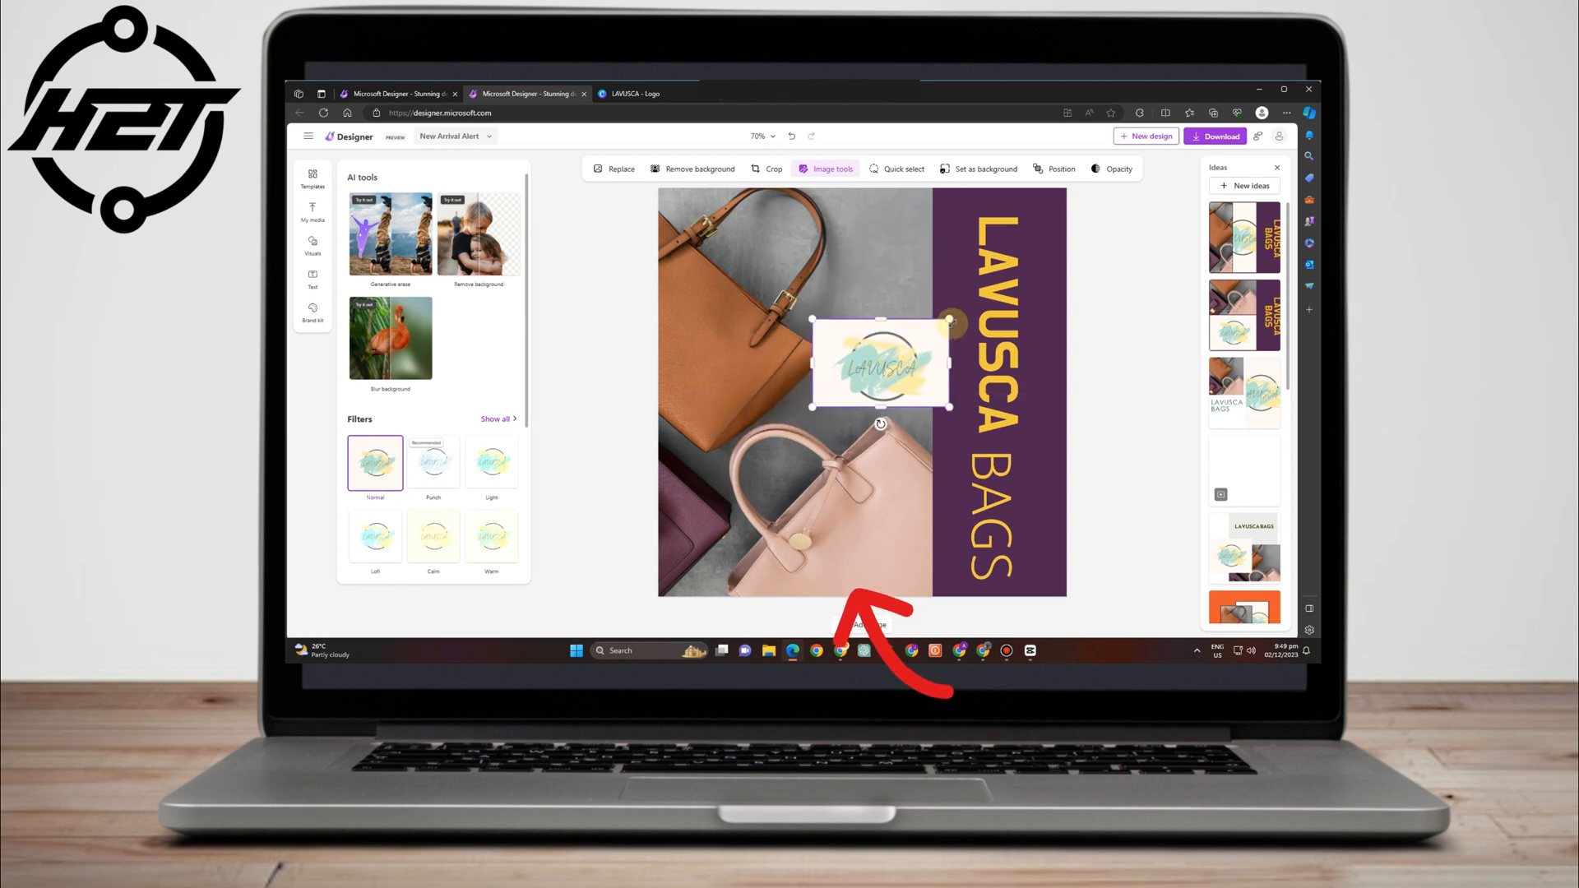
pyautogui.moveTo(924, 333); pyautogui.dragTo(962, 309)
pyautogui.moveTo(926, 345); pyautogui.dragTo(928, 361)
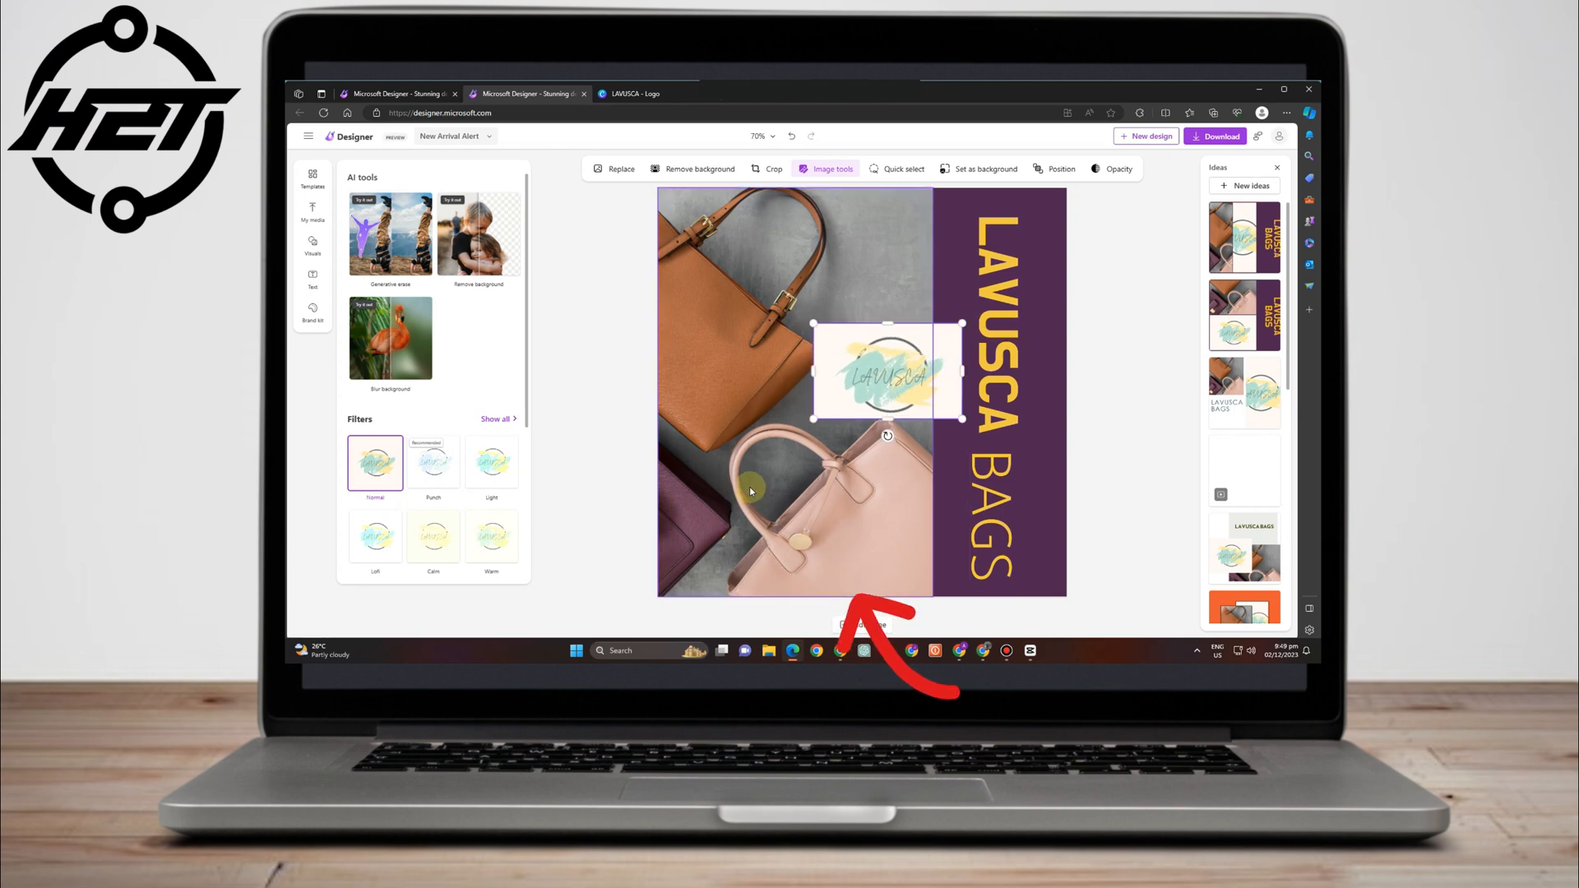
pyautogui.click(1107, 356)
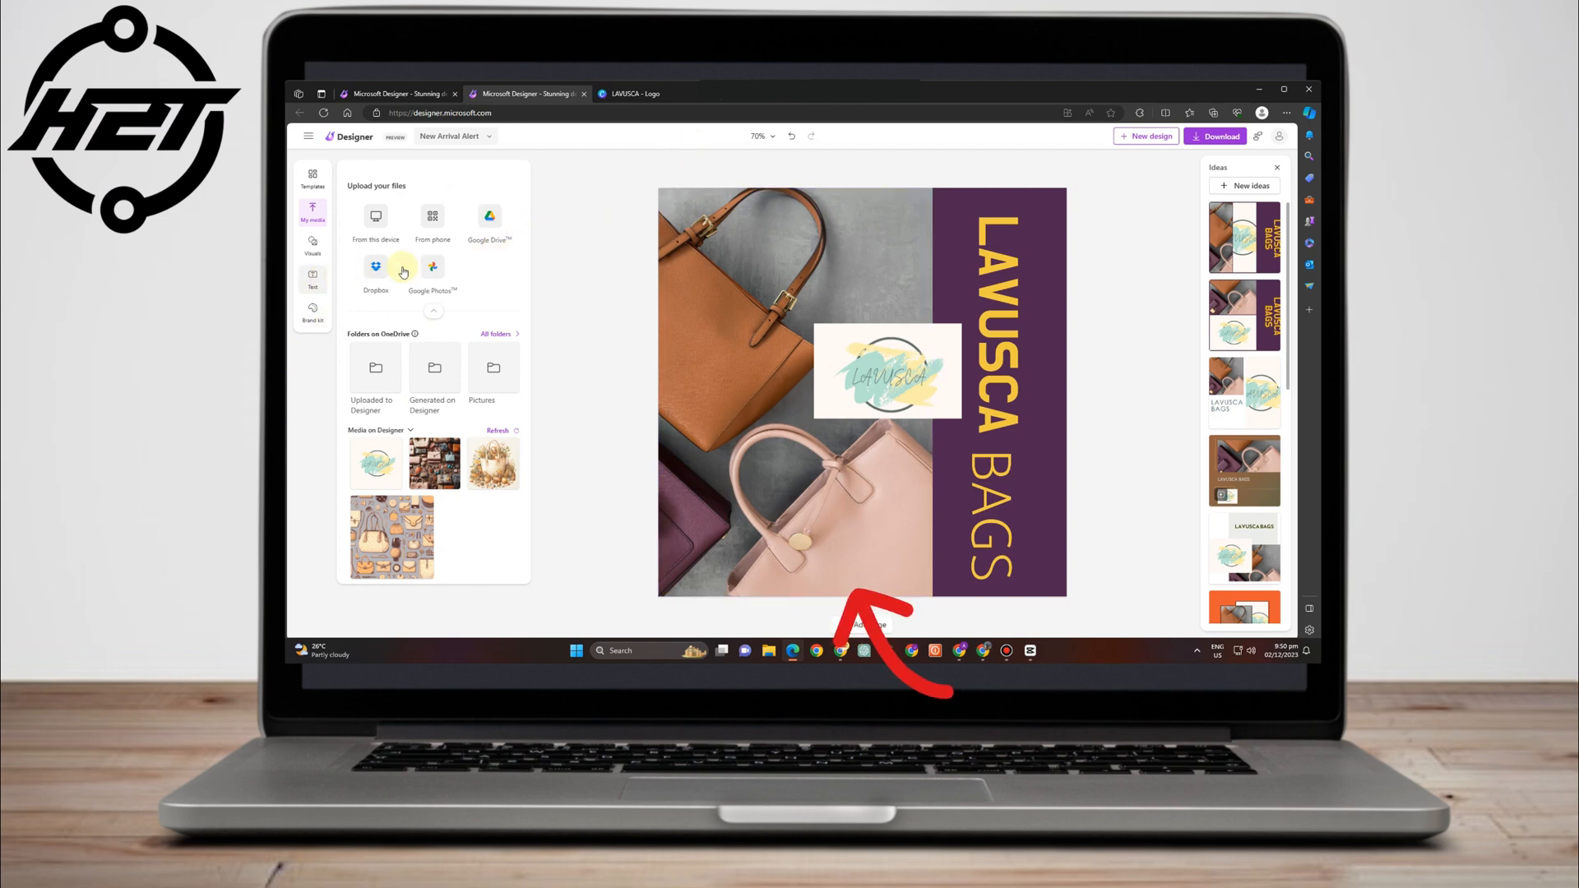
# Add a narrow subheading text box beneath the logo containing the store's e-mail address.
pyautogui.click(311, 280)
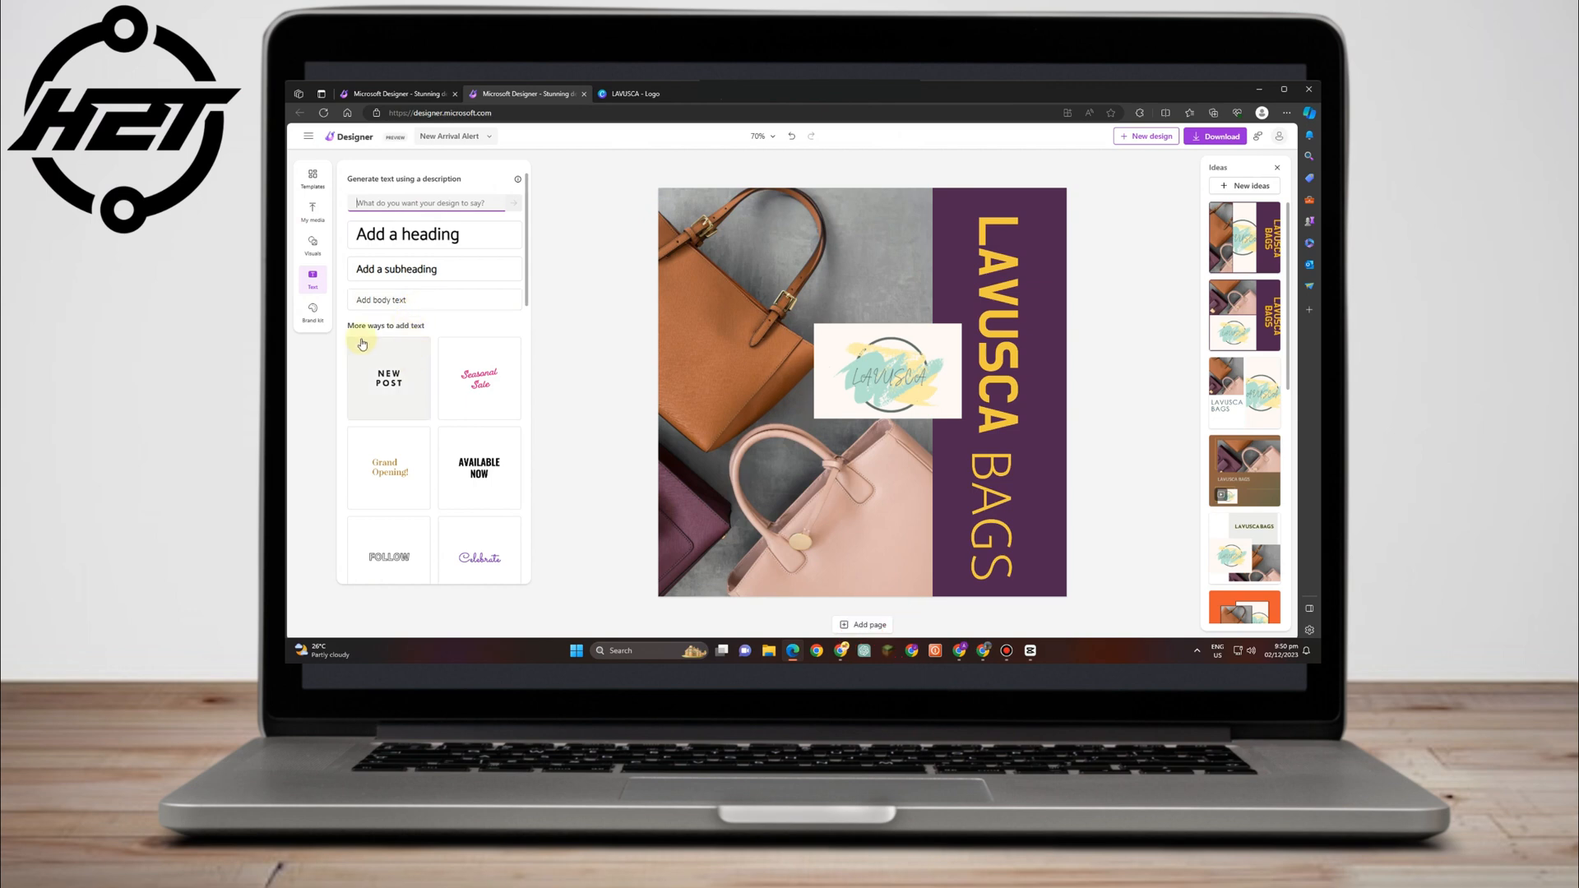
pyautogui.scroll(-4, 493, 395)
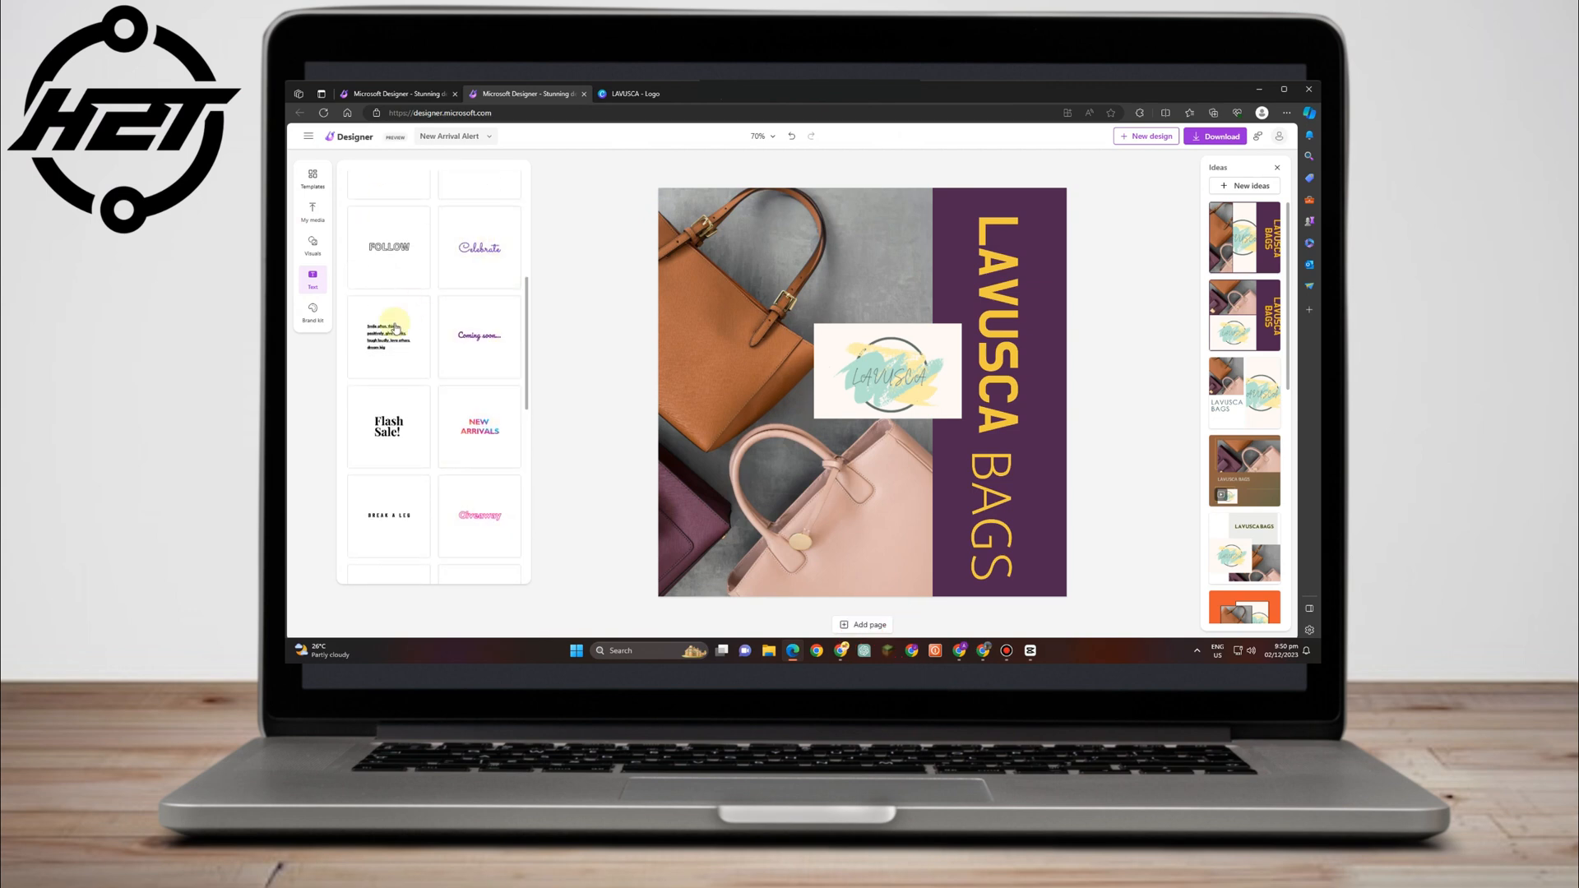
pyautogui.scroll(-6, 486, 435)
pyautogui.scroll(10, 470, 470)
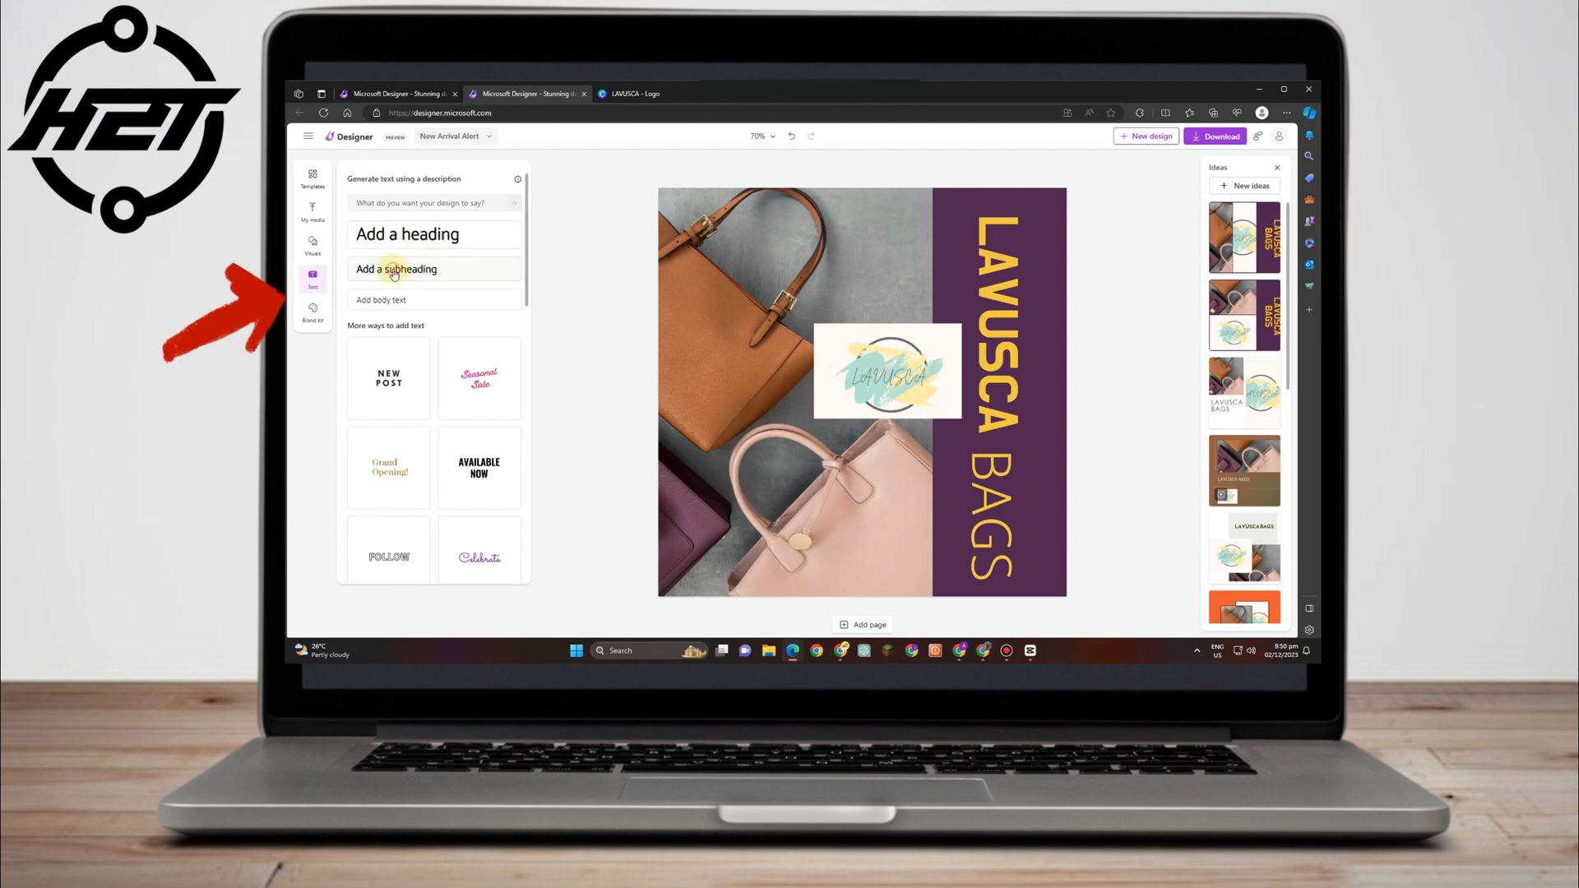
pyautogui.click(394, 272)
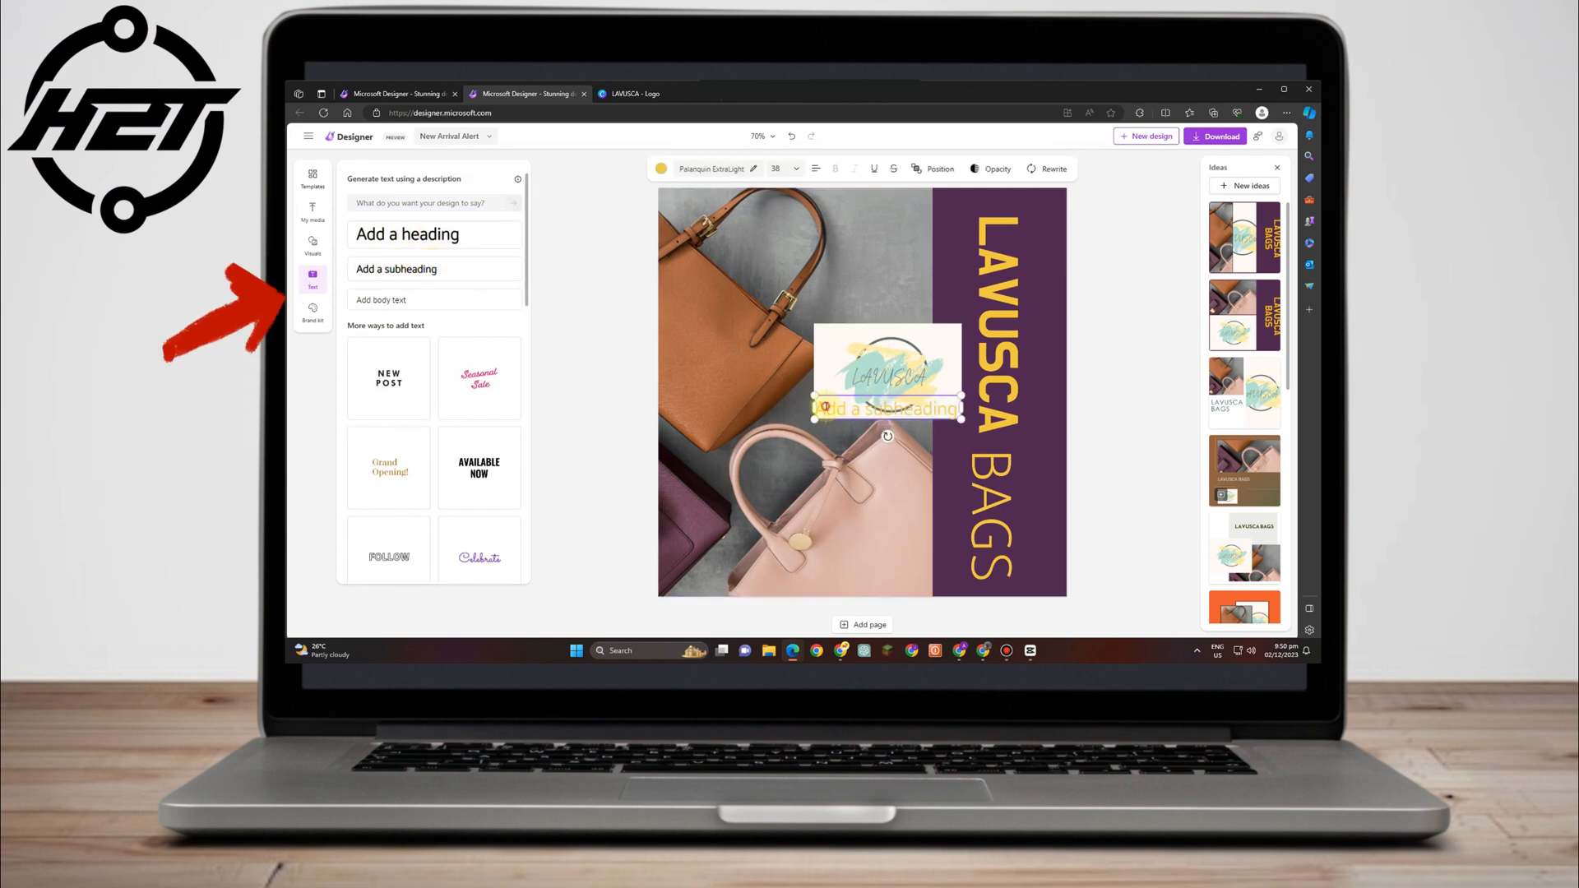
pyautogui.moveTo(828, 404); pyautogui.dragTo(830, 406)
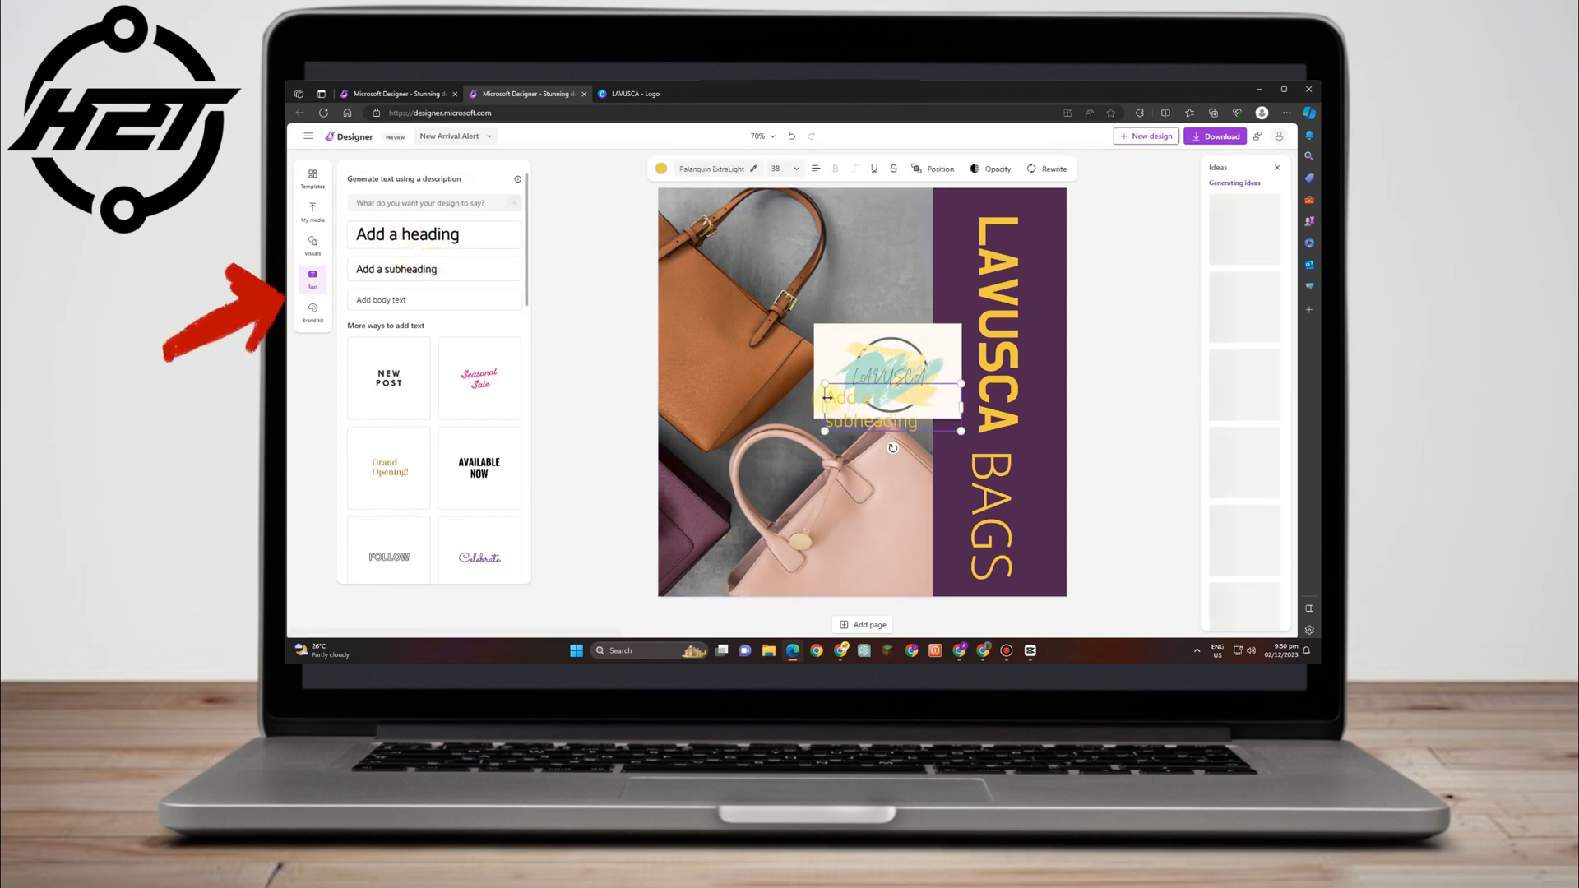
pyautogui.click(835, 396)
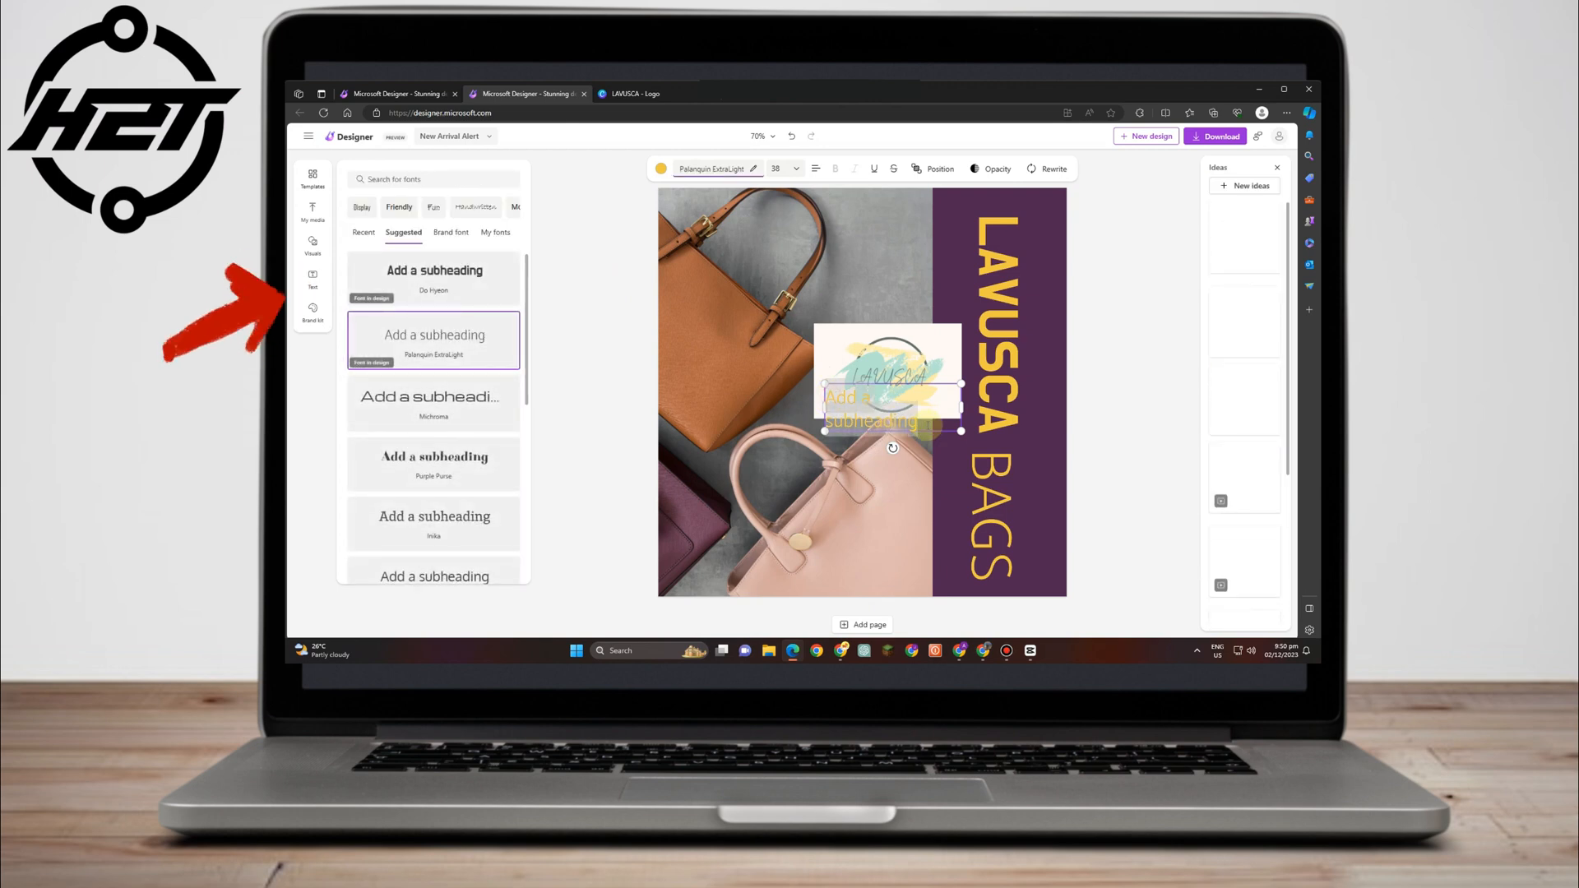
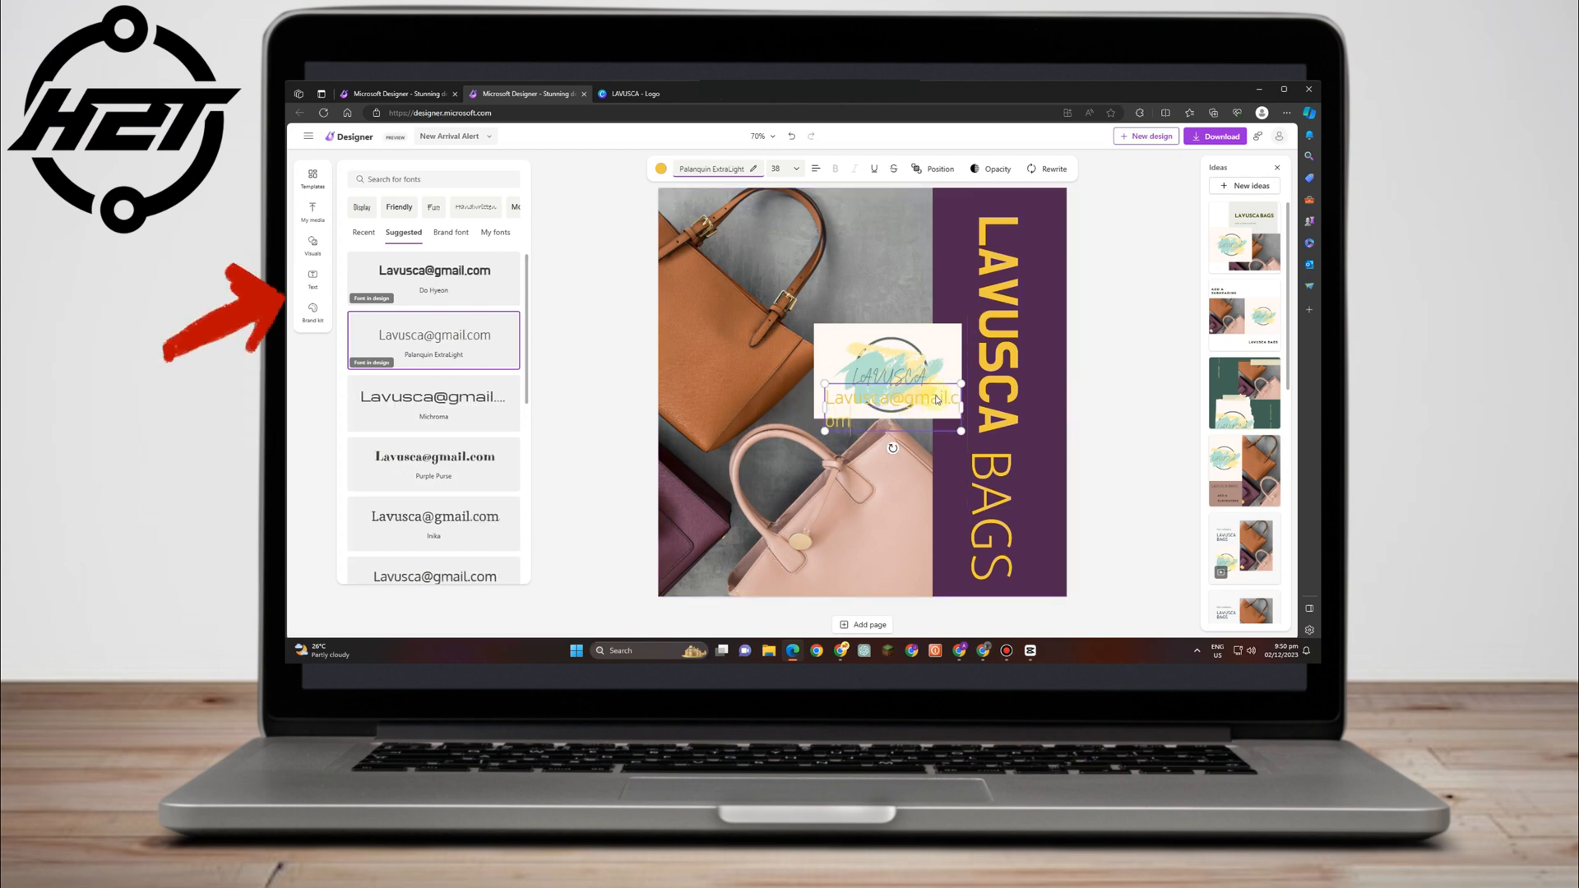
pyautogui.click(662, 169)
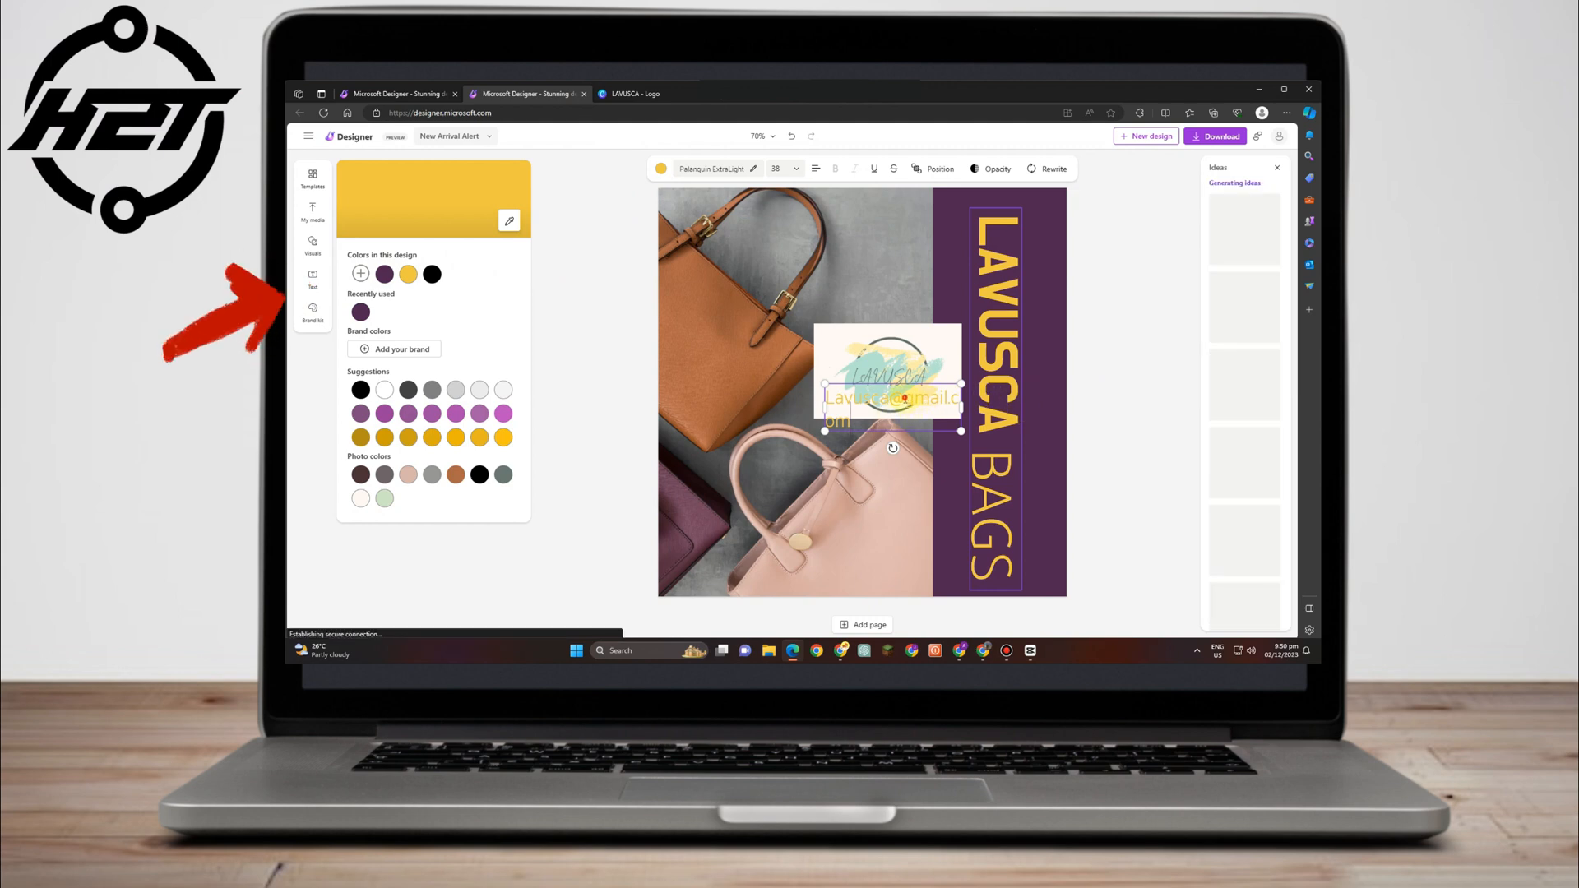
# Undo the accidental logo move, narrow the e-mail text box at the band's bottom, and colour it light grey.
pyautogui.moveTo(901, 418); pyautogui.dragTo(965, 588)
pyautogui.hotkey('ctrl', 'z')
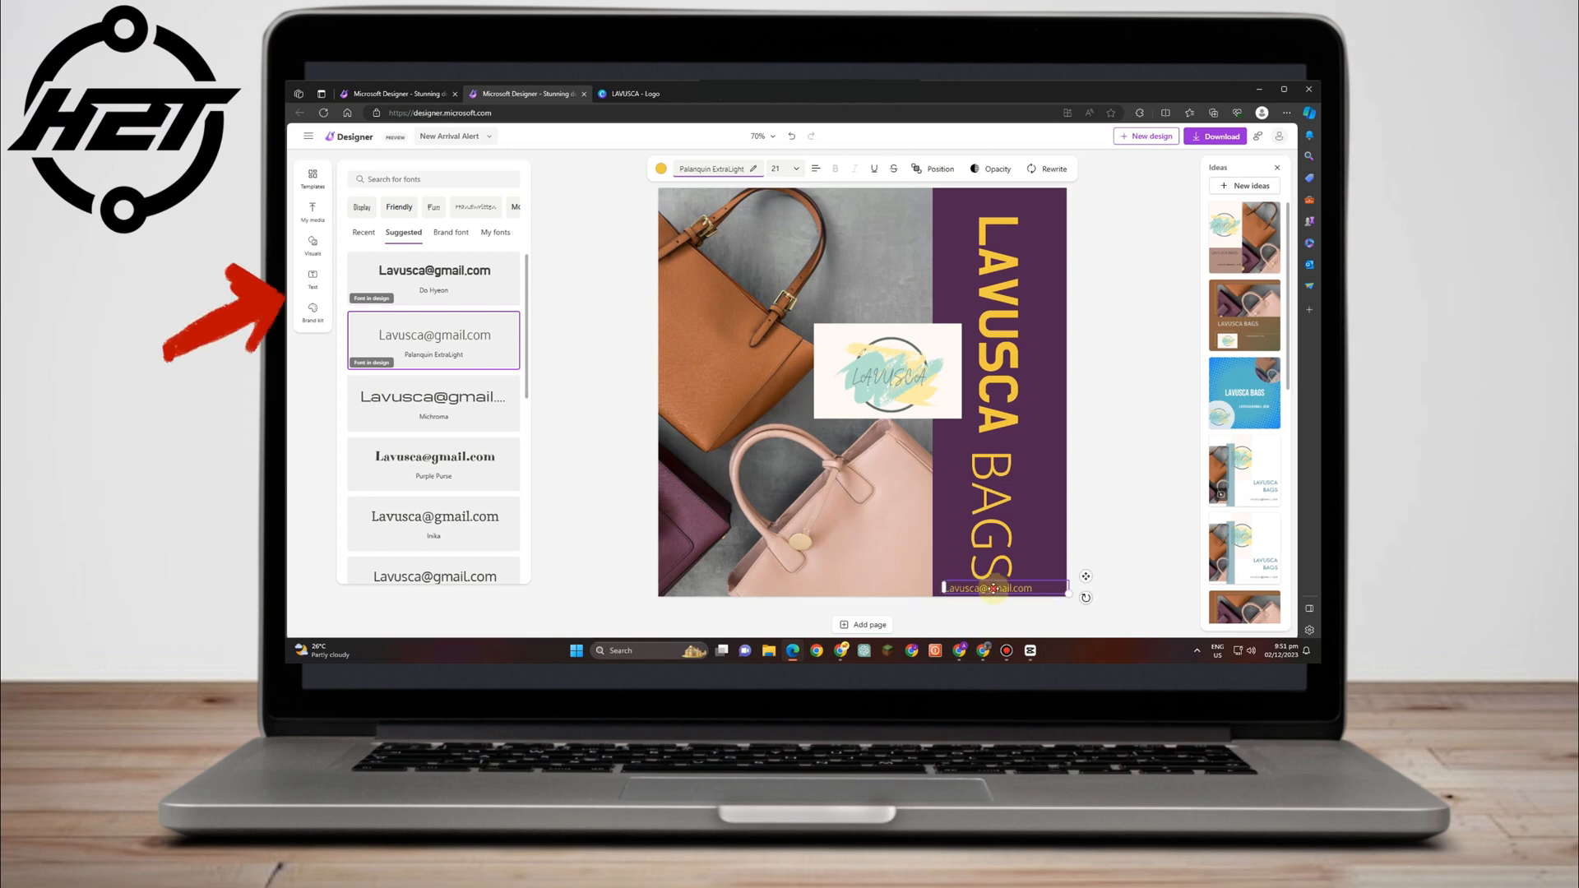
pyautogui.doubleClick(994, 588)
pyautogui.moveTo(951, 587); pyautogui.dragTo(956, 587)
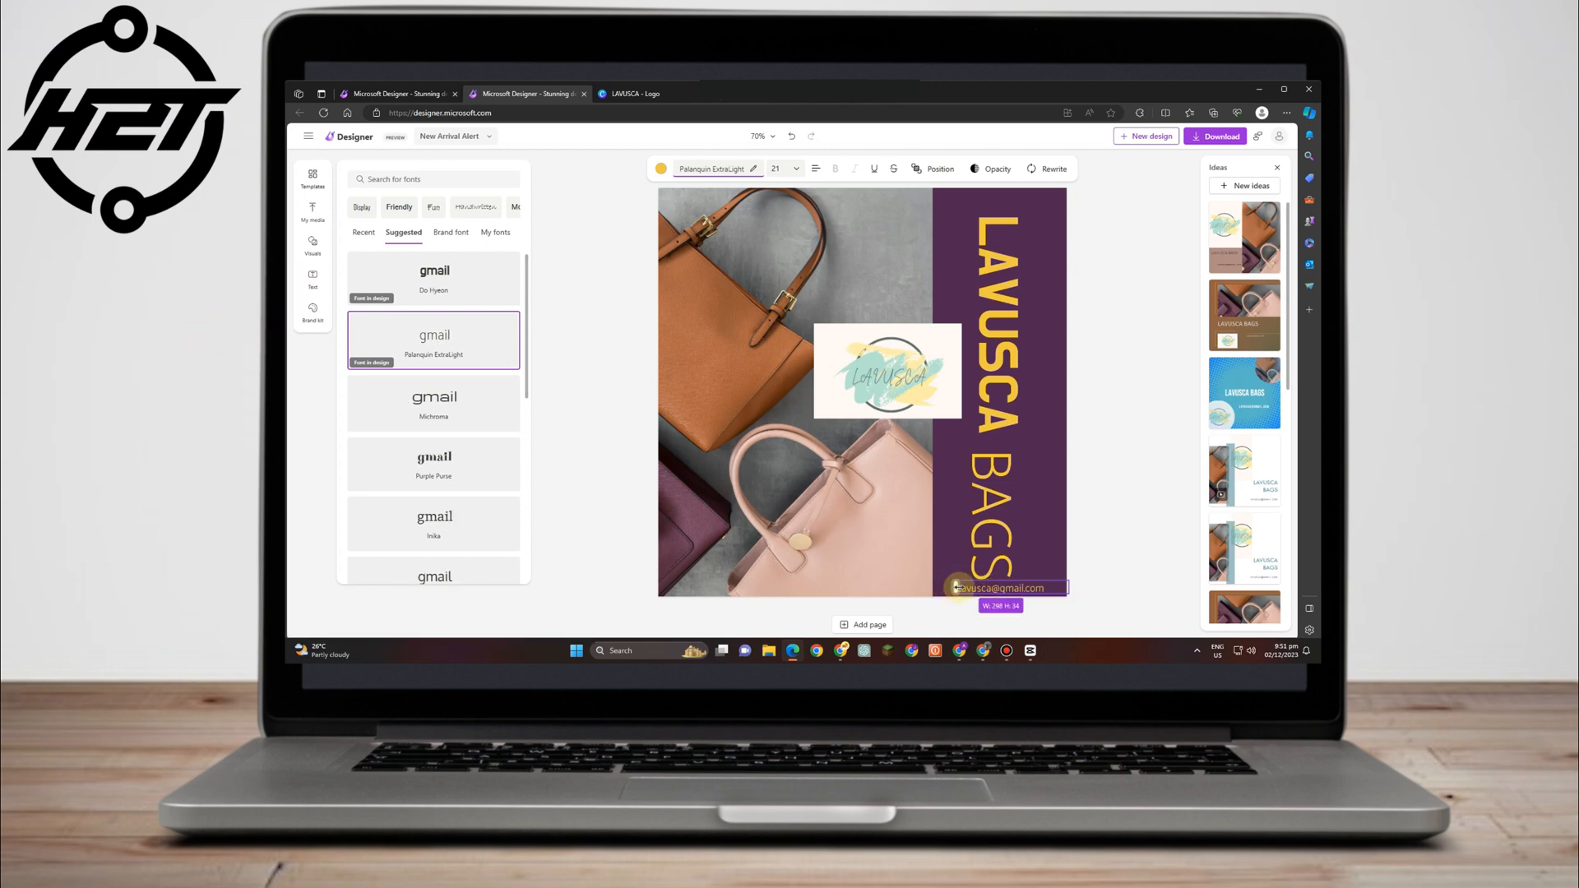
pyautogui.click(662, 170)
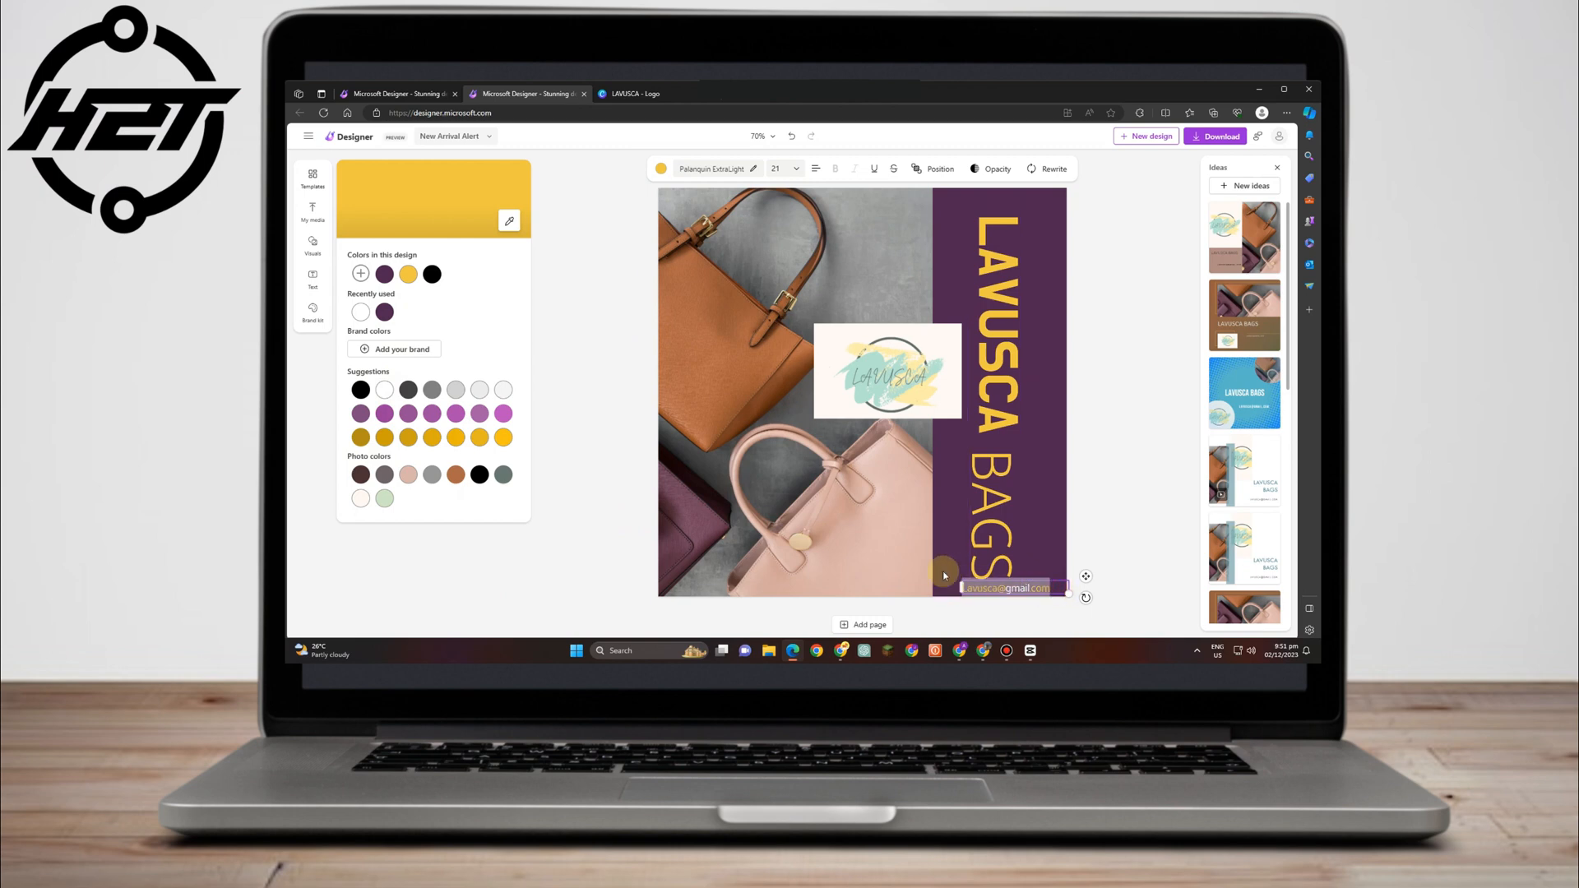
pyautogui.click(503, 389)
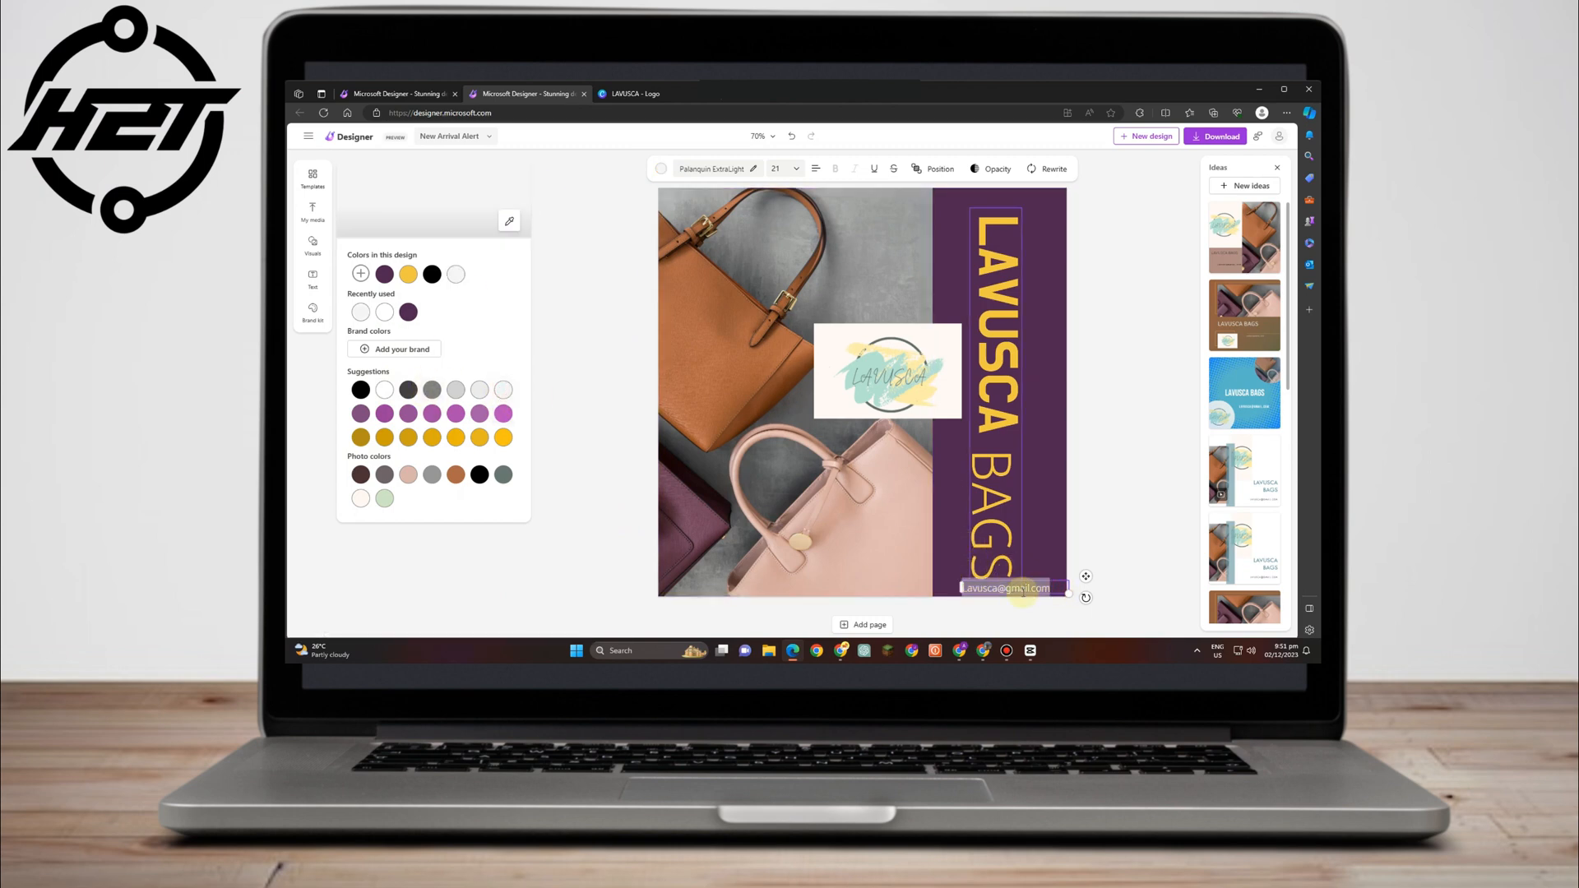
# Nudge the LAVUSCA BAGS text slightly up and to the right.
pyautogui.click(1086, 381)
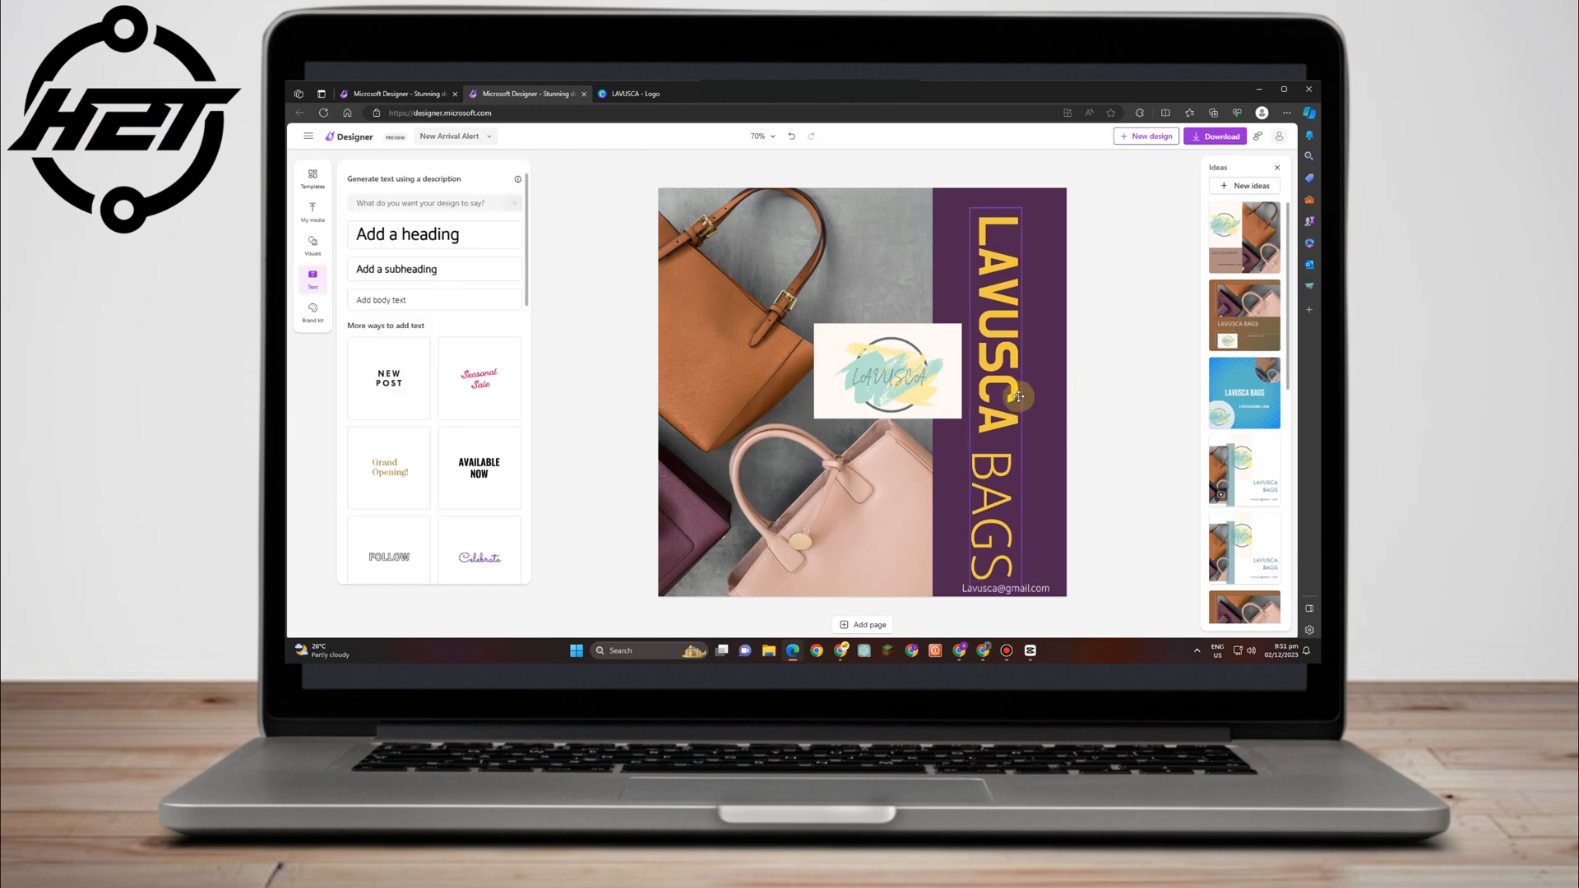
pyautogui.moveTo(1014, 372); pyautogui.dragTo(1020, 356)
pyautogui.click(1045, 587)
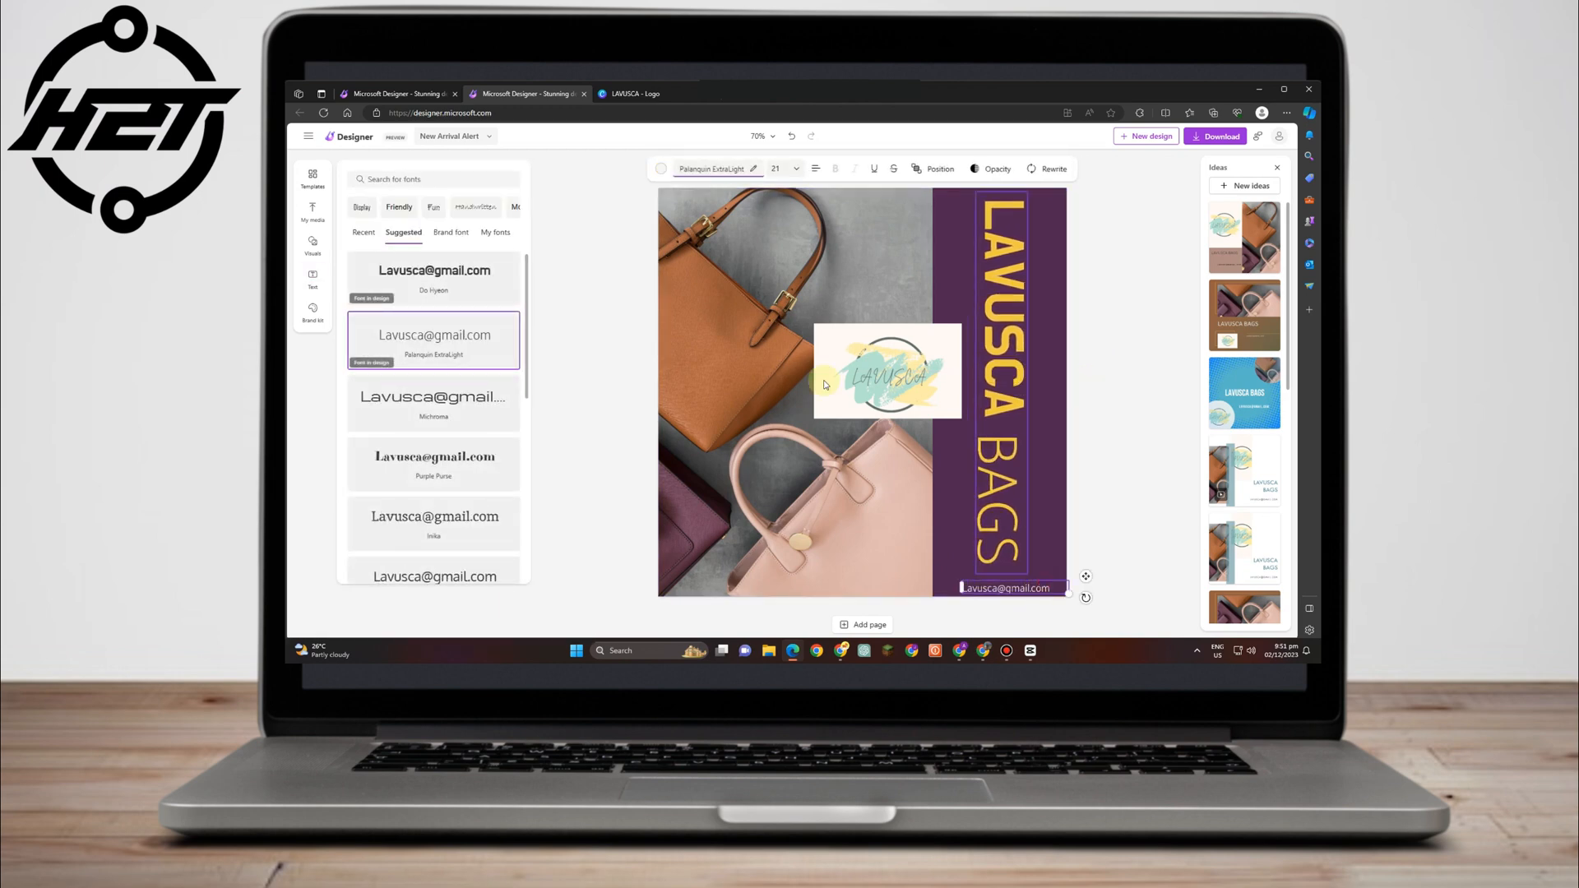
# Set the e-mail line's font to Lekton after trying Michroma and Oxygen.
pyautogui.click(752, 171)
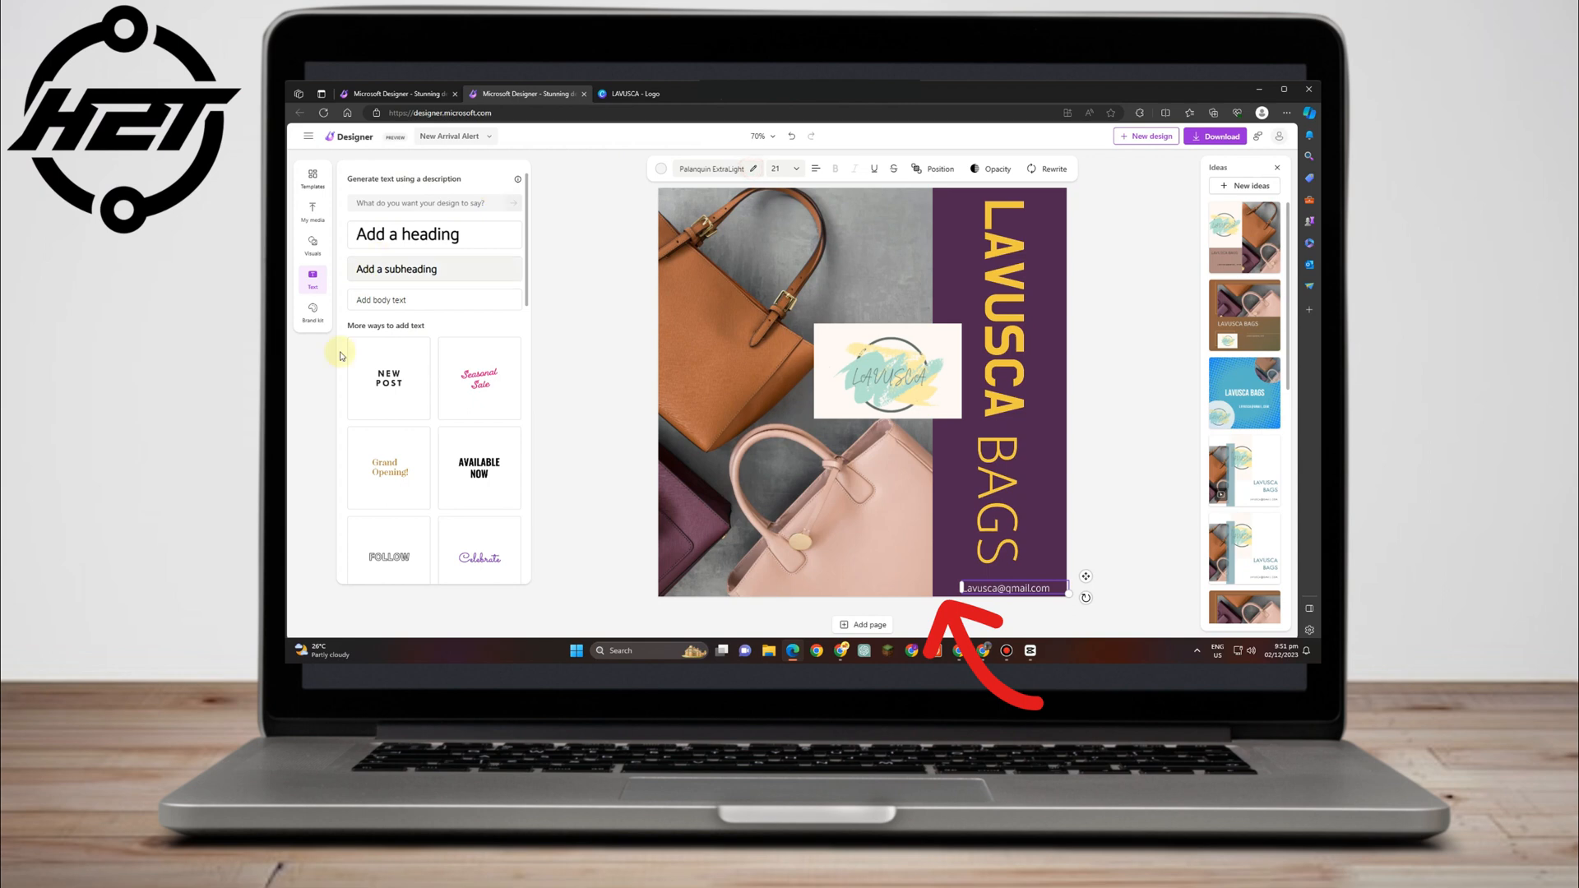
pyautogui.click(757, 175)
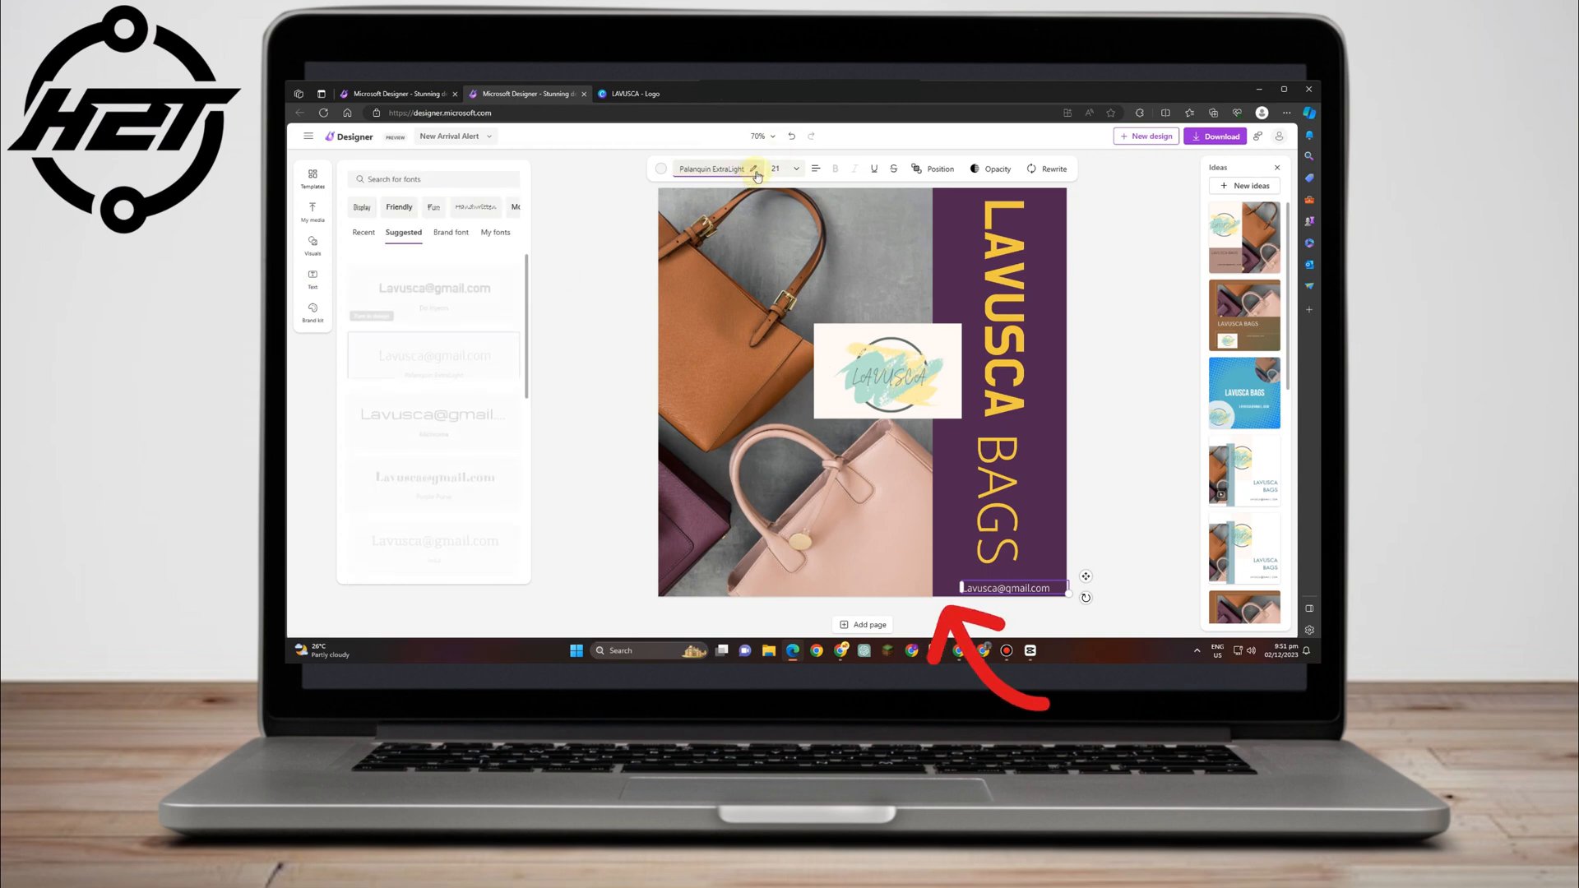
pyautogui.click(452, 403)
pyautogui.click(444, 568)
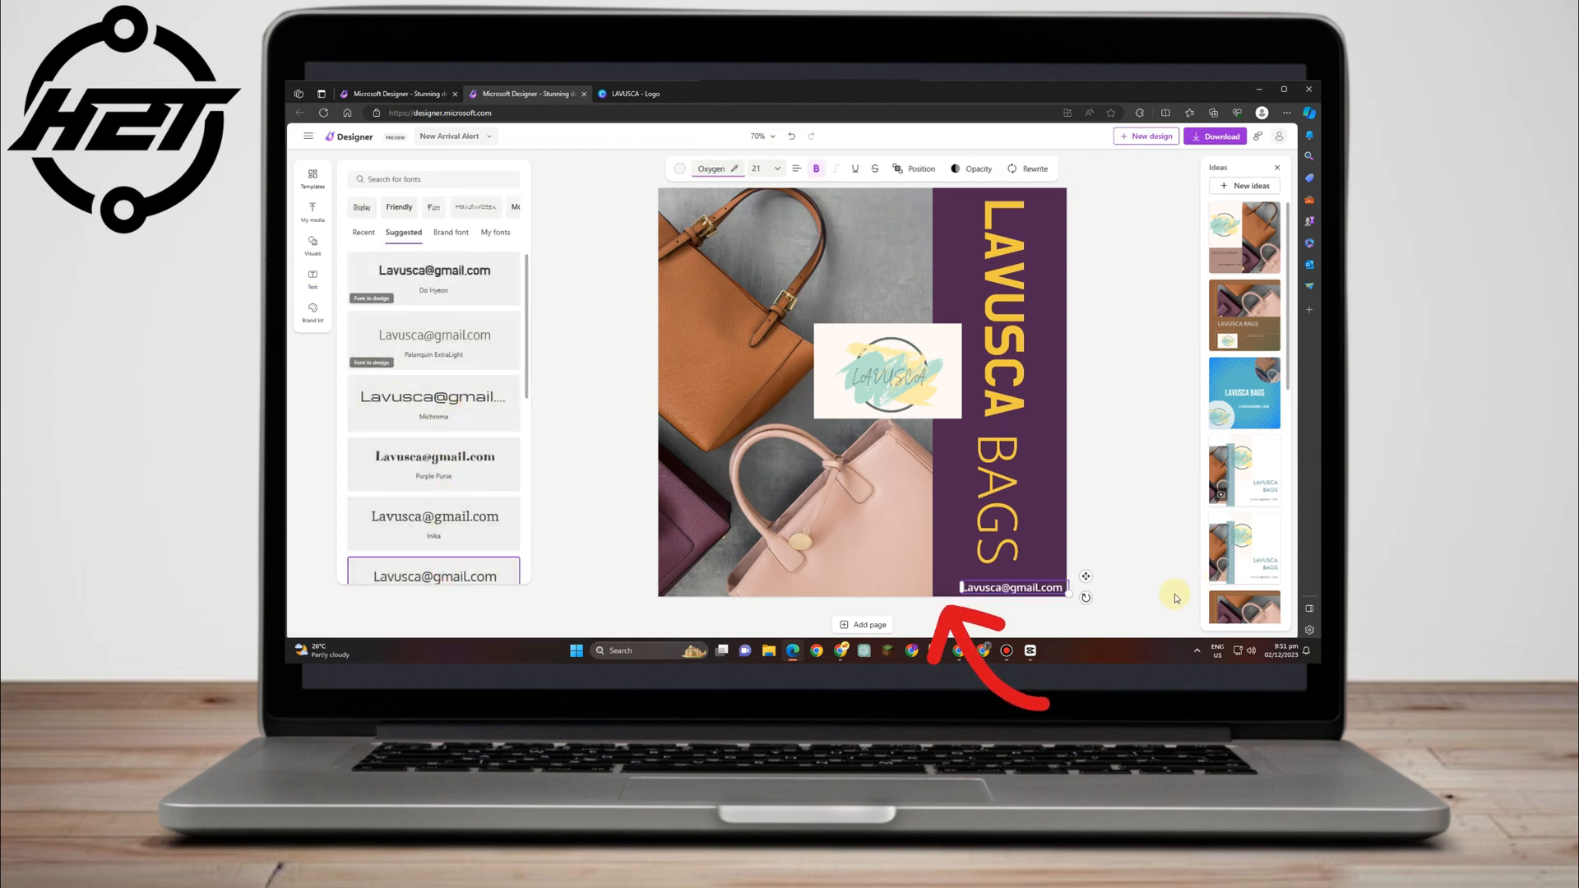
pyautogui.scroll(-2, 481, 522)
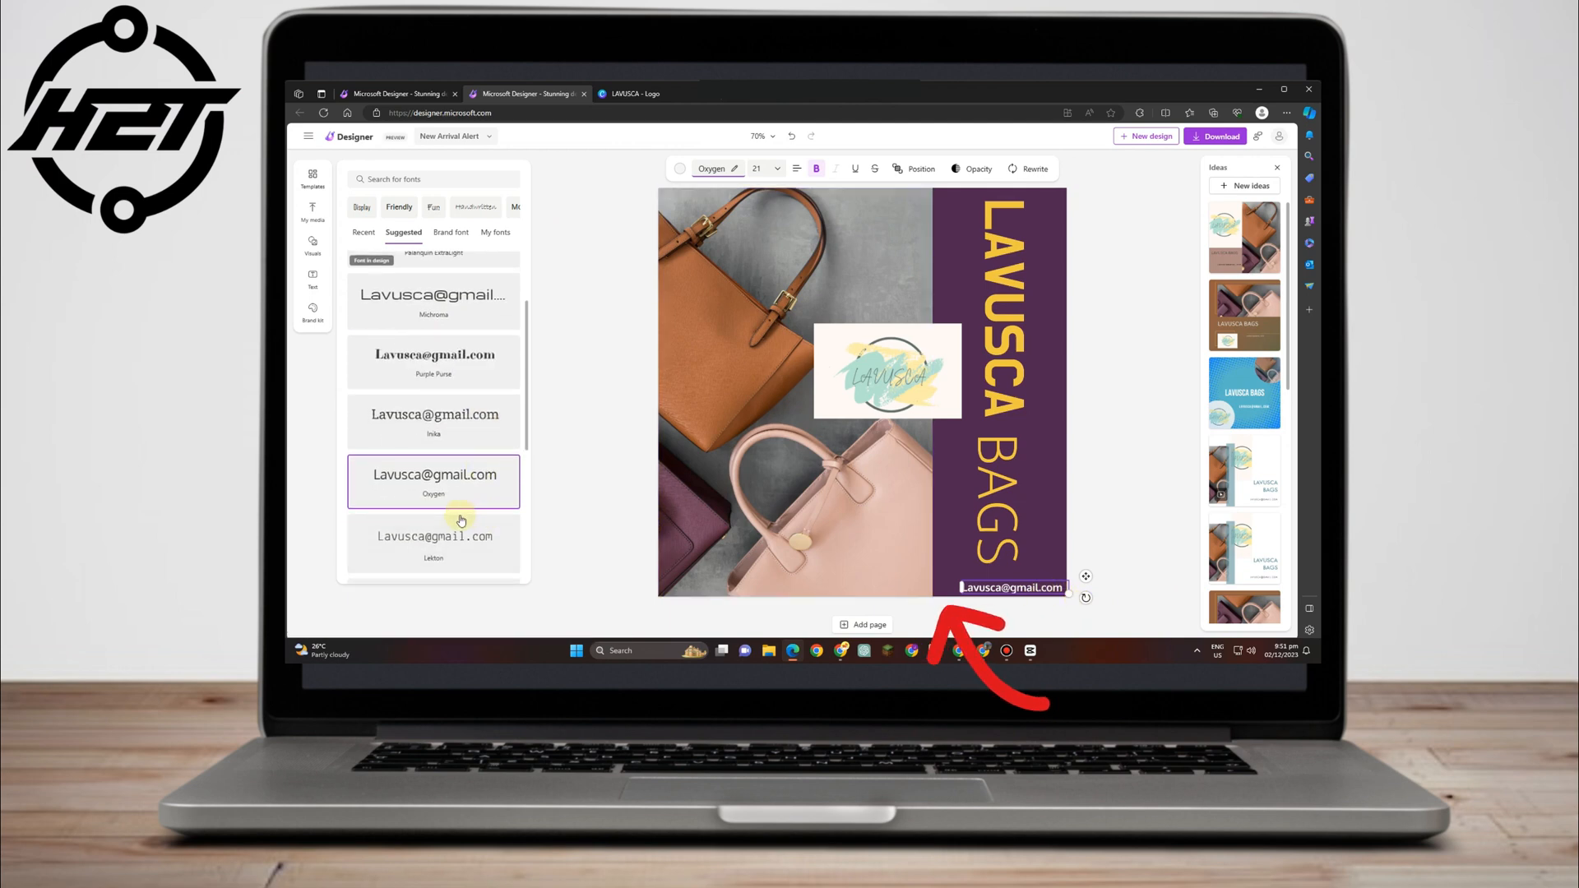
pyautogui.click(460, 531)
pyautogui.click(1121, 444)
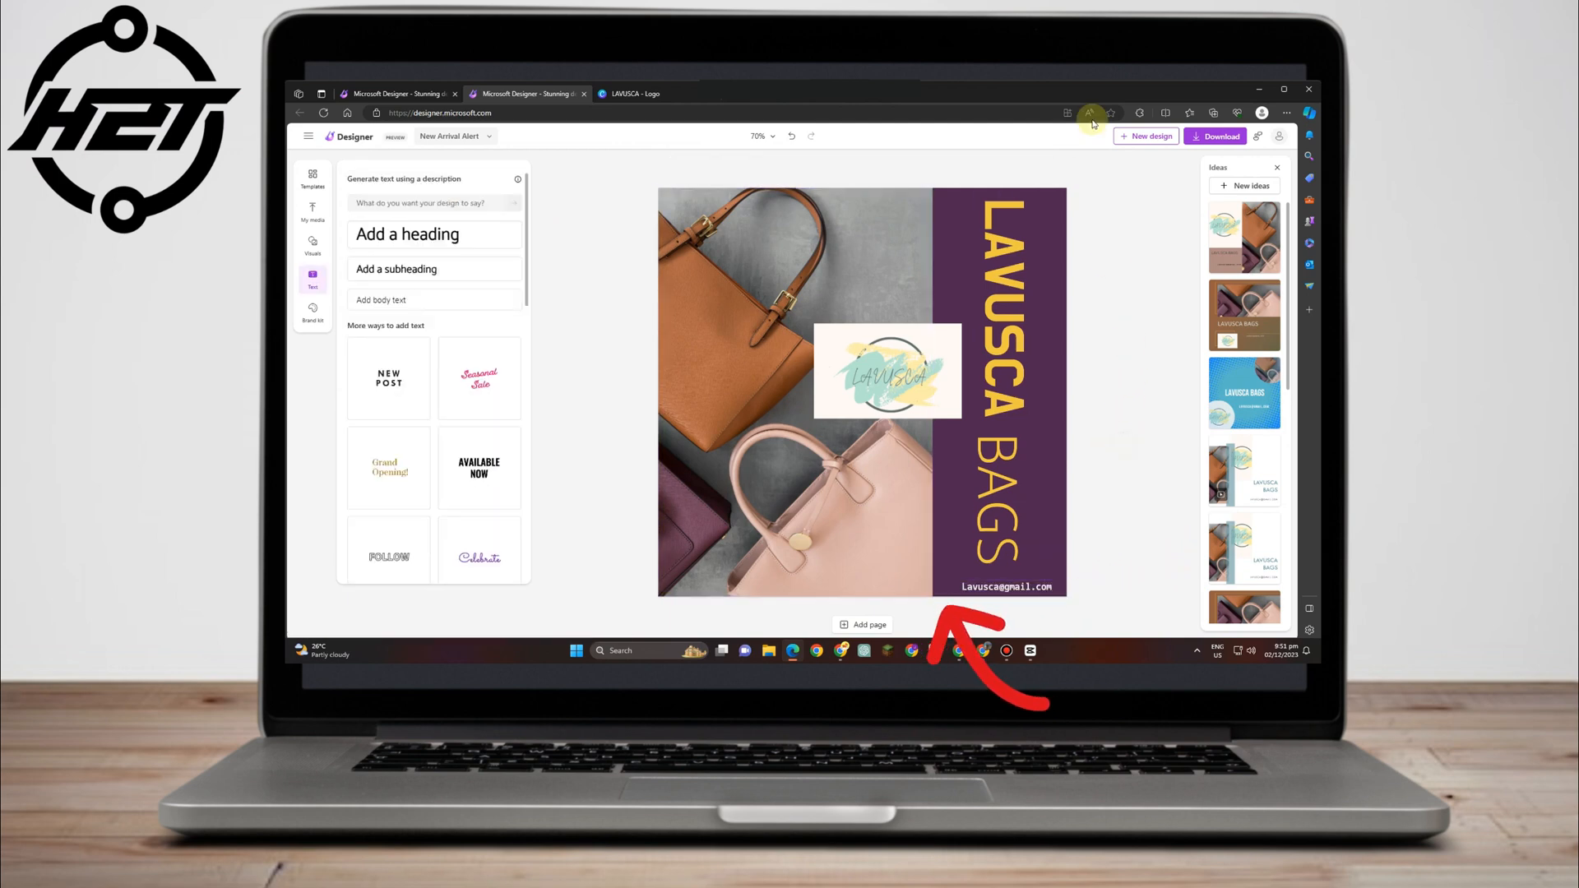
pyautogui.click(659, 218)
# Open the Visuals library and look over the AI image generation options.
pyautogui.click(312, 246)
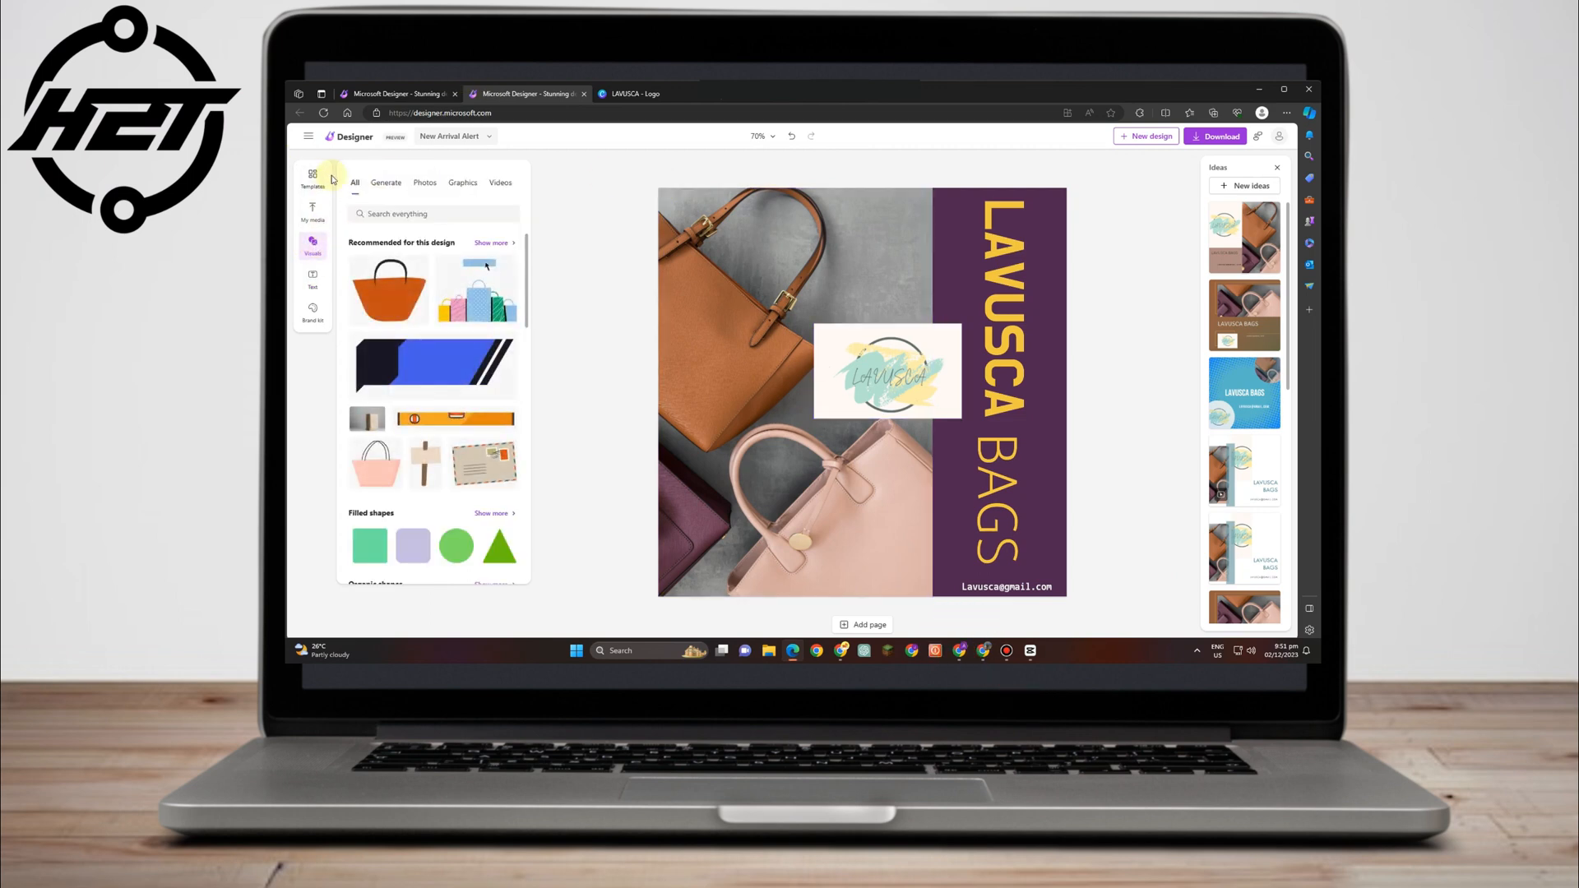
pyautogui.scroll(-4, 498, 340)
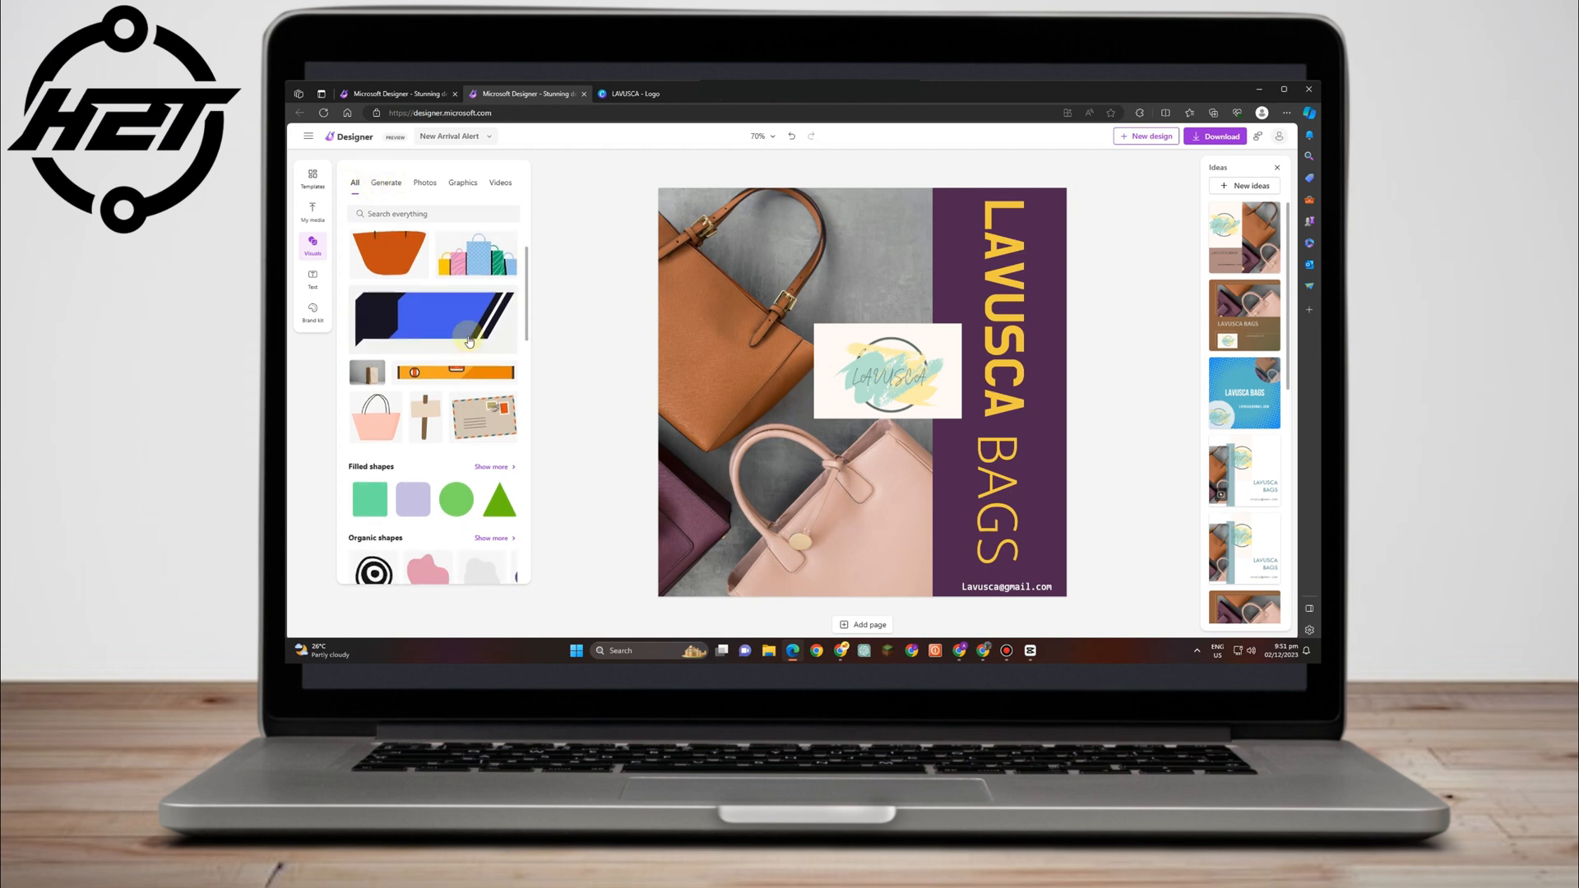
pyautogui.scroll(5, 507, 354)
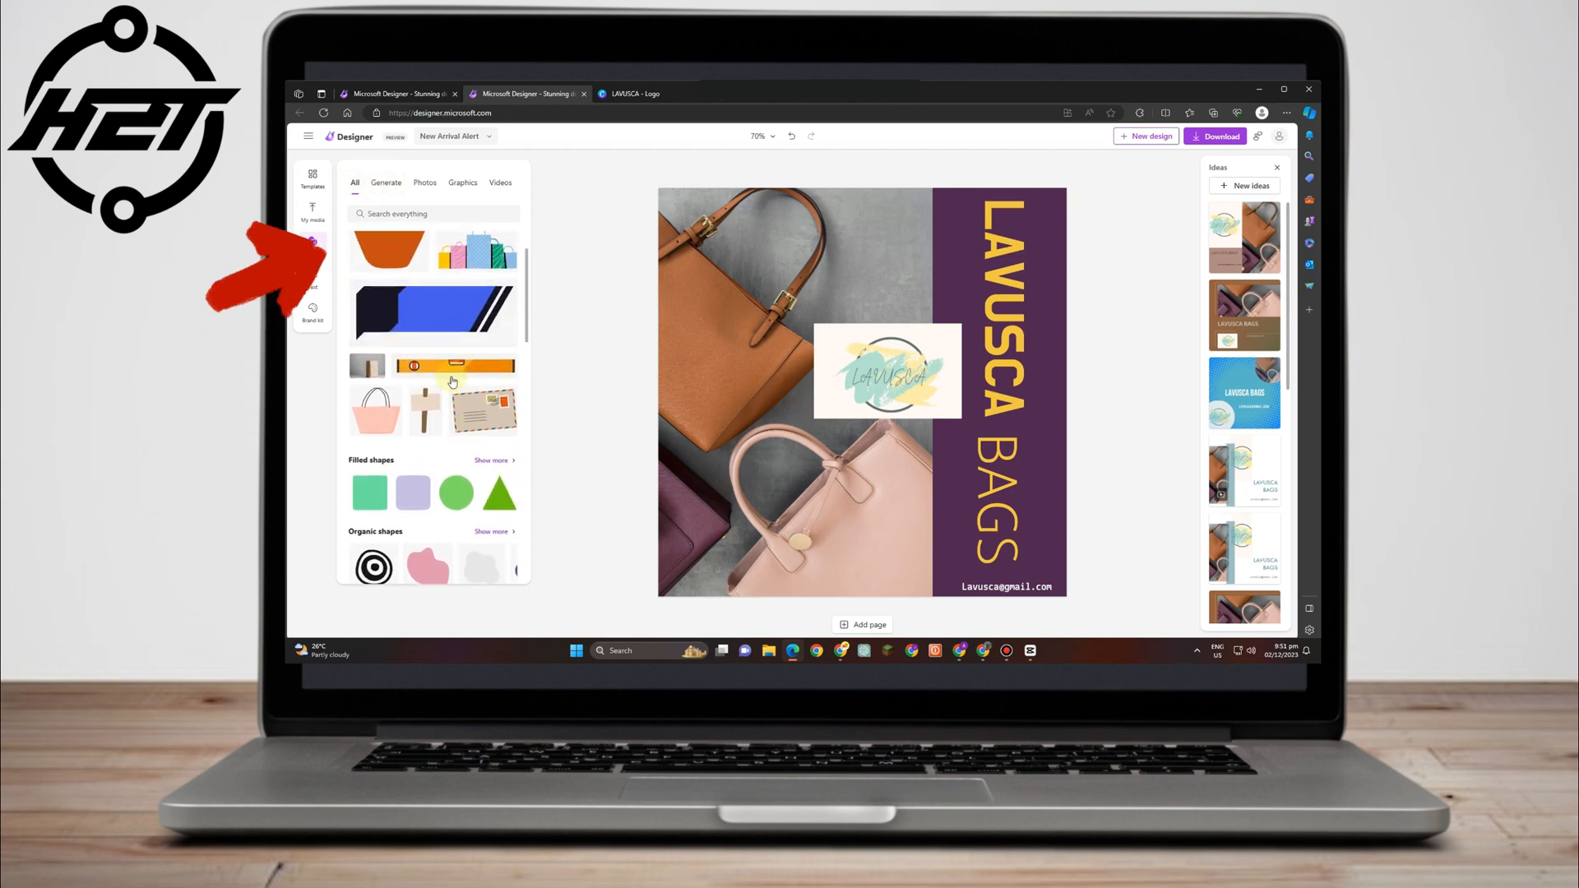
pyautogui.click(379, 189)
pyautogui.moveTo(464, 422)
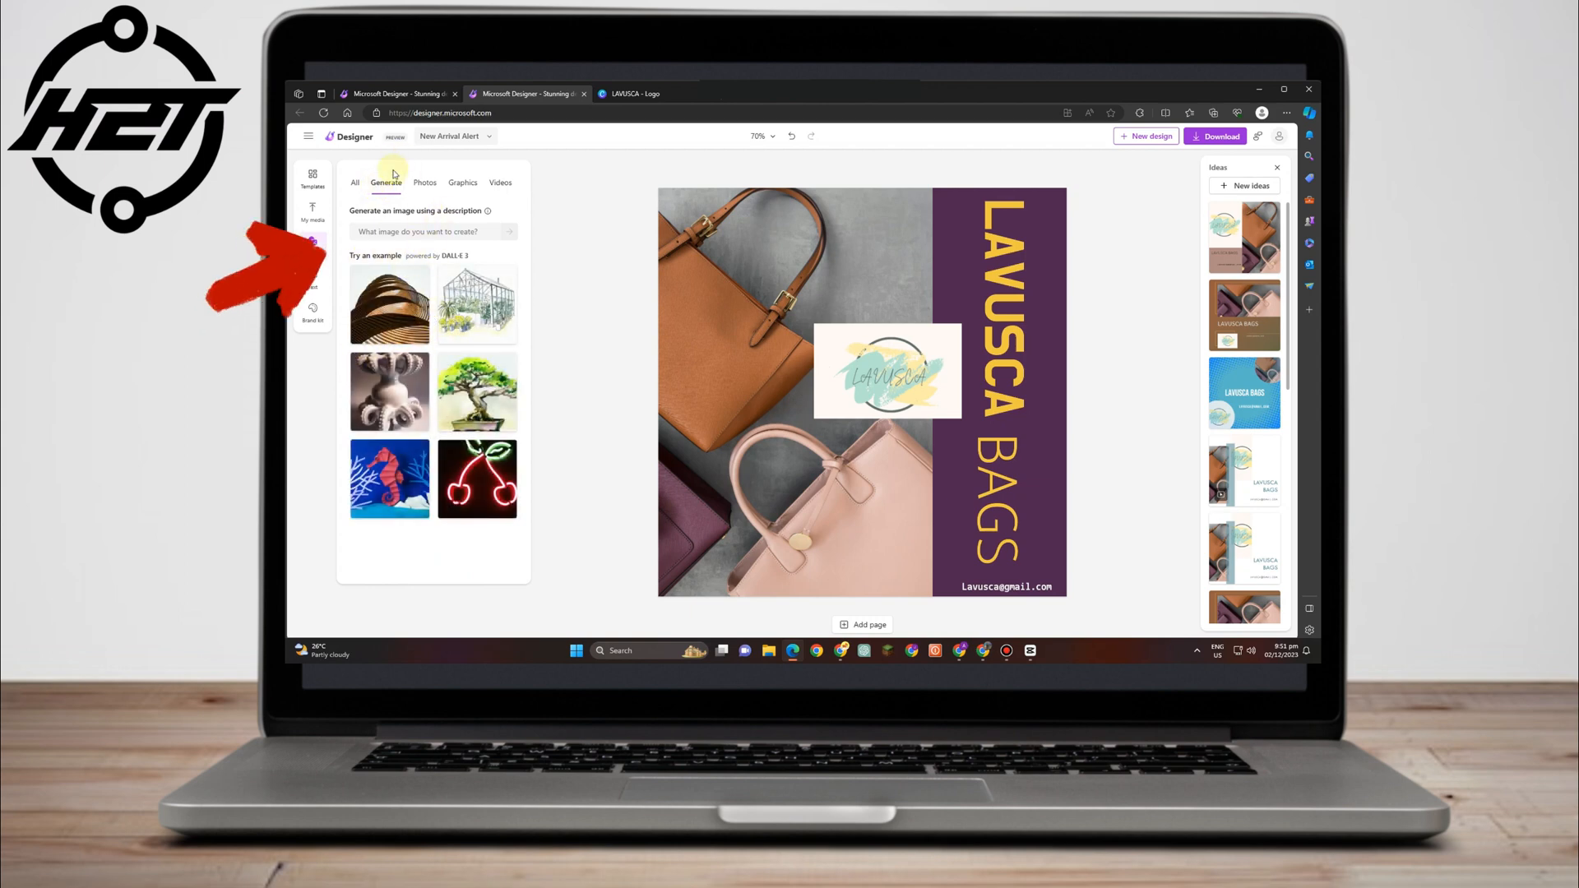
# Browse the recommended stock photos and drop a boxes photo onto the canvas, shrinking it.
pyautogui.click(417, 185)
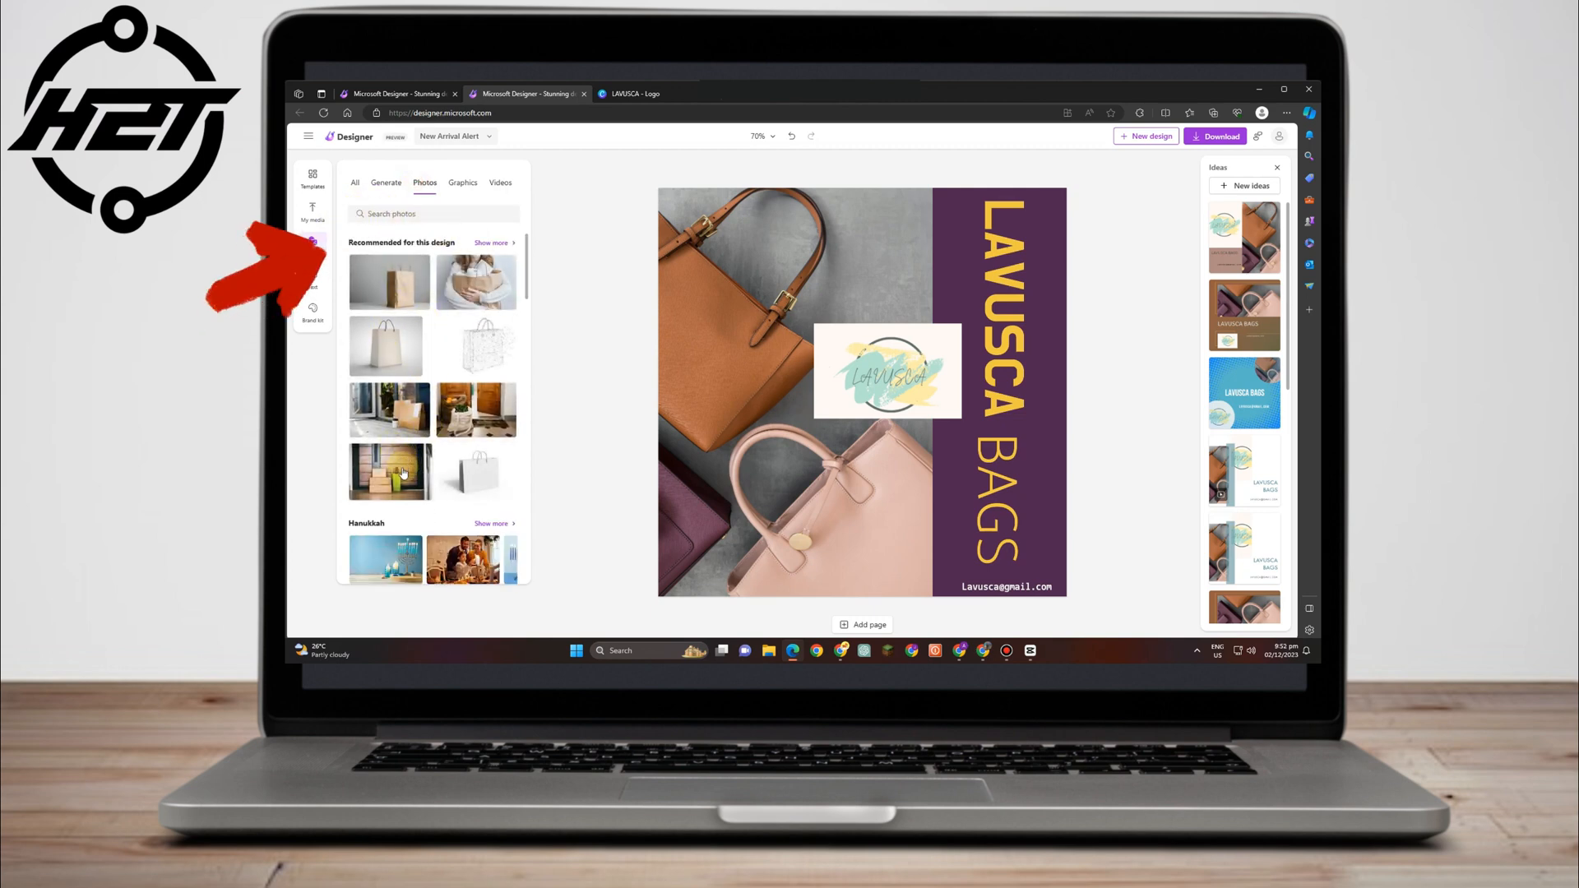
pyautogui.scroll(-3, 404, 474)
pyautogui.scroll(2, 421, 453)
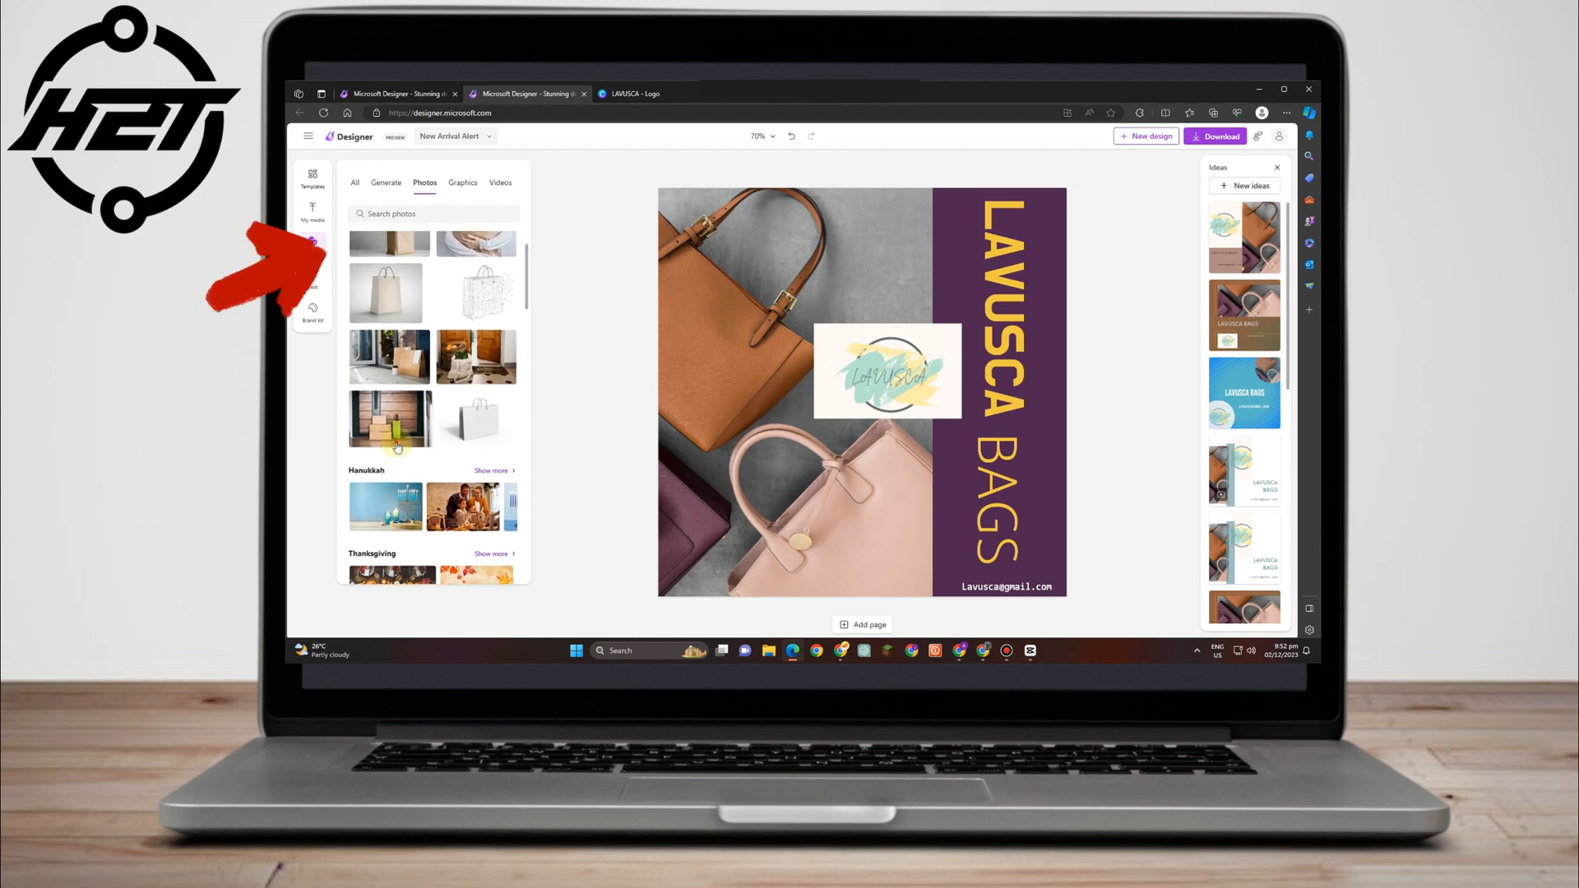
pyautogui.moveTo(397, 432); pyautogui.dragTo(997, 451)
pyautogui.moveTo(951, 396); pyautogui.dragTo(1101, 544)
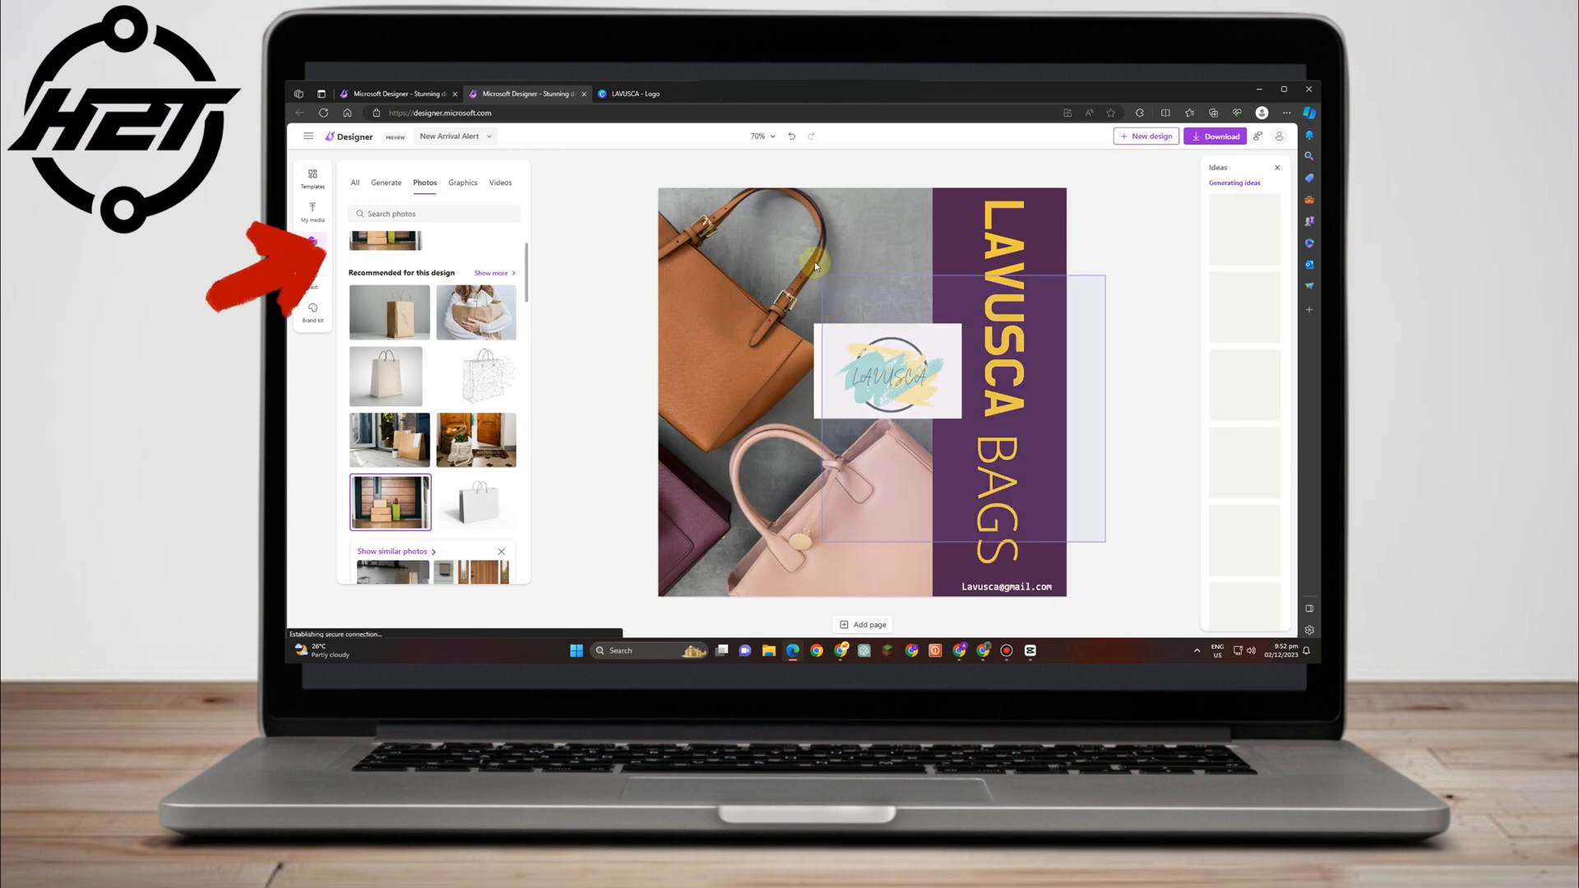
pyautogui.click(991, 370)
# Drop the white shopping-bag photo onto the canvas, shrink it, and tuck it into the band's bottom corner.
pyautogui.click(1111, 327)
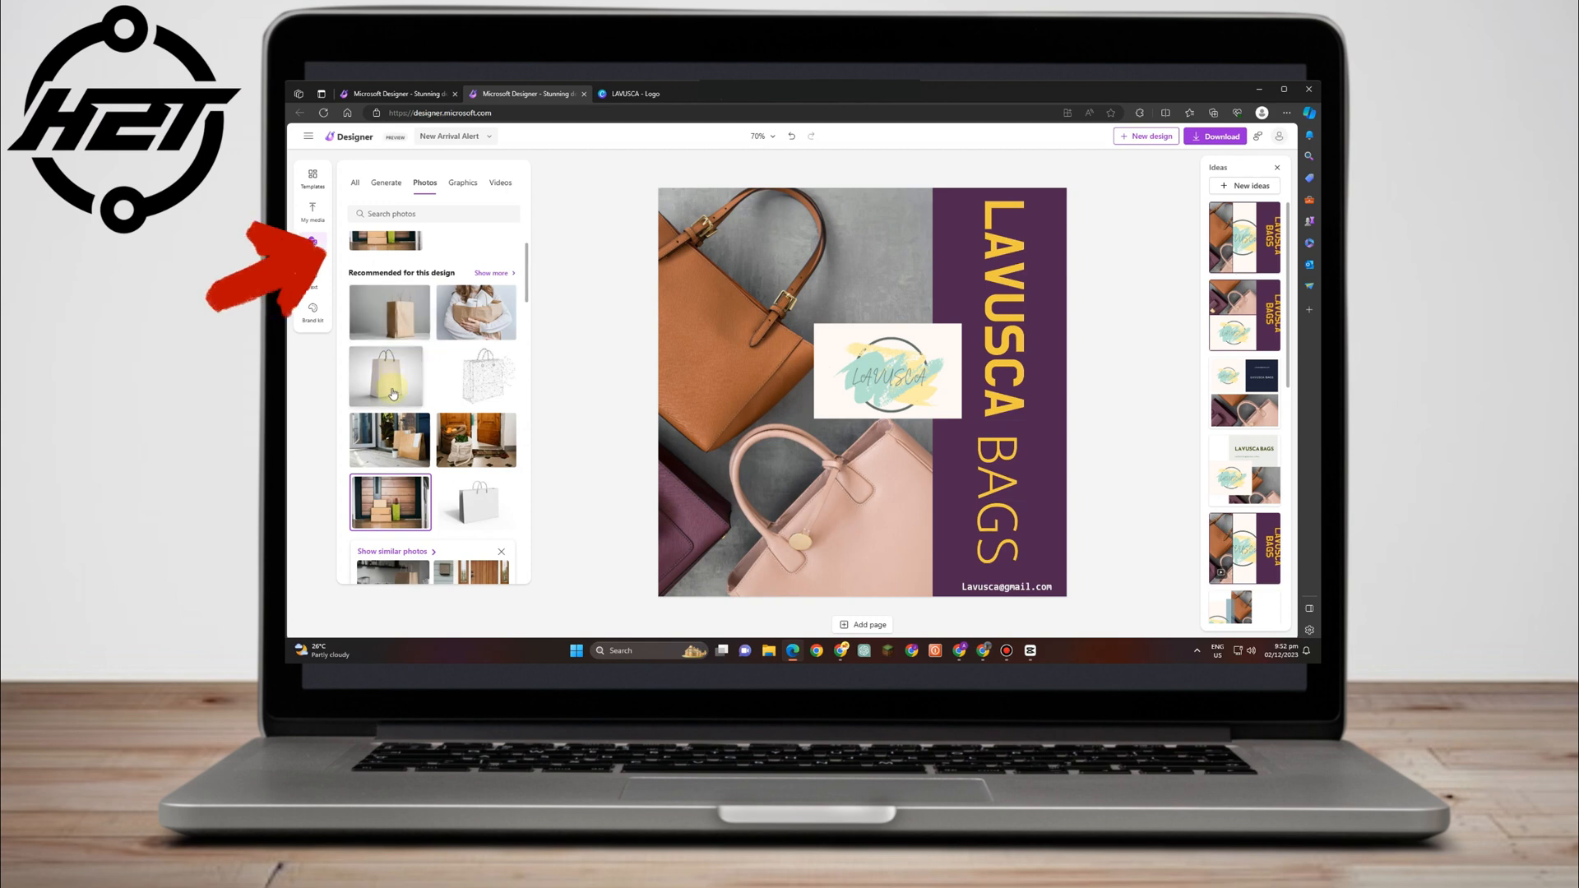
pyautogui.moveTo(386, 376); pyautogui.dragTo(1067, 433)
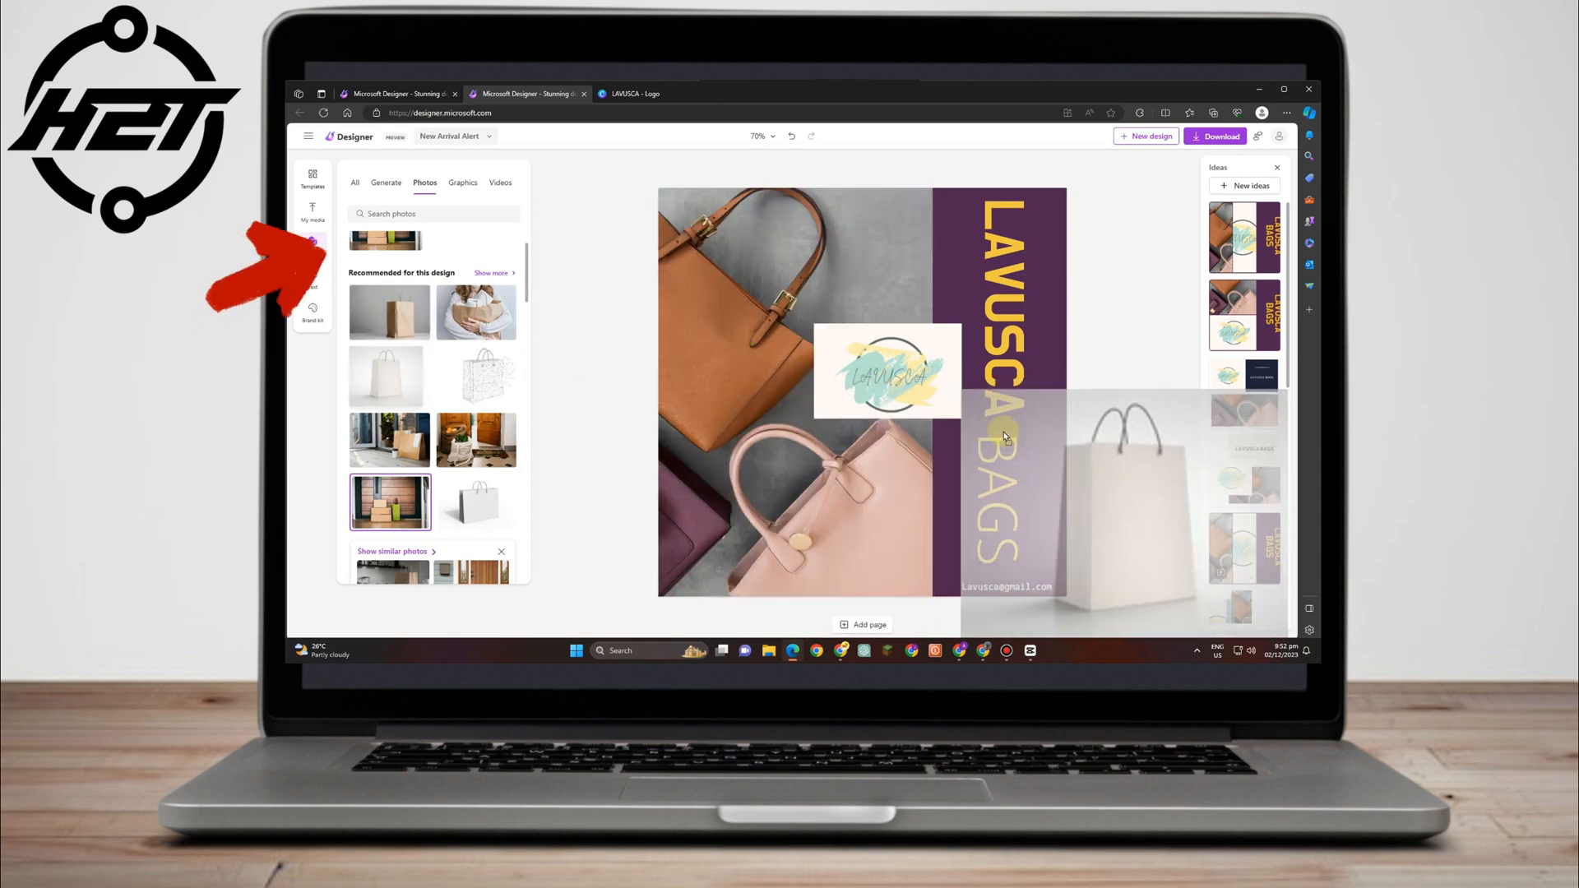
pyautogui.moveTo(960, 387); pyautogui.dragTo(1009, 434)
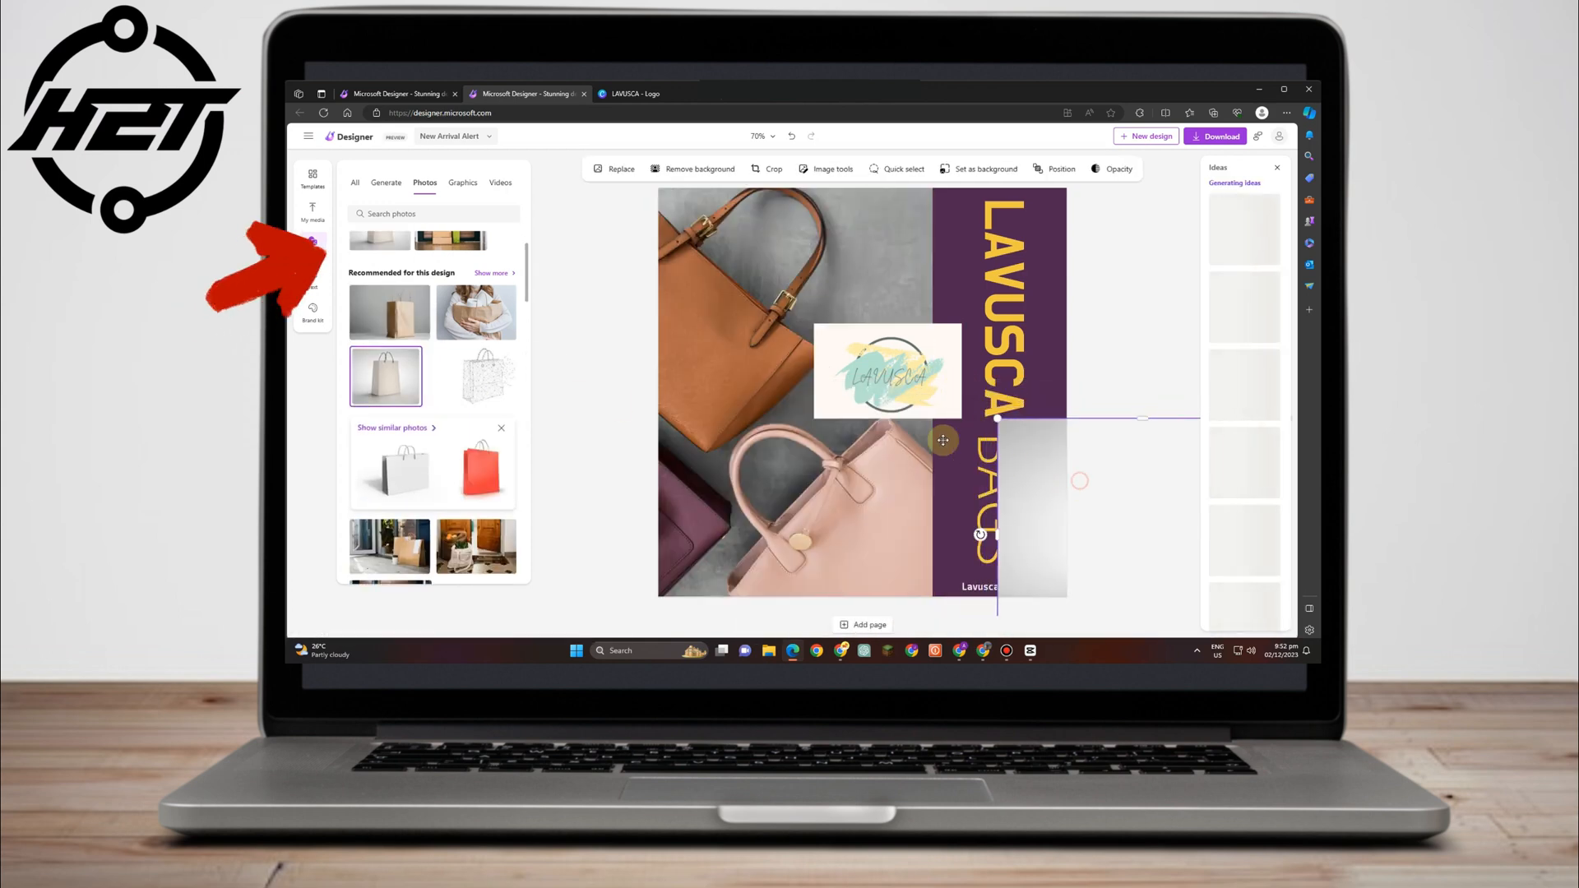
pyautogui.moveTo(1079, 480); pyautogui.dragTo(868, 399)
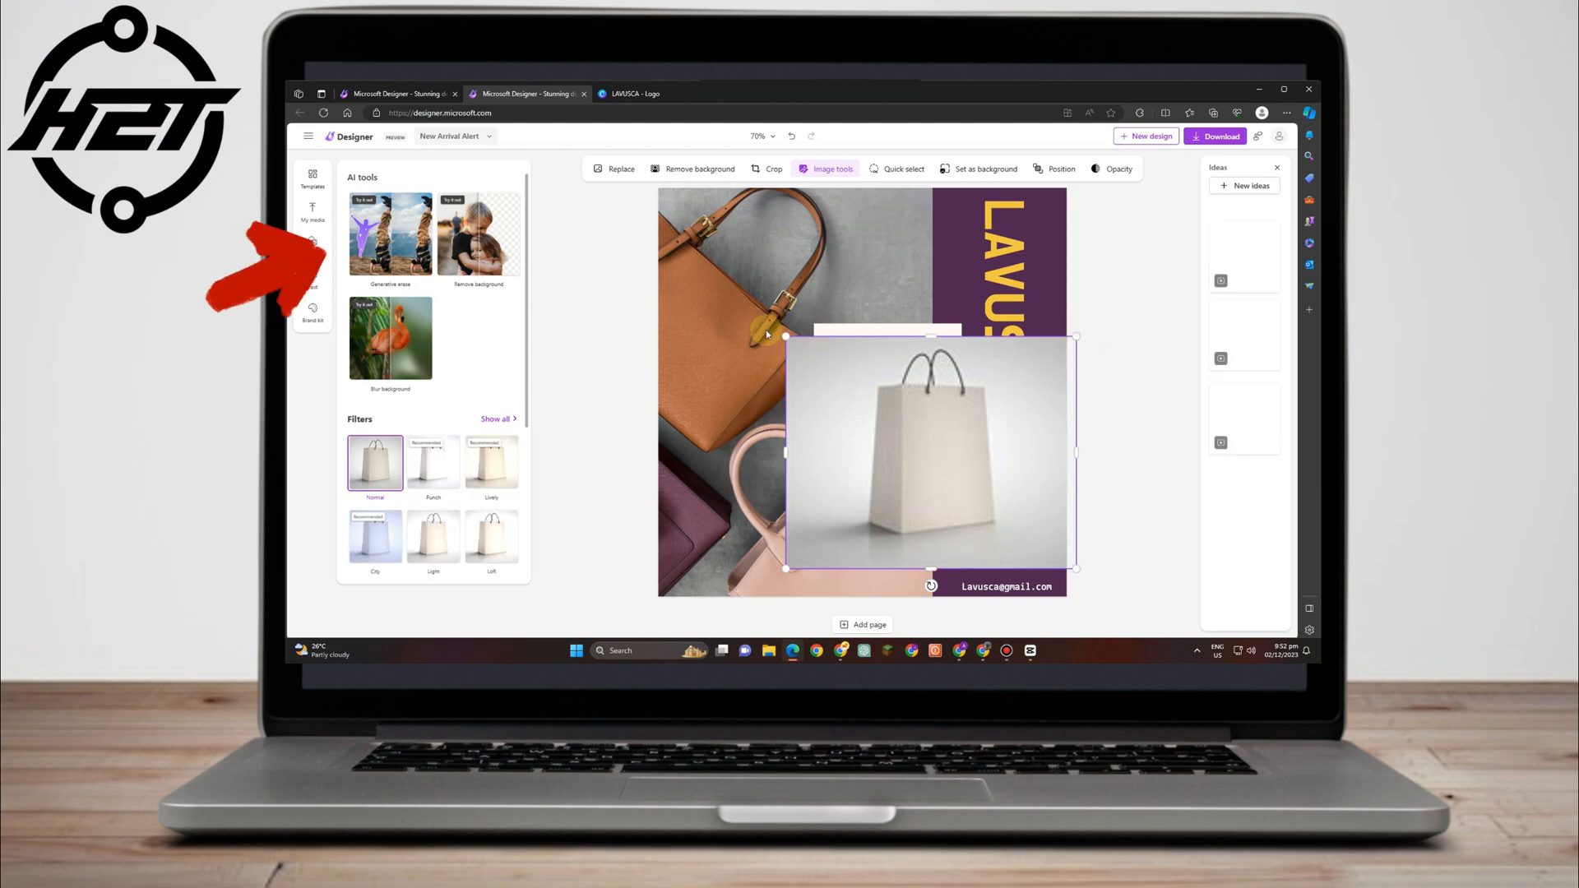
pyautogui.moveTo(784, 335); pyautogui.dragTo(1021, 541)
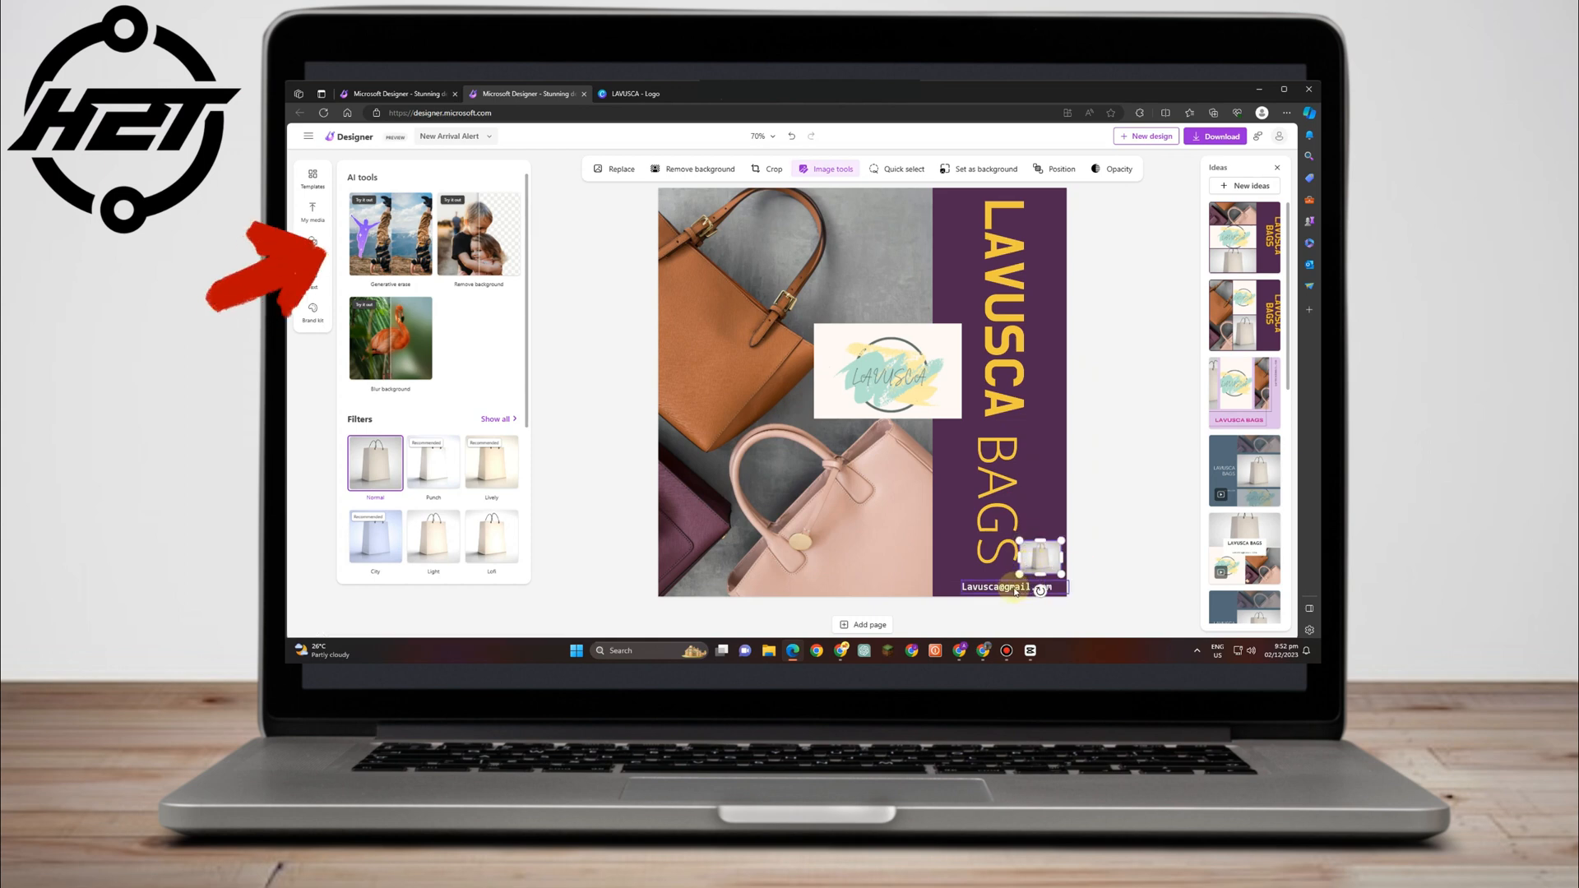
pyautogui.click(983, 586)
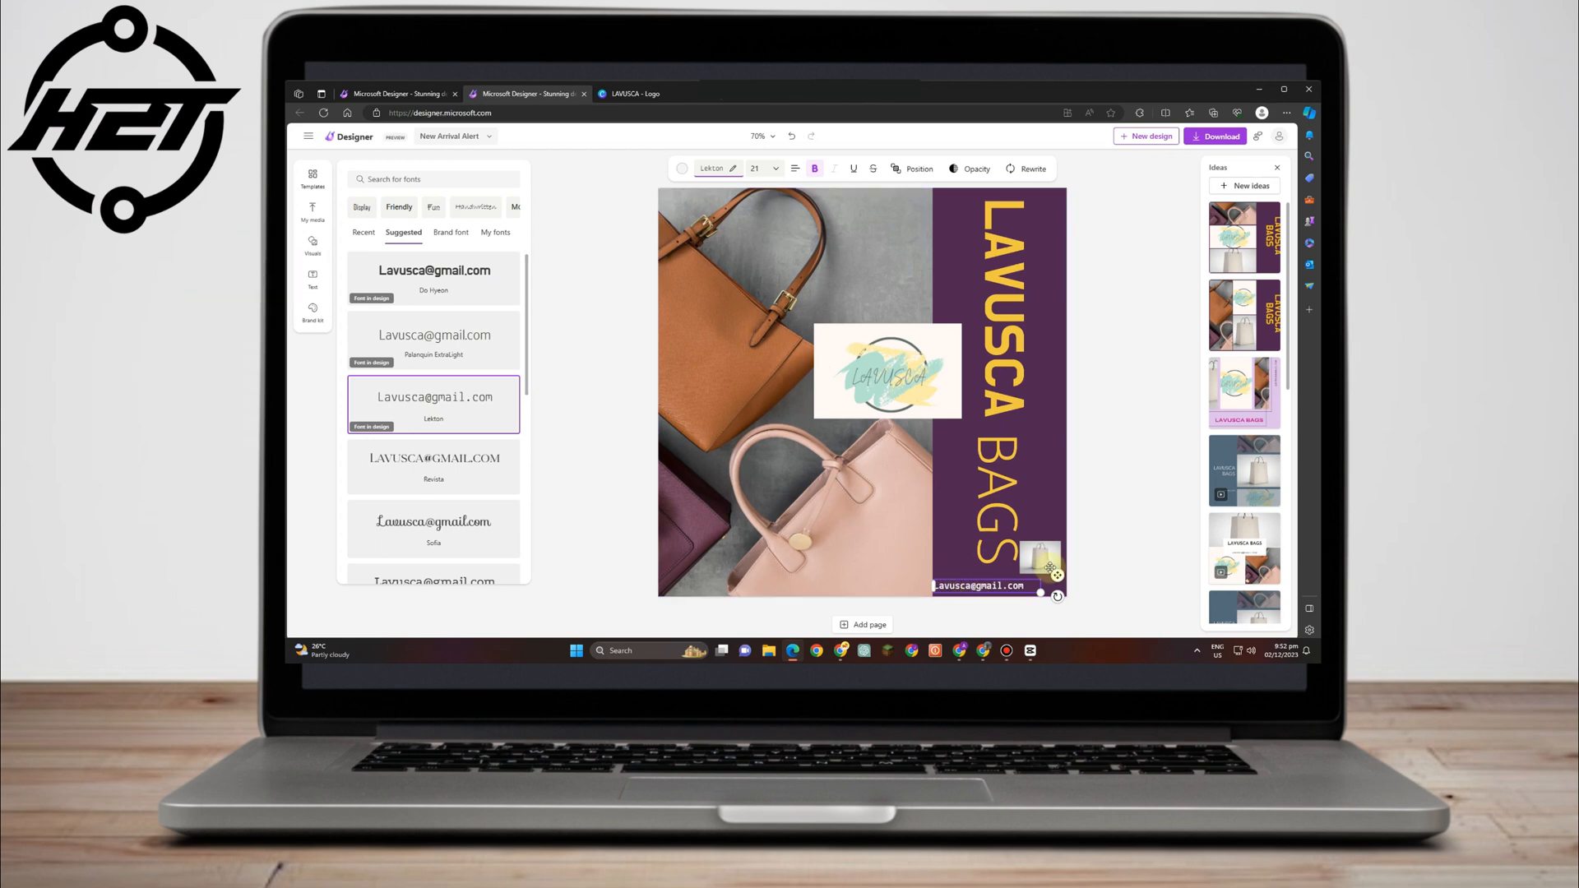
pyautogui.moveTo(1047, 564); pyautogui.dragTo(1035, 576)
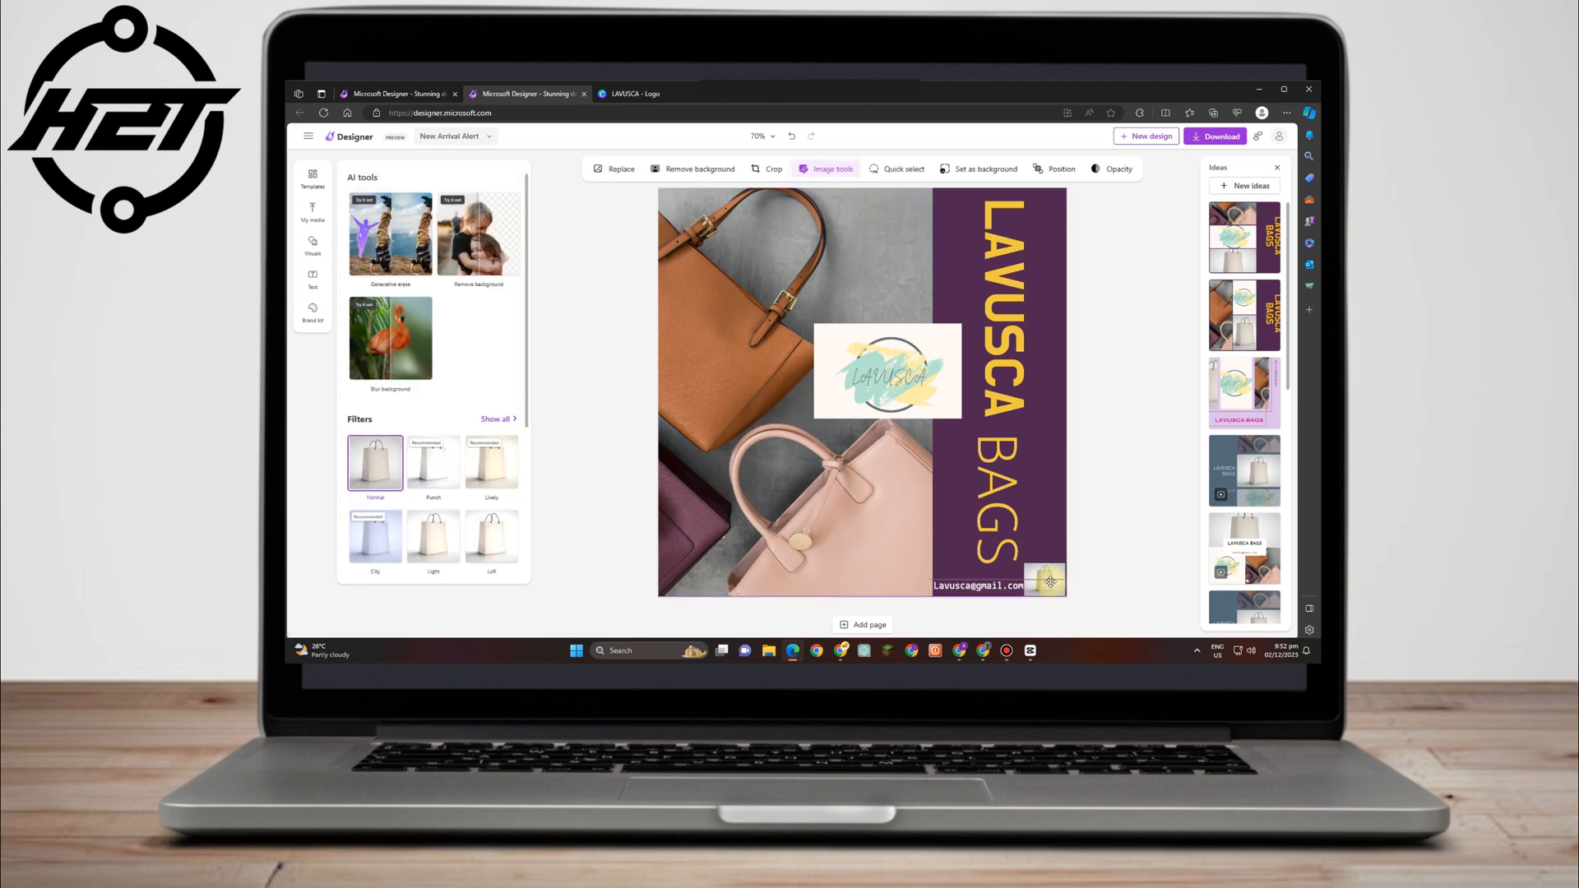
pyautogui.click(1112, 533)
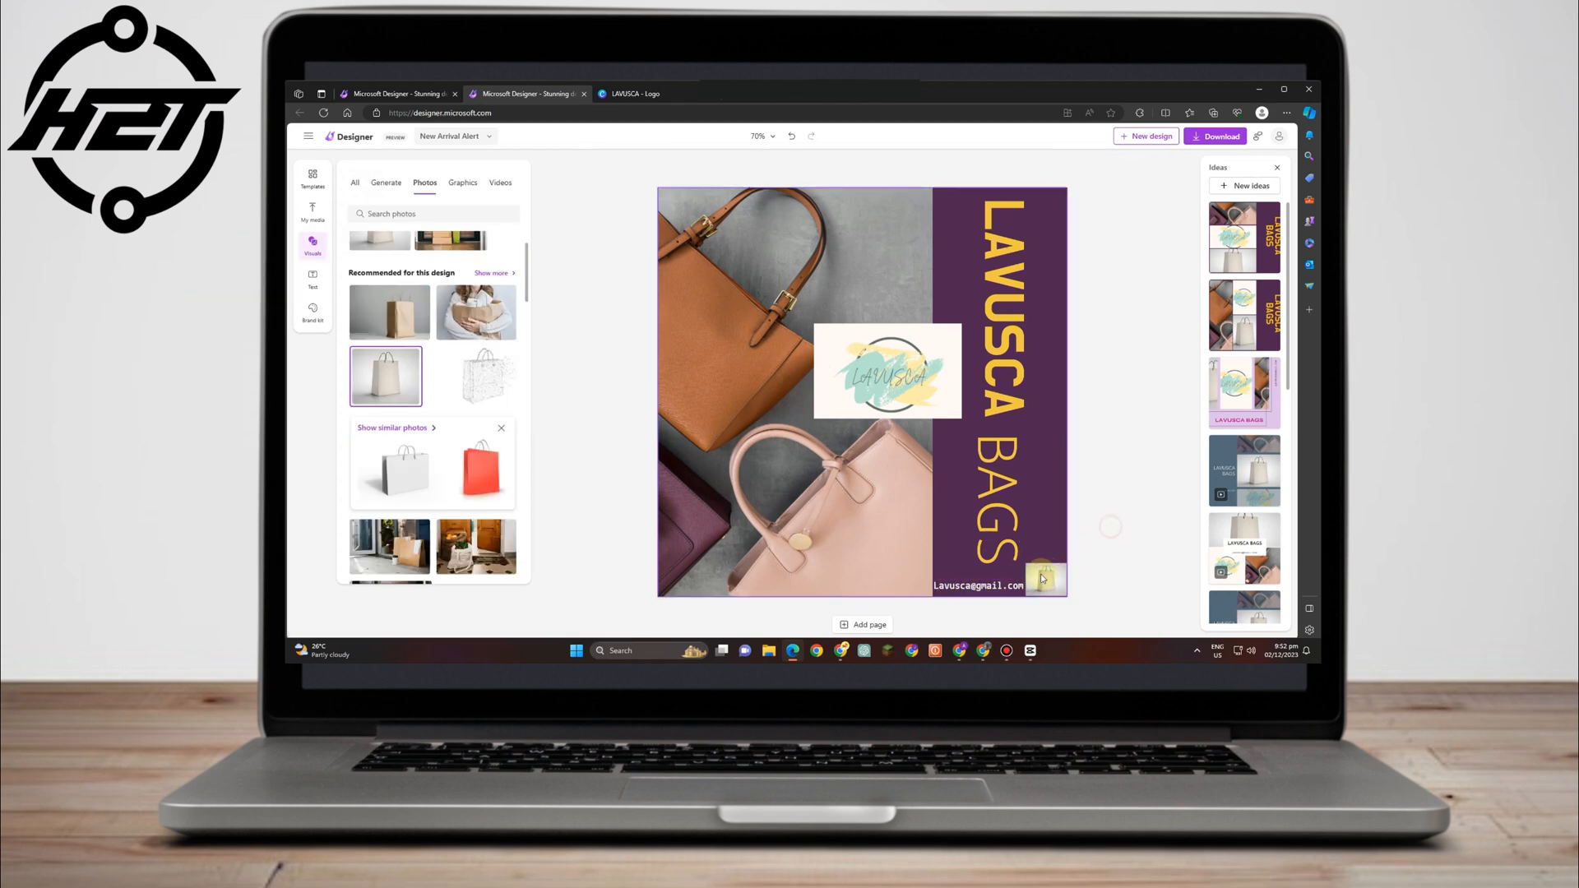
# Reduce the e-mail text to size 18.
pyautogui.click(974, 586)
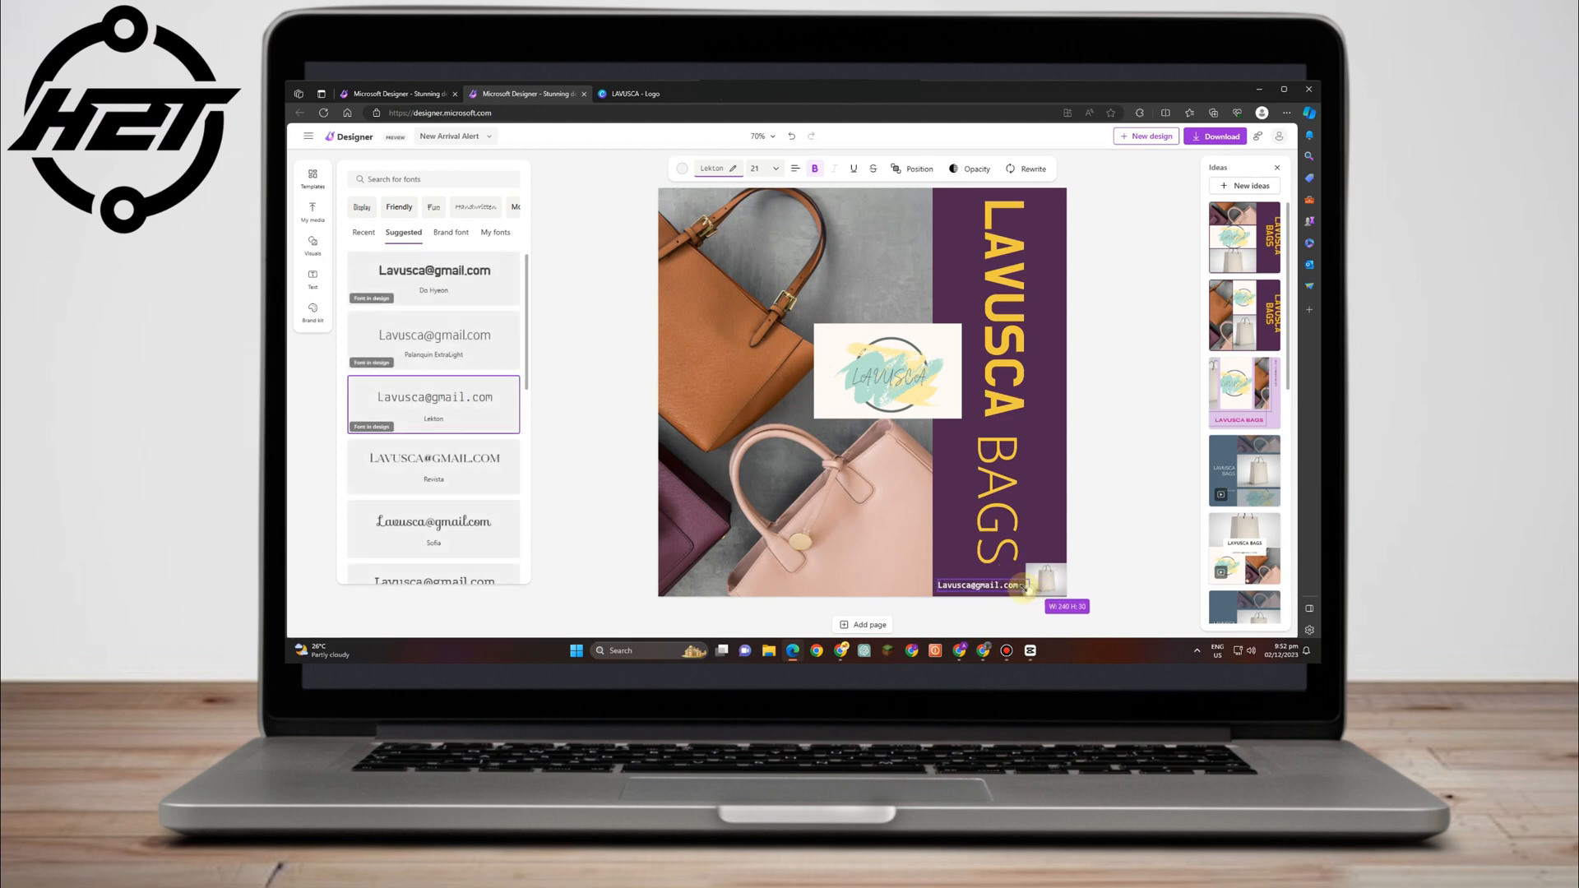
pyautogui.moveTo(1025, 587); pyautogui.dragTo(1020, 586)
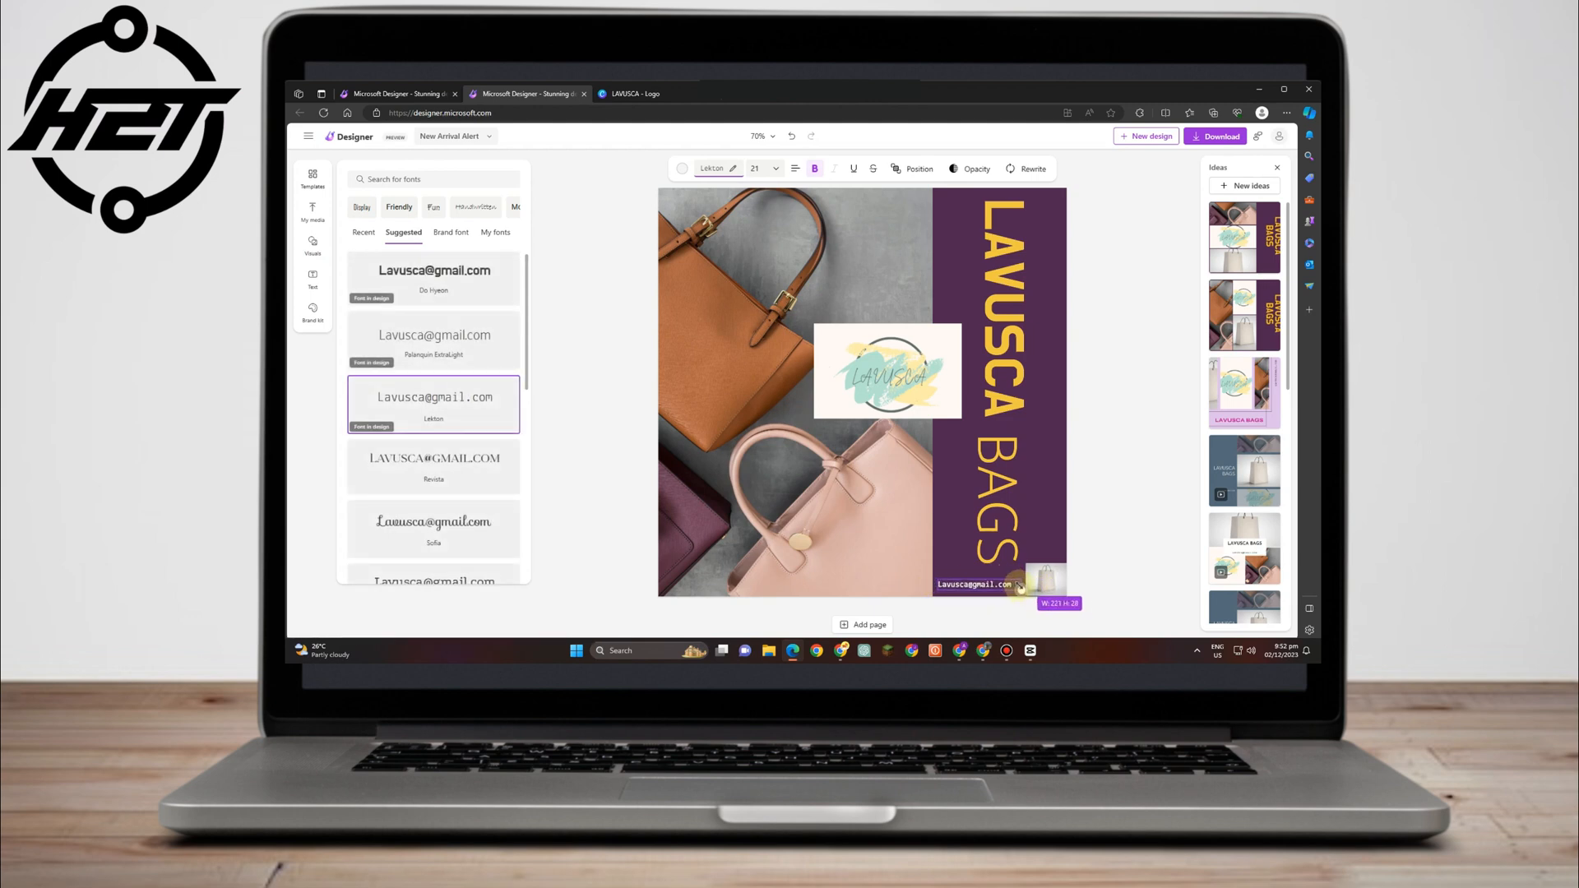
pyautogui.click(1106, 552)
pyautogui.click(1002, 588)
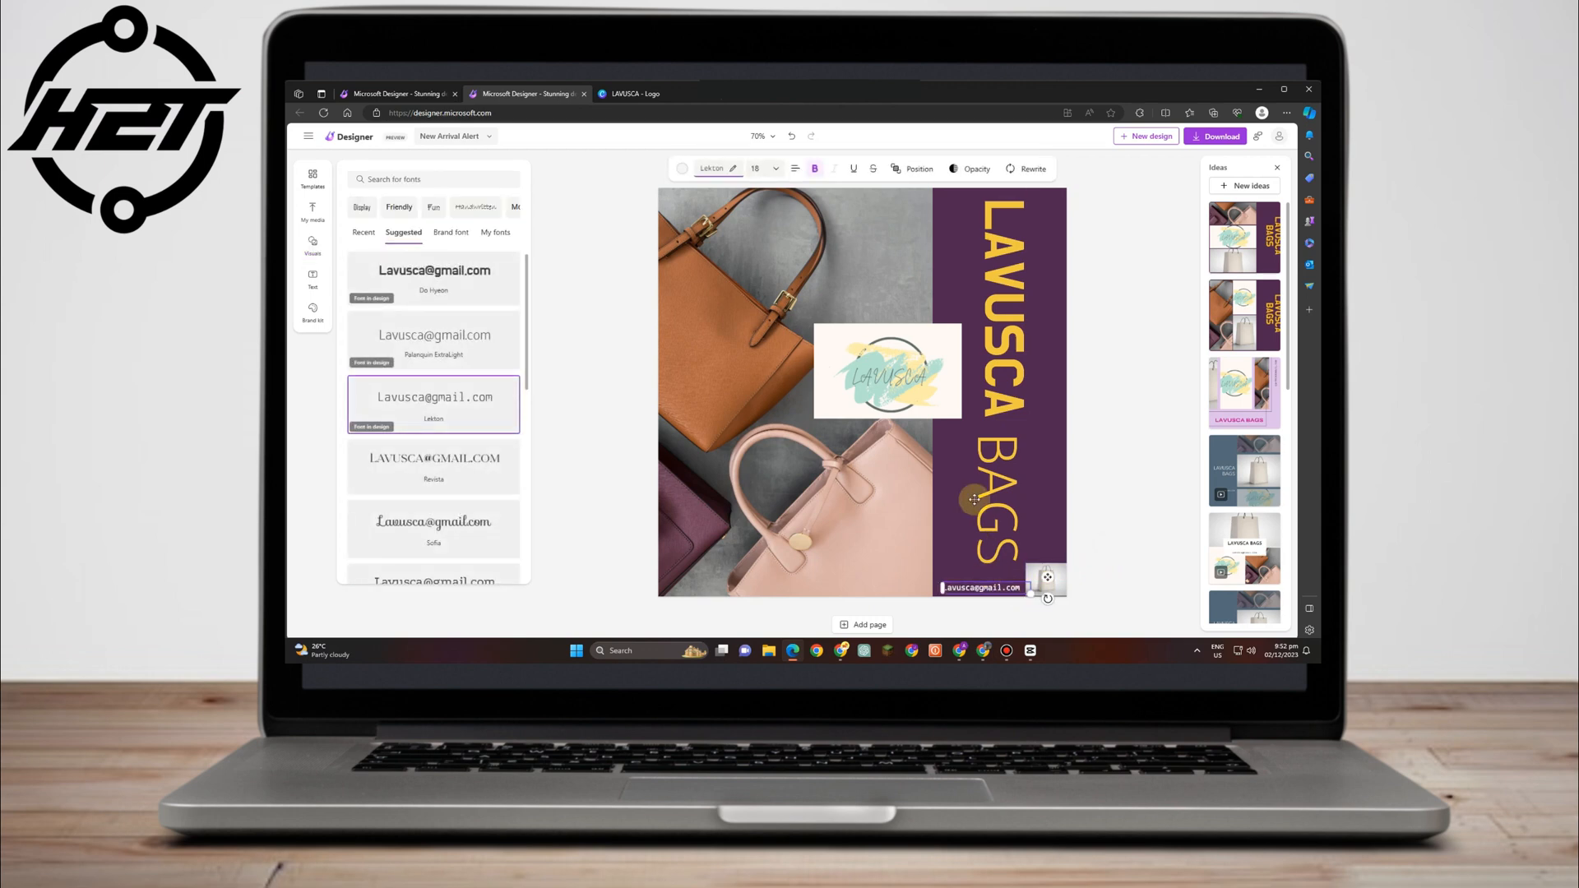
pyautogui.click(320, 248)
# Look through the Graphics and Videos tabs, then show All visuals to reach Filled shapes.
pyautogui.click(464, 182)
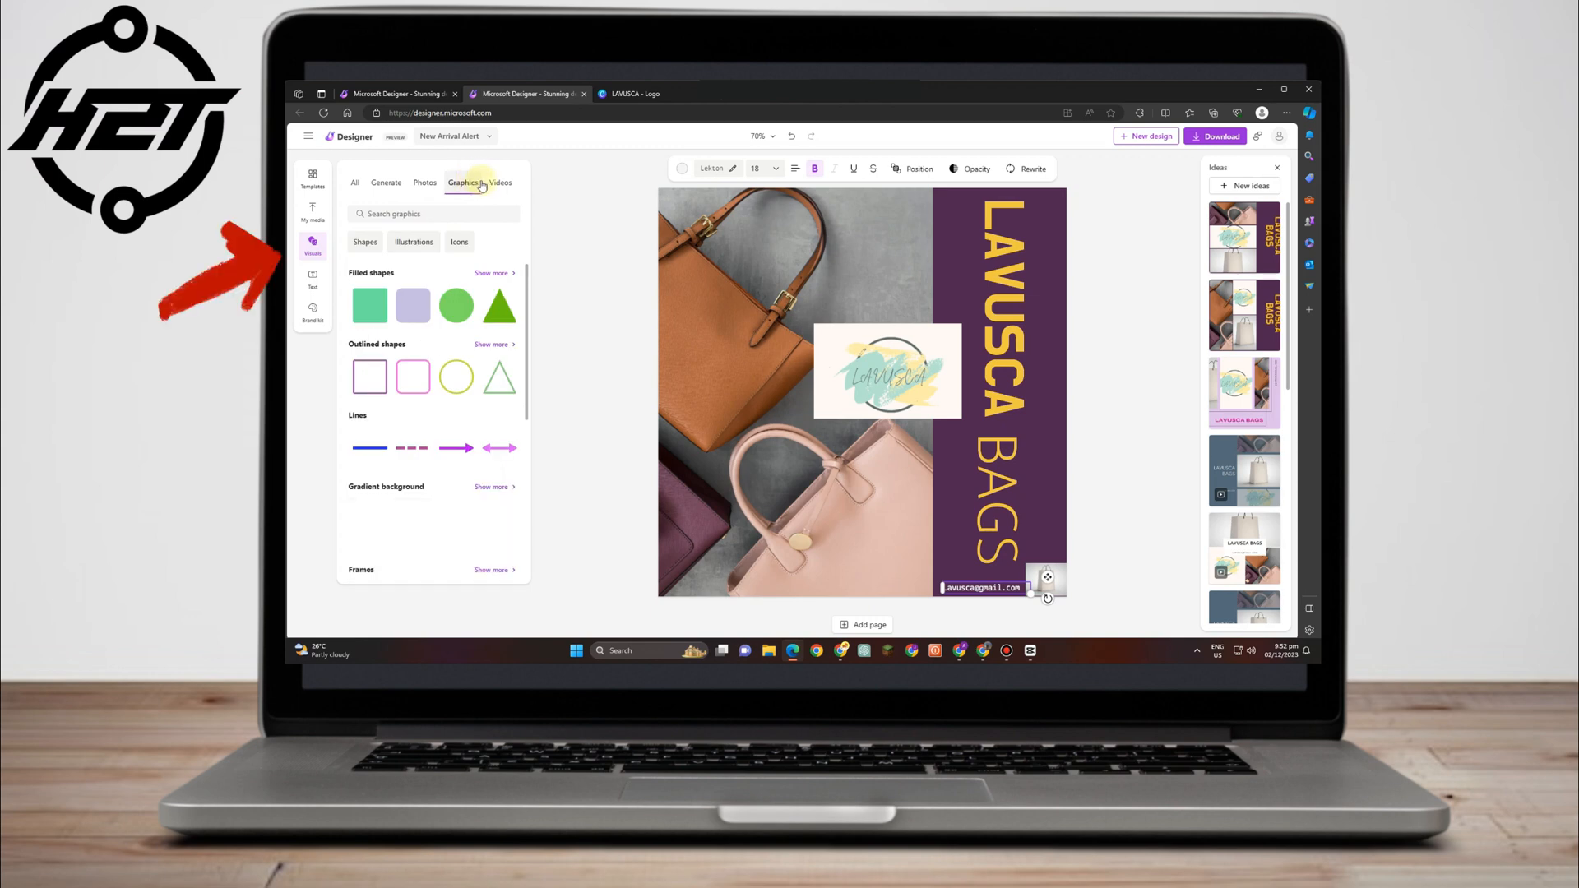
pyautogui.click(500, 182)
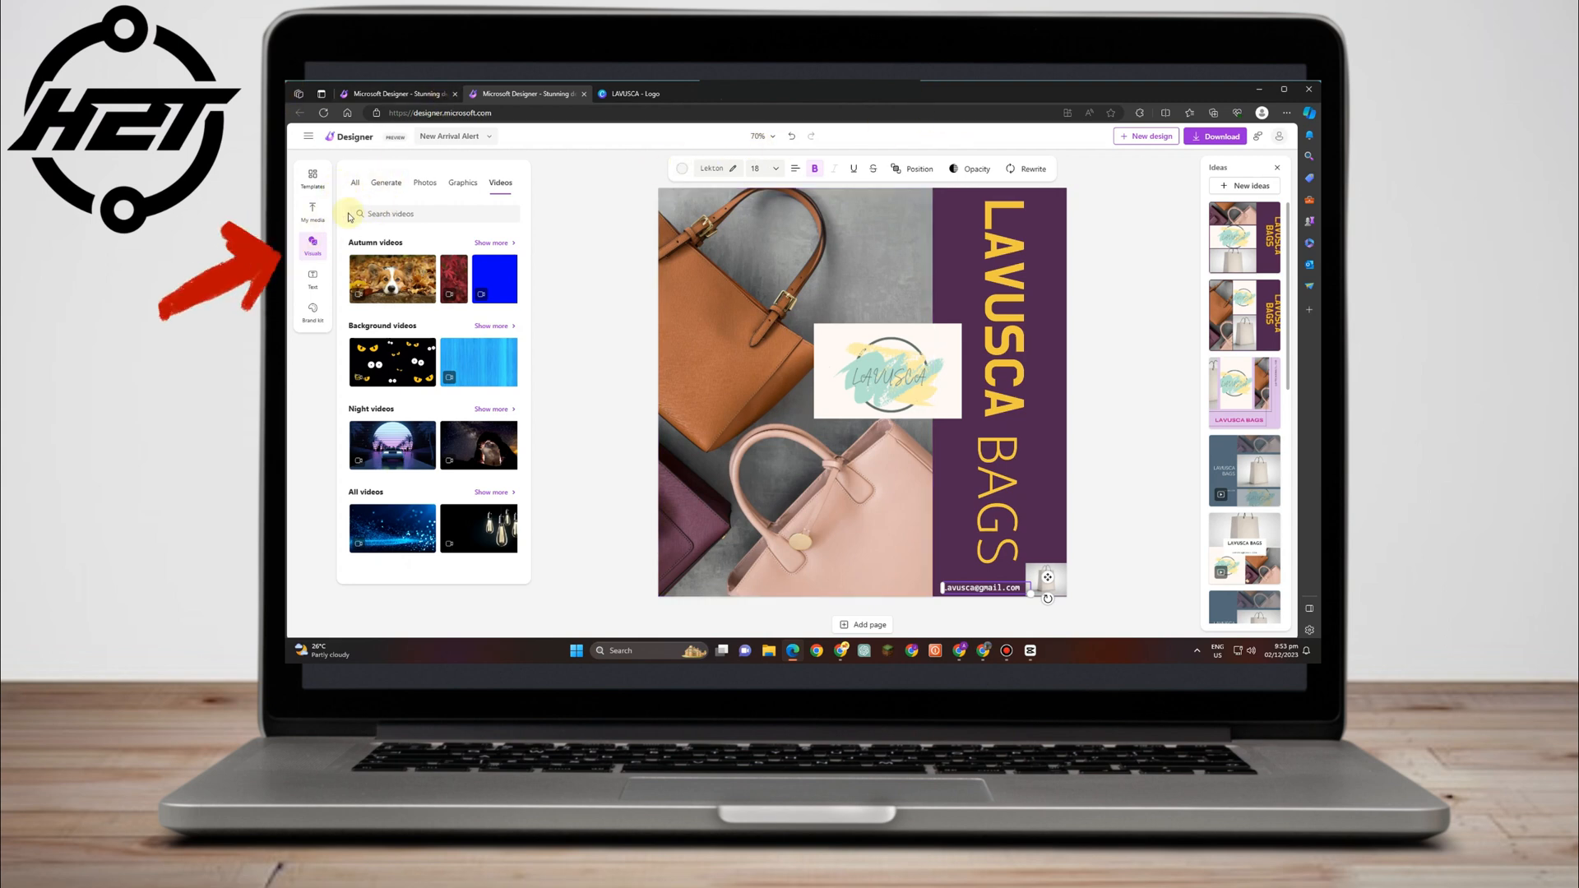
pyautogui.click(364, 192)
pyautogui.scroll(-5, 420, 309)
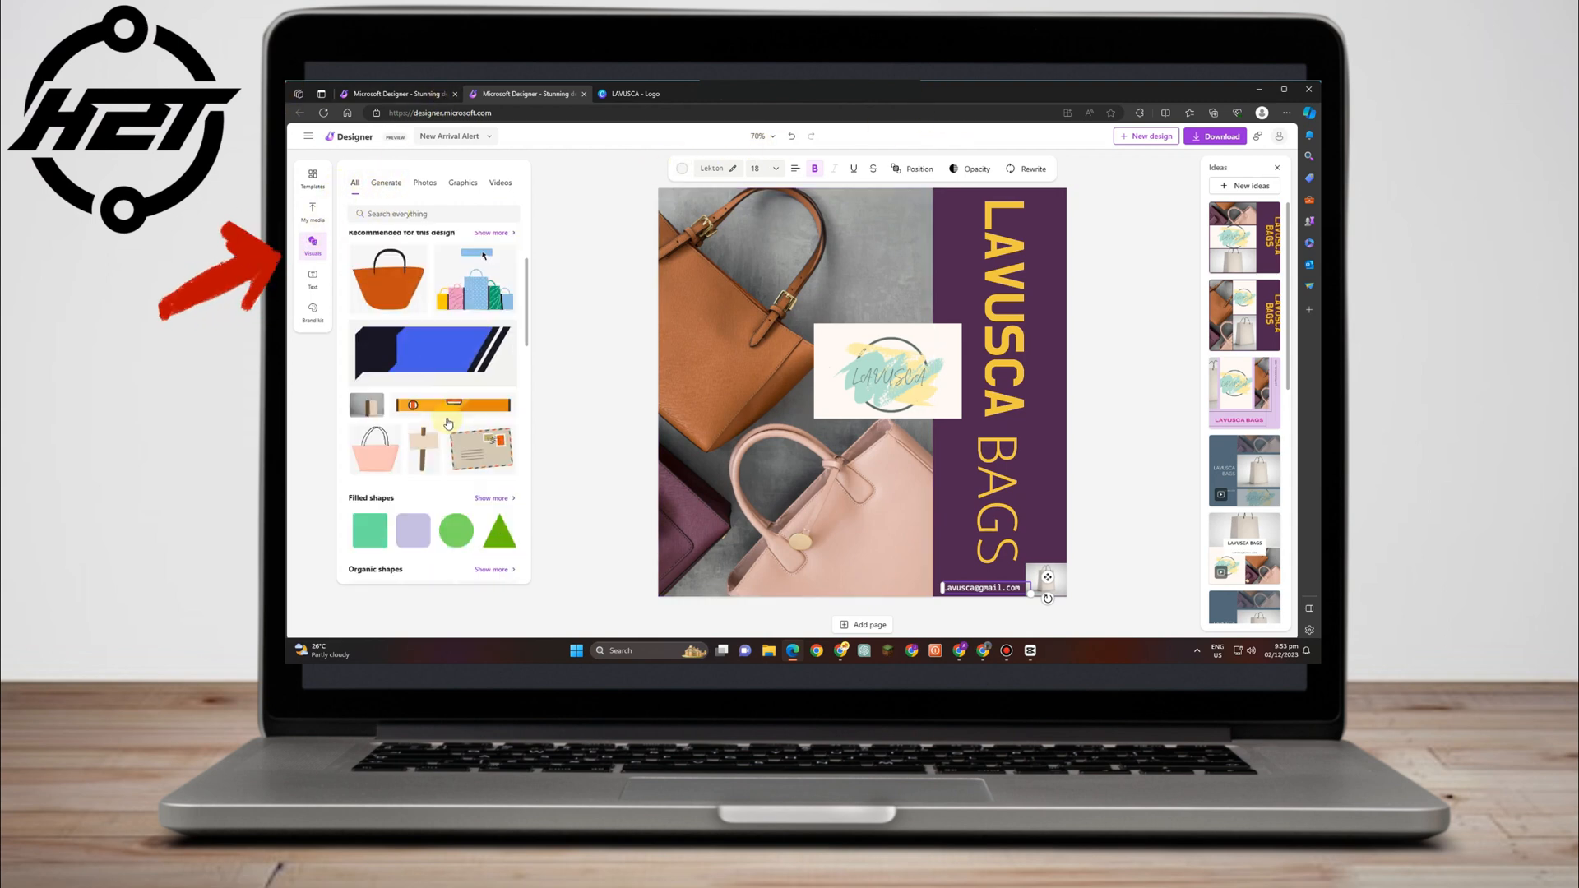
pyautogui.scroll(3, 419, 309)
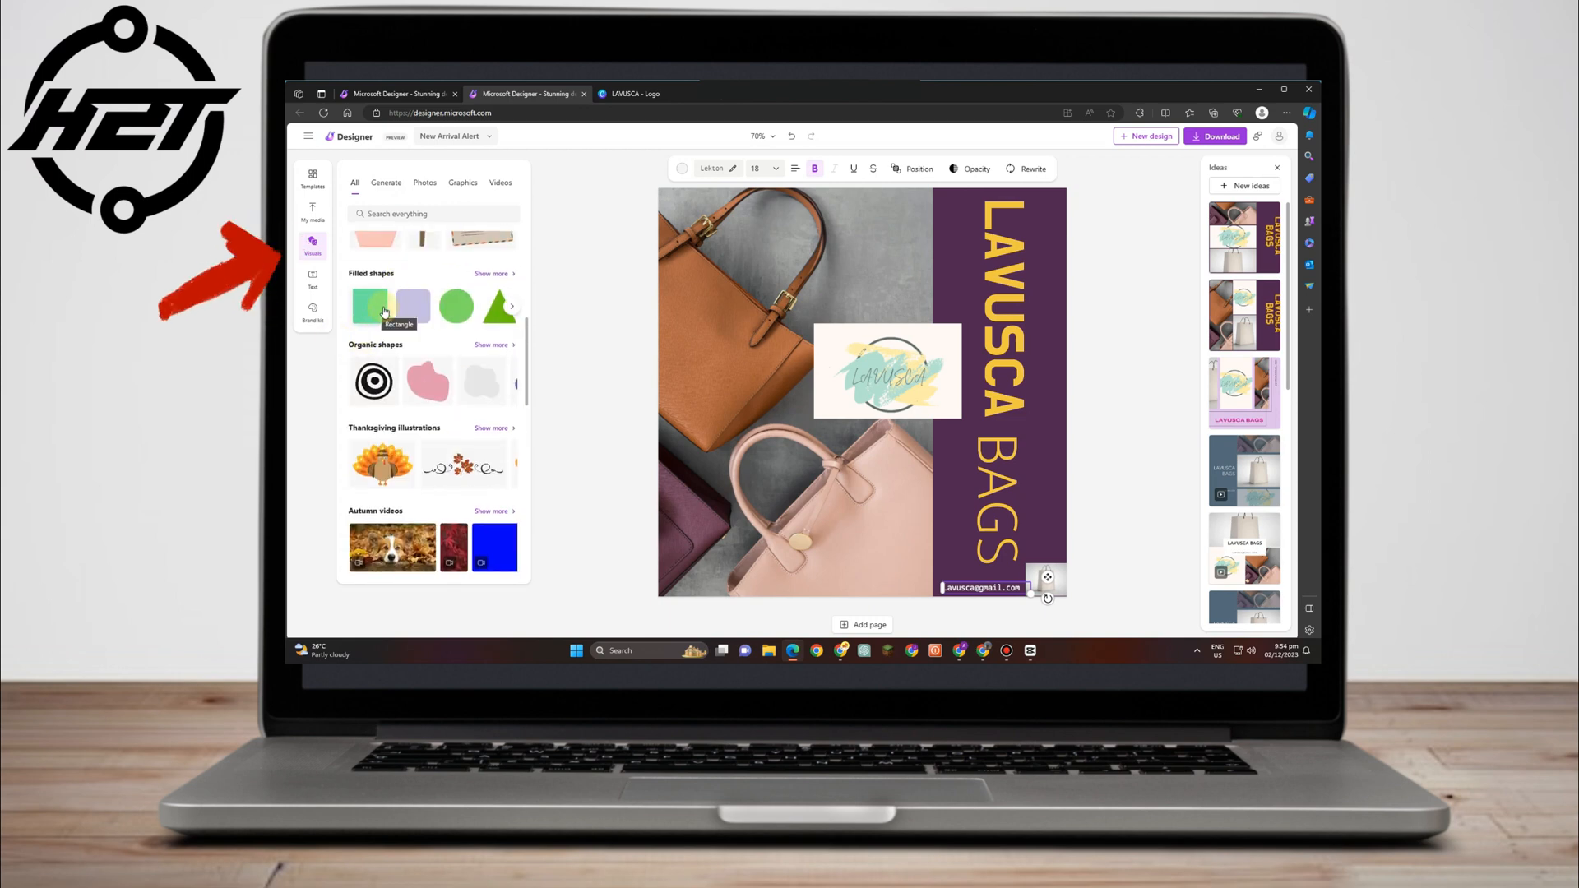
# Place a filled rectangle bar along the bottom edge and move the e-mail line and small bag image onto it.
pyautogui.click(414, 307)
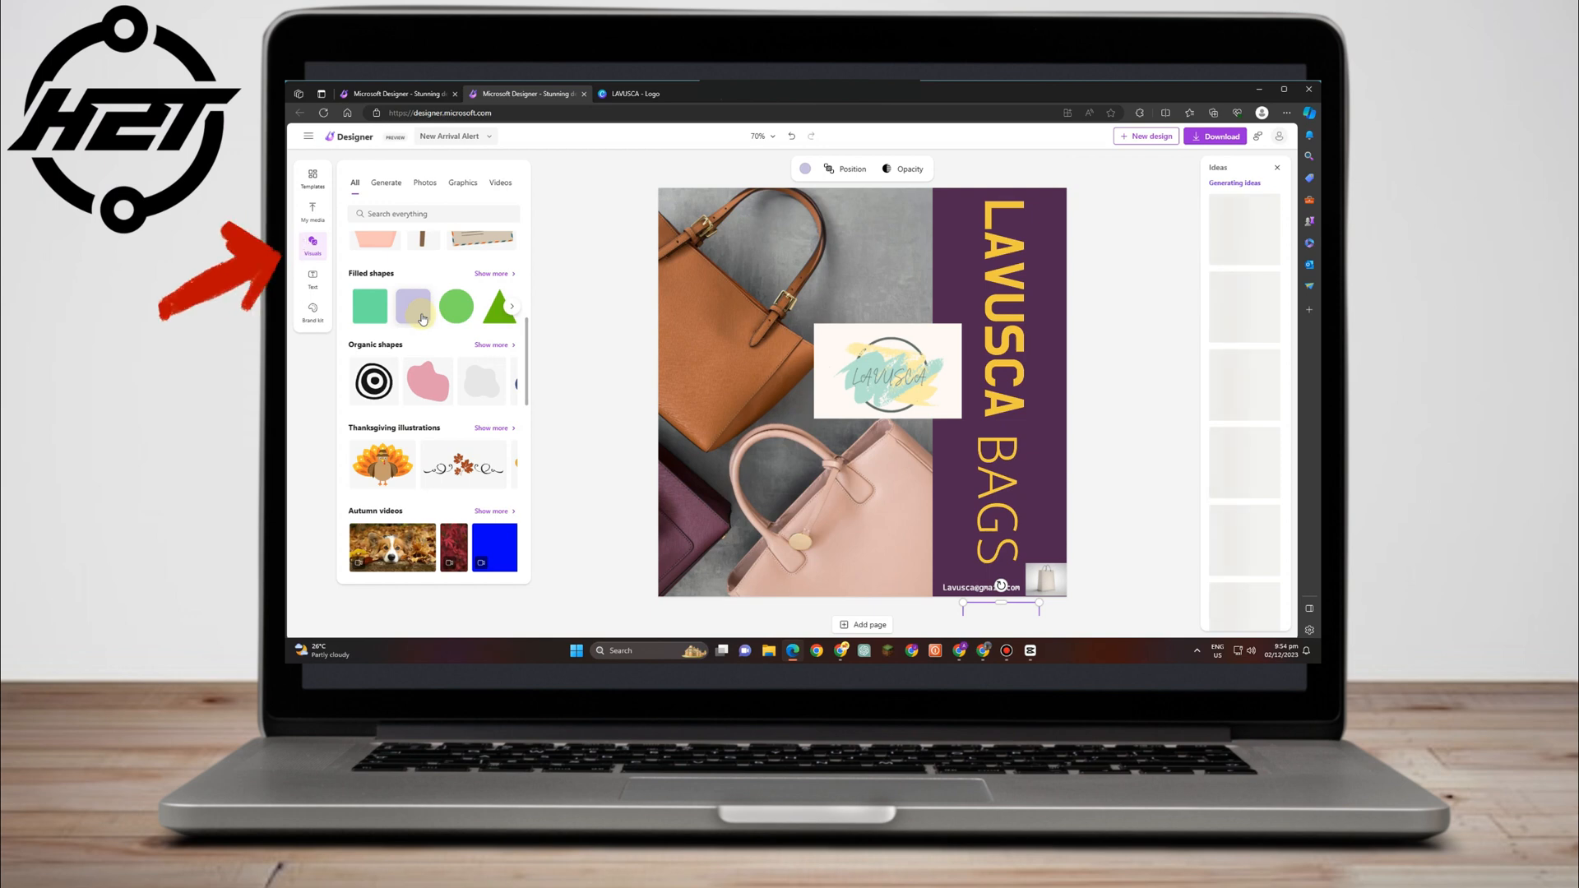
pyautogui.moveTo(426, 327); pyautogui.dragTo(724, 573)
pyautogui.moveTo(910, 573); pyautogui.dragTo(909, 579)
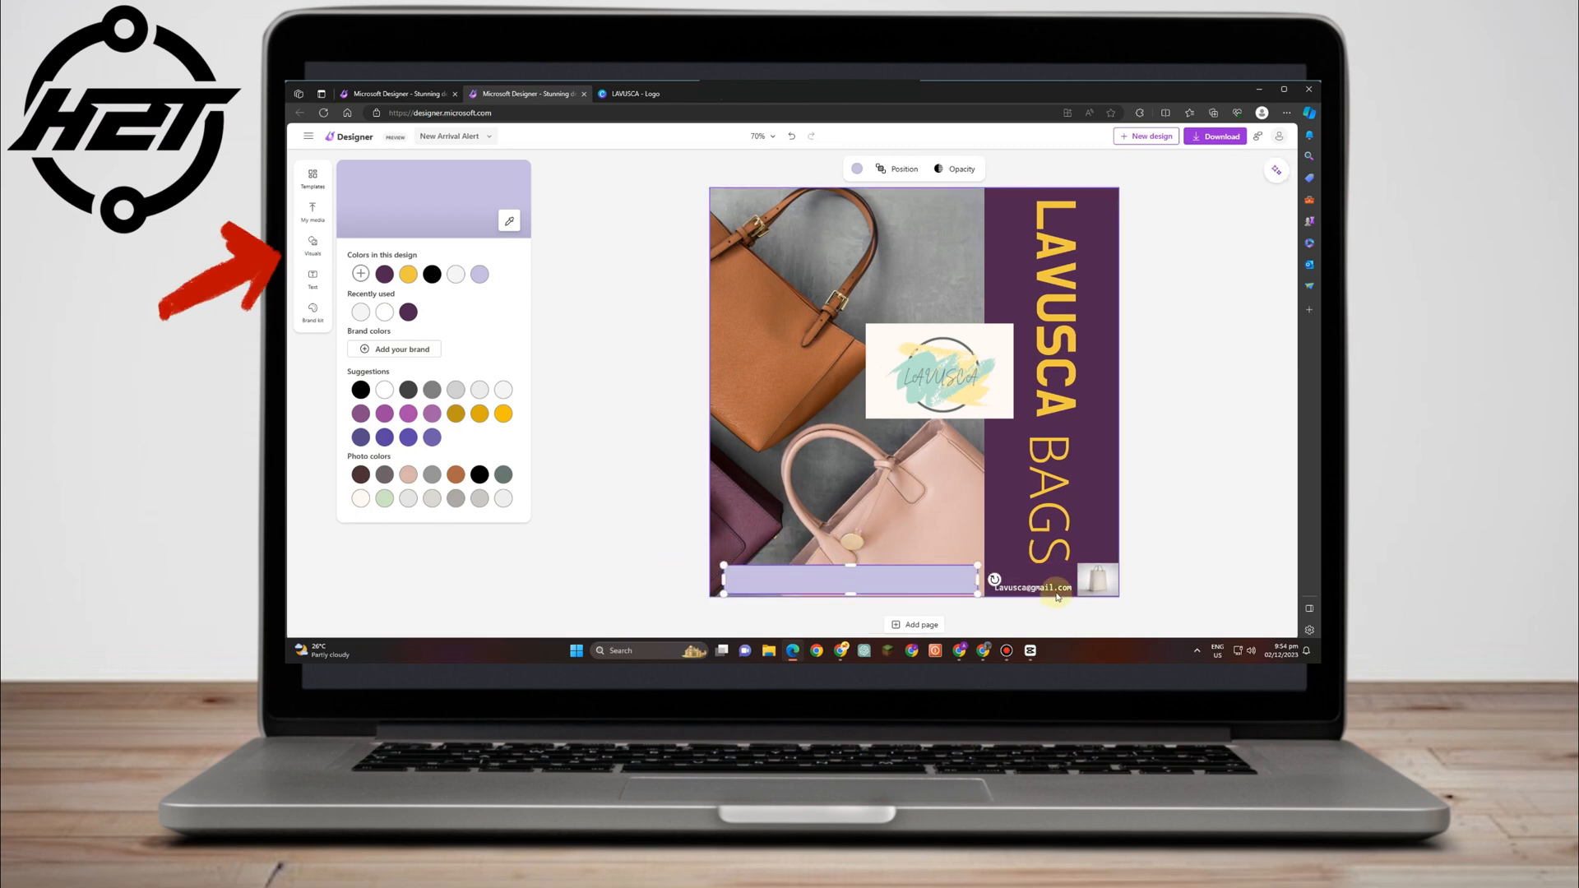
pyautogui.moveTo(1053, 588); pyautogui.dragTo(885, 590)
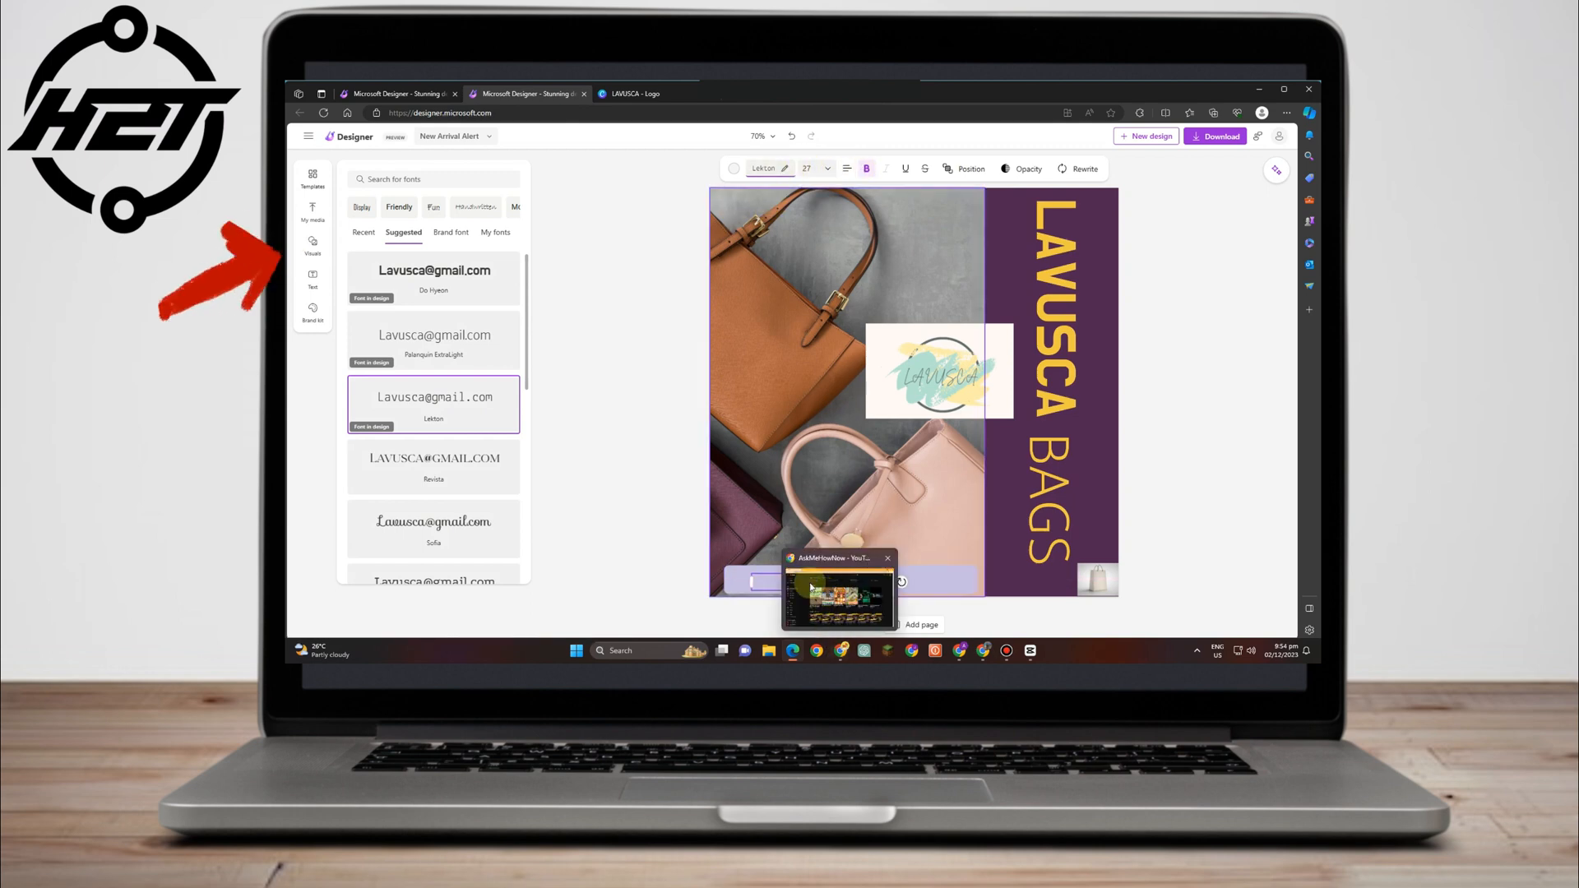
pyautogui.click(759, 578)
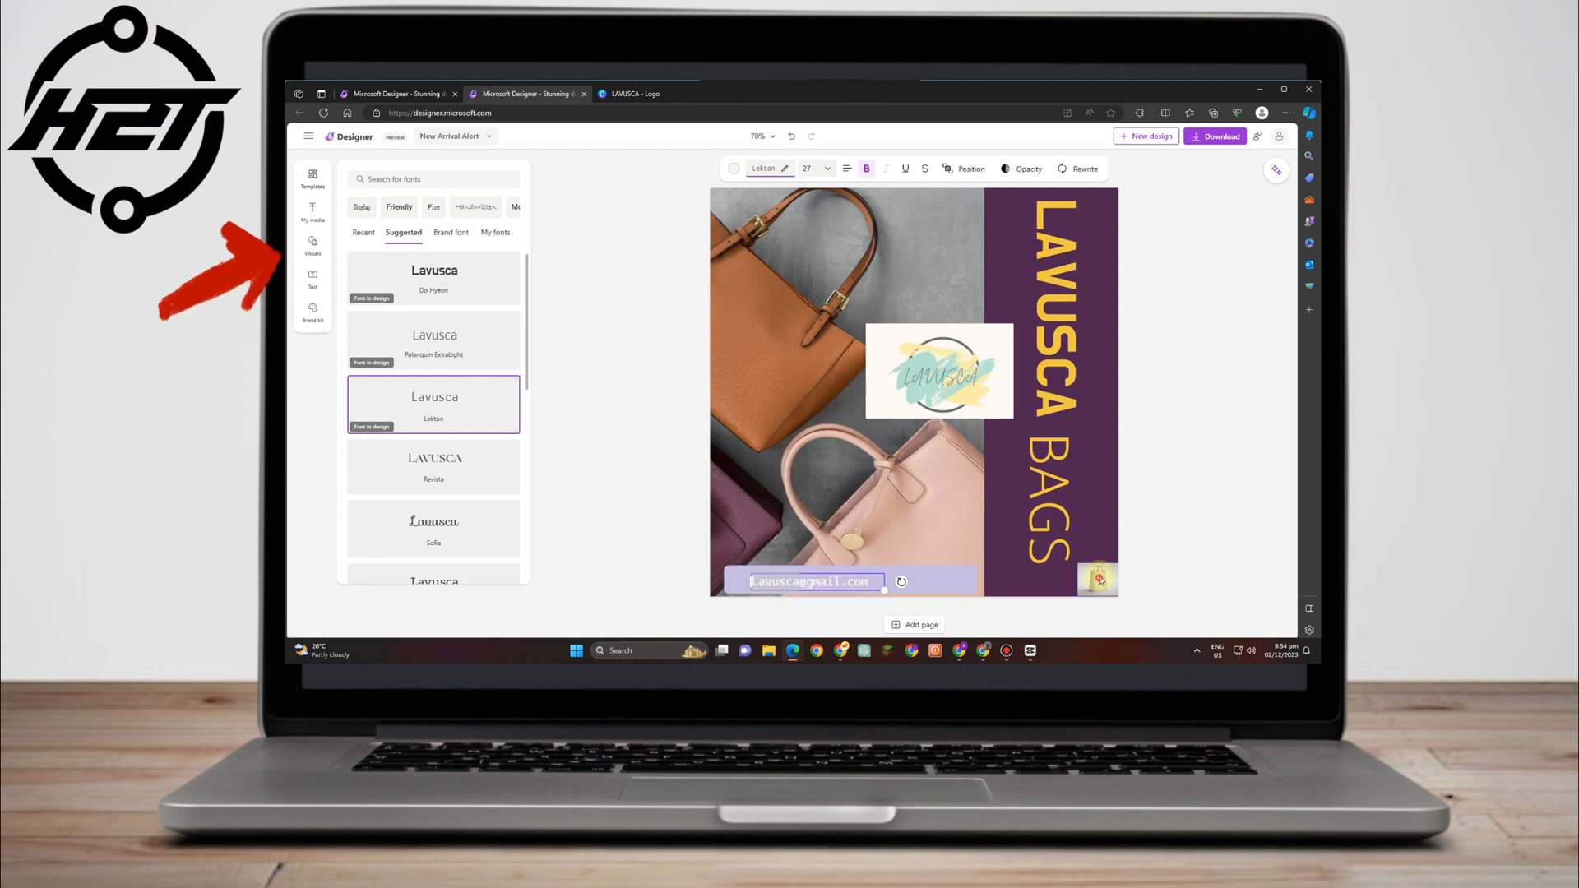
pyautogui.moveTo(1100, 580); pyautogui.dragTo(941, 575)
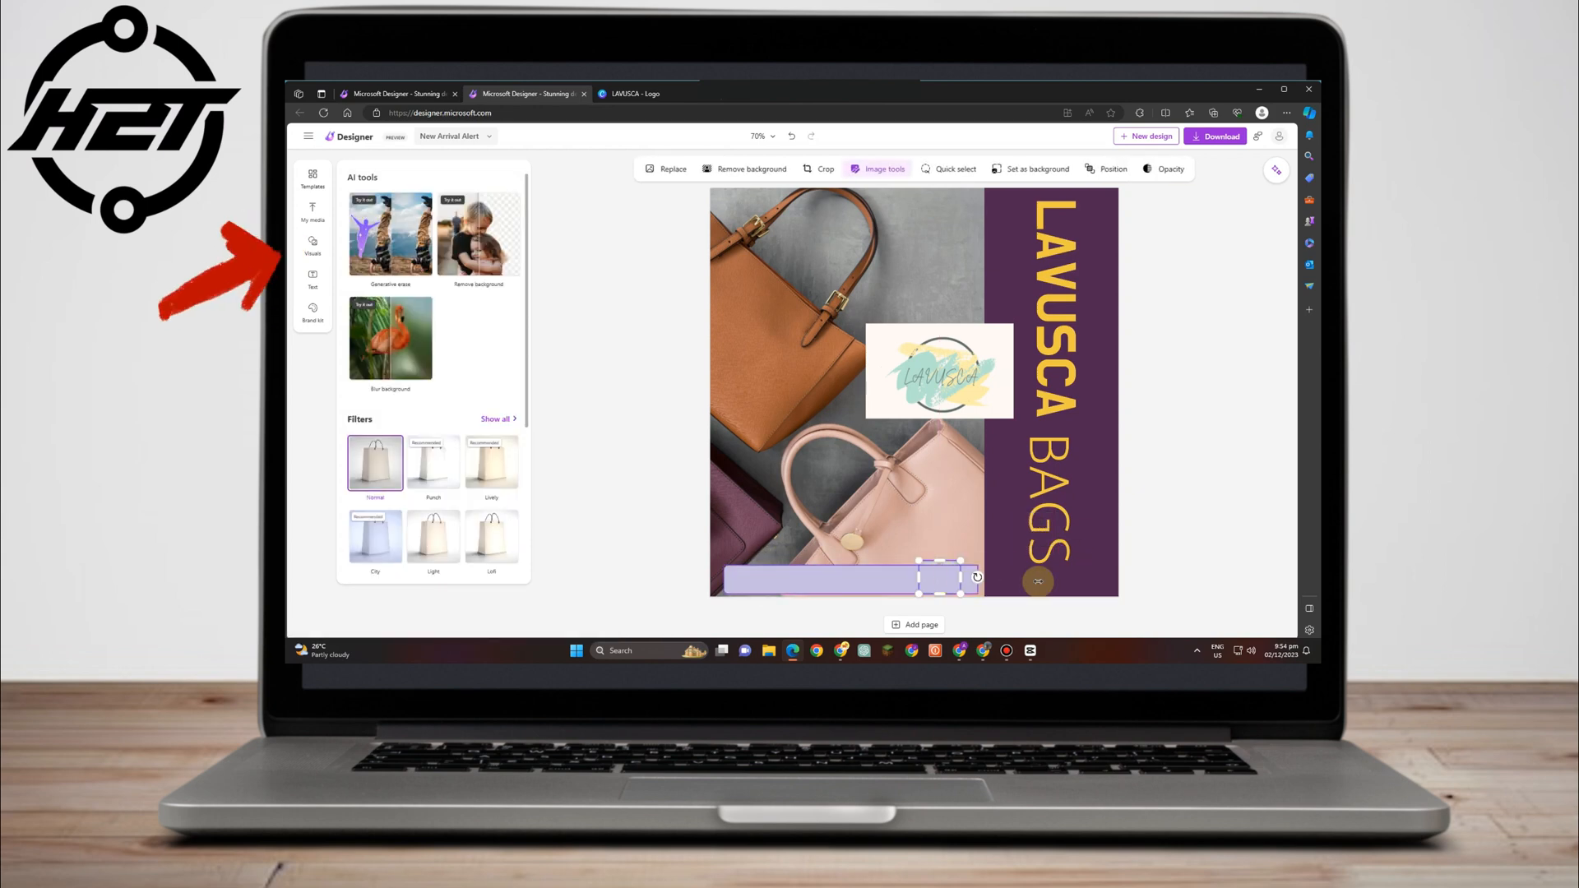
pyautogui.moveTo(938, 587)
pyautogui.mouseDown()
pyautogui.moveTo(1013, 620)
pyautogui.moveTo(1050, 571)
pyautogui.moveTo(944, 585)
pyautogui.mouseUp()
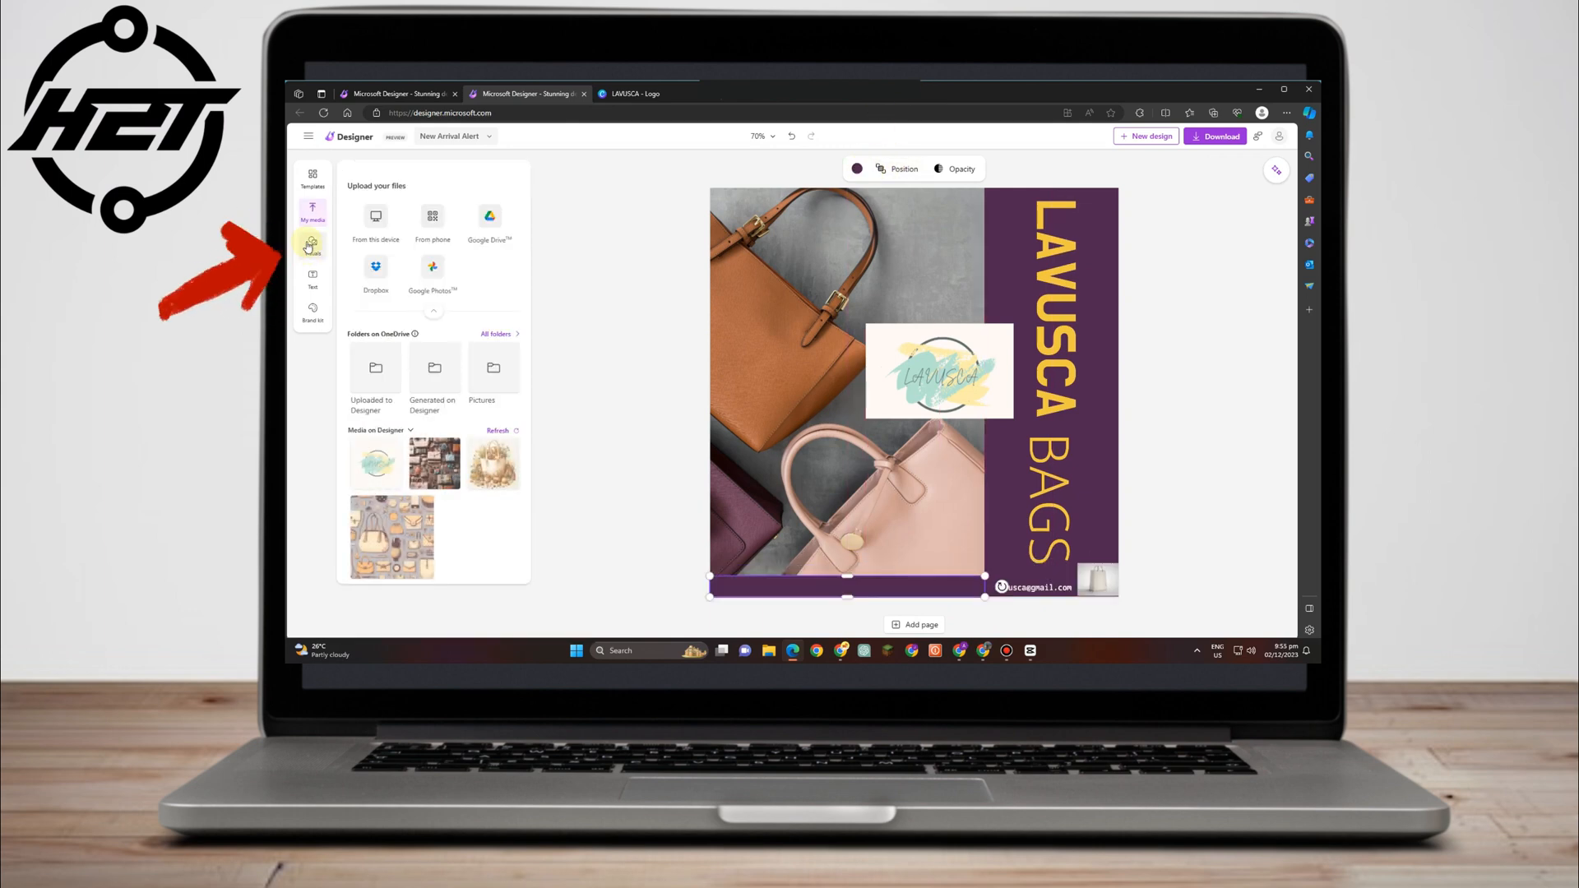
pyautogui.scroll(-3, 439, 307)
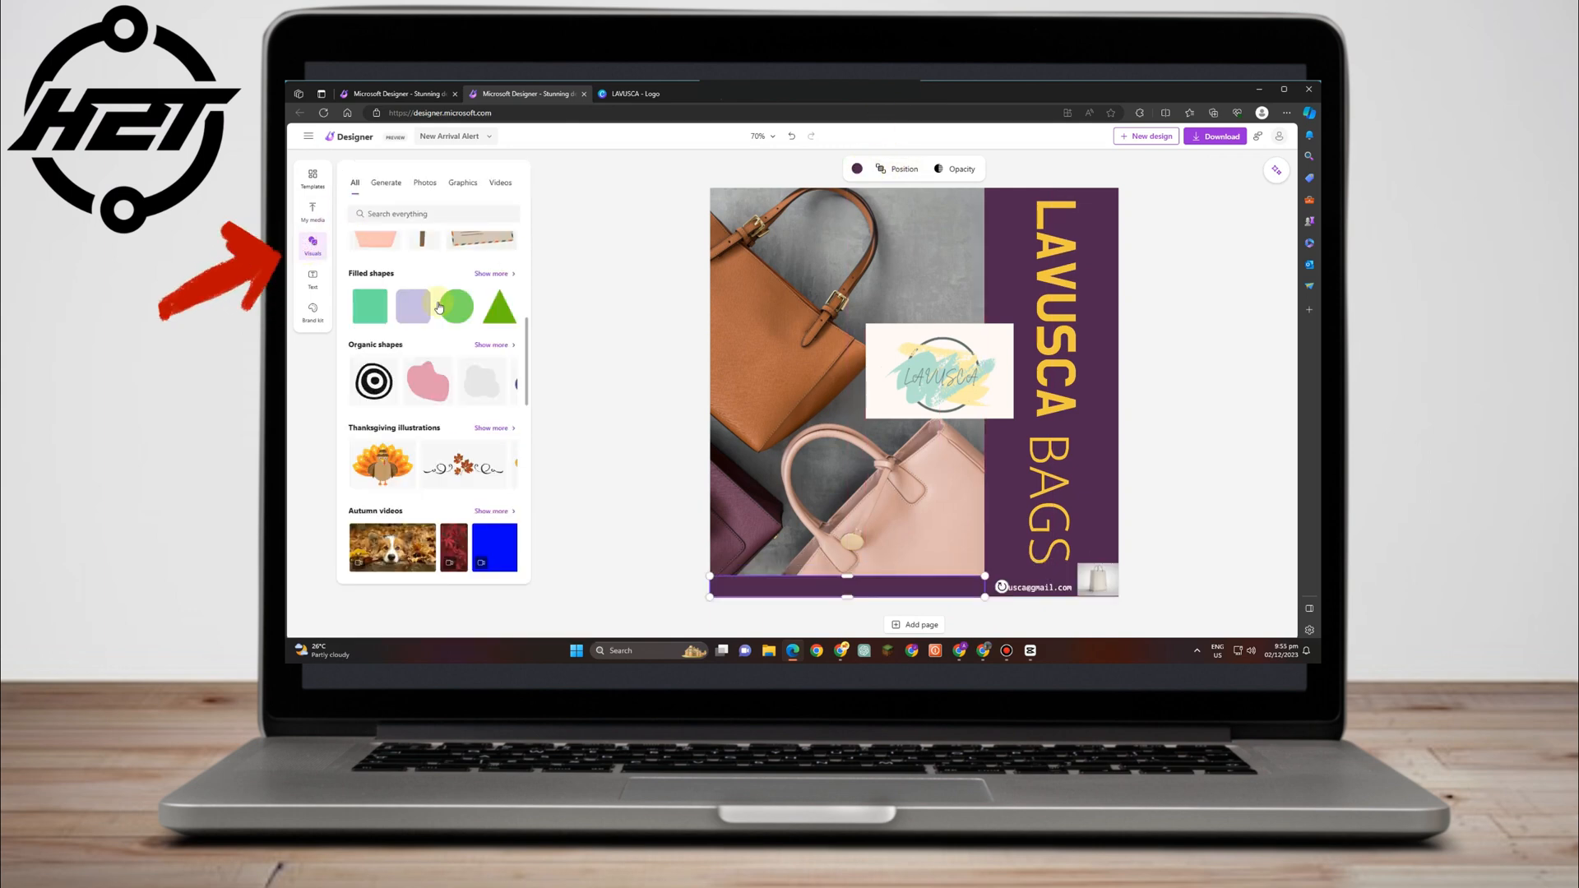
# Search stock photos for 'store' and drop a bag-shelf photo onto the design.
pyautogui.click(386, 183)
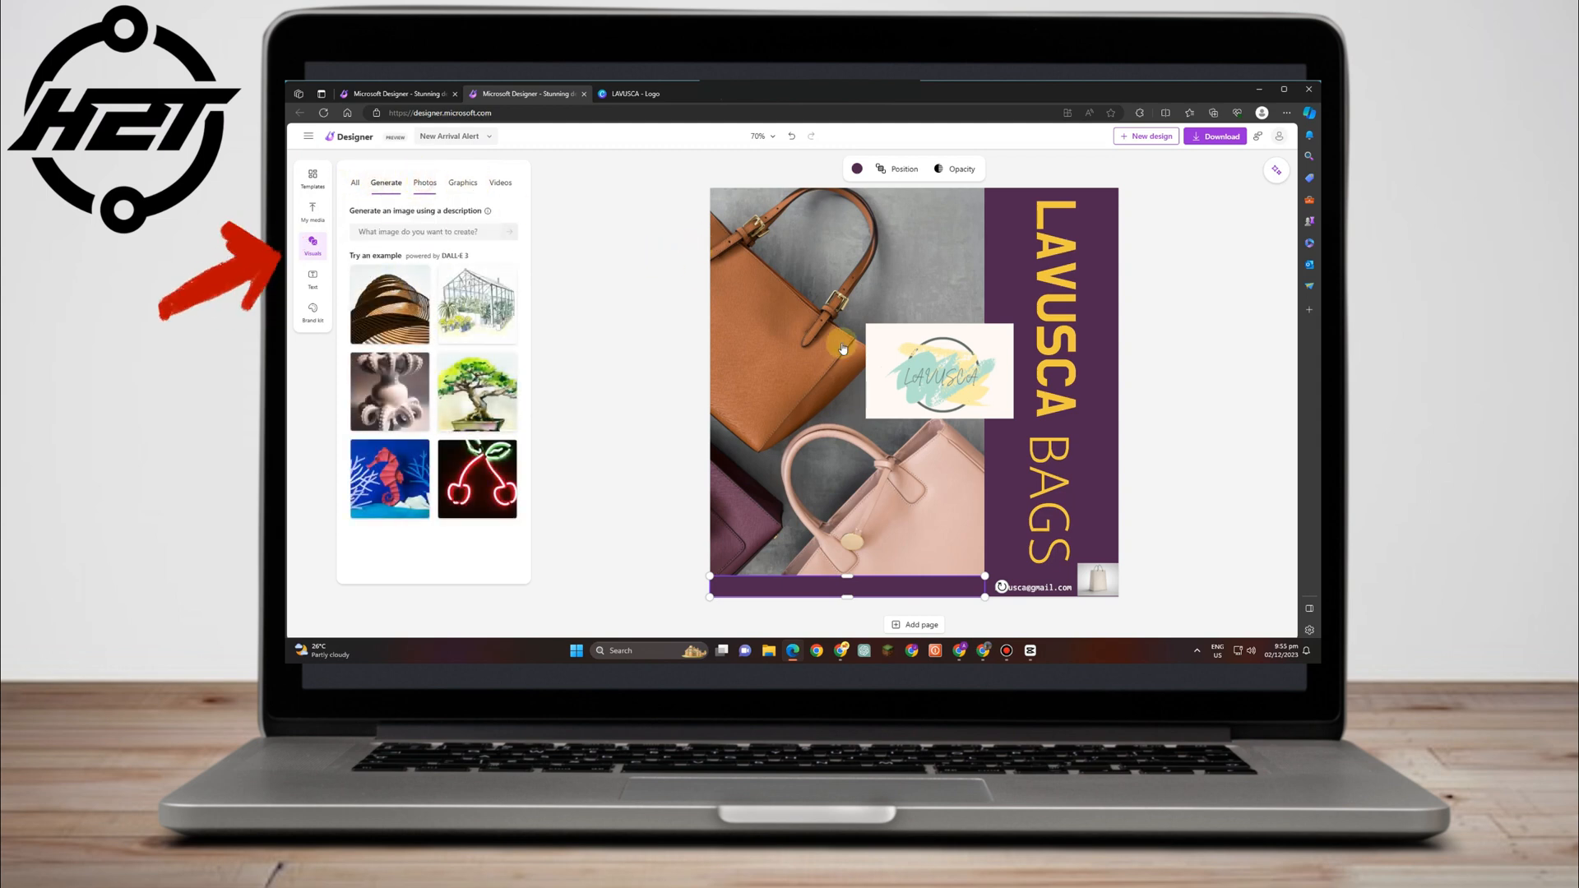
pyautogui.click(425, 182)
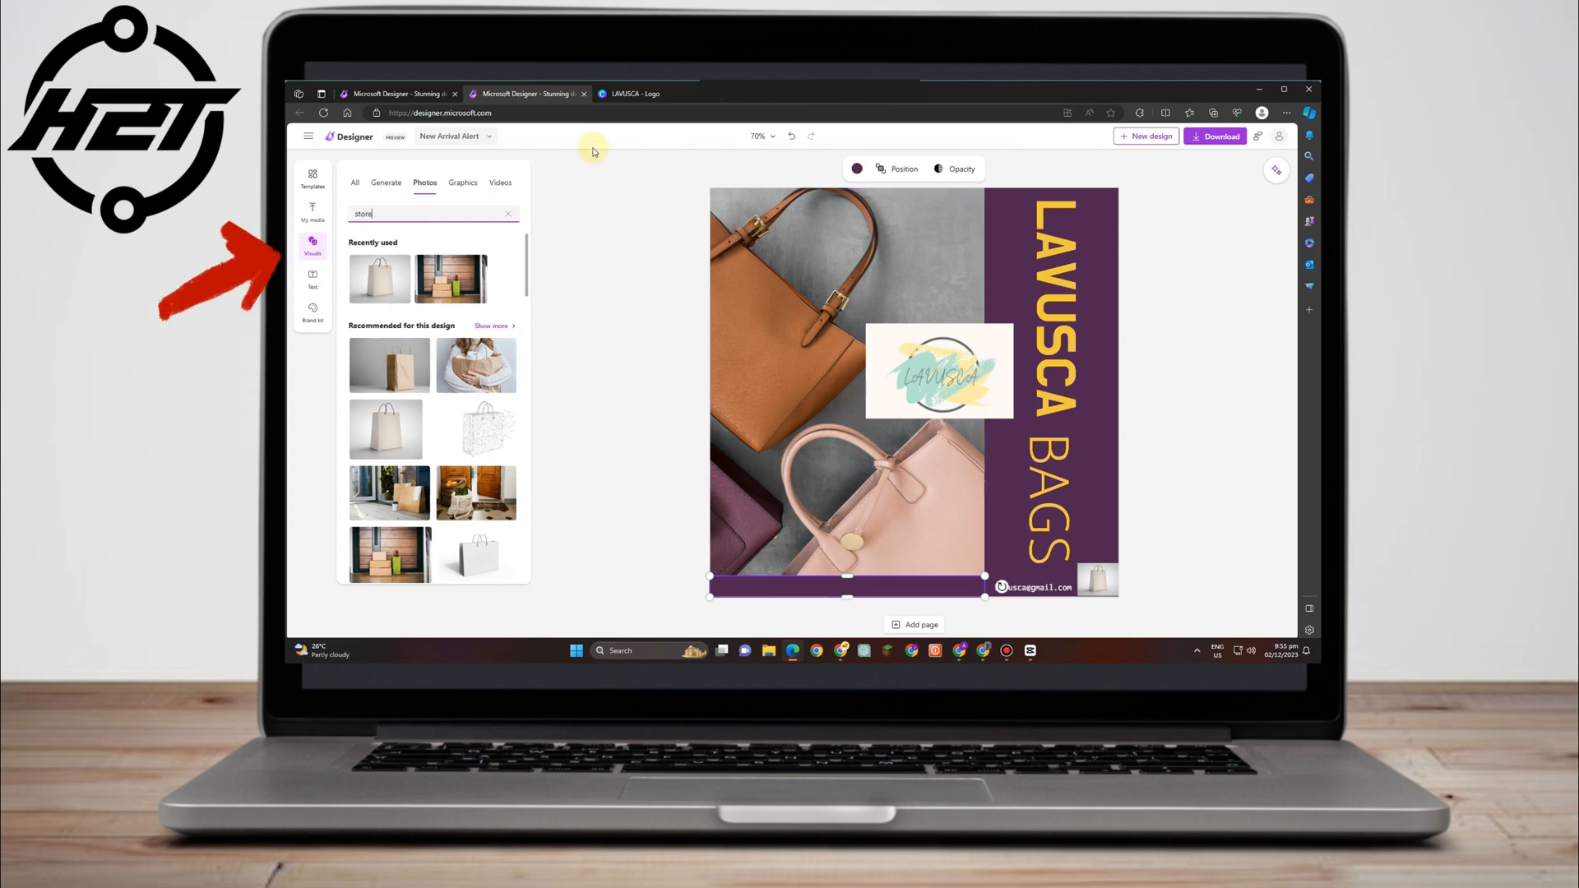
pyautogui.press('Return')
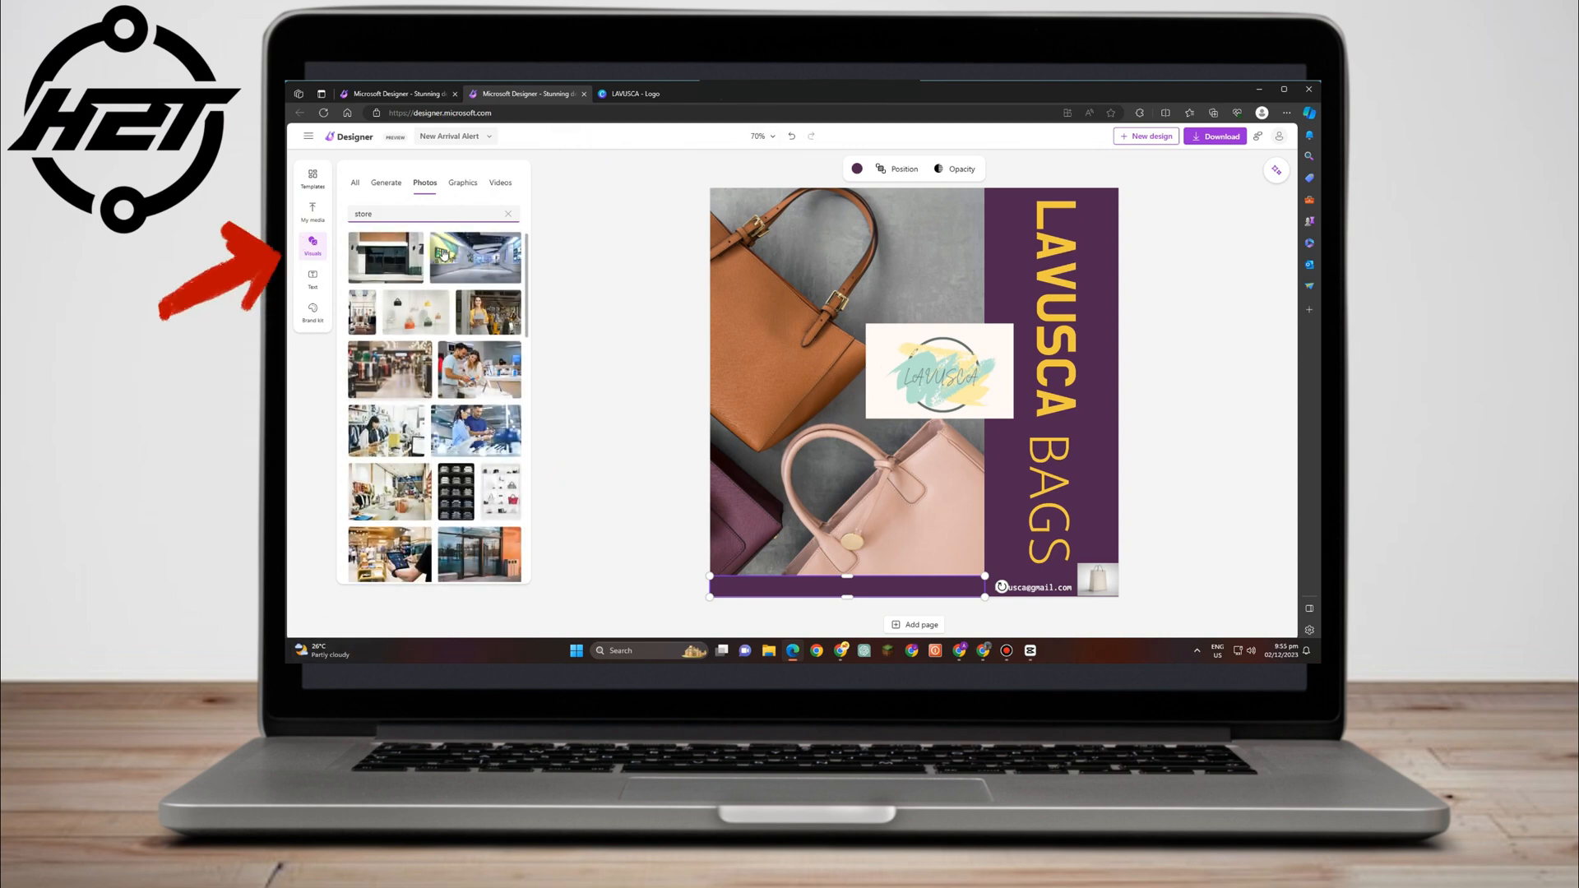
pyautogui.scroll(-2, 436, 411)
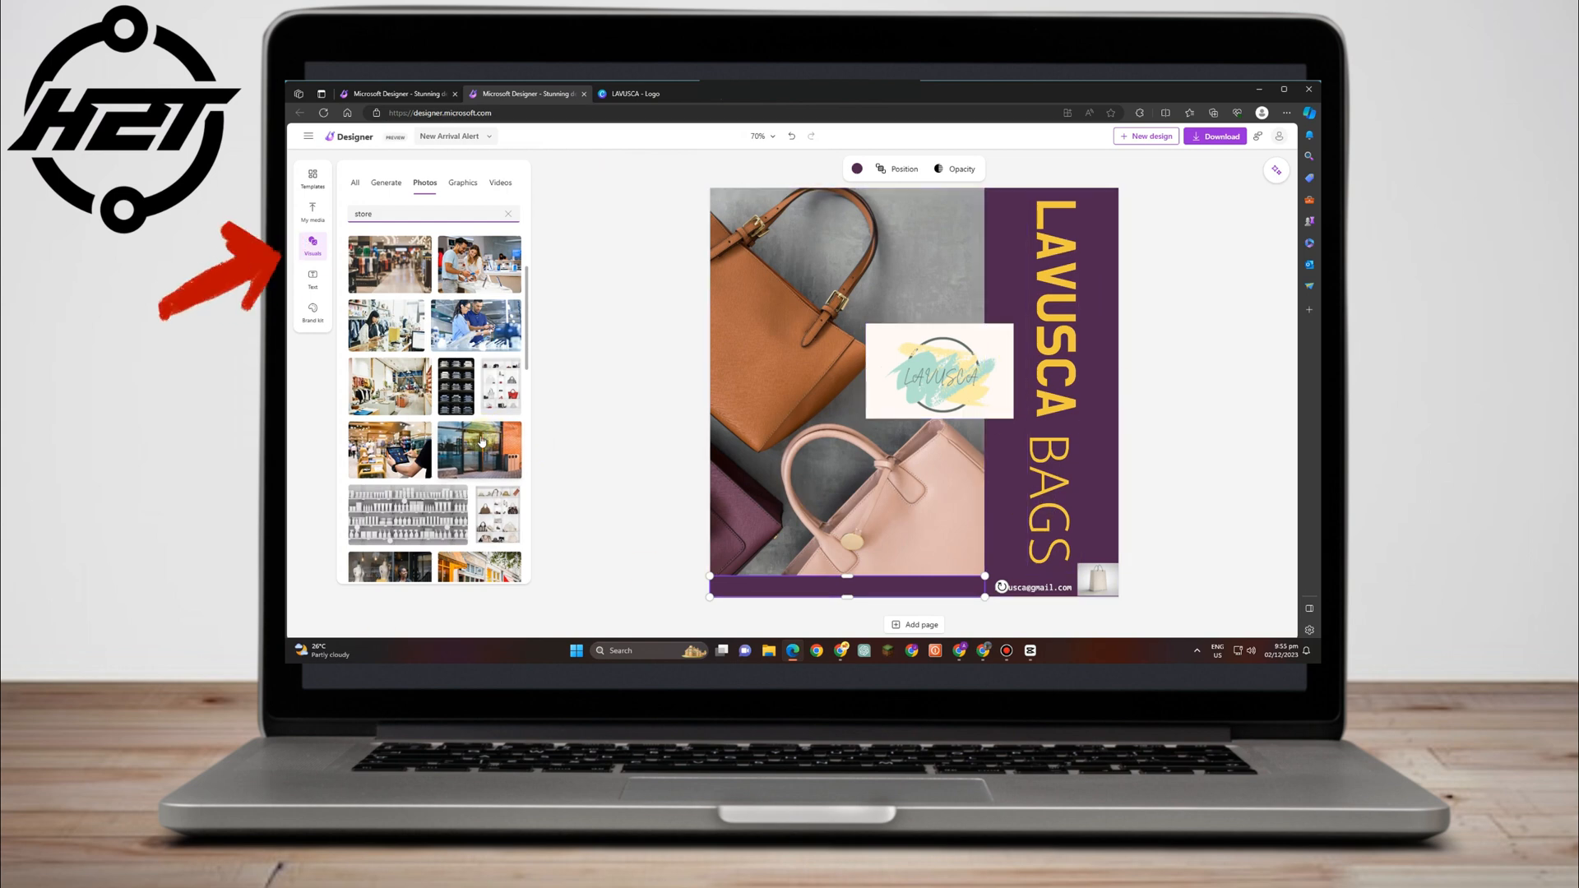
pyautogui.scroll(-3, 475, 450)
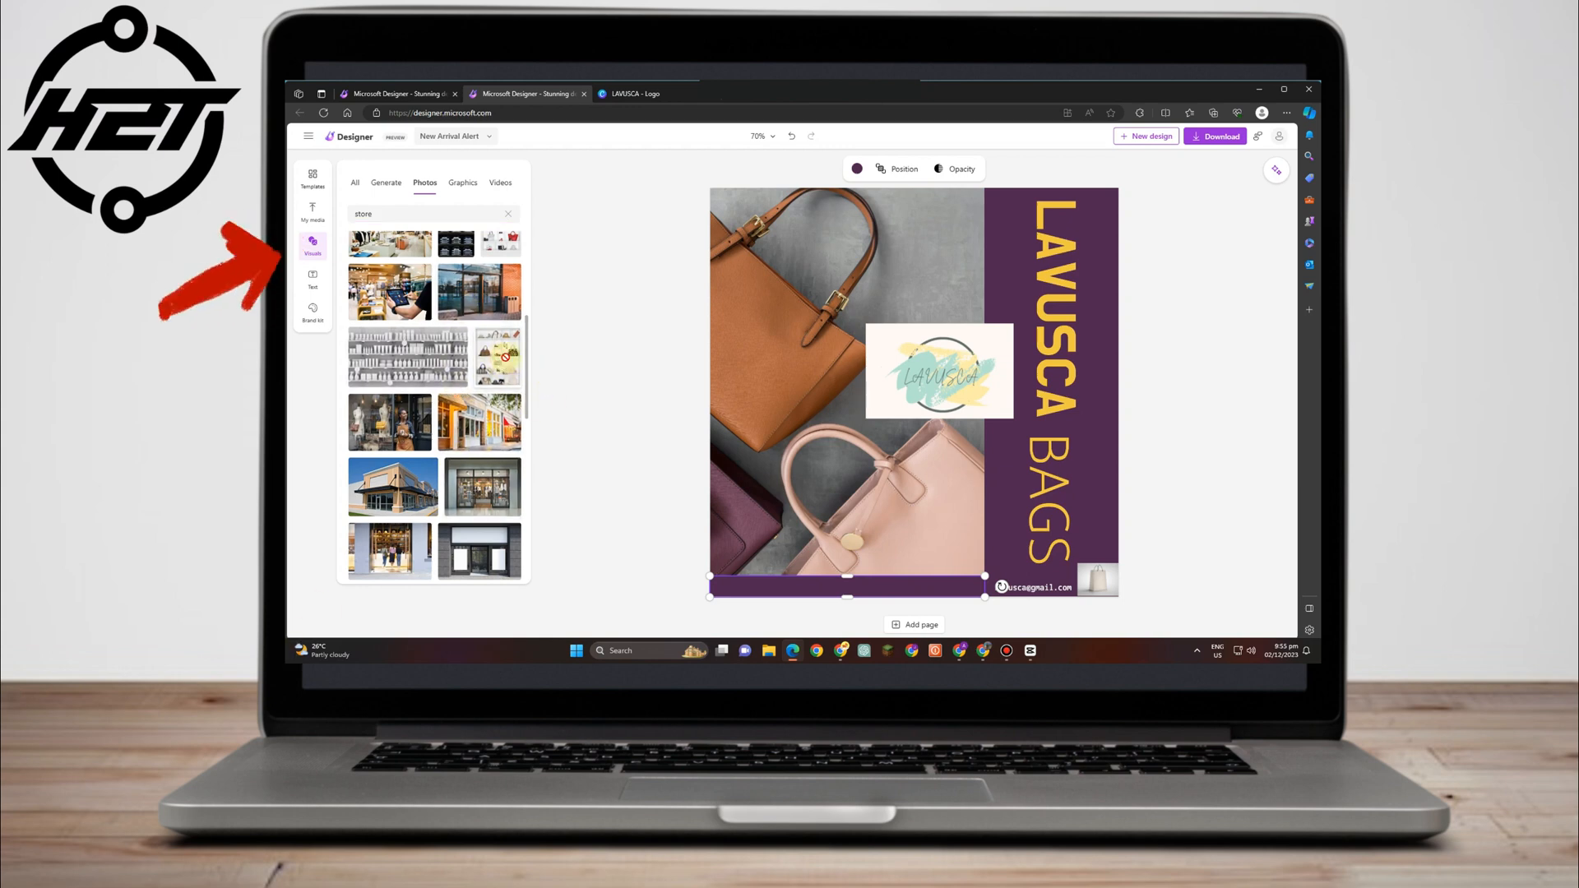
pyautogui.moveTo(502, 354); pyautogui.dragTo(823, 559)
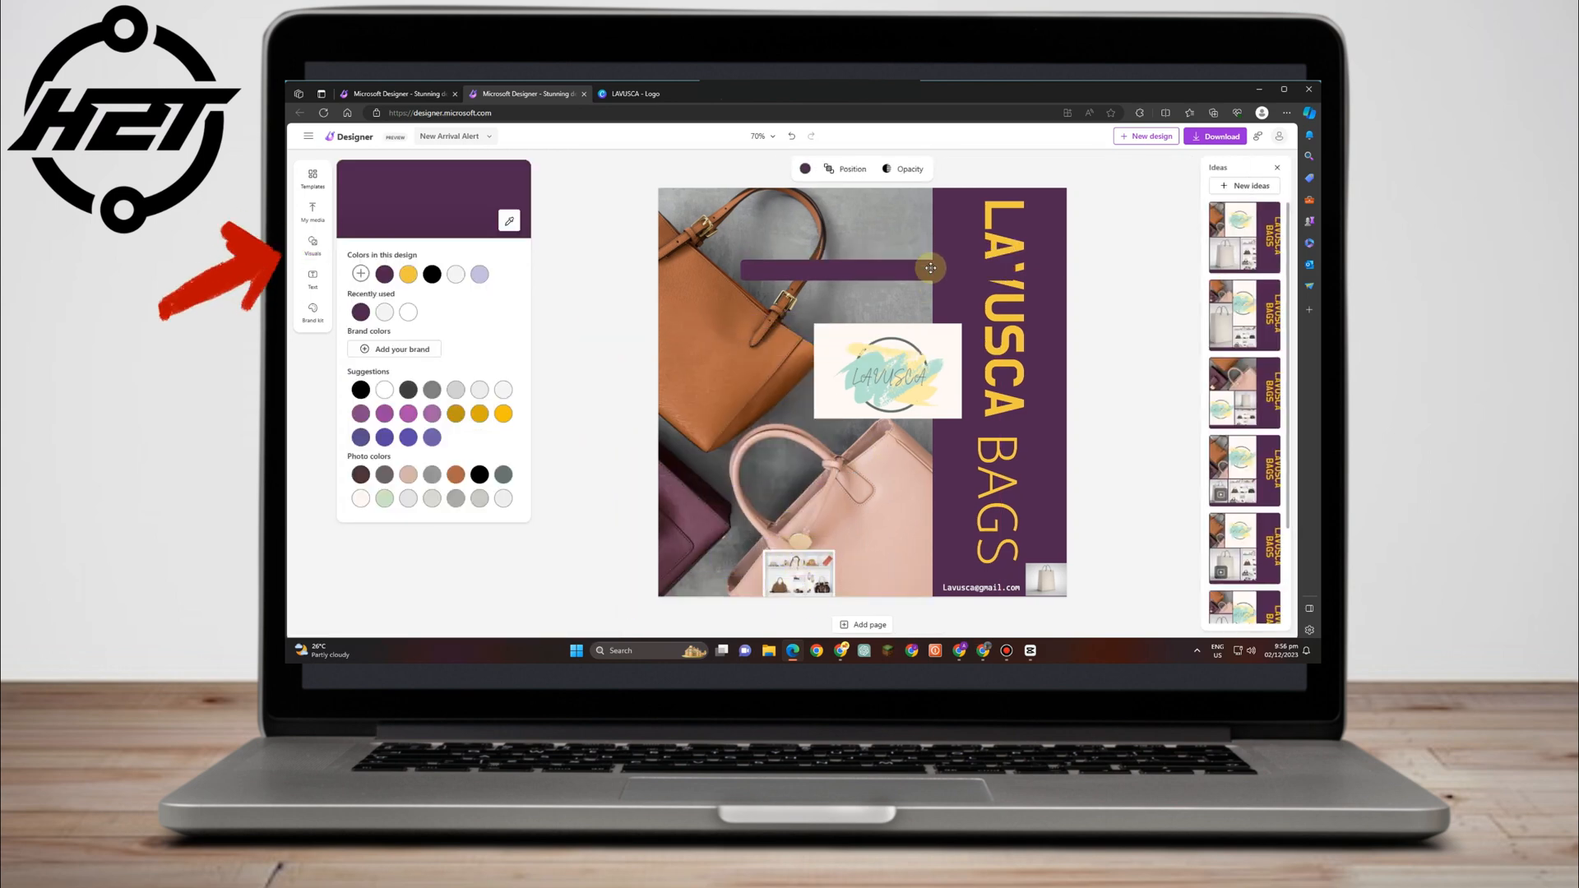
# Move the purple bar to the bottom edge, nudge LAVUSCA BAGS left, and lower the store photo into the band.
pyautogui.click(930, 268)
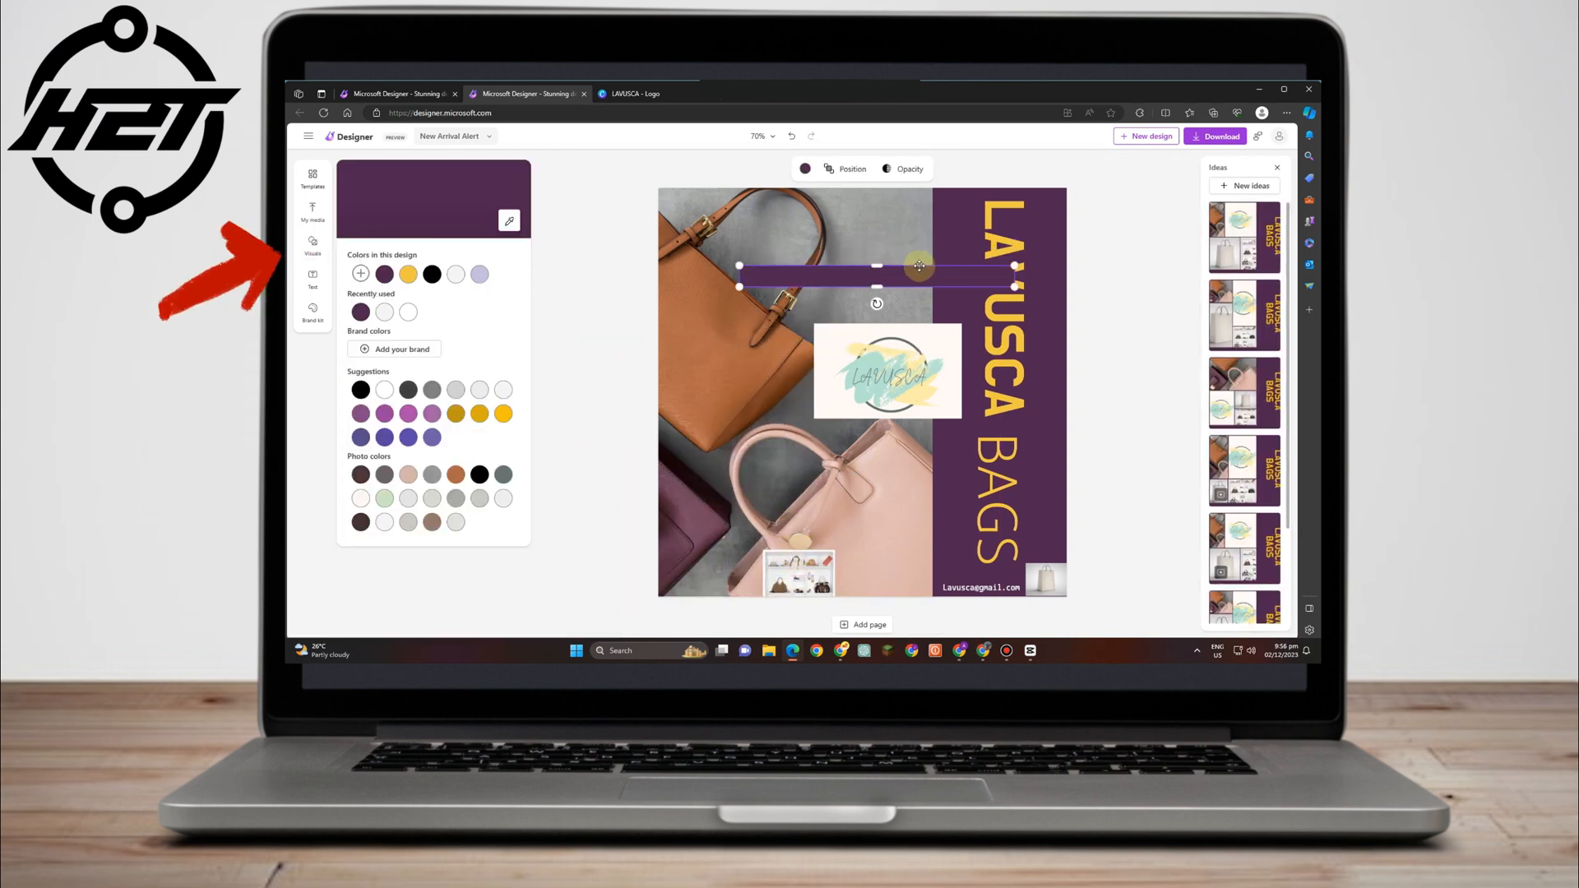
pyautogui.moveTo(896, 280); pyautogui.dragTo(1064, 198)
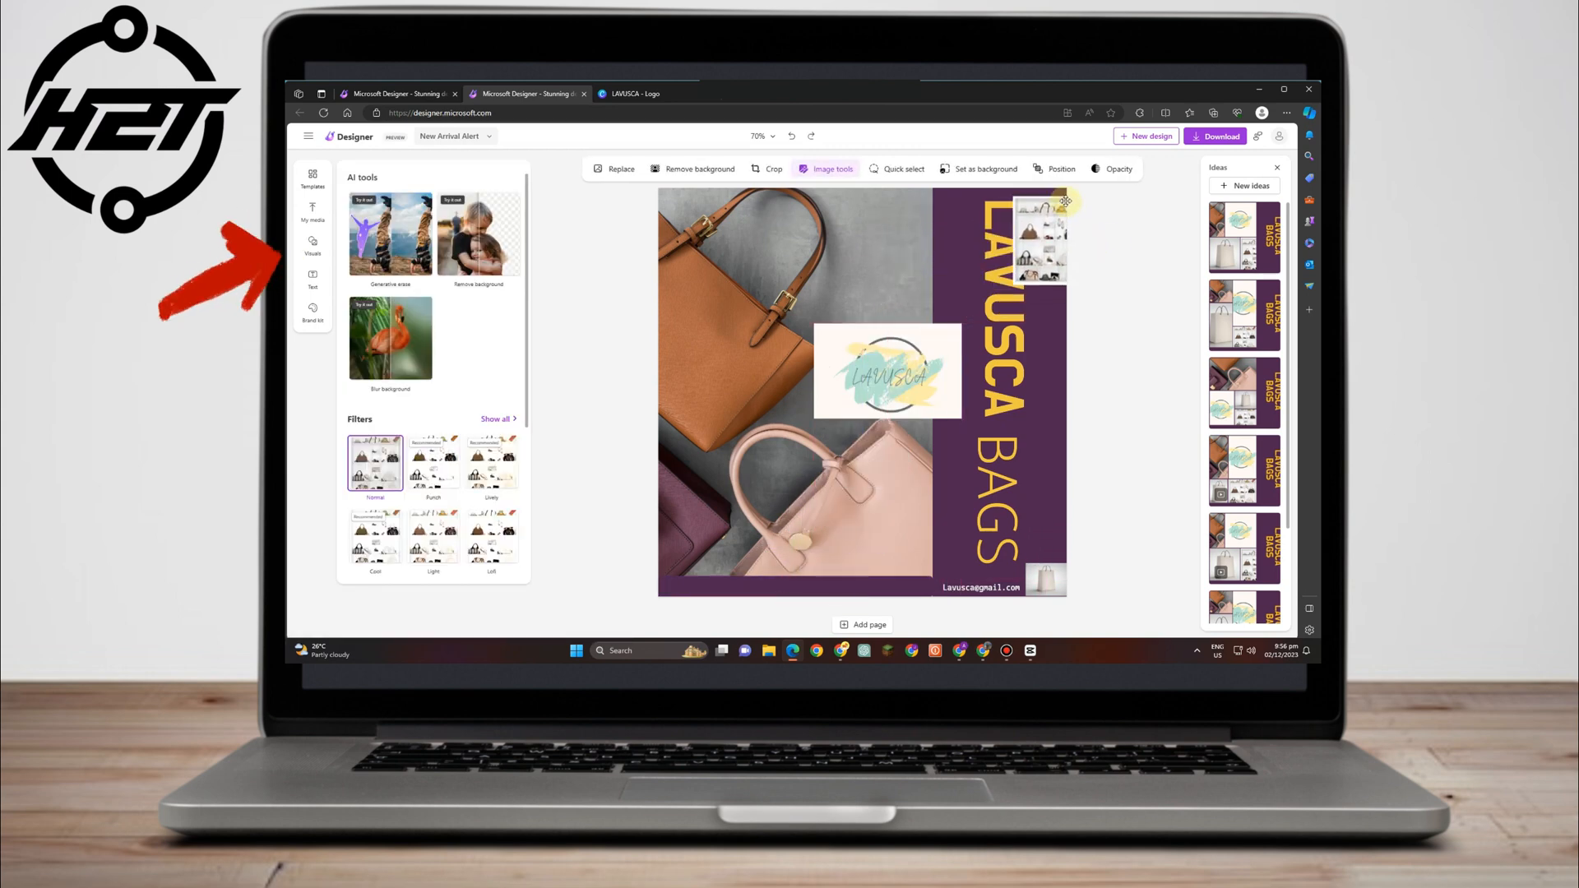
pyautogui.click(998, 335)
pyautogui.moveTo(998, 336); pyautogui.dragTo(971, 337)
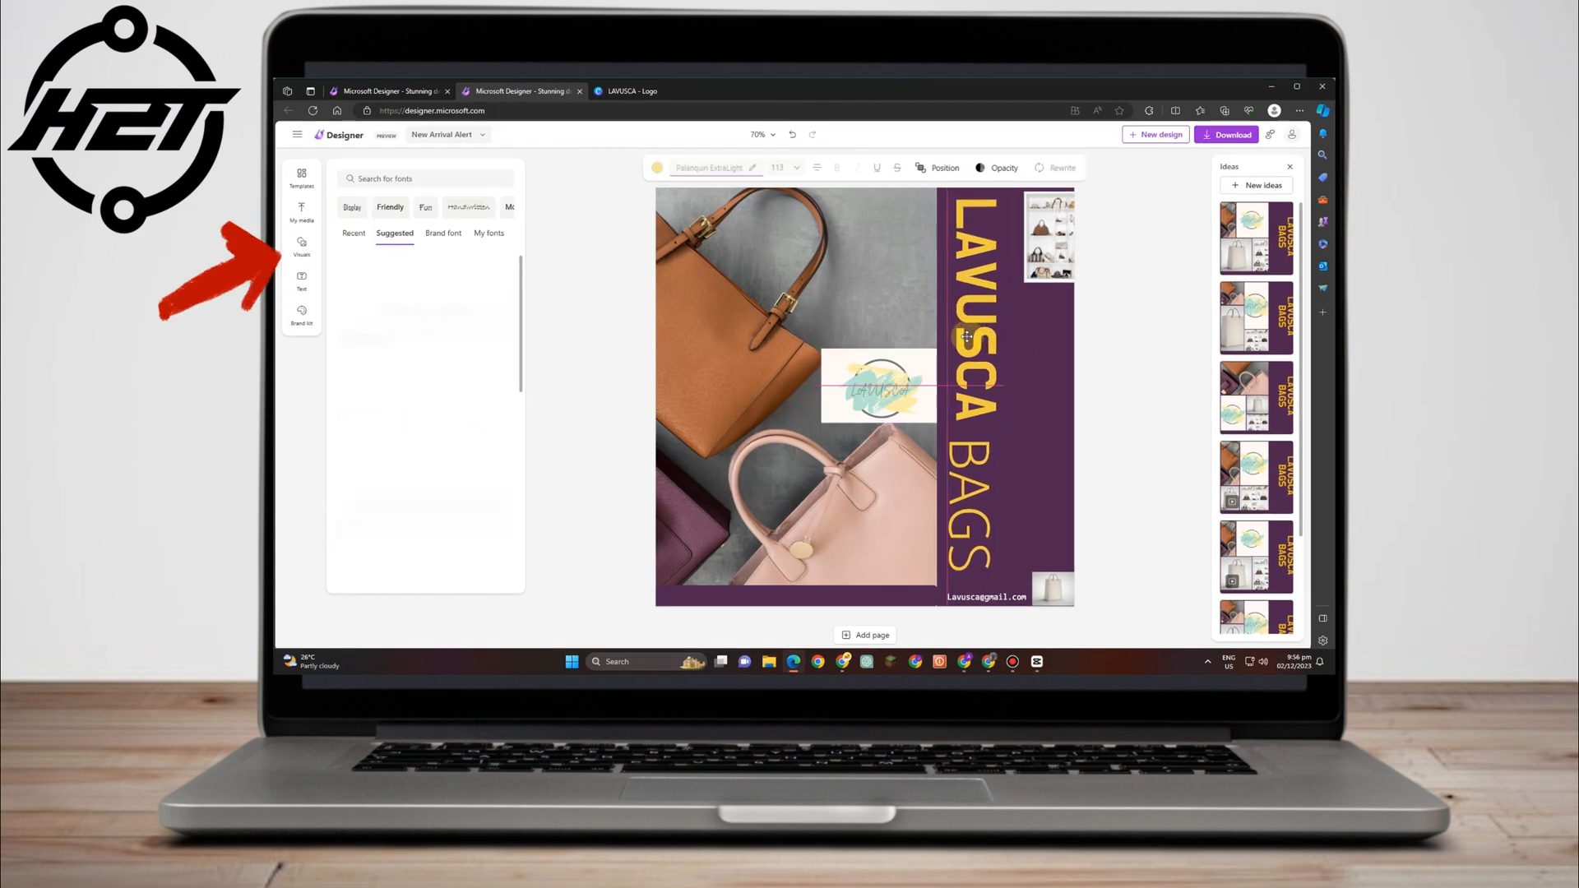
pyautogui.moveTo(1053, 242); pyautogui.dragTo(1039, 505)
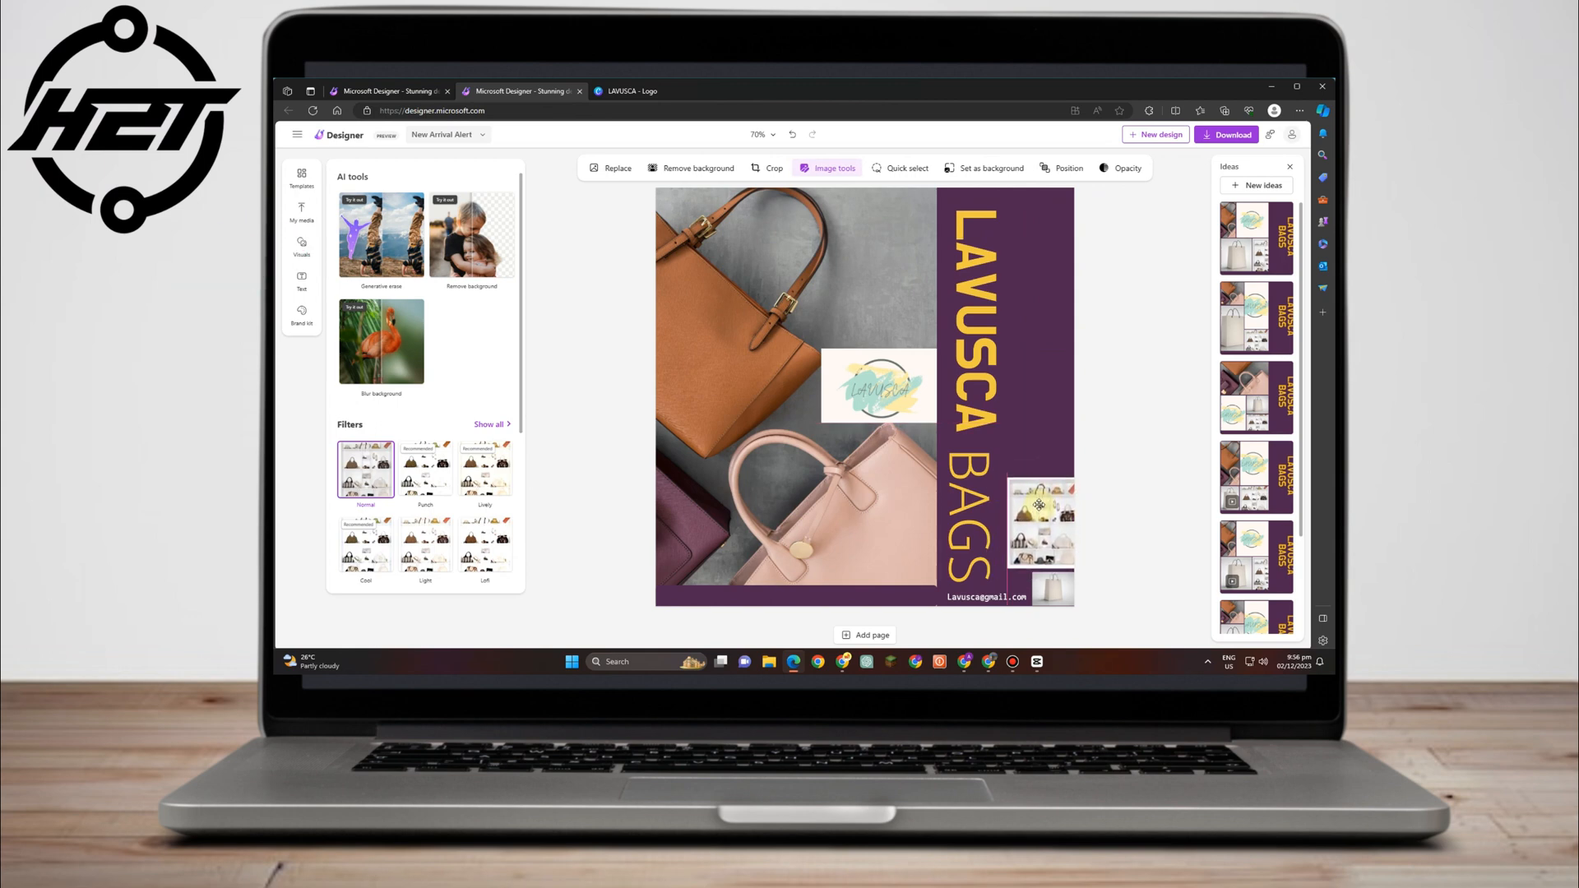
pyautogui.click(798, 402)
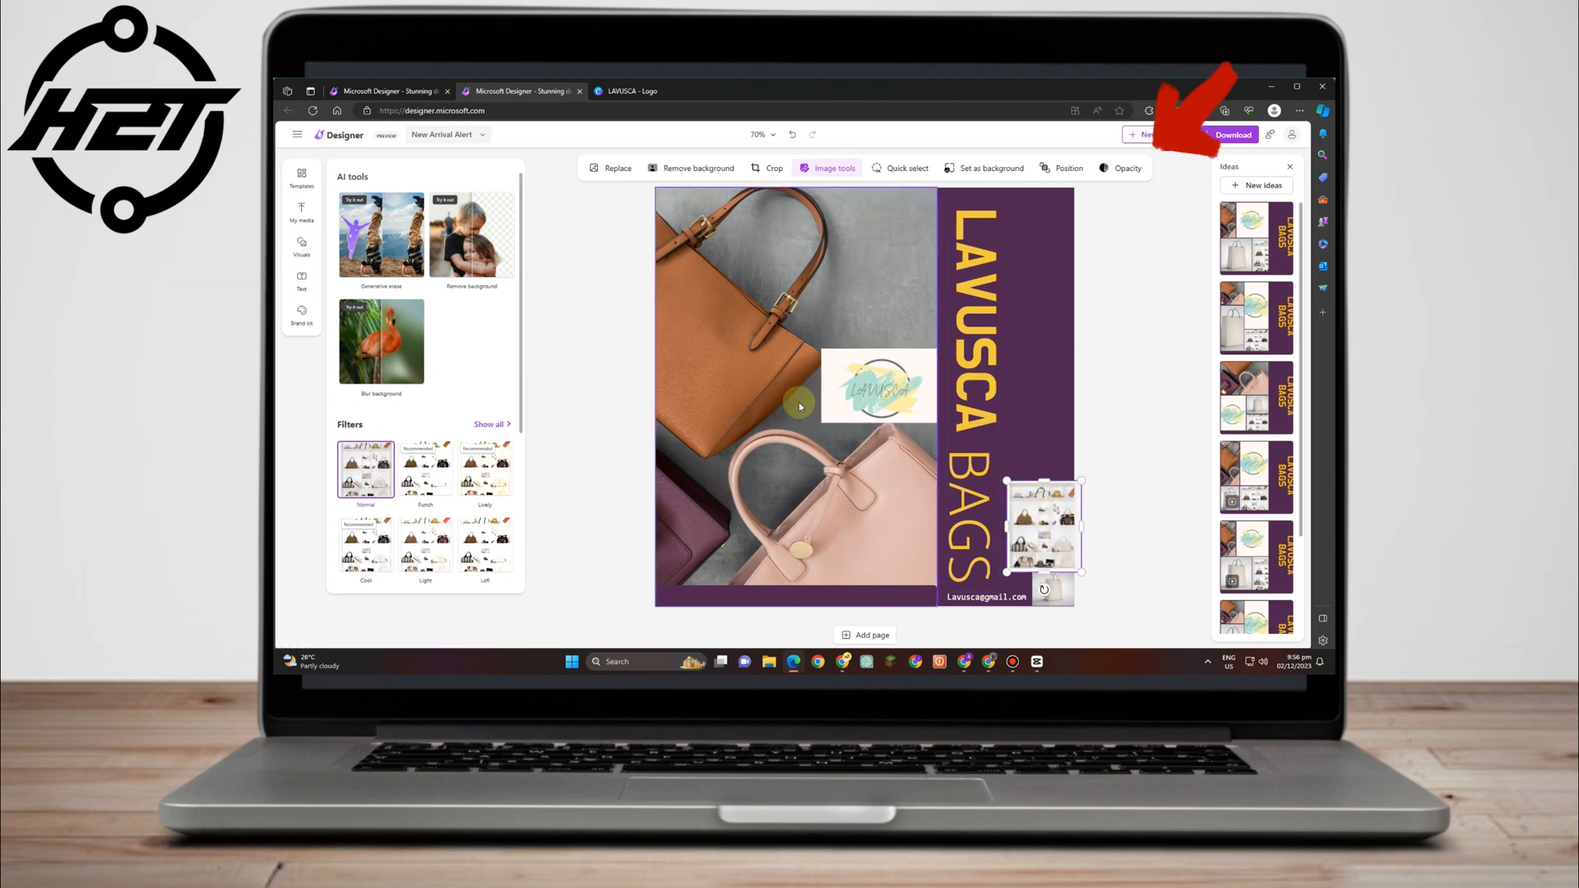
# Move and enlarge the logo card, then set its opacity to about 76%.
pyautogui.moveTo(859, 385); pyautogui.dragTo(801, 396)
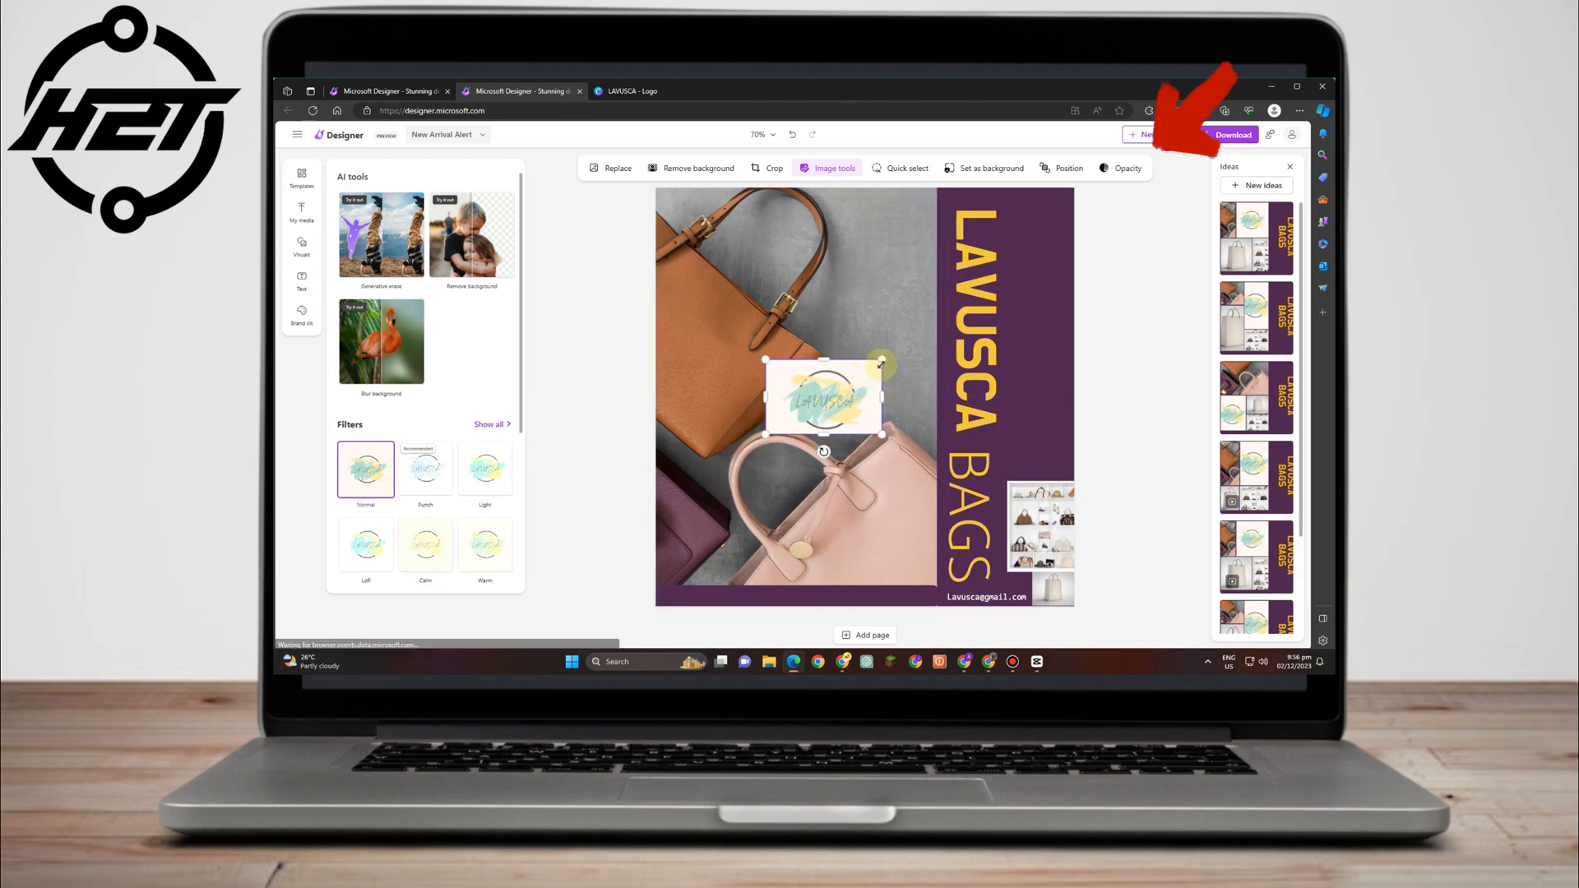
pyautogui.moveTo(882, 359)
pyautogui.mouseDown()
pyautogui.moveTo(910, 342)
pyautogui.moveTo(864, 382)
pyautogui.mouseUp()
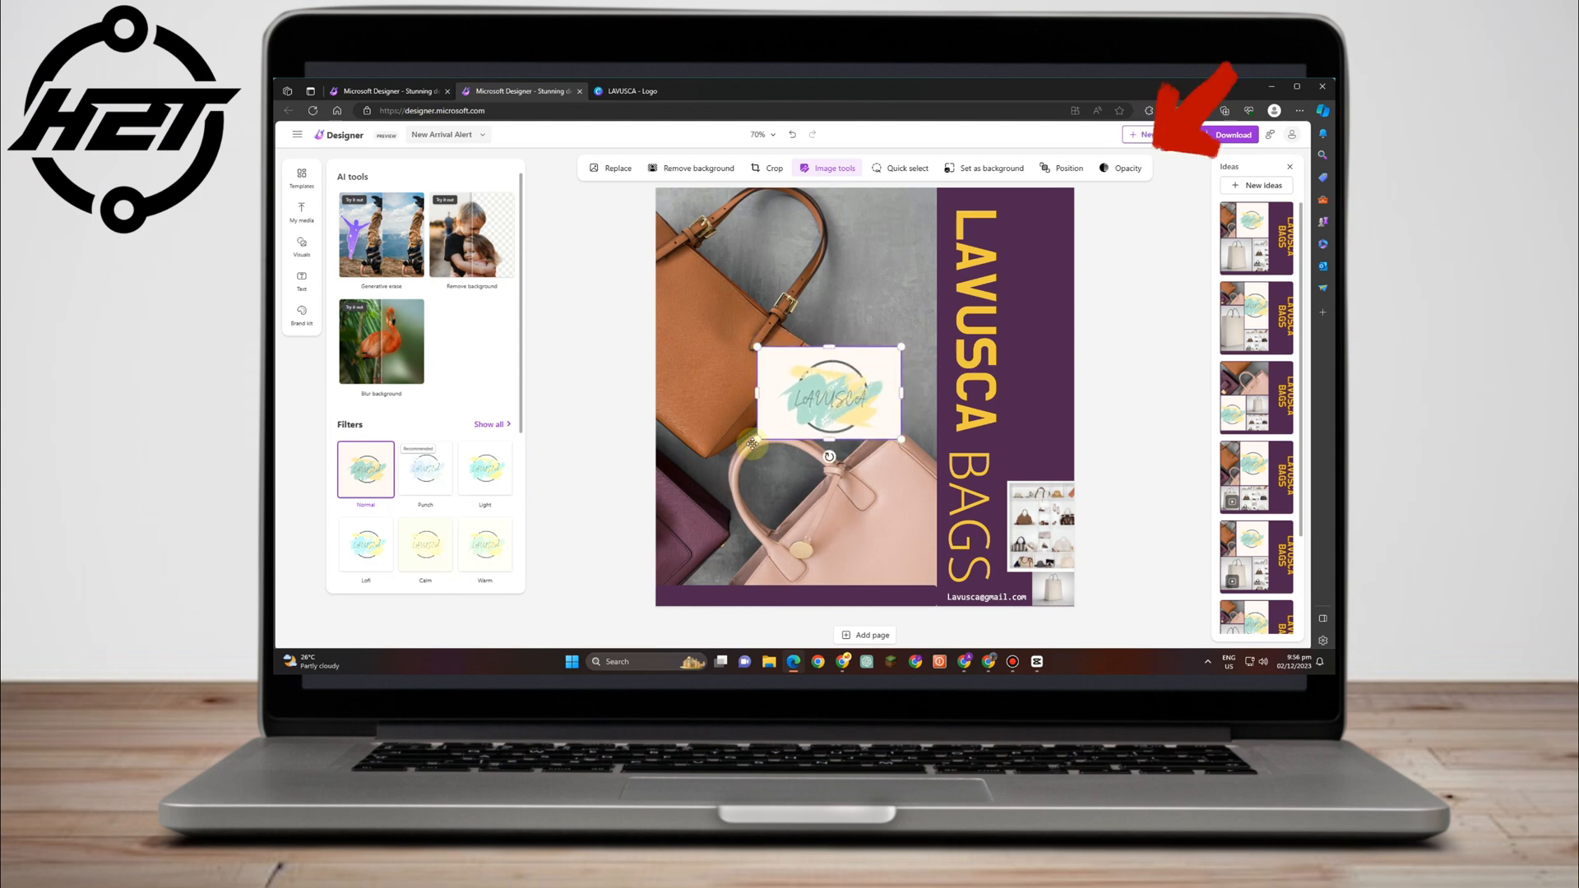
pyautogui.click(1125, 169)
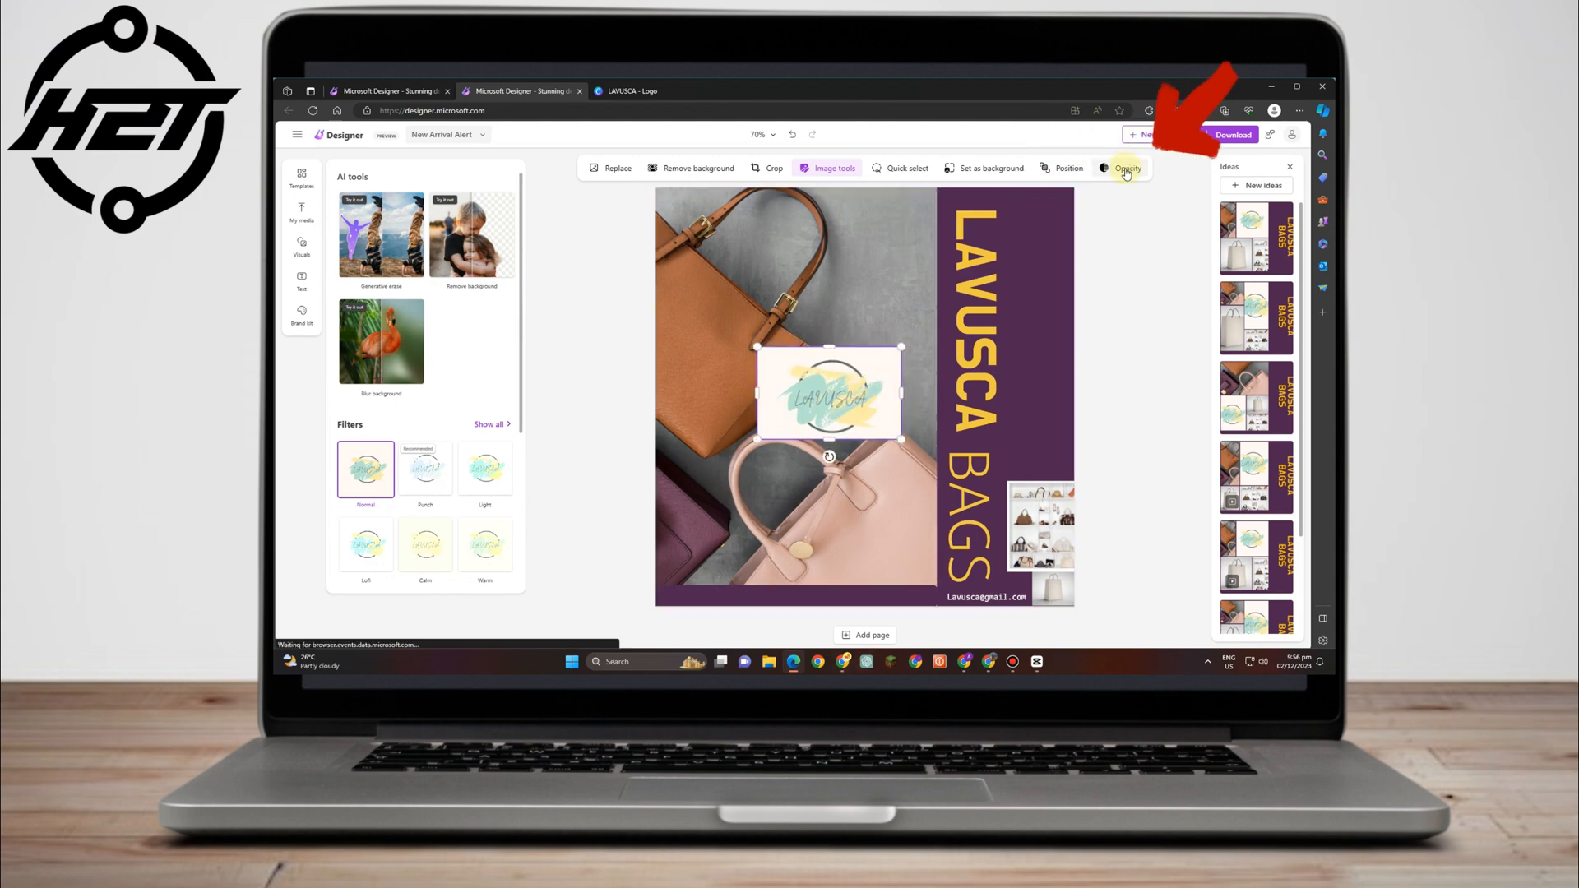
pyautogui.moveTo(1171, 198); pyautogui.dragTo(1145, 199)
pyautogui.click(1135, 386)
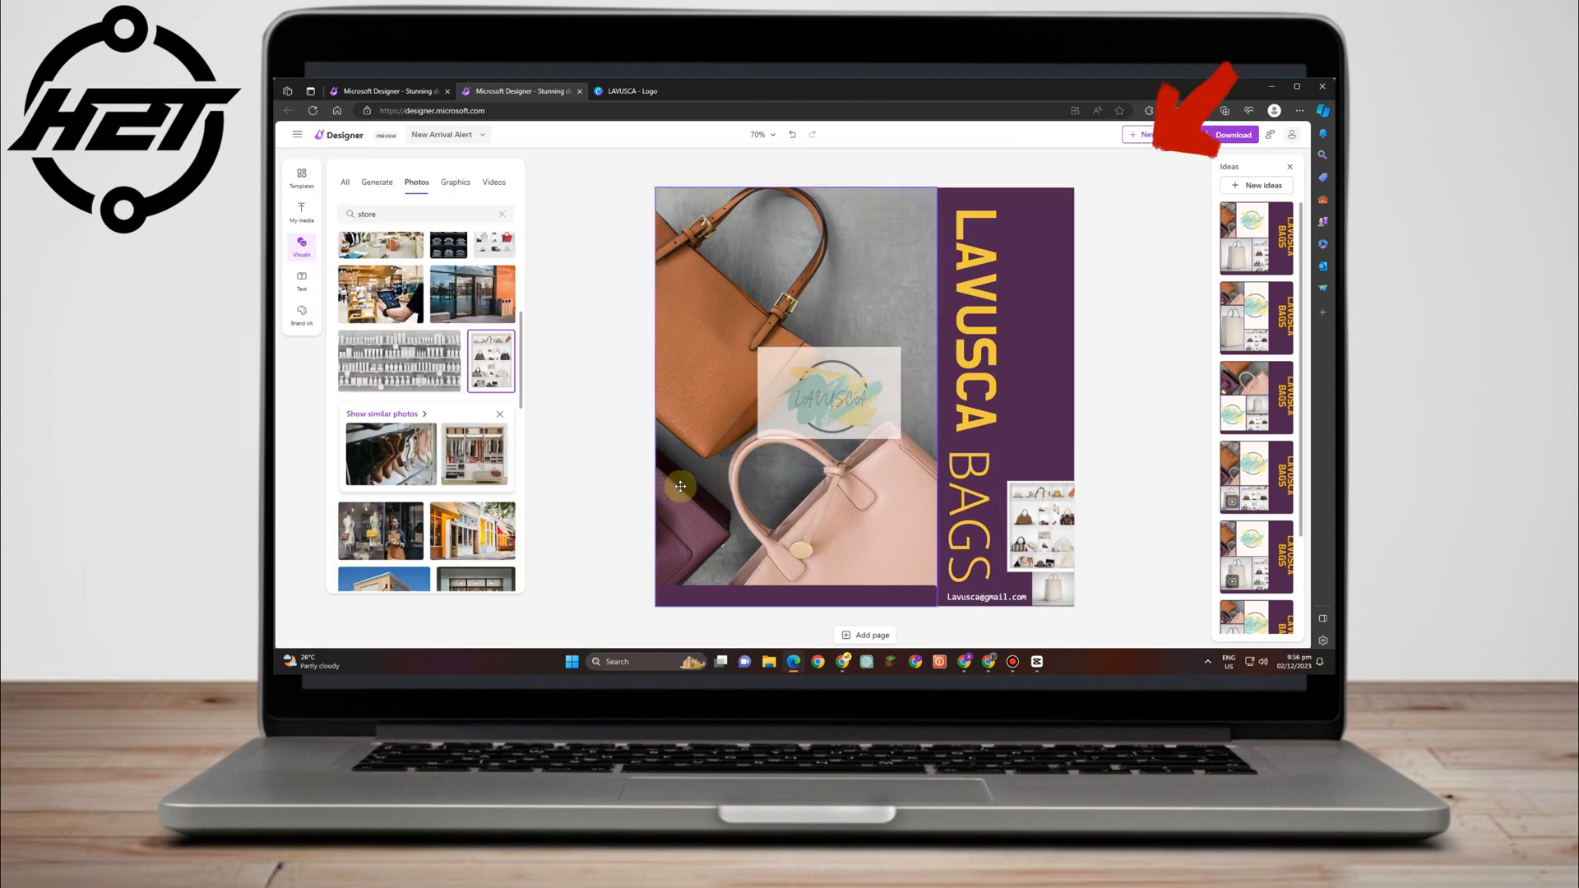
pyautogui.click(1063, 536)
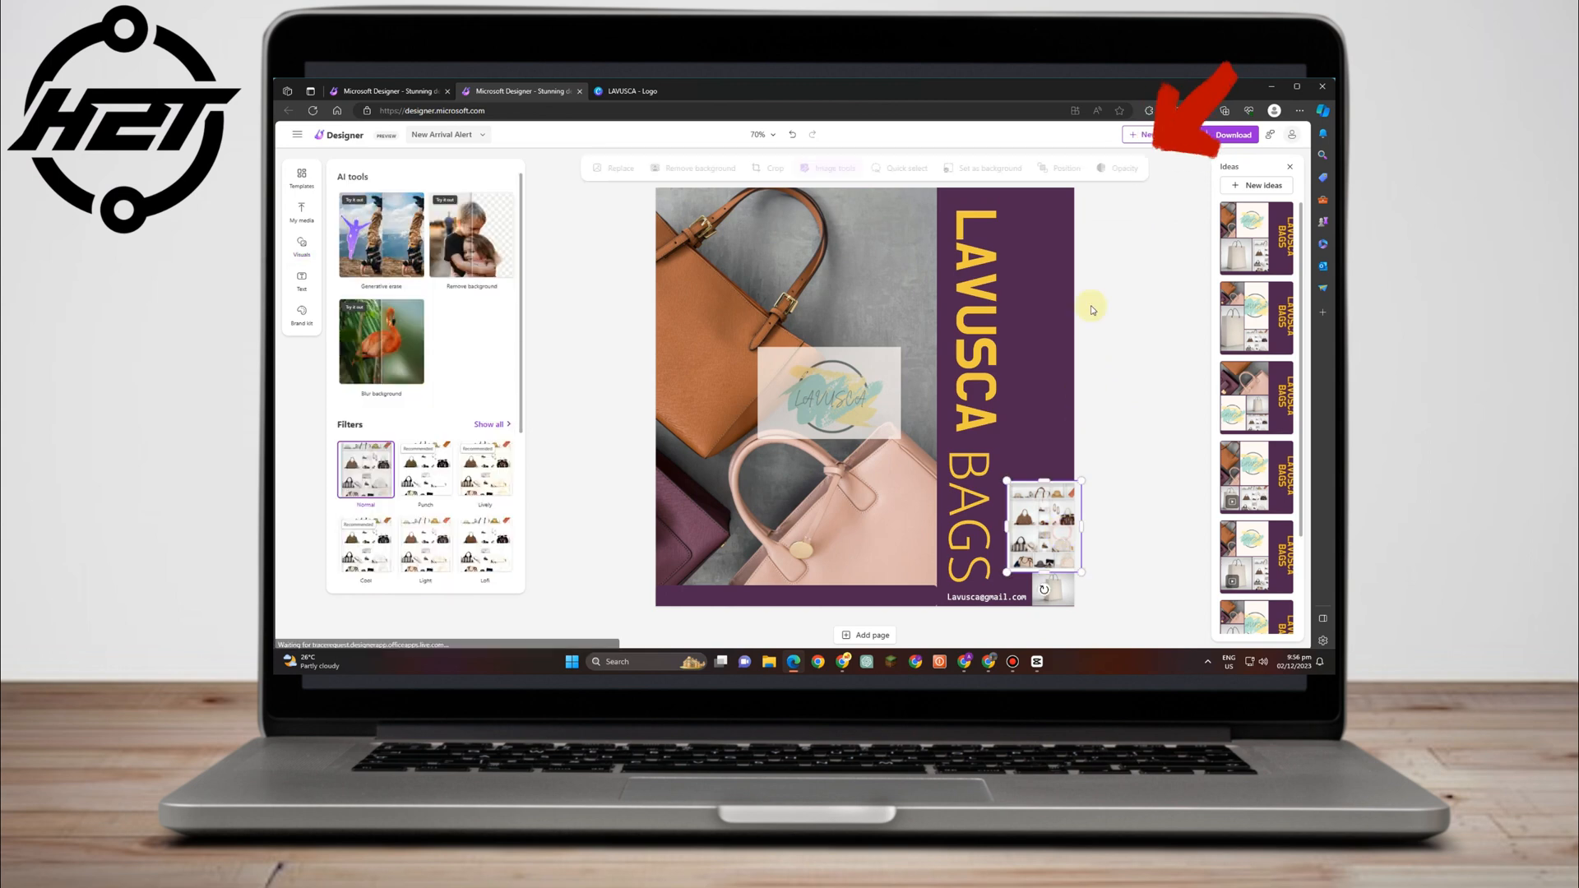
# Fade the store-shelf photo to 83% opacity, then check opacity on the bag image and heading text.
pyautogui.click(1139, 173)
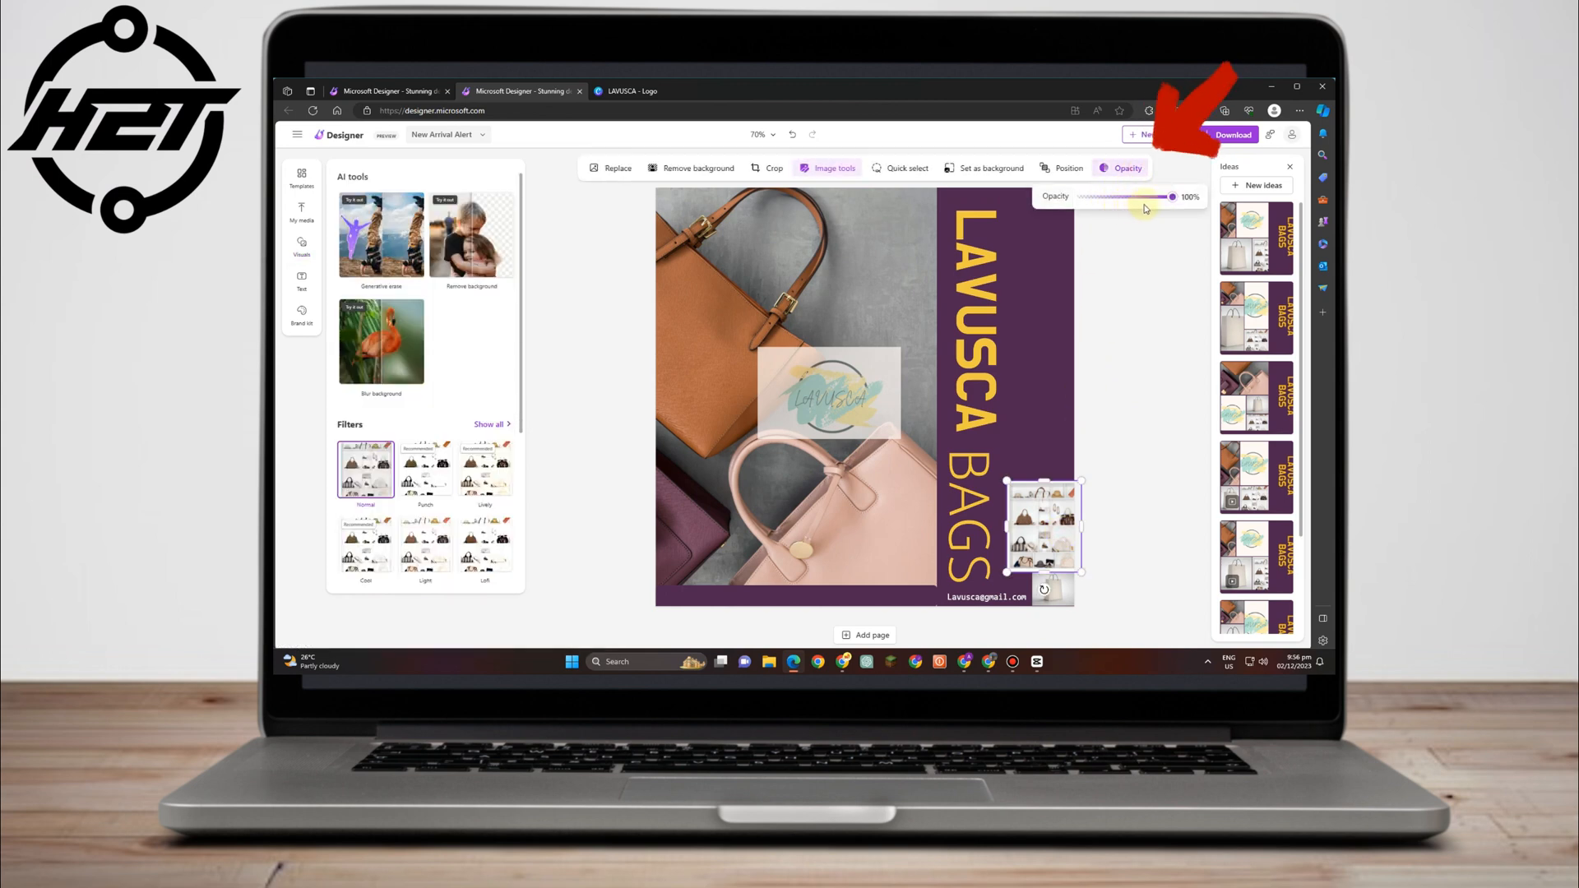
pyautogui.moveTo(1159, 199); pyautogui.dragTo(1157, 198)
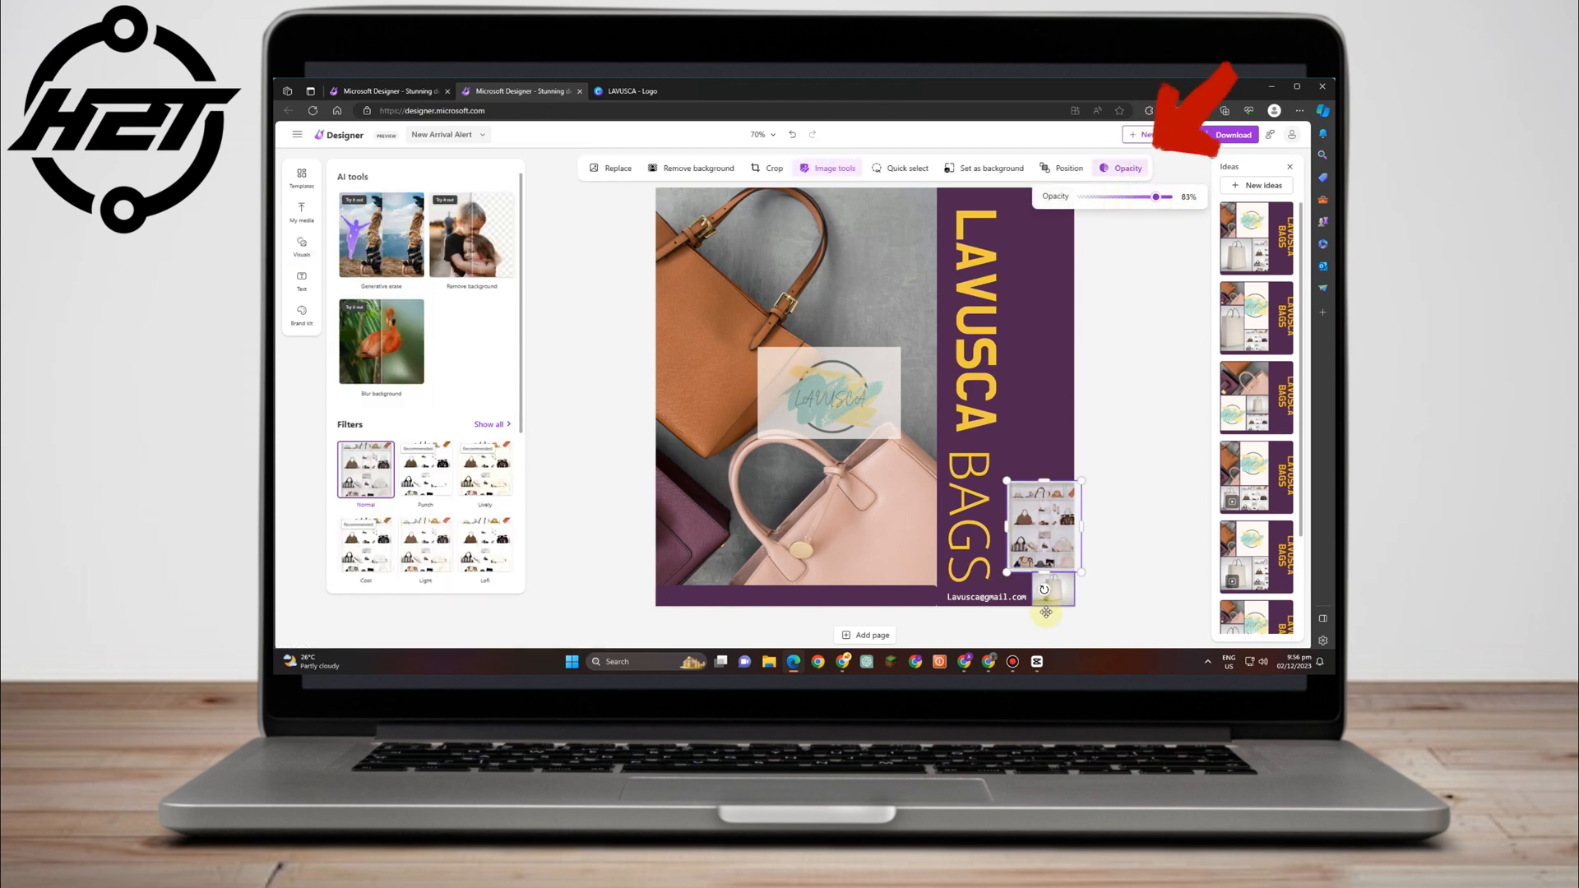
pyautogui.click(1045, 609)
pyautogui.click(1134, 178)
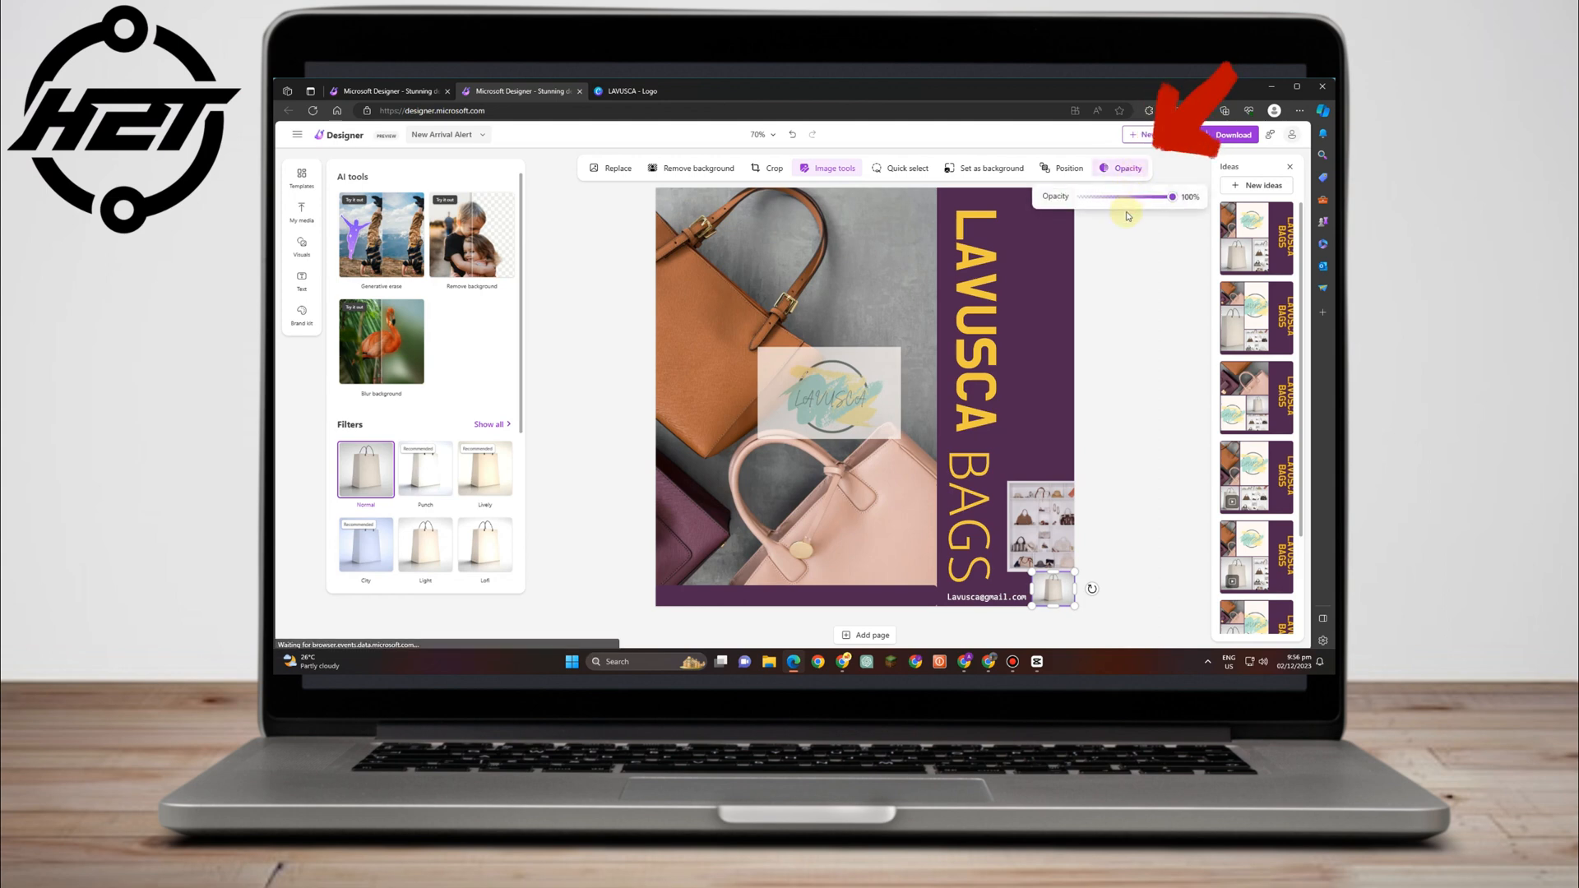
pyautogui.click(997, 326)
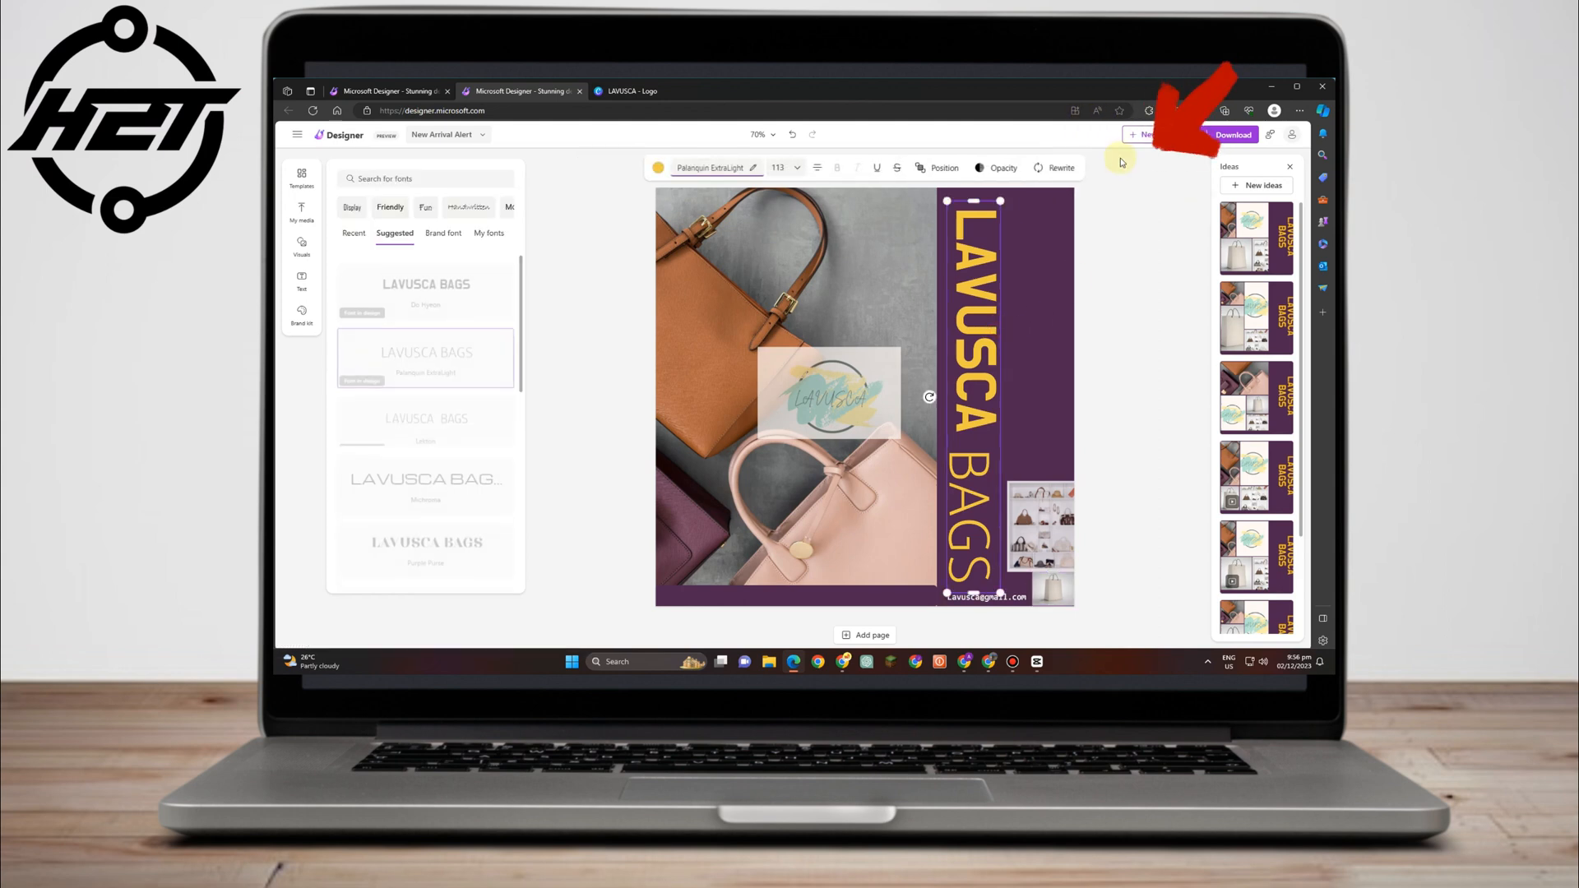
pyautogui.click(991, 171)
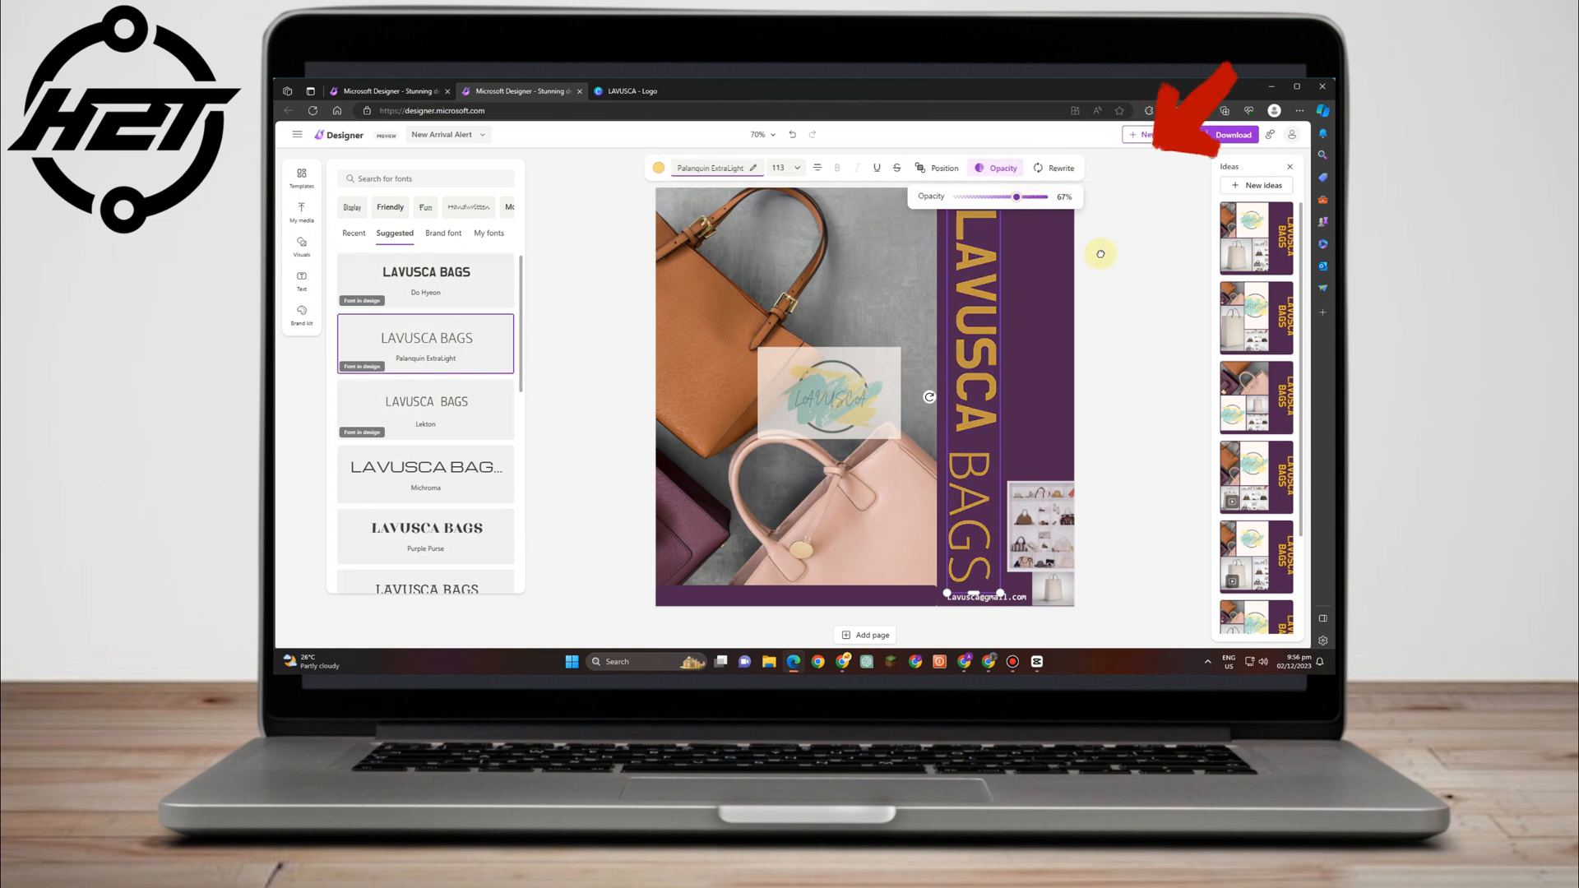
pyautogui.click(781, 512)
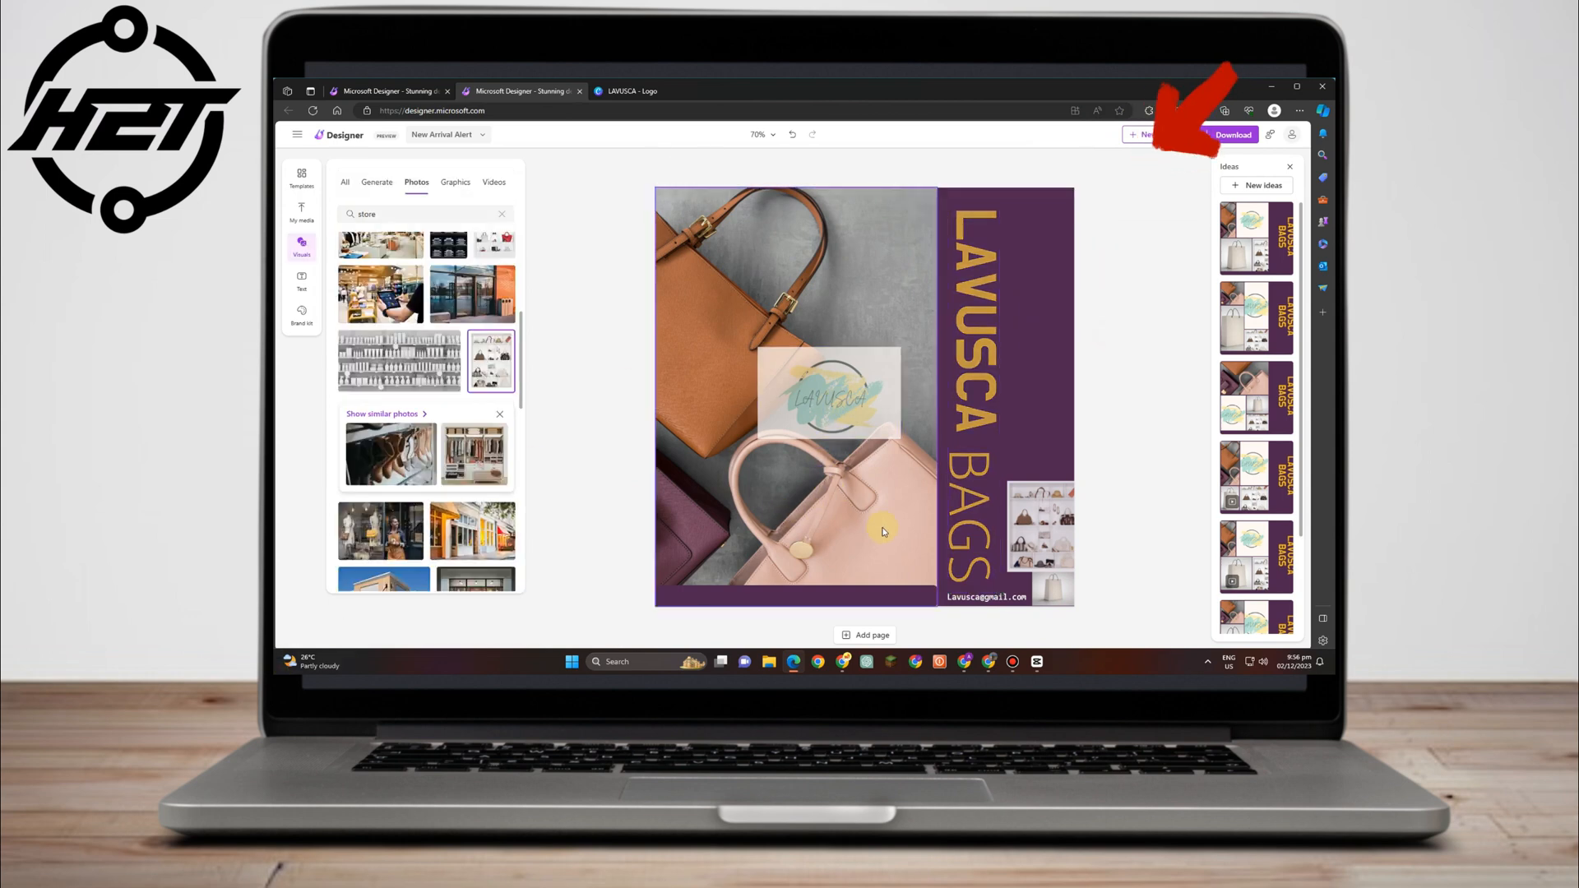
pyautogui.click(853, 307)
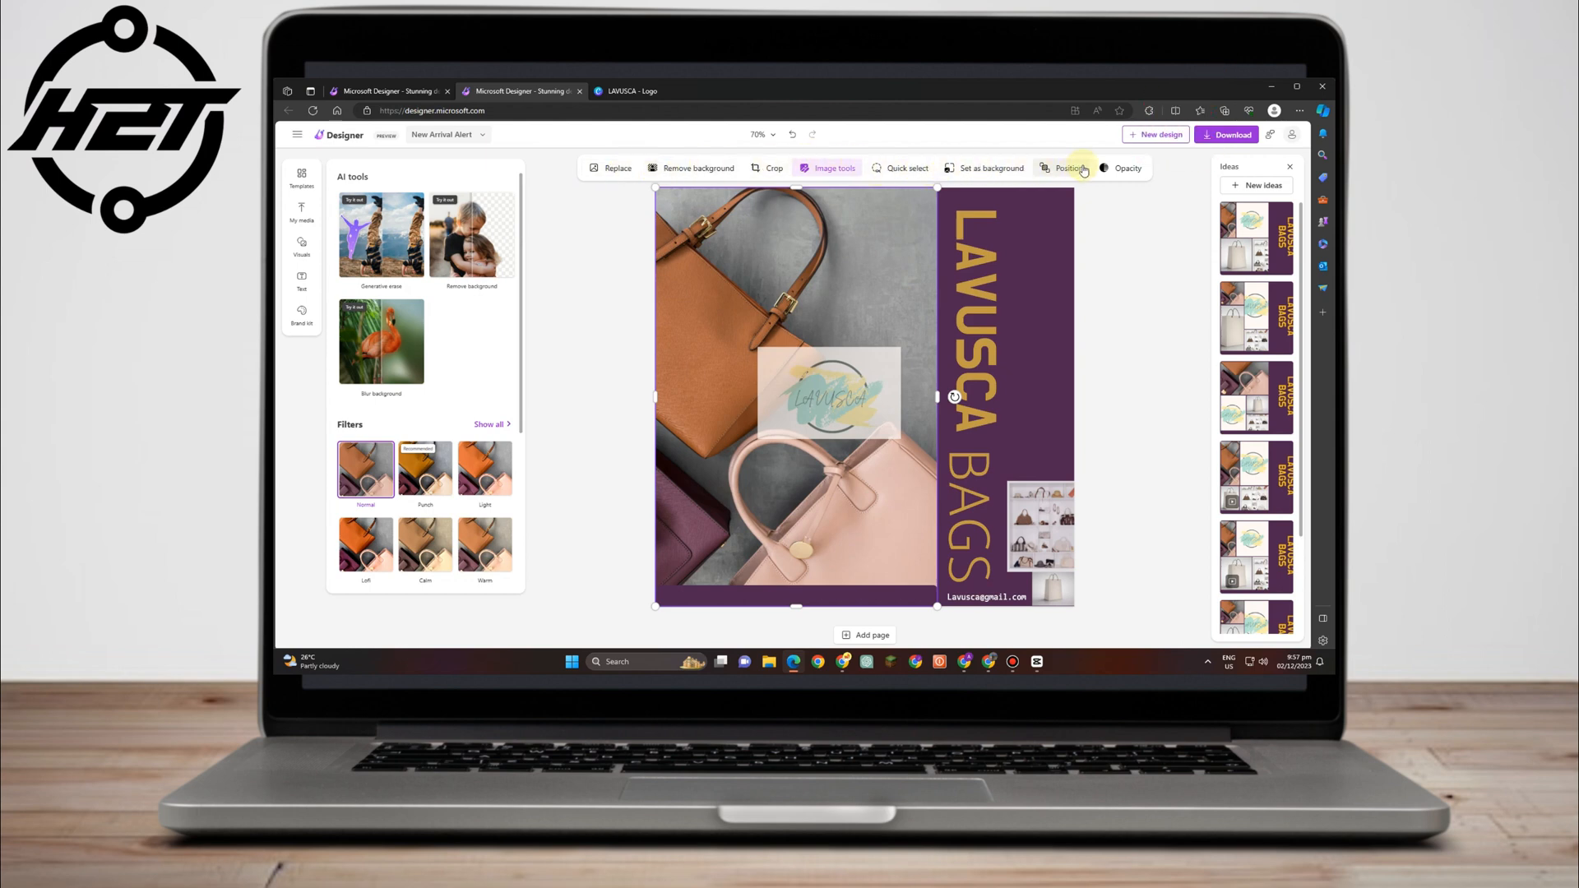
# Search the templates for 'bags' and scroll through the results.
pyautogui.click(309, 179)
pyautogui.scroll(-5, 392, 347)
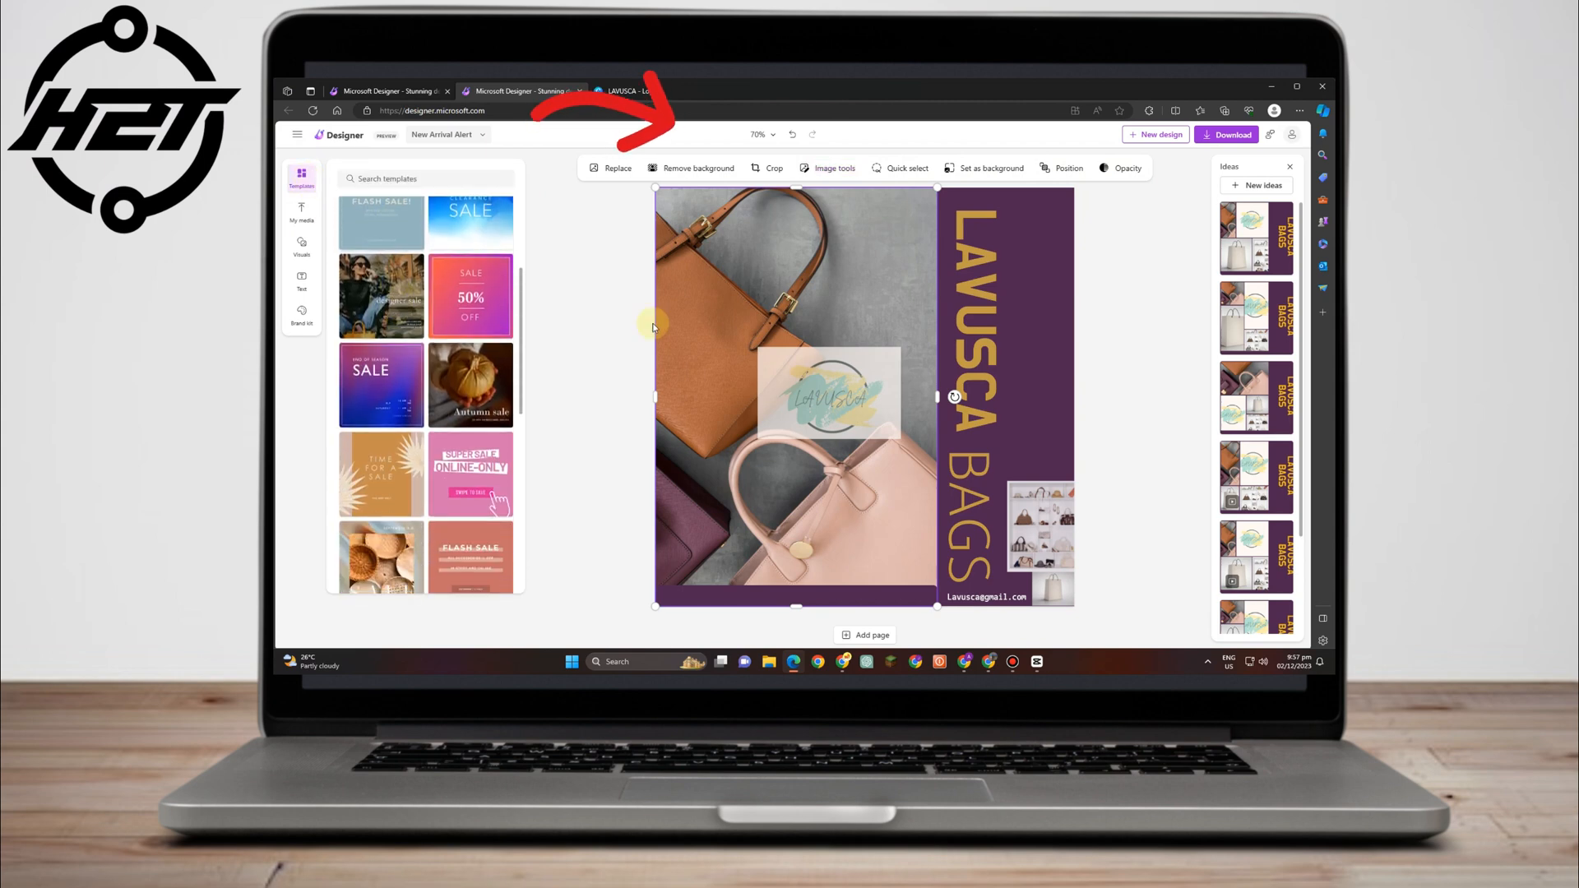
pyautogui.scroll(-2, 375, 252)
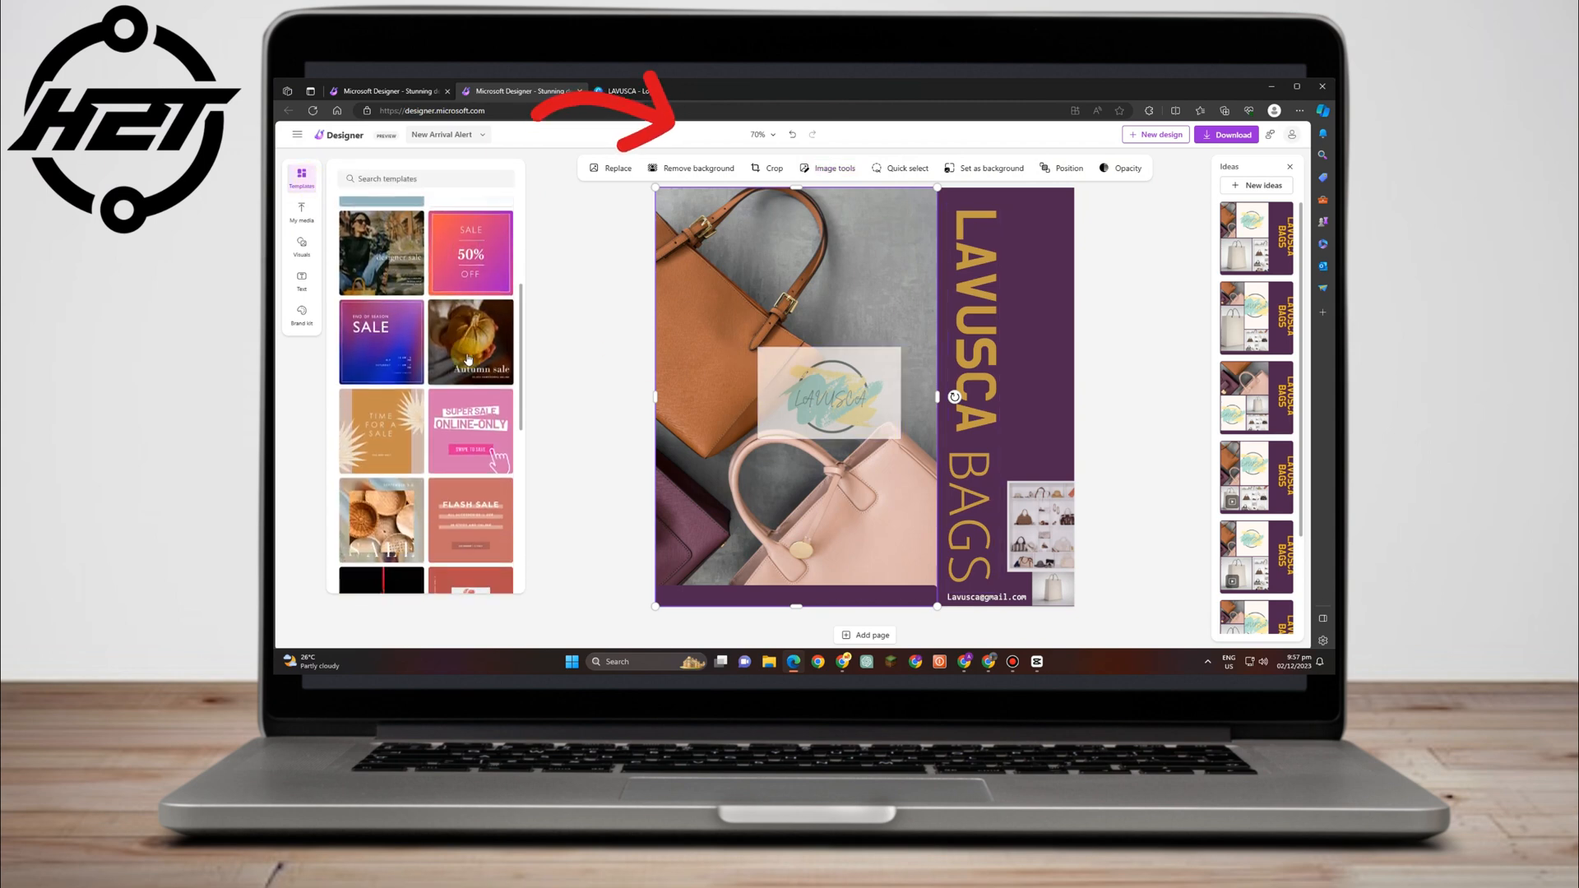
pyautogui.click(441, 176)
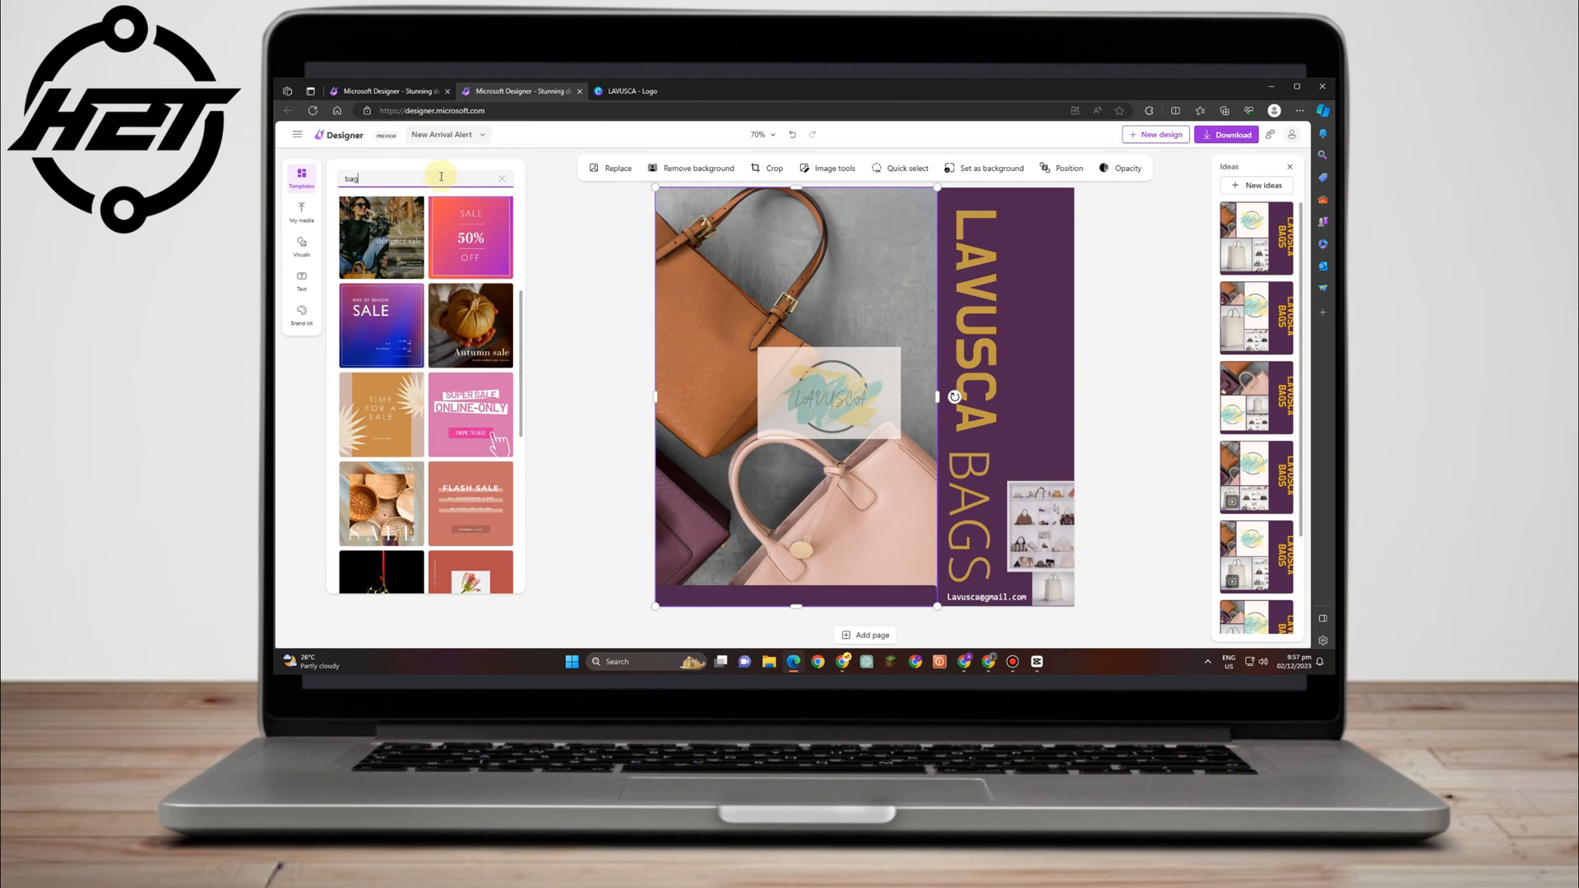
pyautogui.press('Return')
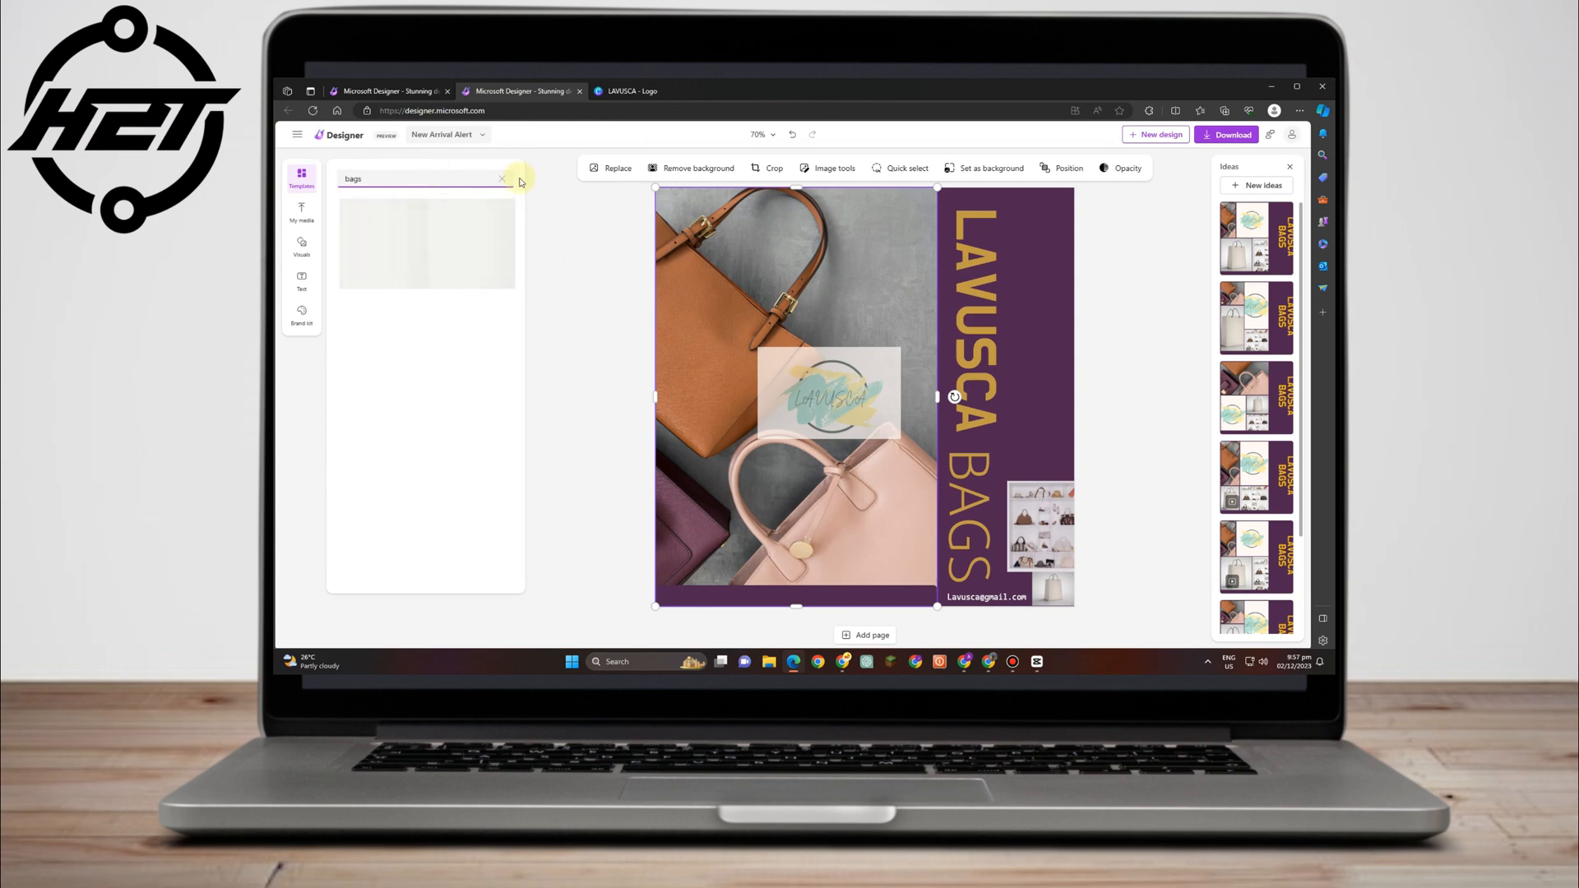
pyautogui.scroll(-3, 478, 483)
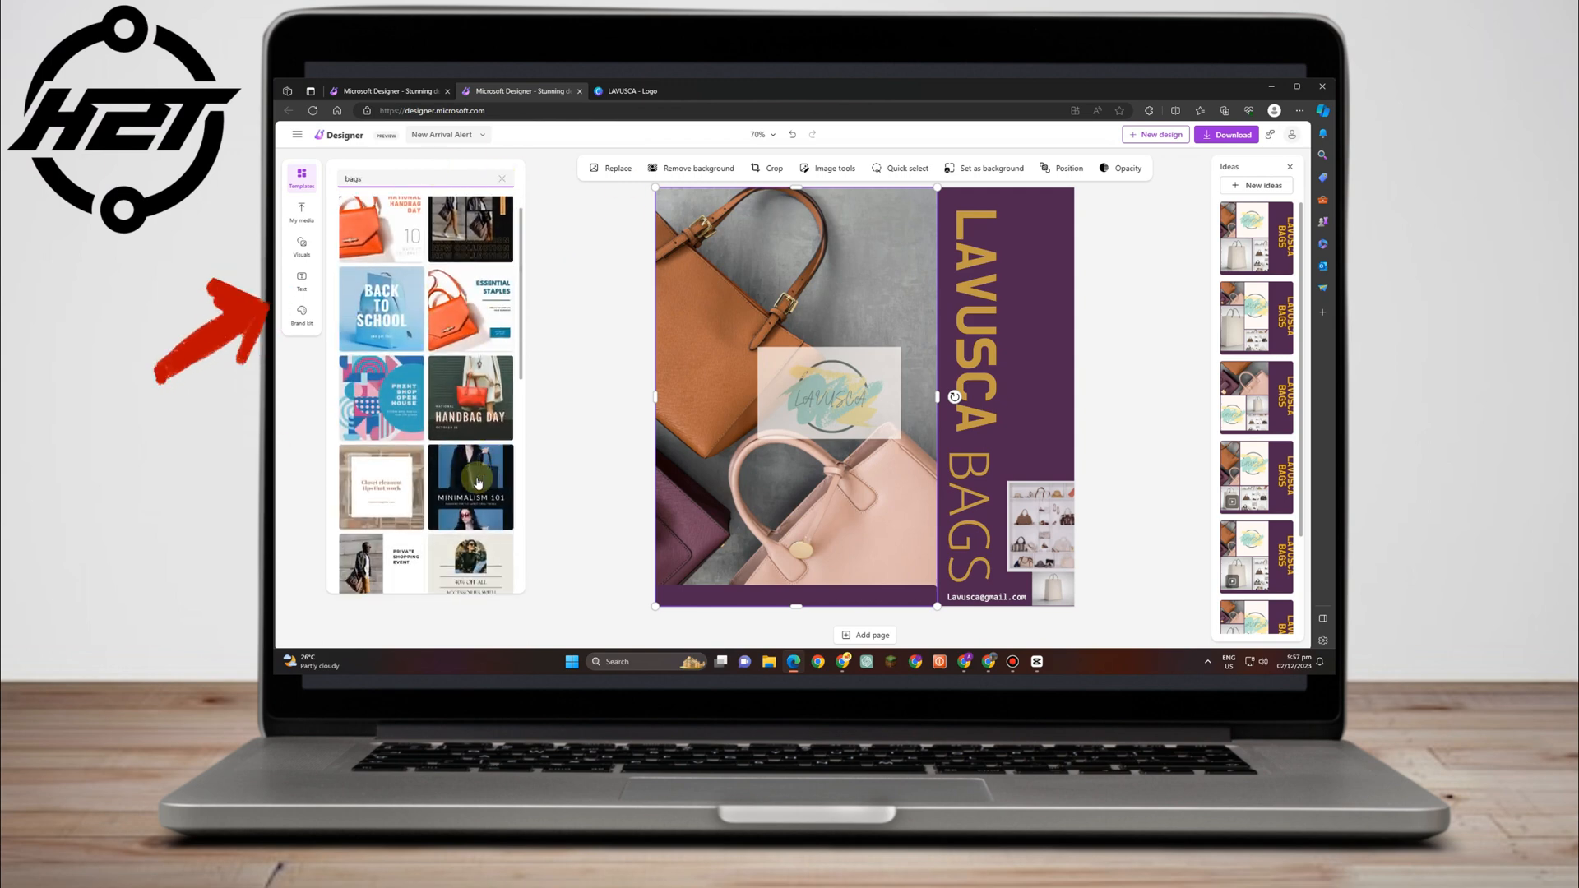
pyautogui.scroll(-3, 478, 483)
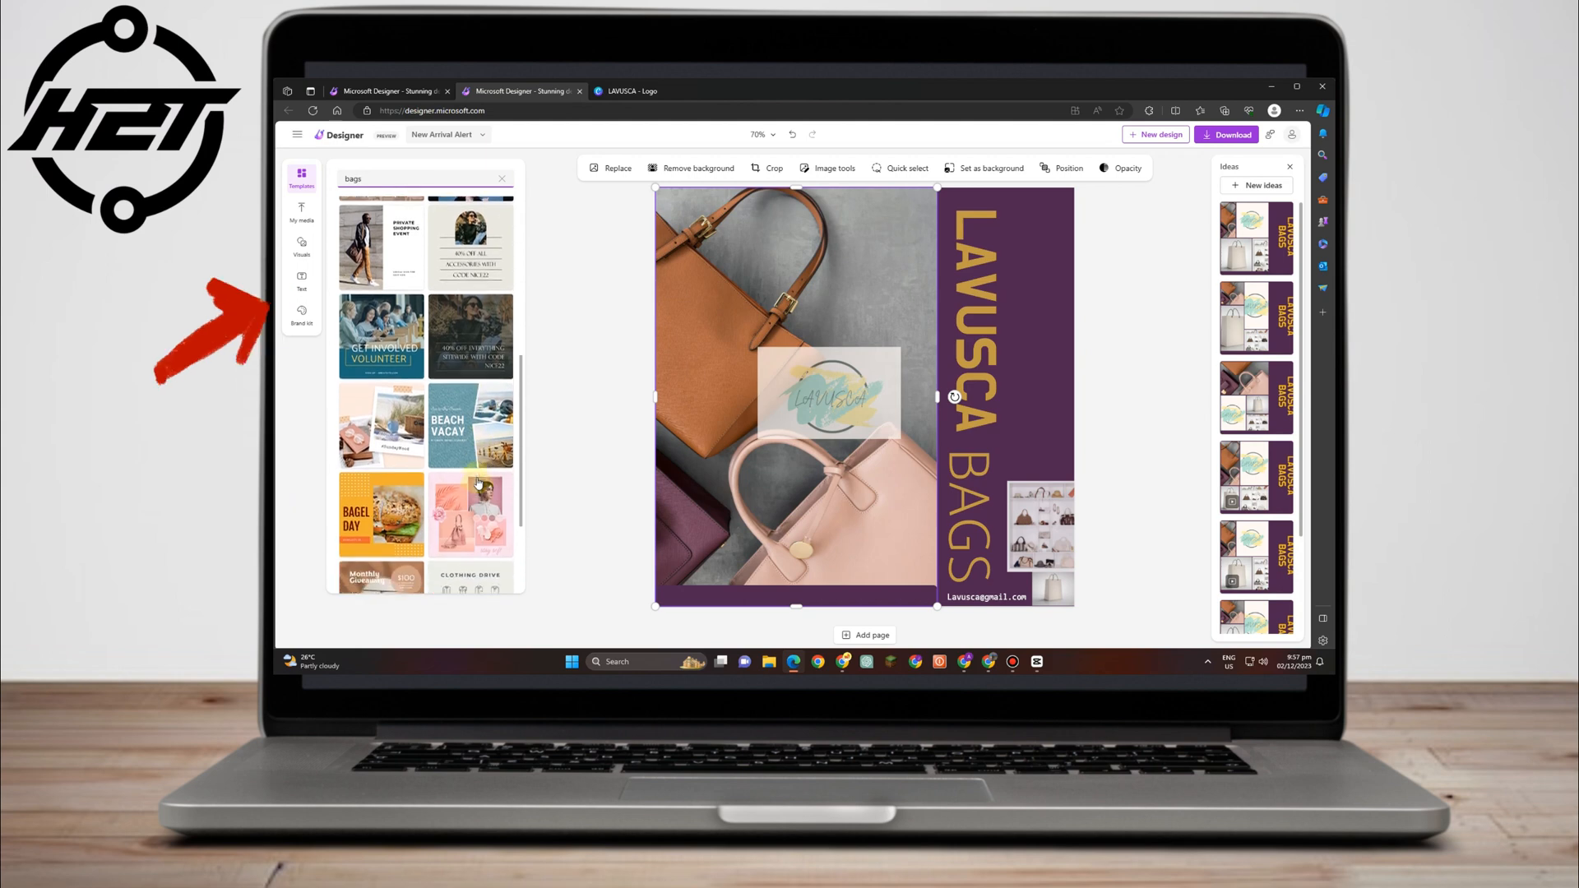
# Scroll through the brand kit's suggested styles pairing fonts with colour palettes.
pyautogui.click(302, 313)
pyautogui.scroll(-2, 511, 161)
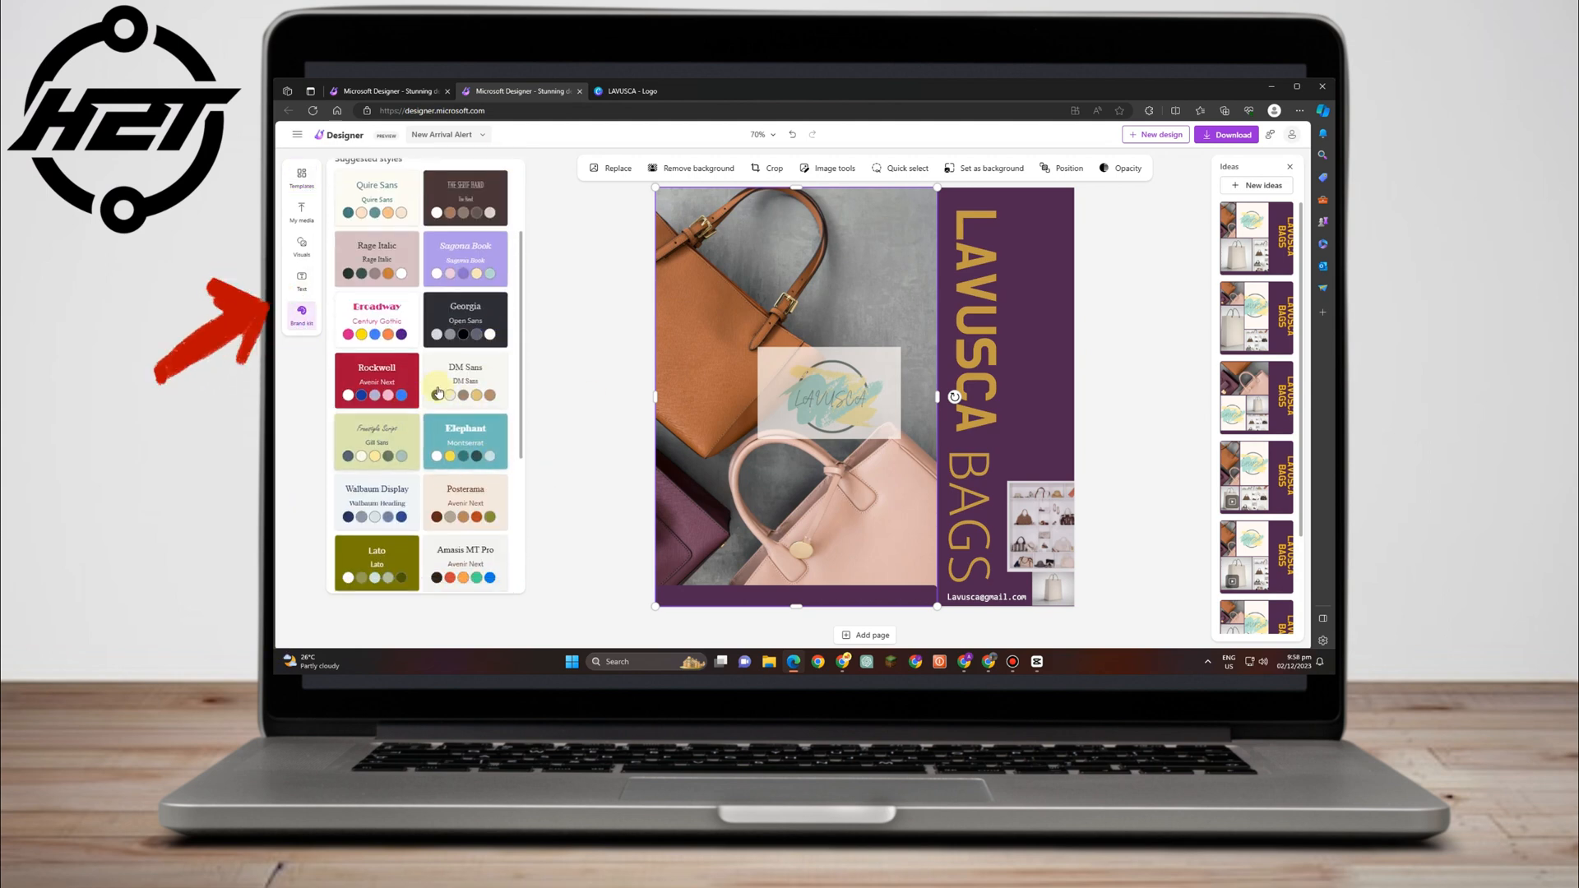
pyautogui.scroll(-3, 450, 463)
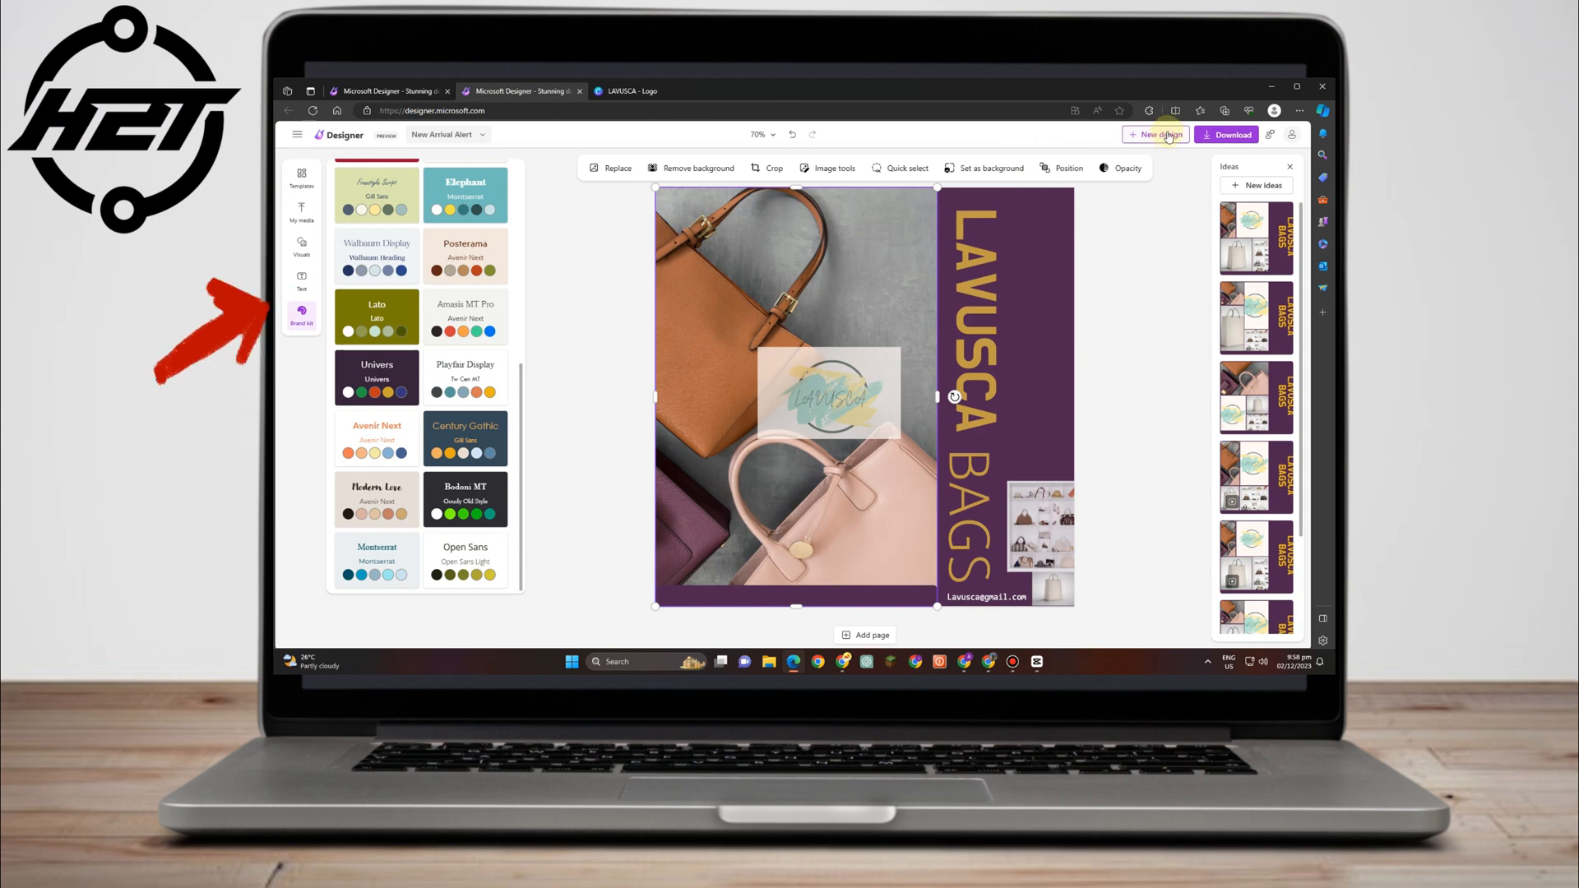
pyautogui.doubleClick(870, 394)
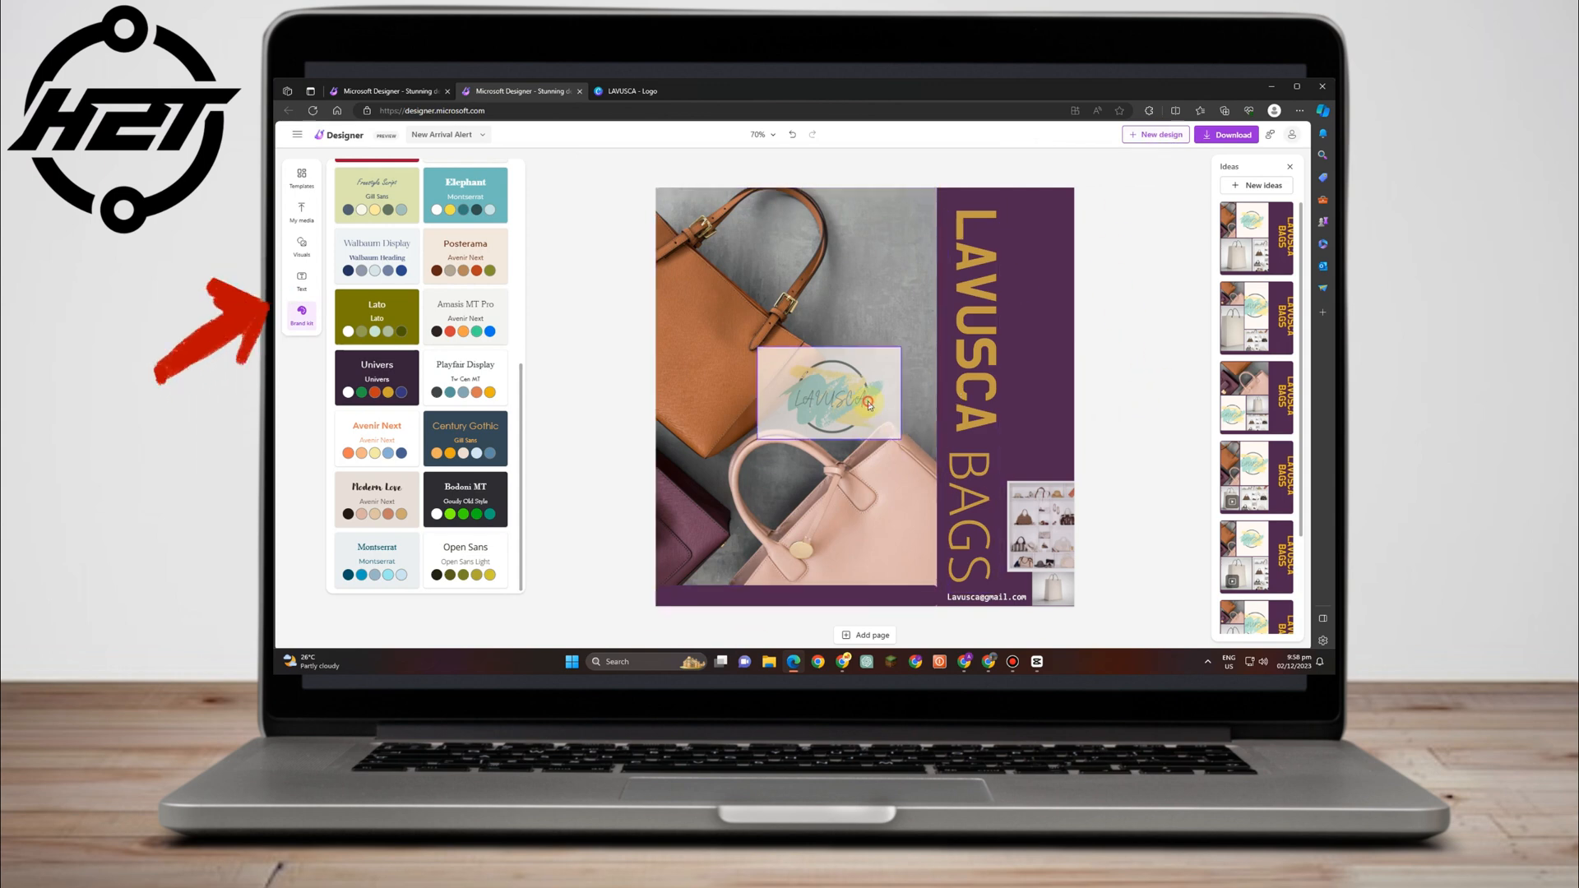
# Raise the logo card's opacity to about 93%.
pyautogui.click(1127, 167)
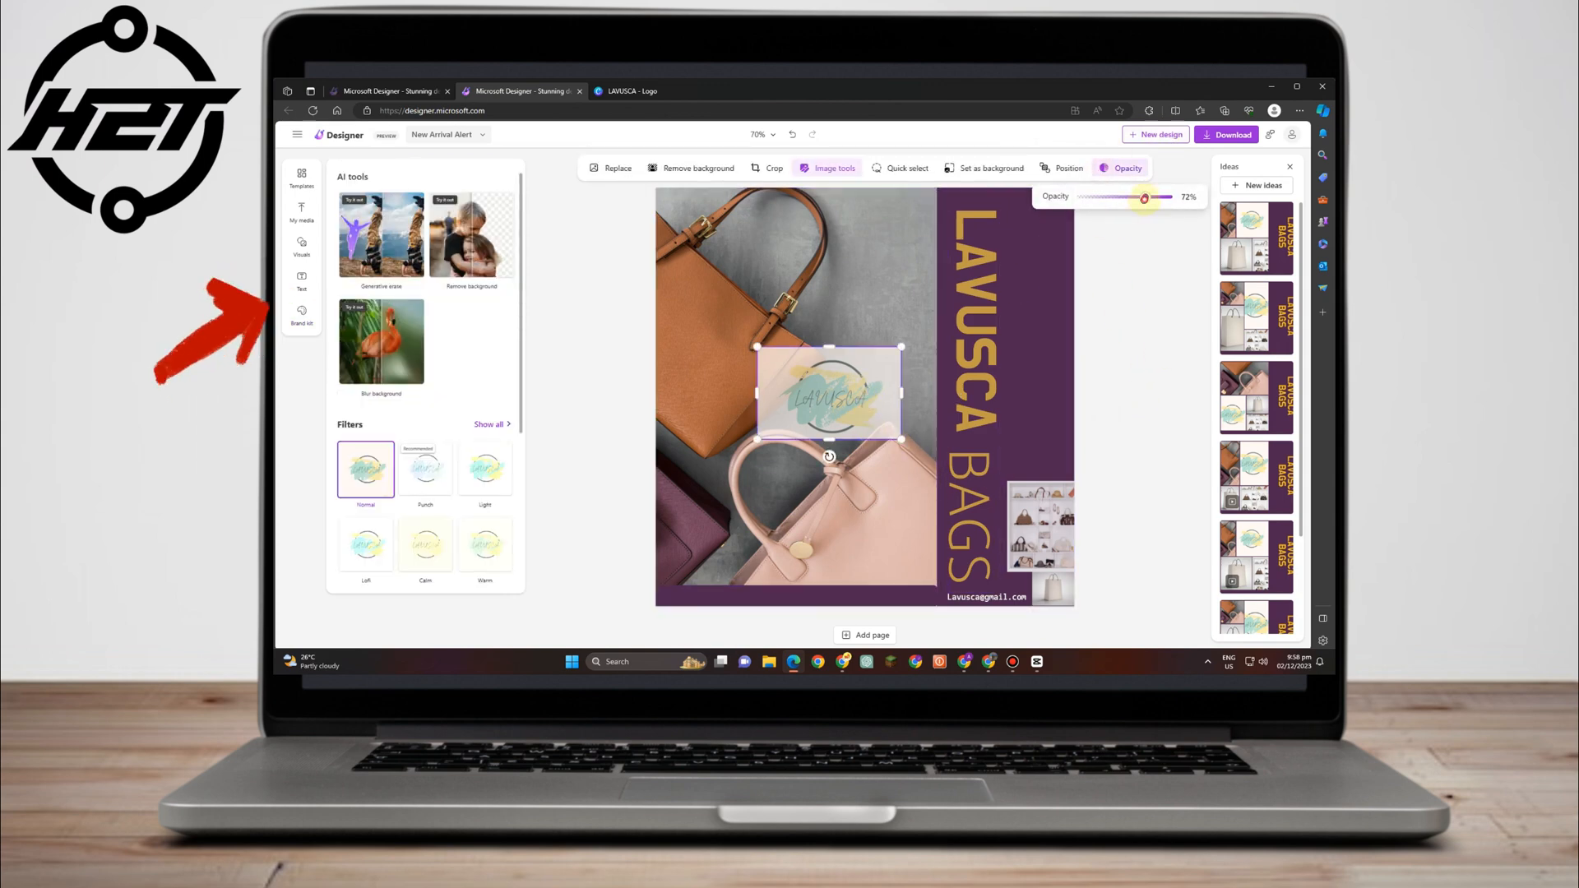
pyautogui.moveTo(1146, 197); pyautogui.dragTo(1175, 197)
pyautogui.click(1171, 275)
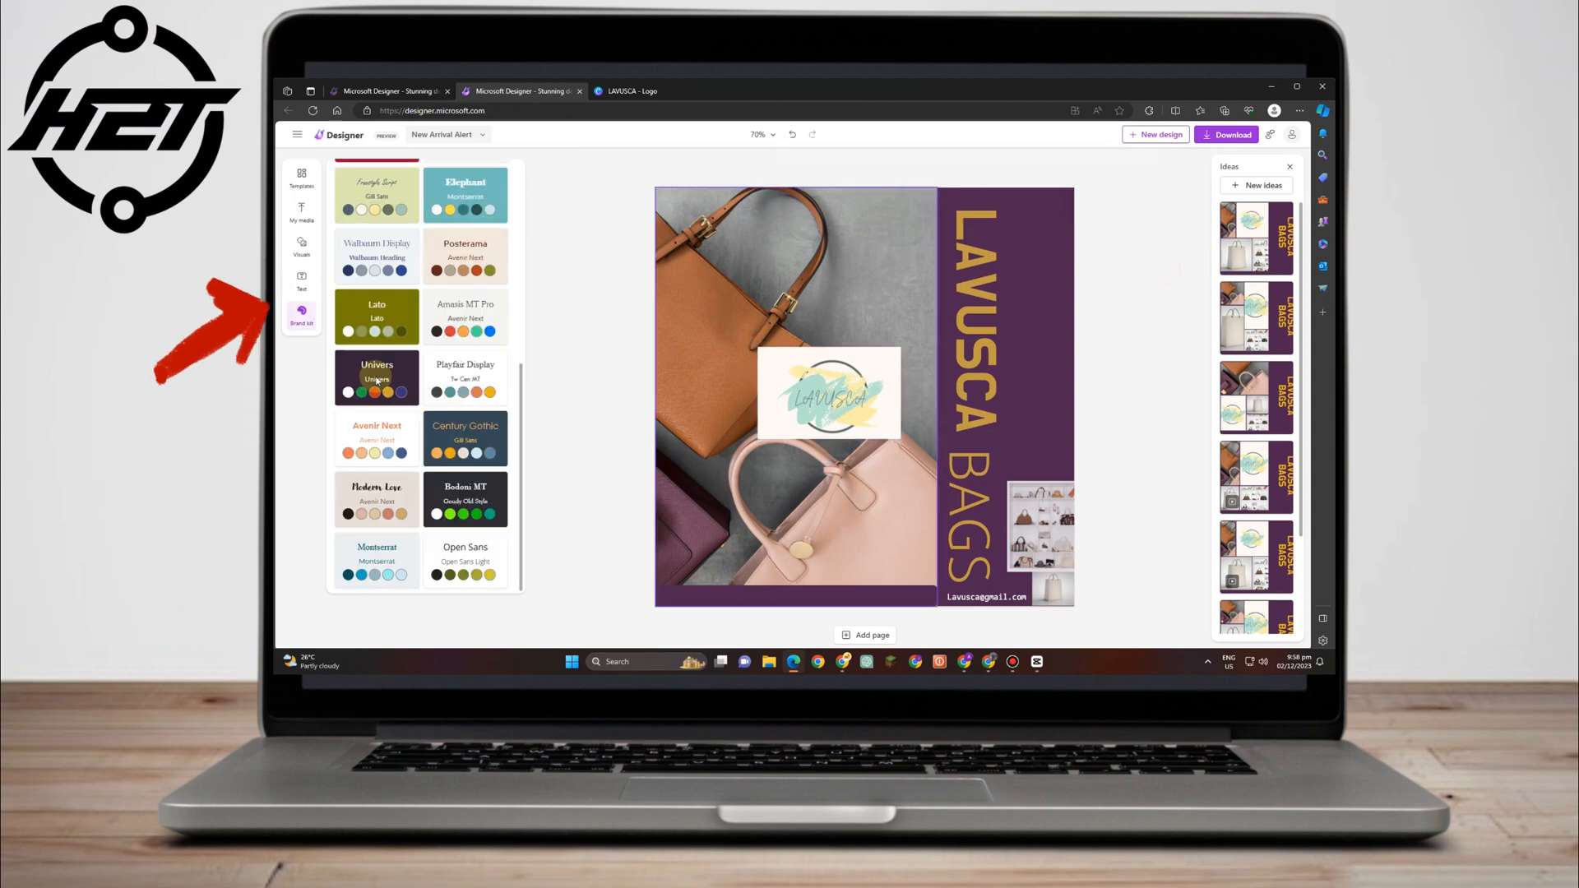
# Set the design's download file type to PNG.
pyautogui.click(1234, 134)
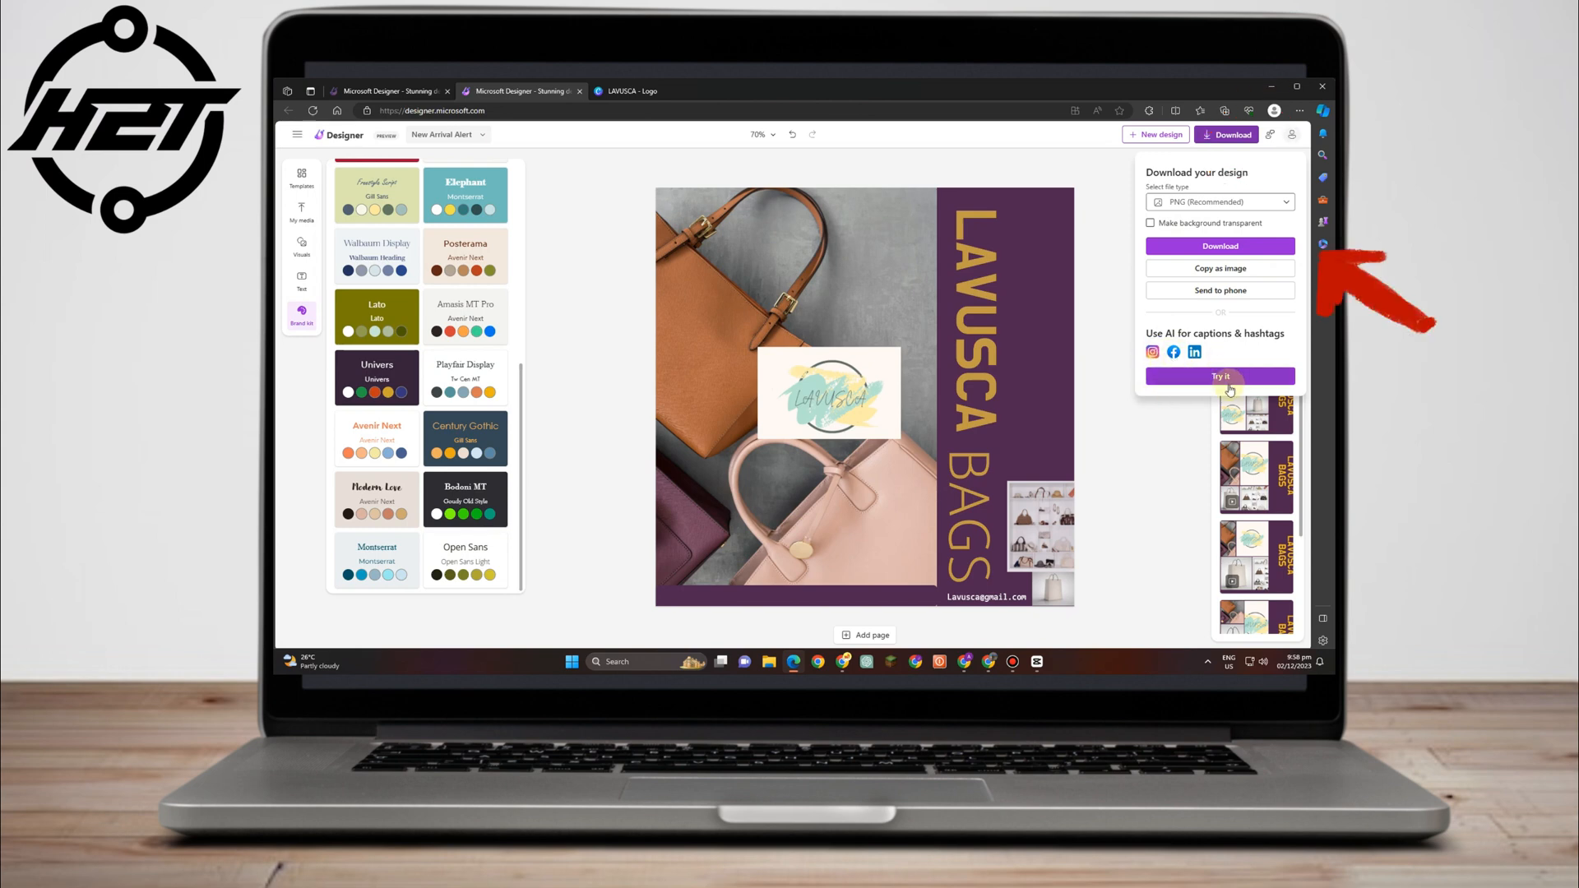
pyautogui.click(1235, 206)
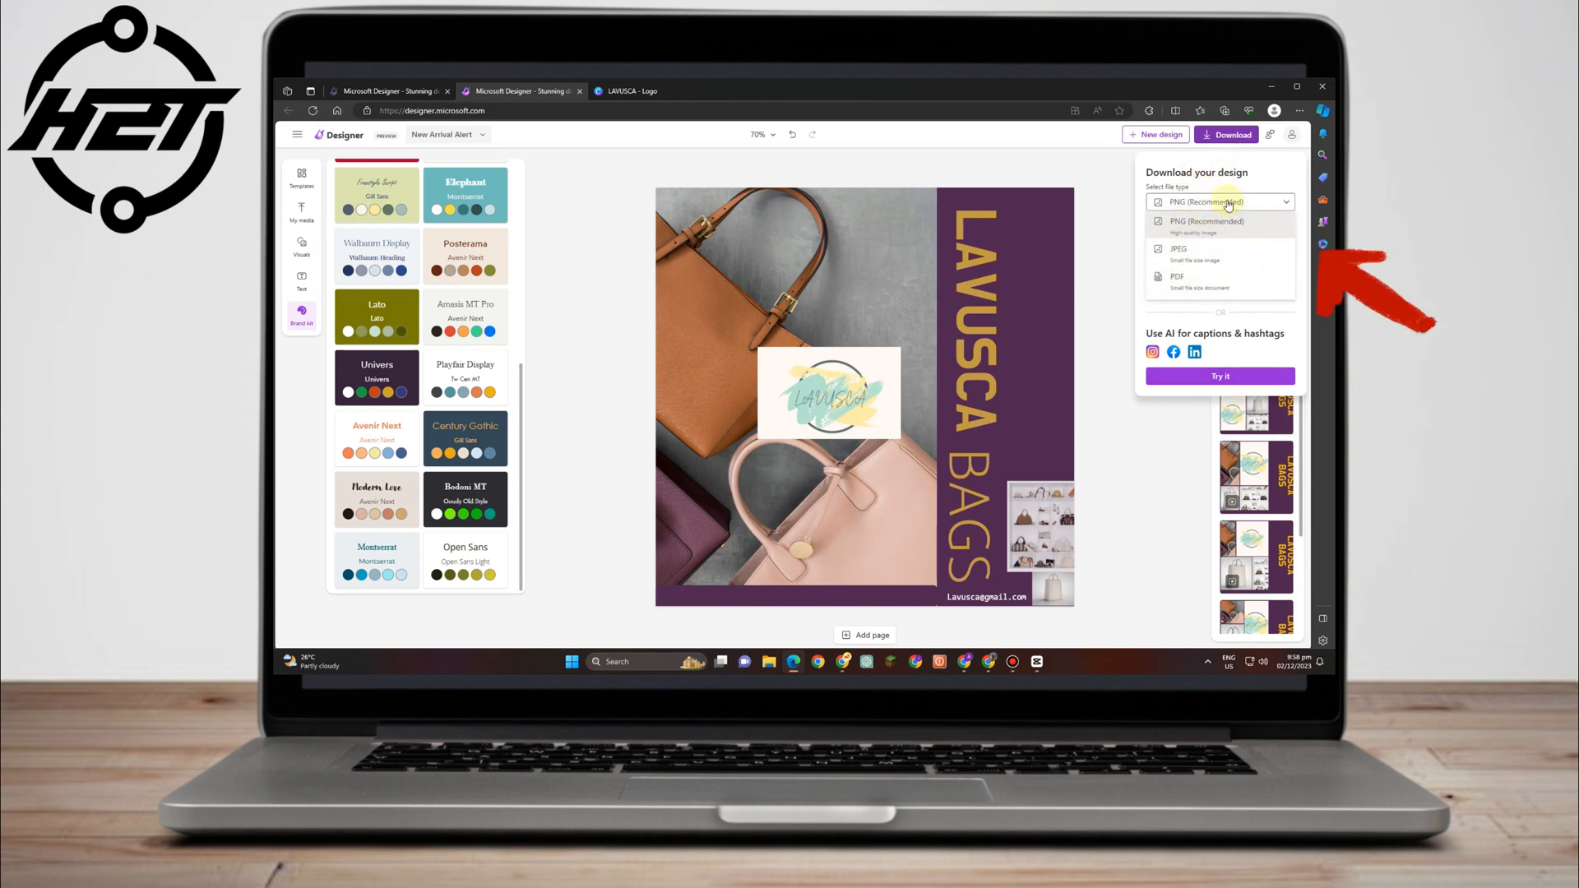
pyautogui.click(1224, 234)
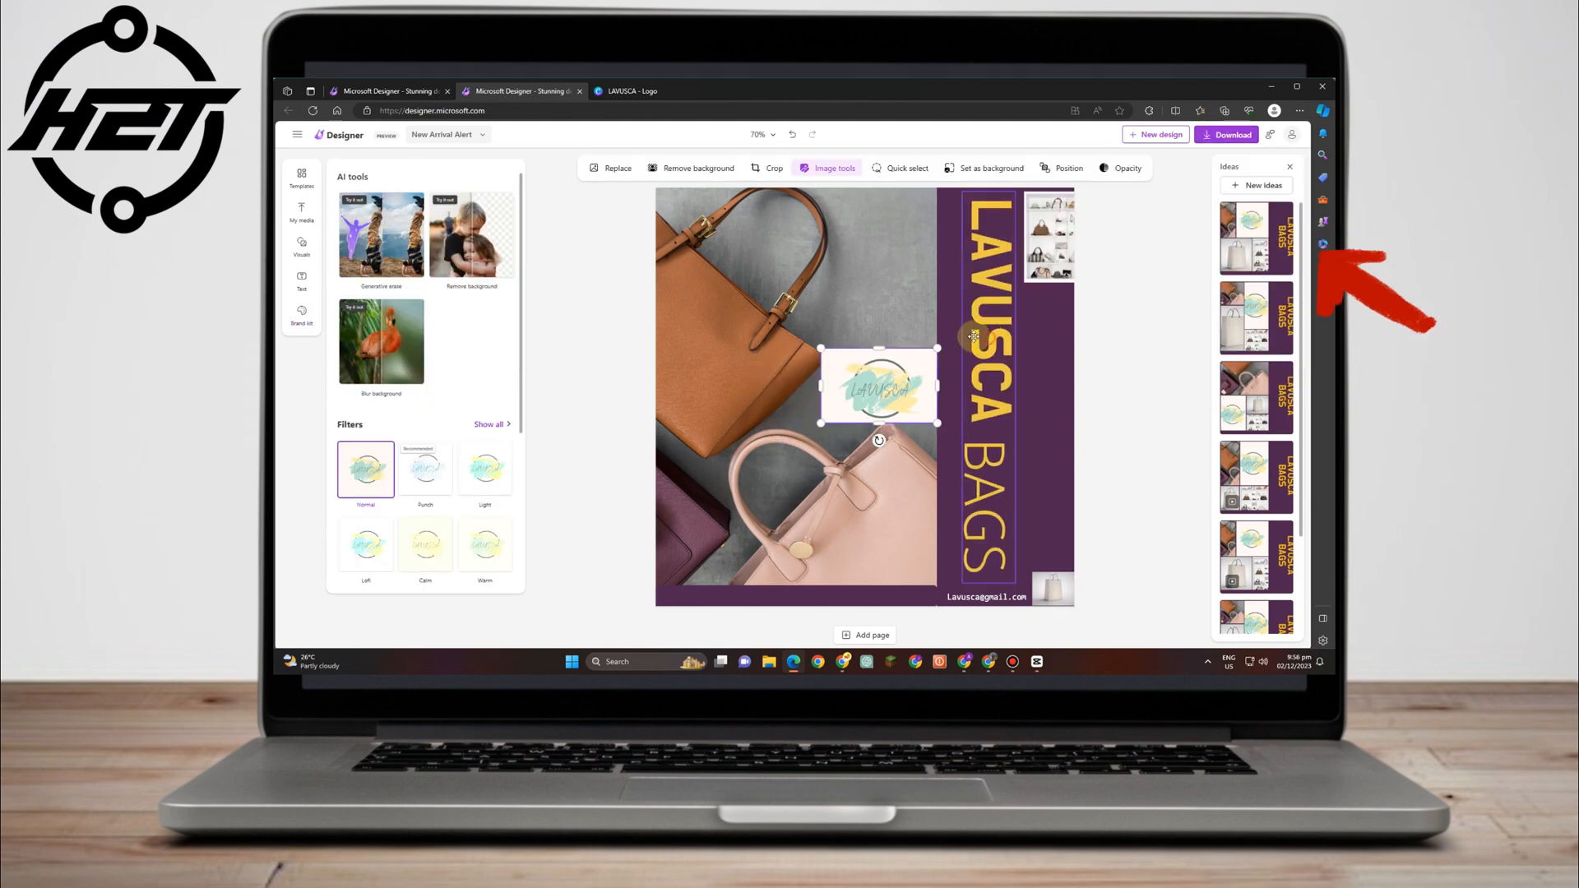
# Nudge the vertical LAVUSCA BAGS text down, lower the store collage beside BAGS, and move the logo onto the tan bag.
pyautogui.moveTo(968, 338); pyautogui.dragTo(973, 350)
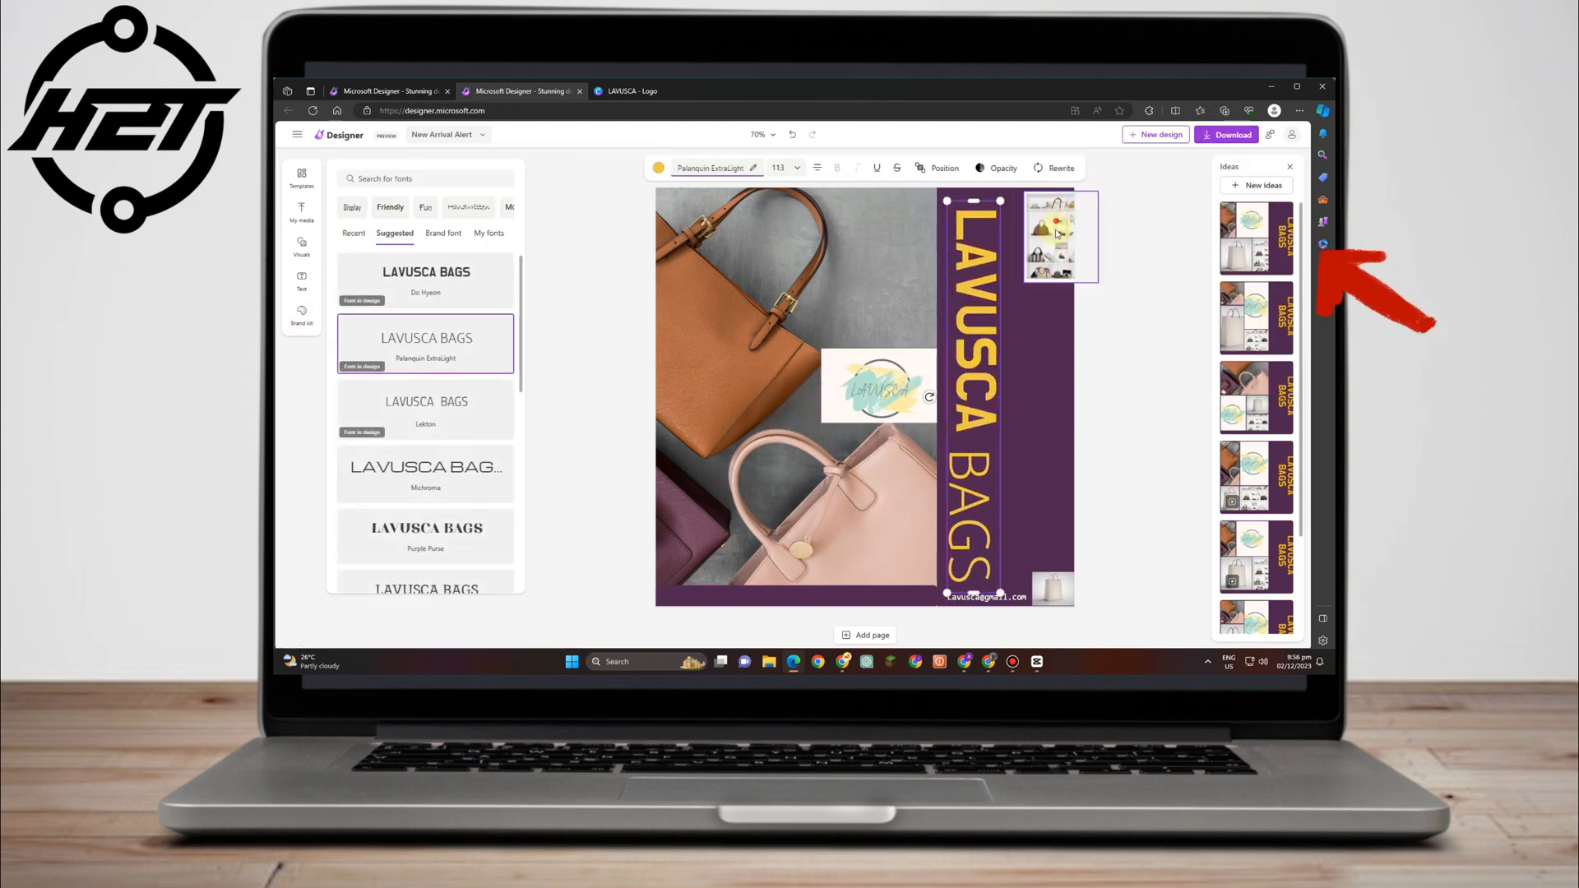
pyautogui.moveTo(1049, 238); pyautogui.dragTo(1040, 504)
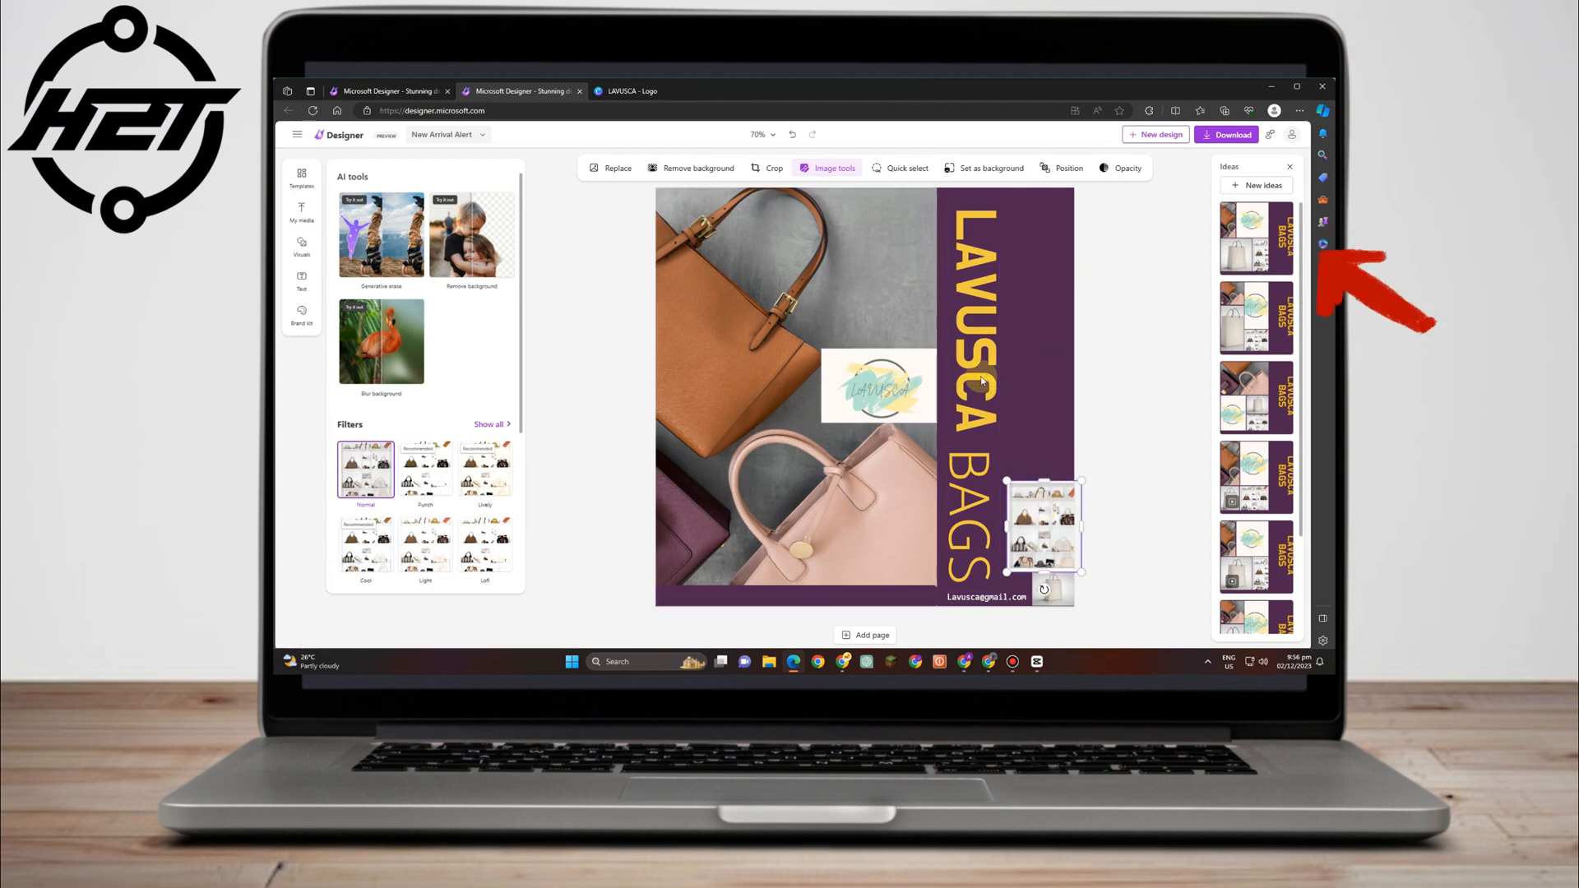
pyautogui.moveTo(860, 385); pyautogui.dragTo(806, 396)
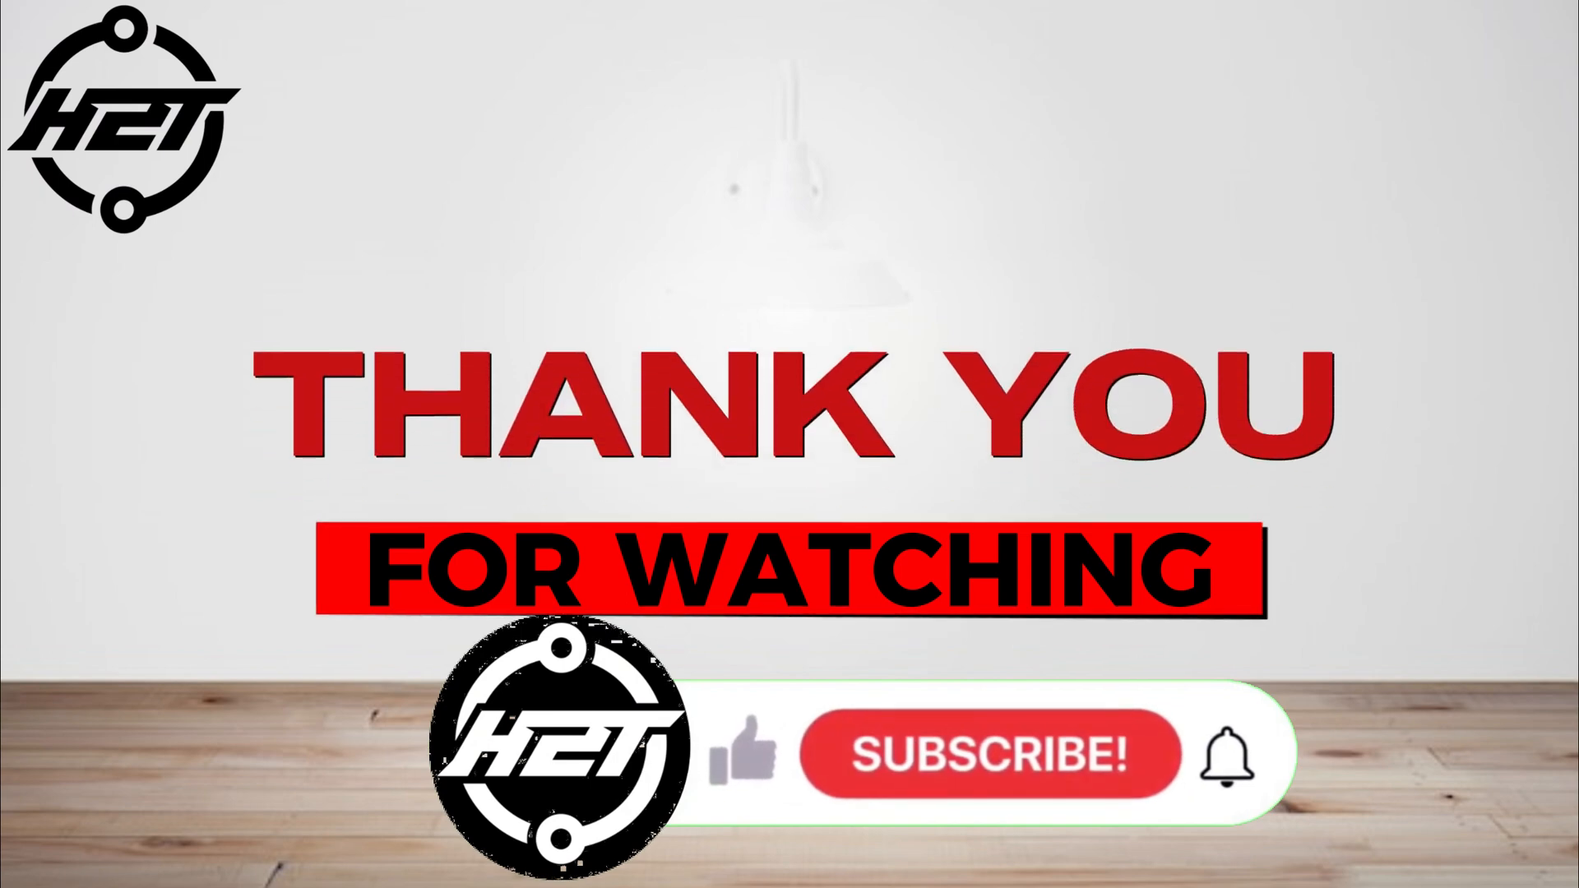